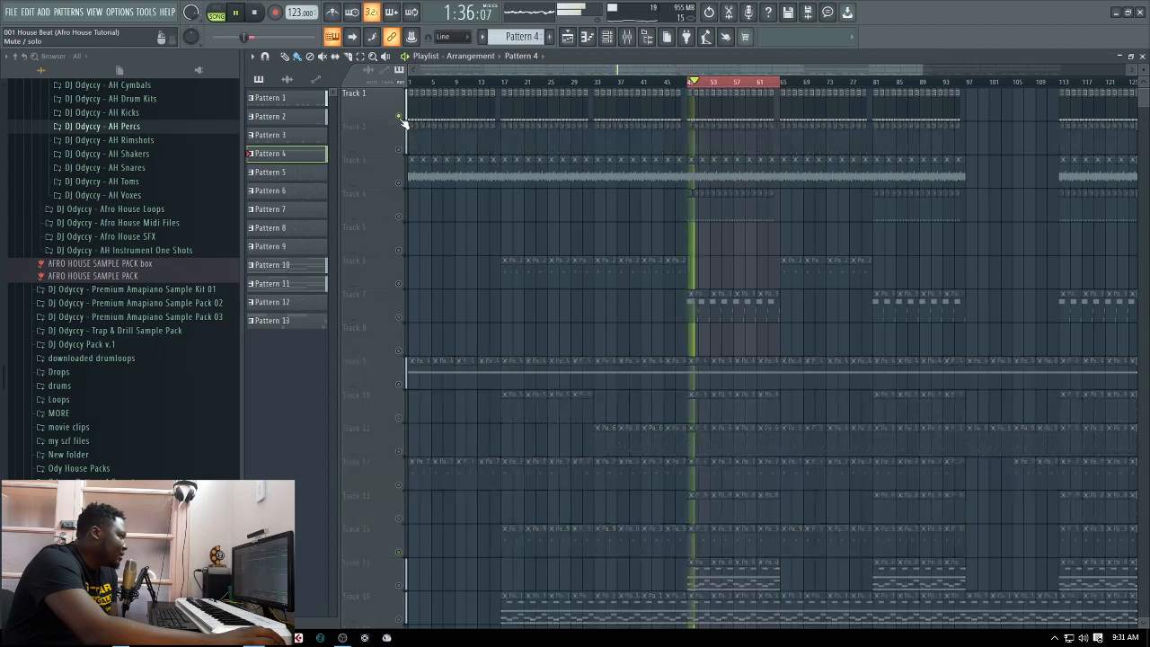
Unmute Track 2 and Track 9 in the playlist, audition them over the looped section, and close the playlist
{"action": "left_click", "coordinate": [400, 150]}
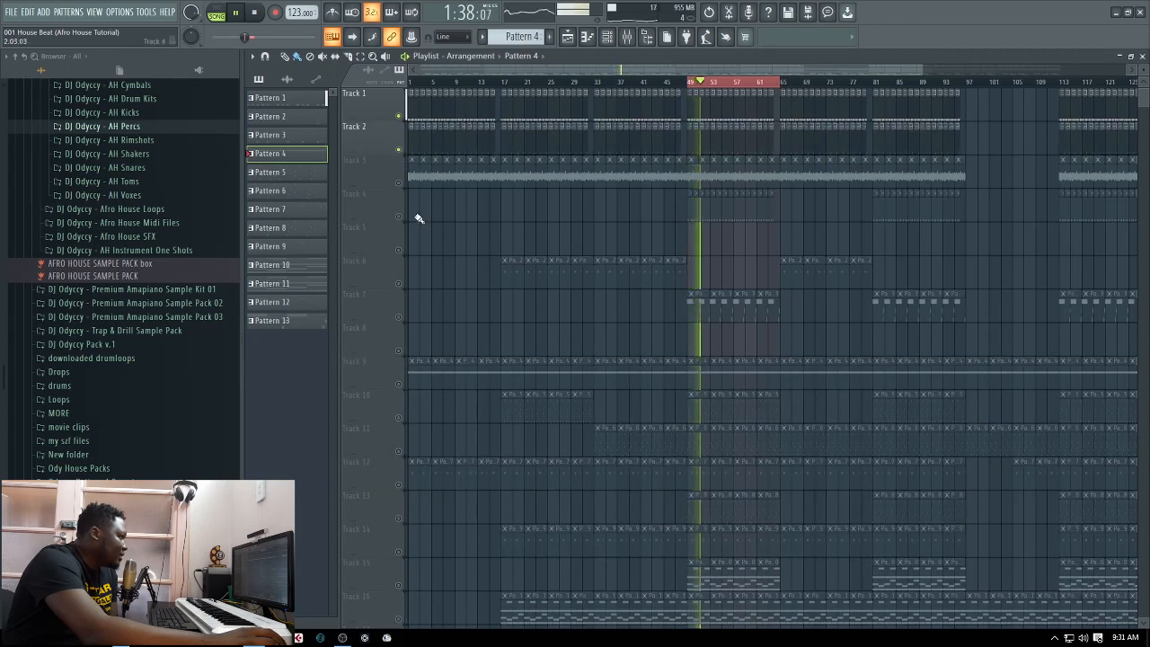
{"action": "key", "text": "space"}
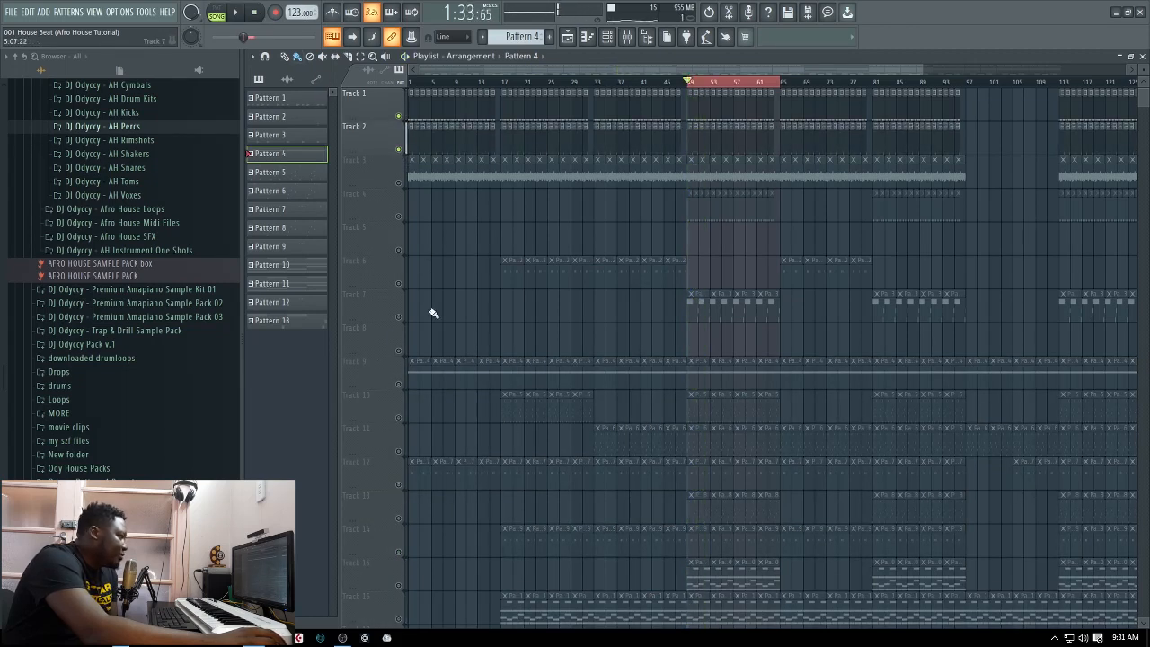
{"action": "left_click", "coordinate": [399, 385]}
{"action": "left_click", "coordinate": [236, 13]}
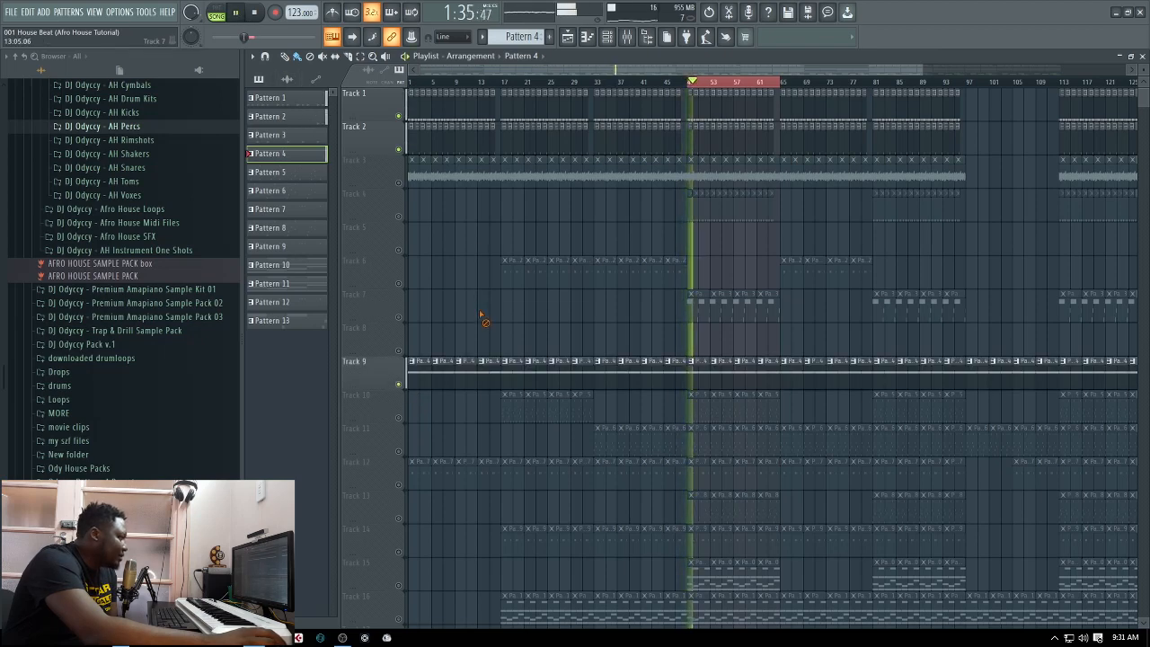
{"action": "left_click", "coordinate": [255, 13]}
{"action": "left_click", "coordinate": [1143, 56]}
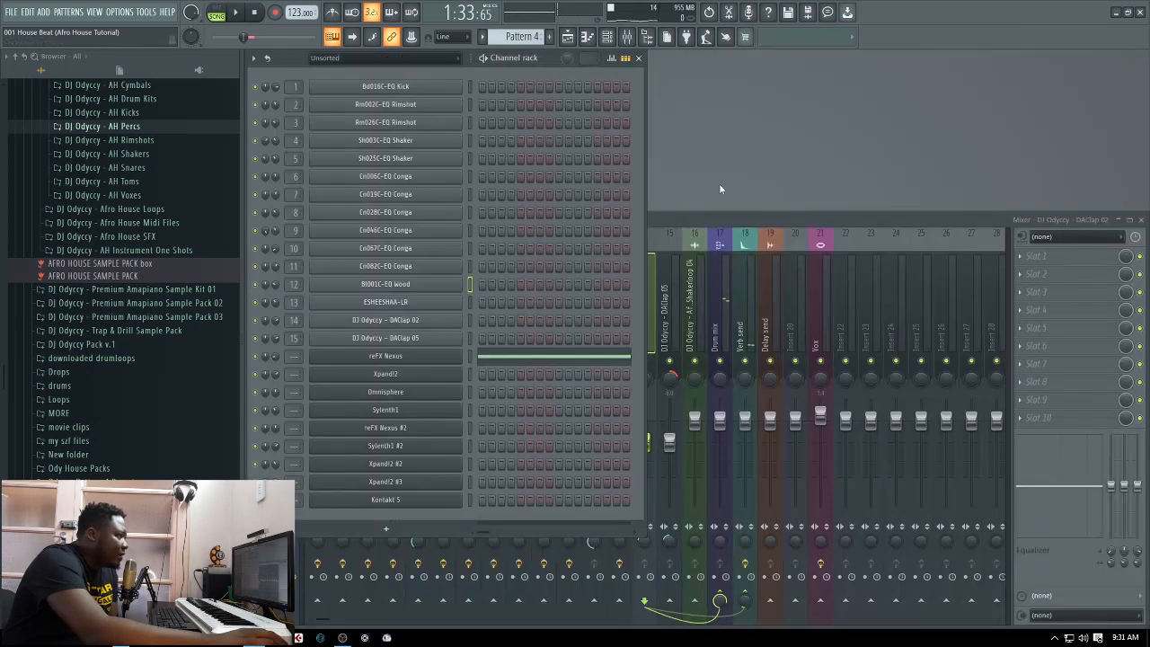
Select the reFX Nexus channel and add a separator in front of the Drum mix mixer track
{"action": "left_click", "coordinate": [471, 358]}
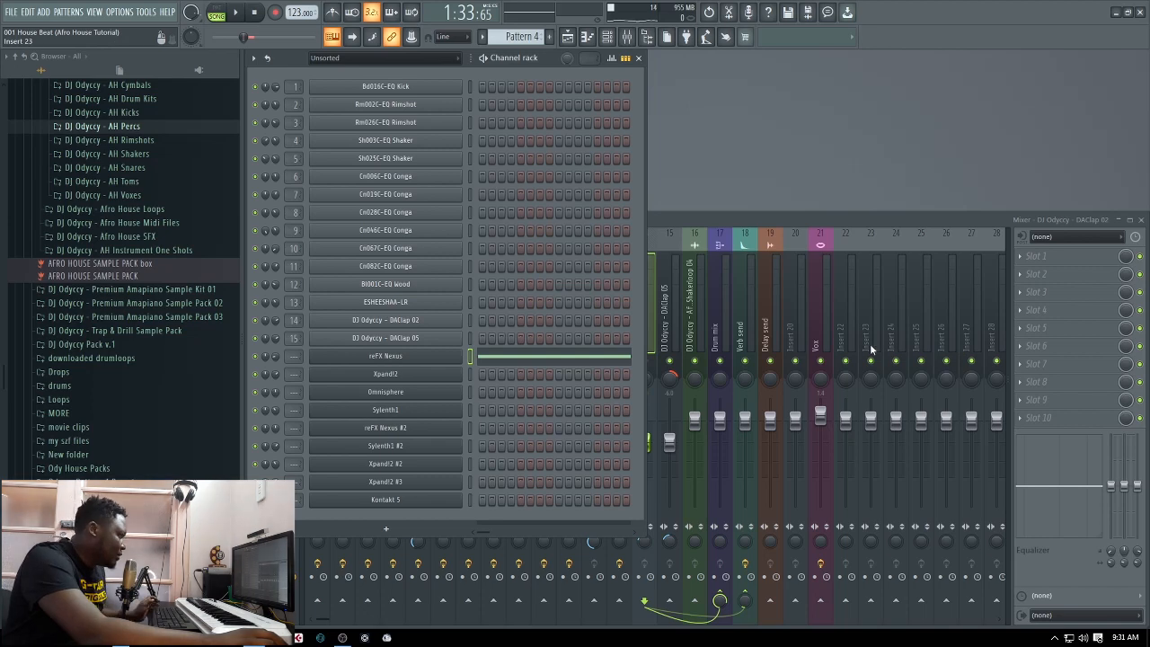
{"action": "left_click", "coordinate": [715, 329]}
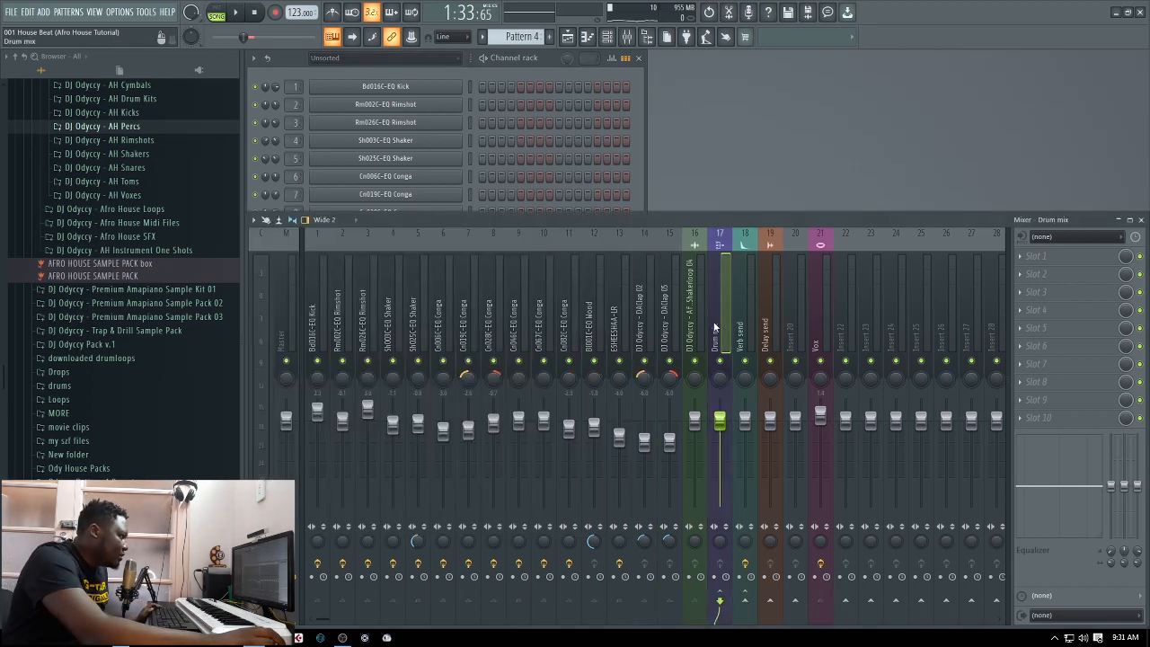
{"action": "right_click", "coordinate": [715, 329]}
{"action": "left_click", "coordinate": [775, 472]}
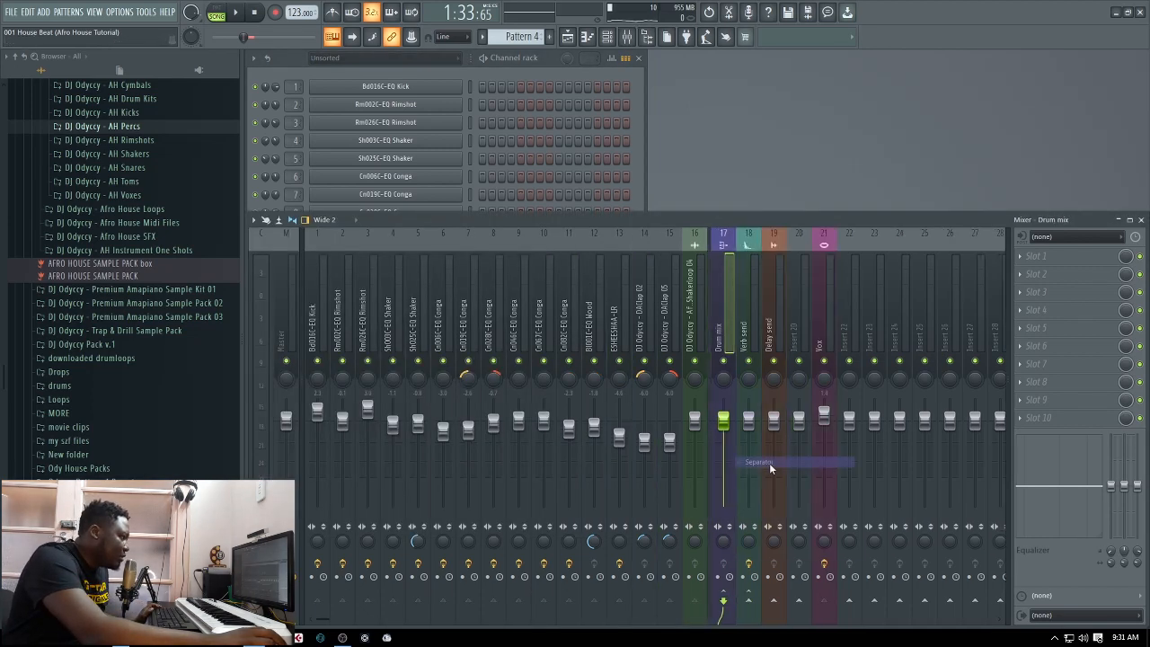
{"action": "left_click", "coordinate": [797, 331]}
{"action": "right_click", "coordinate": [796, 330]}
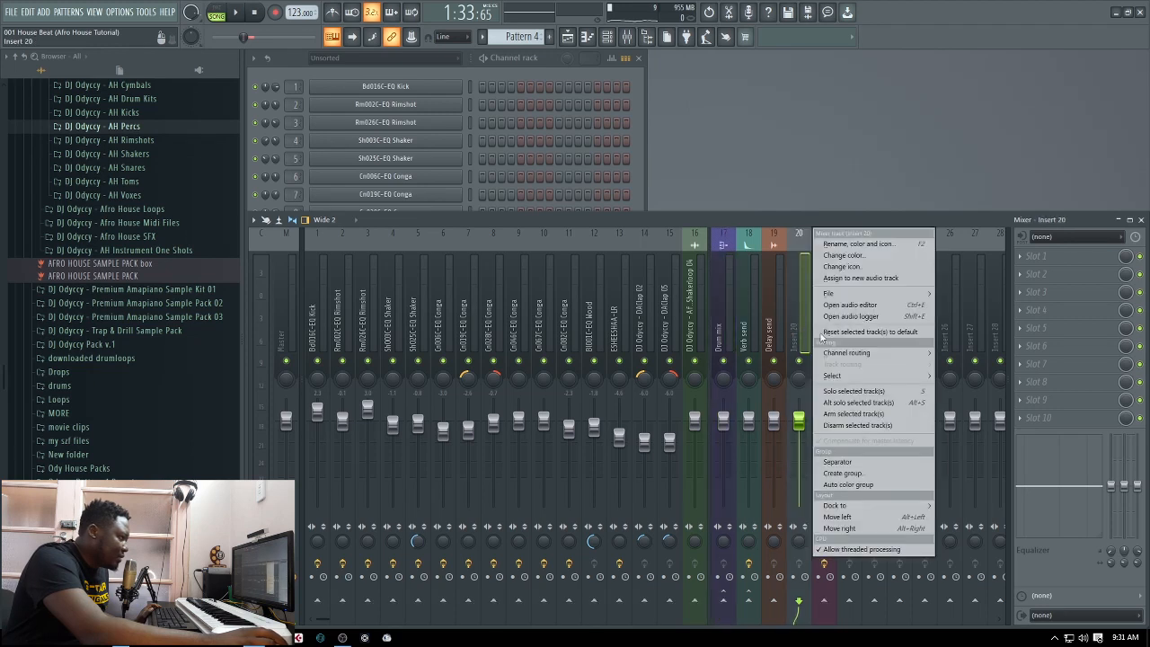
{"action": "left_click", "coordinate": [868, 463]}
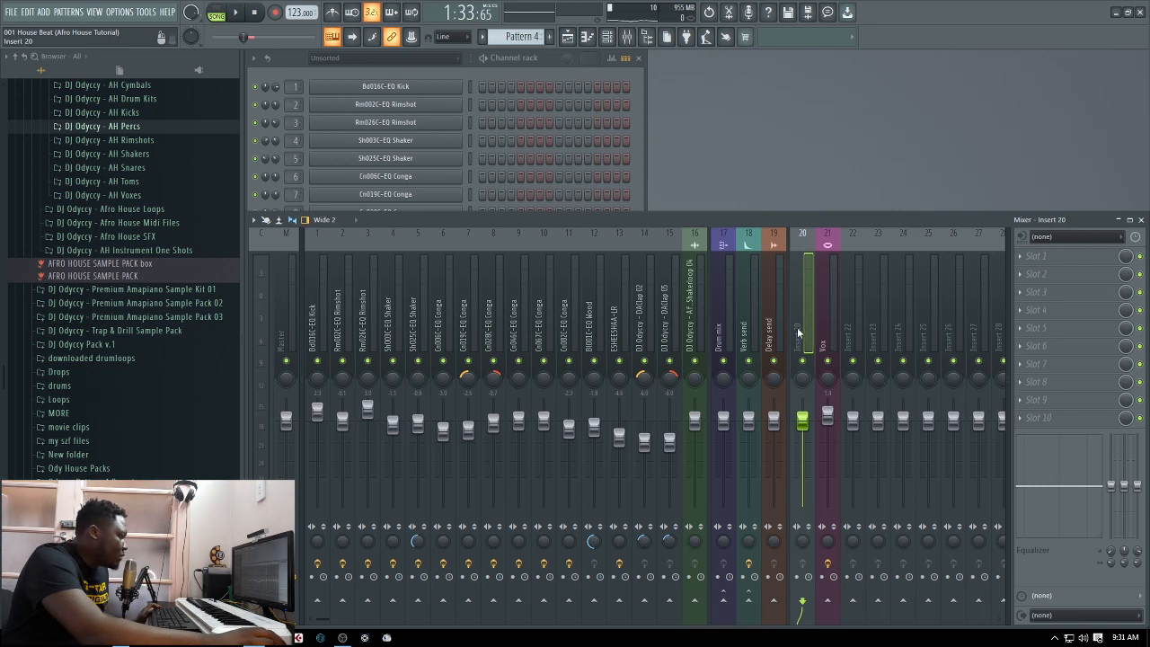
{"action": "right_click", "coordinate": [798, 333]}
{"action": "left_click", "coordinate": [868, 463]}
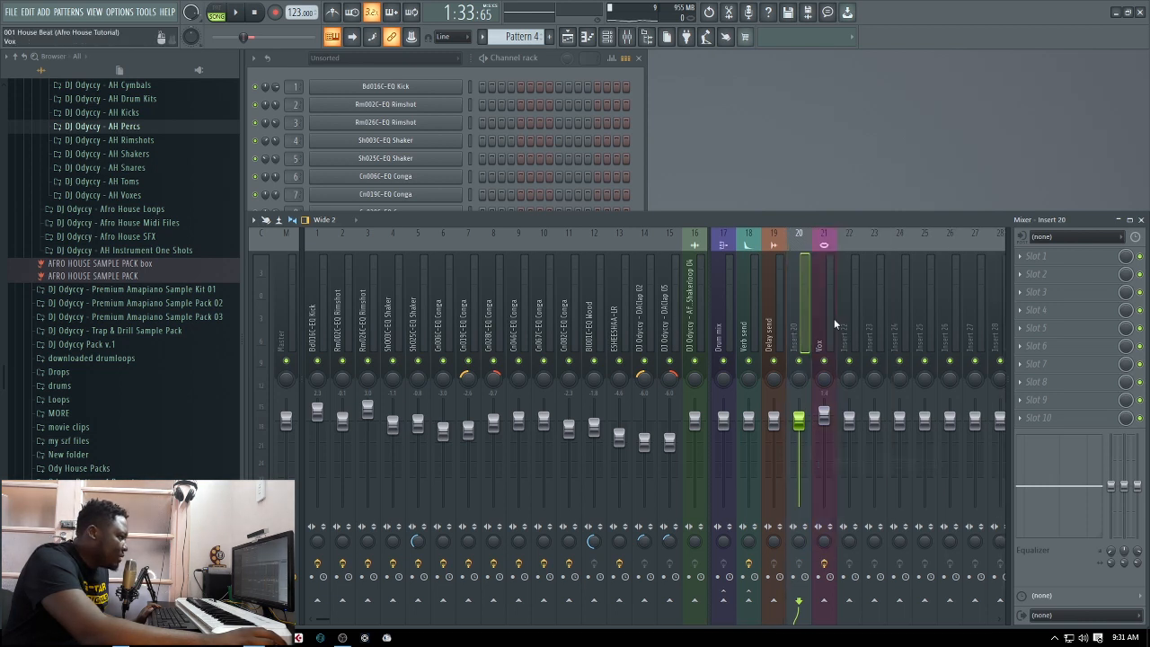
Move the Vox mixer track one place left, beside Delay send, and add a separator in front of it
{"action": "left_click", "coordinate": [826, 321]}
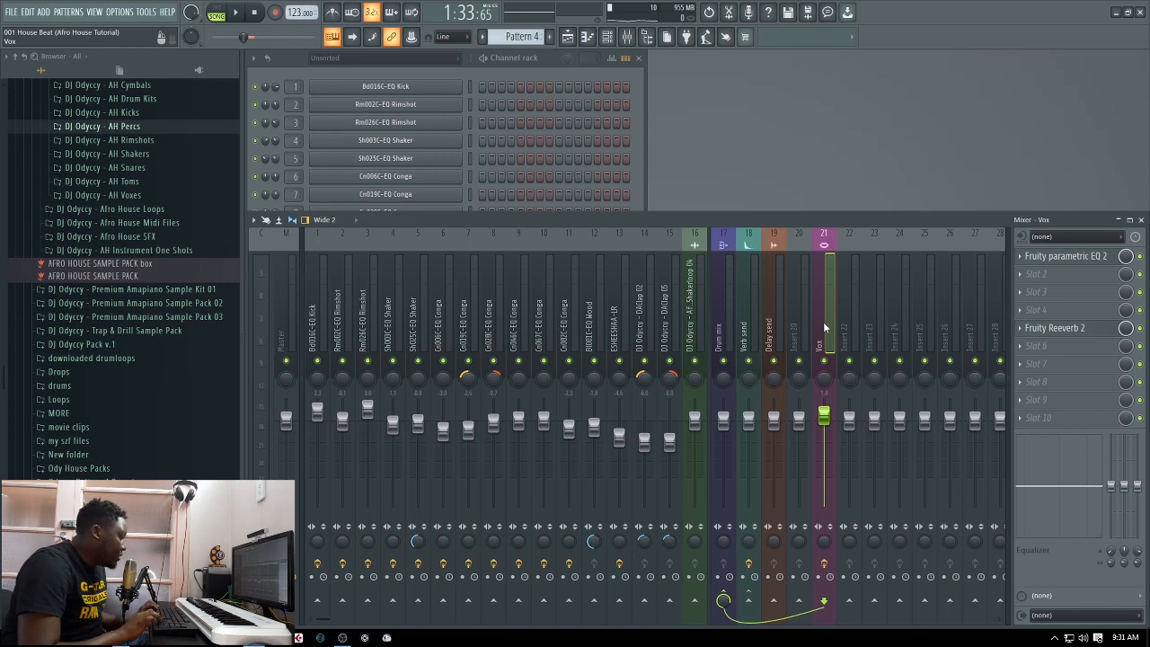
{"action": "key", "text": "alt+Left"}
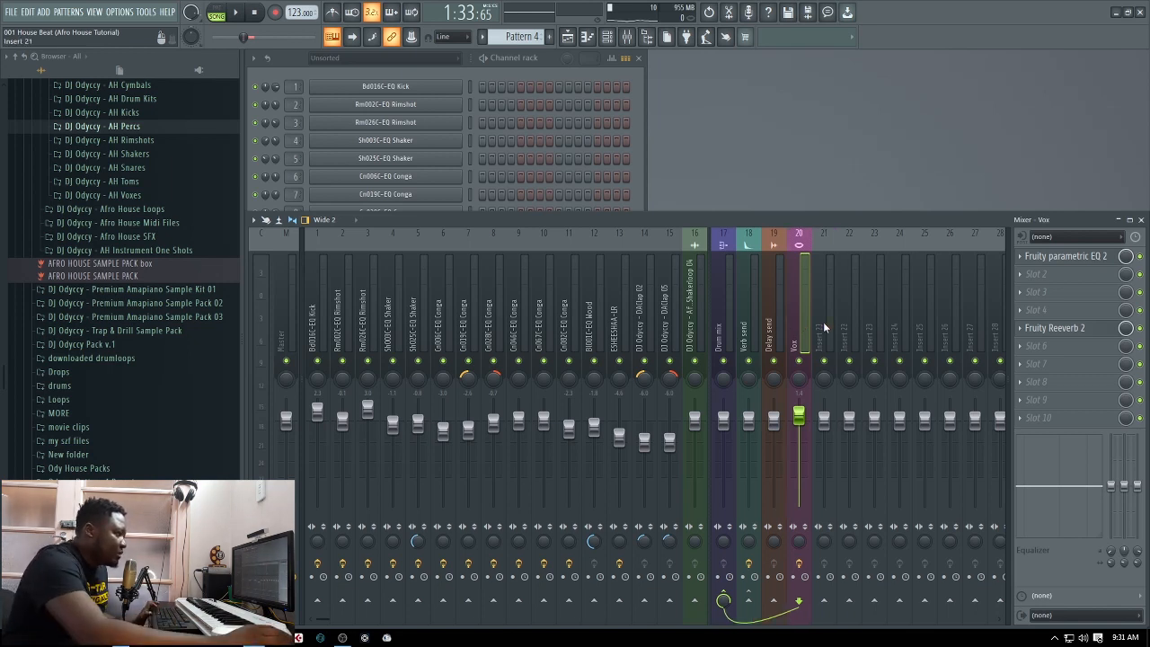
{"action": "right_click", "coordinate": [798, 313]}
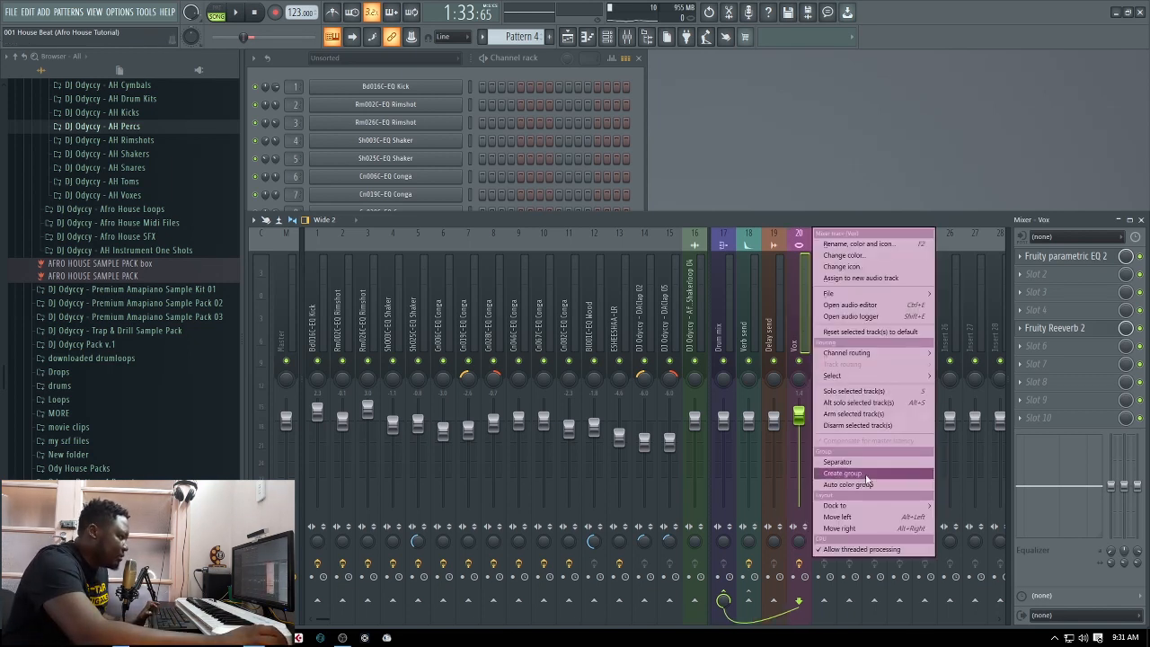
{"action": "left_click", "coordinate": [869, 463]}
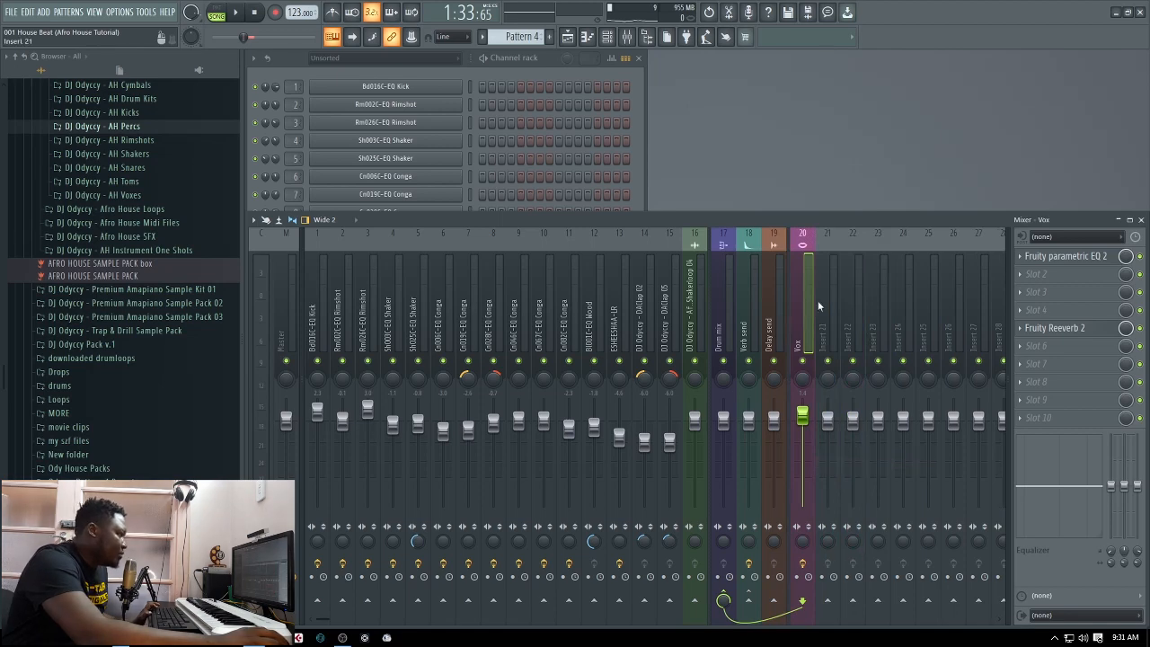
Select mixer track Insert 21 and look at the preset loaded in the reFX Nexus plugin
{"action": "left_click", "coordinate": [832, 328]}
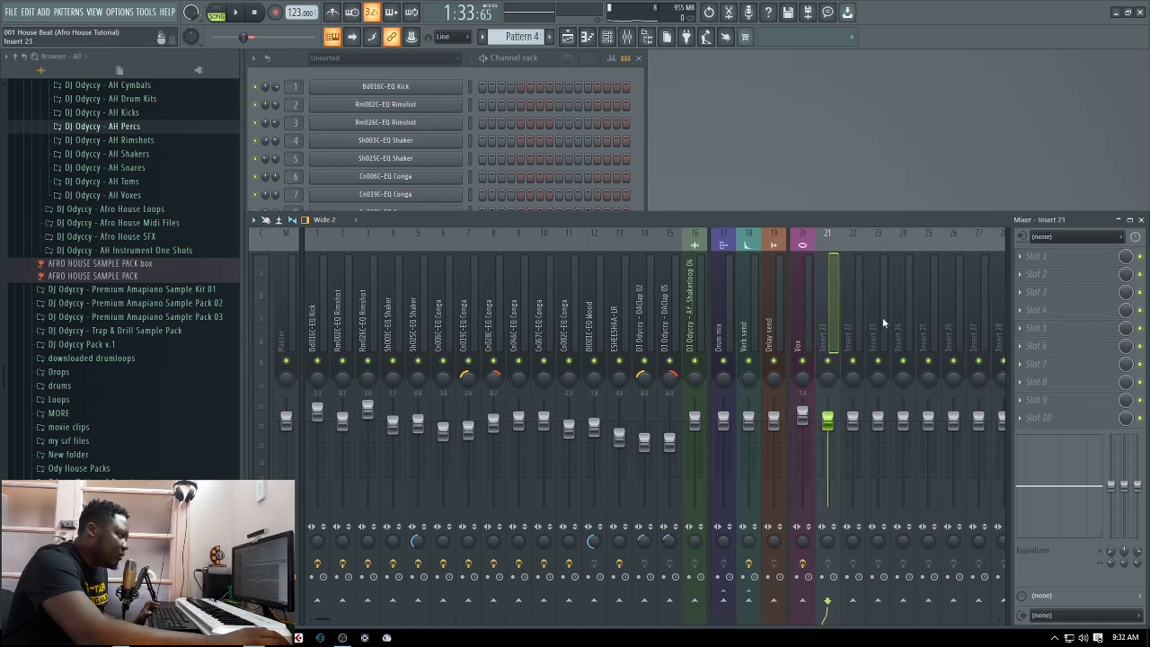
{"action": "left_click", "coordinate": [644, 144]}
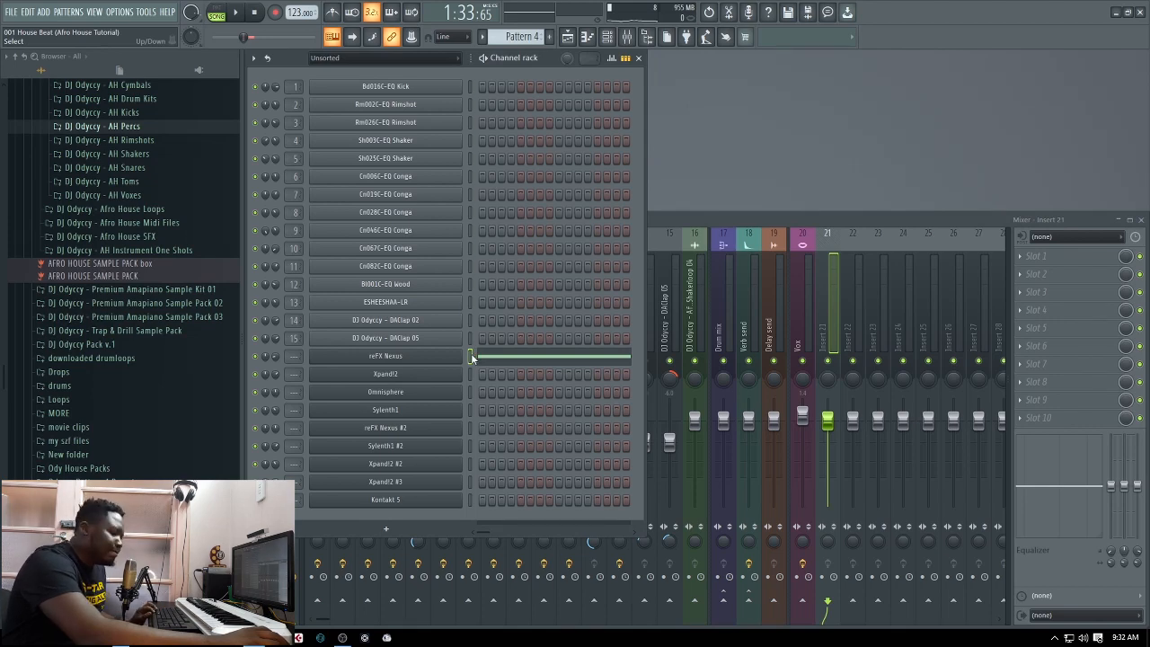
{"action": "left_click", "coordinate": [404, 357]}
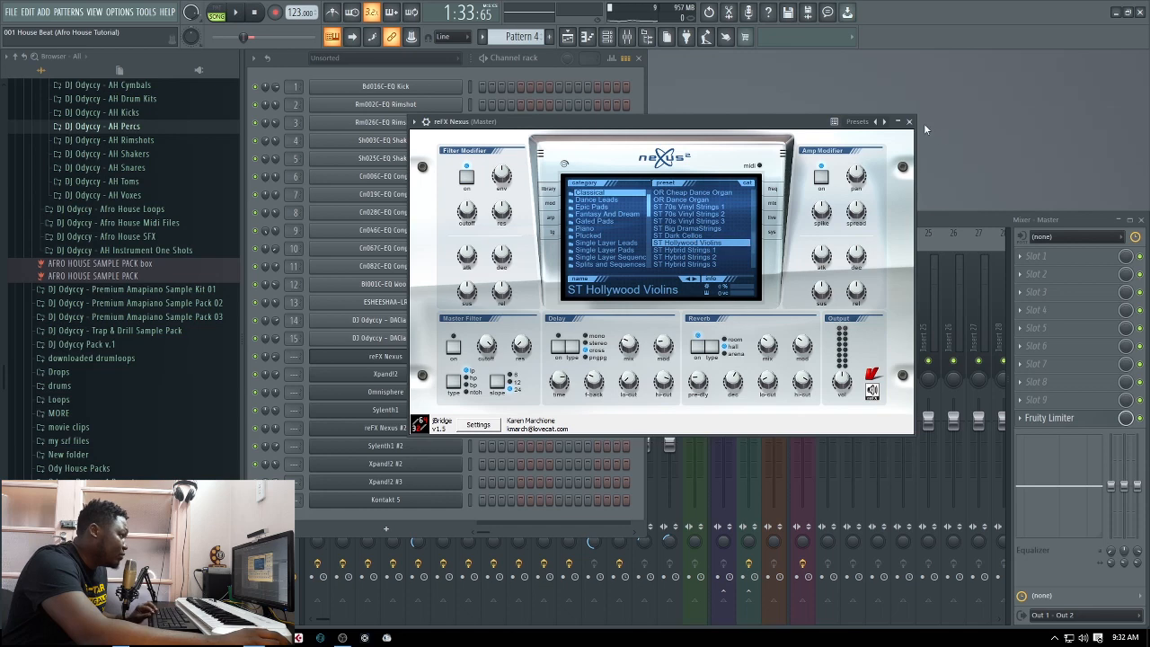
{"action": "left_click", "coordinate": [909, 121]}
Route the reFX Nexus channel to mixer track 21 and play the loop to check its signal there
{"action": "key", "text": "space"}
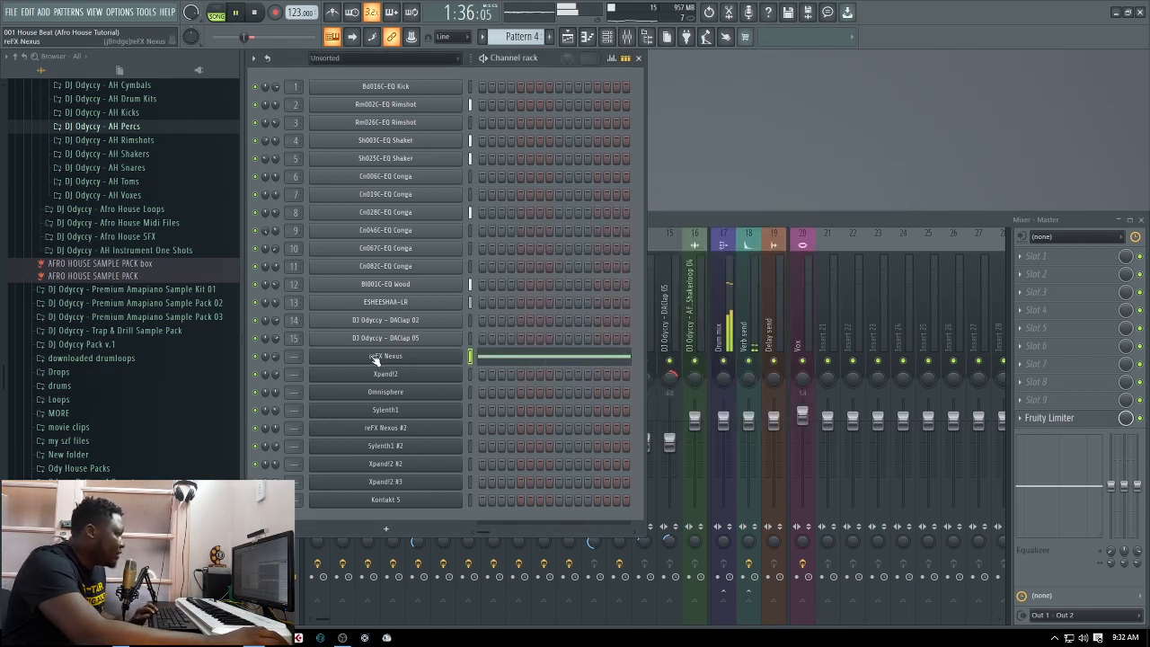
{"action": "key", "text": "space"}
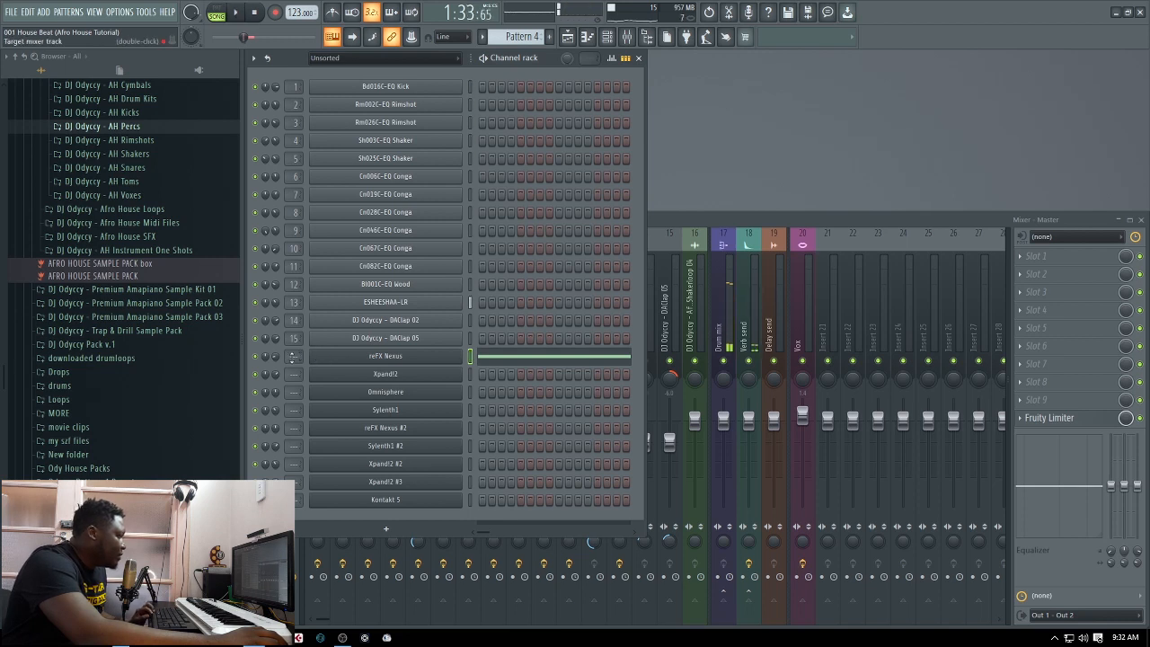
{"action": "scroll", "coordinate": [299, 356], "scroll_direction": "up", "scroll_amount": 20}
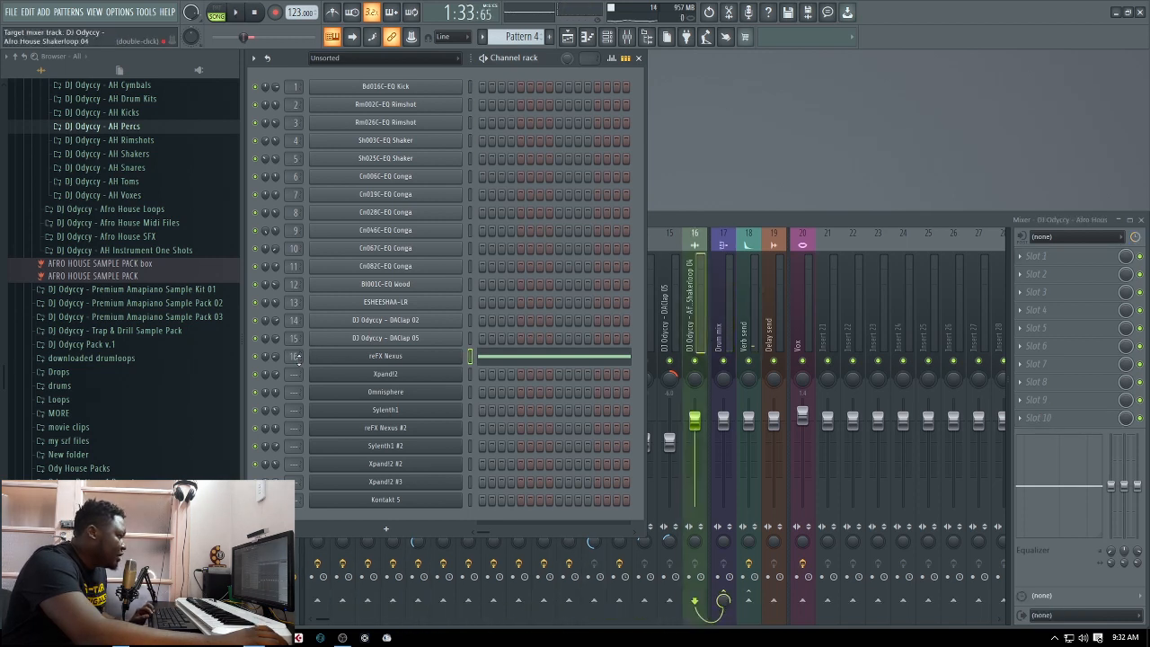
{"action": "key", "text": "space"}
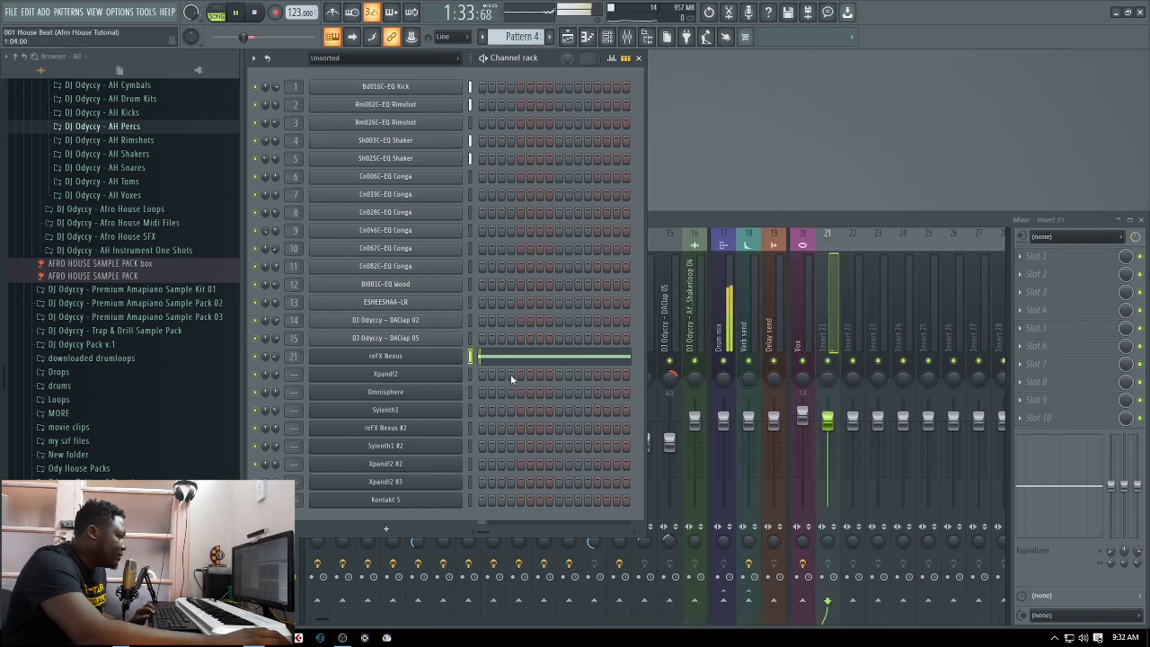
{"action": "left_click", "coordinate": [832, 324]}
{"action": "key", "text": "space"}
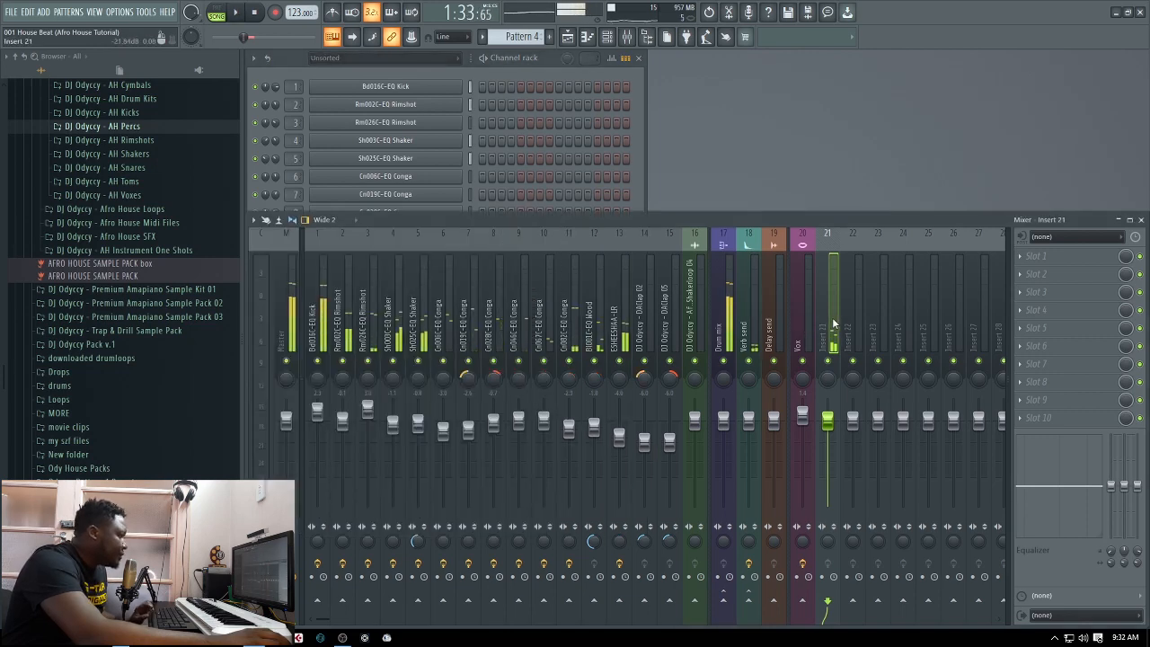
Load Fruity Parametric EQ 2 in the first effect slot of Insert 21 and apply the DJ Odyccy Cutoff preset
{"action": "left_click", "coordinate": [1018, 258]}
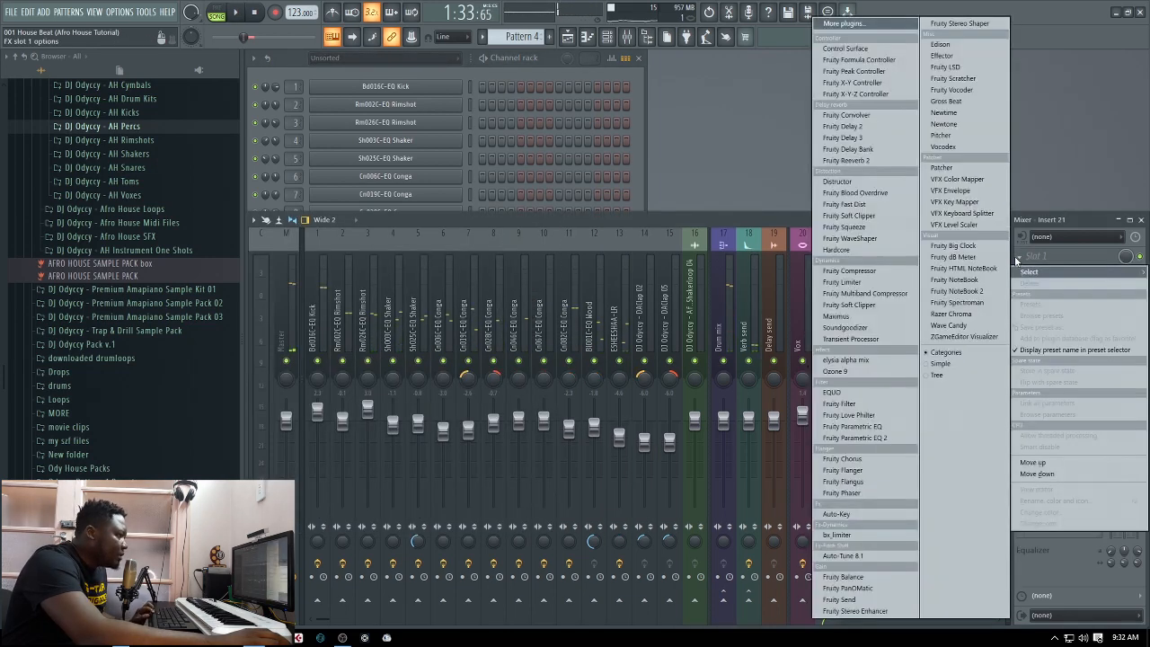
{"action": "left_click", "coordinate": [855, 438]}
{"action": "left_click", "coordinate": [622, 144]}
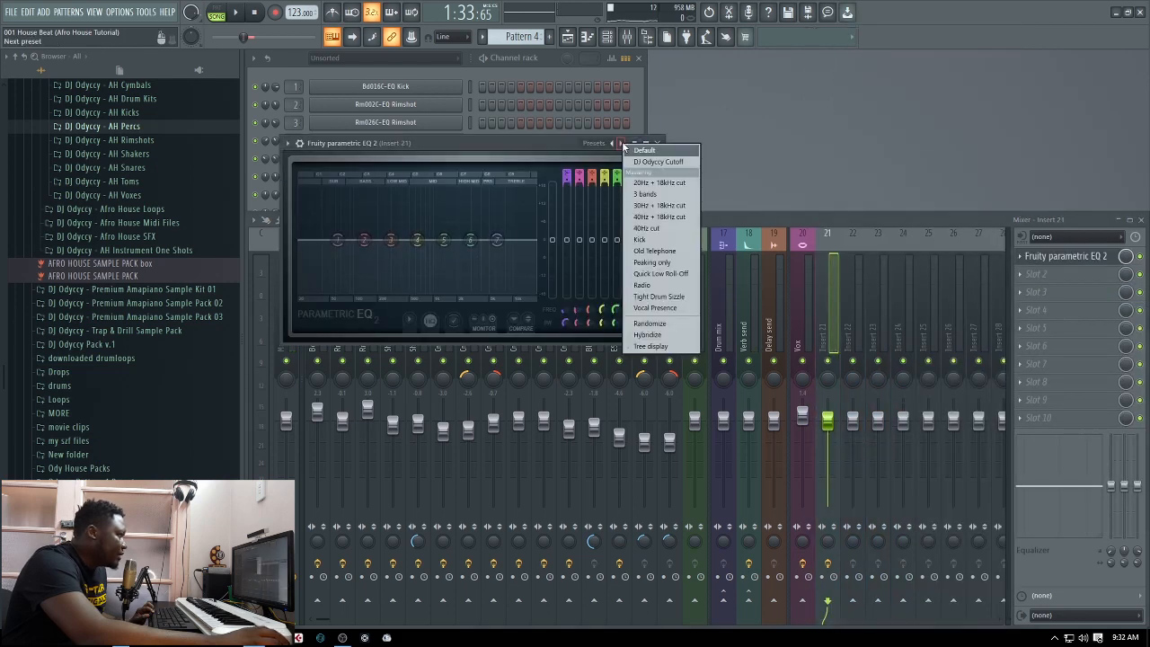
{"action": "left_click", "coordinate": [643, 164]}
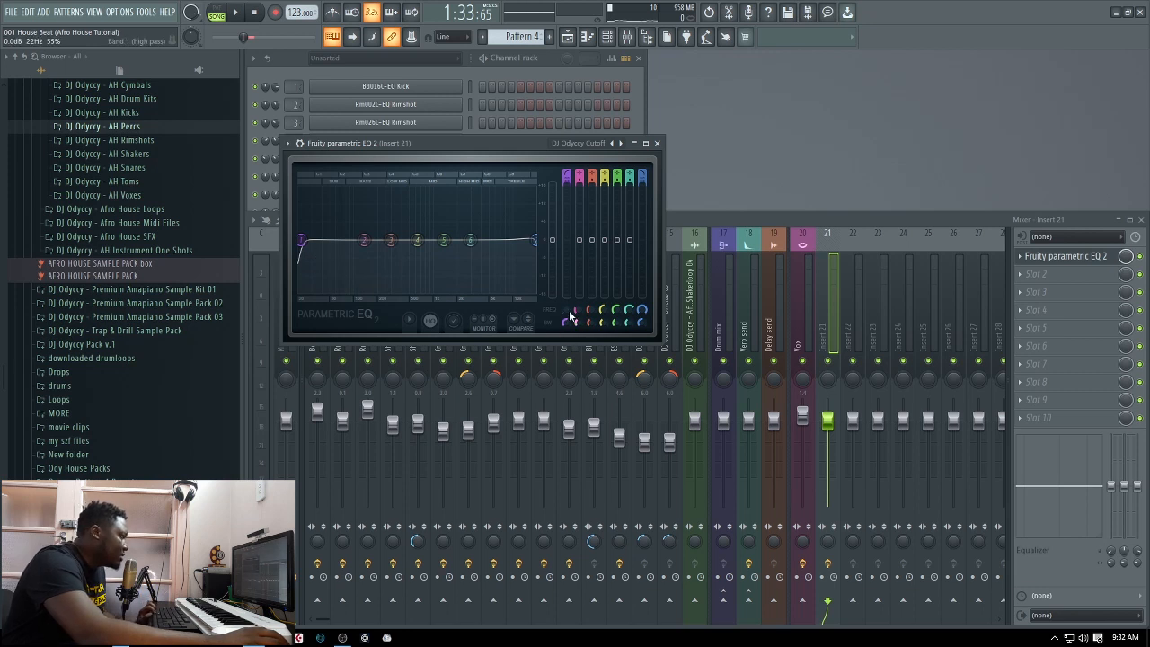
While auditioning the loop, raise the EQ's low-cut frequency and lower its high-cut frequency to narrow the Nexus sound to the midrange
{"action": "left_click_drag", "start_coordinate": [302, 240], "coordinate": [384, 240]}
{"action": "key", "text": "space"}
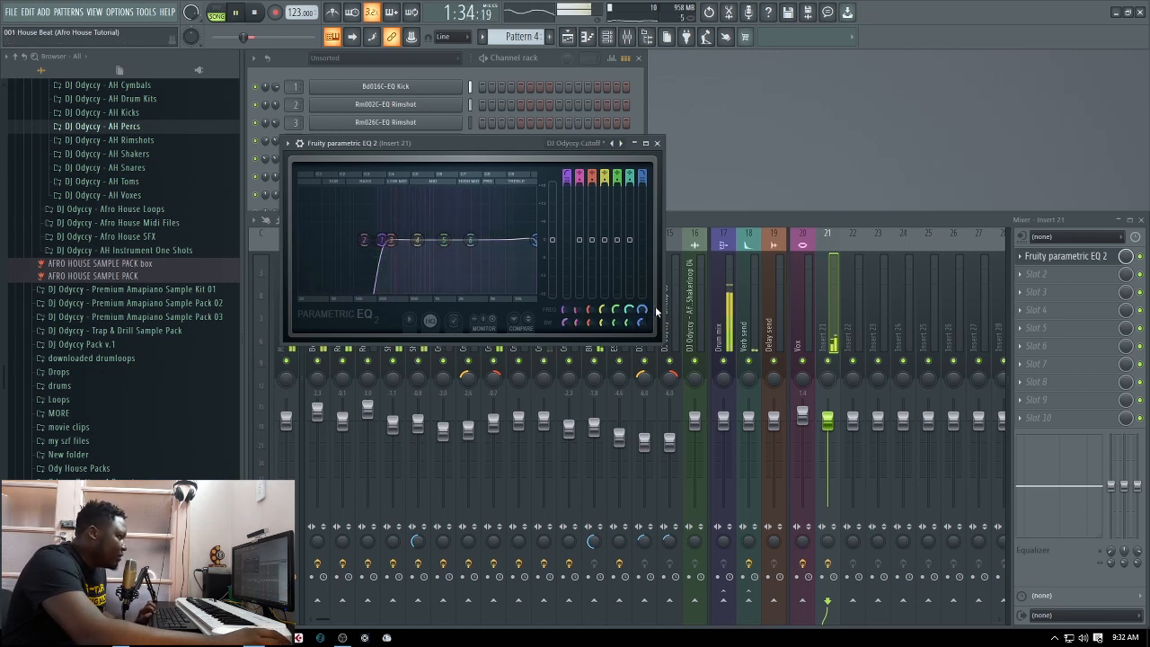
{"action": "scroll", "coordinate": [645, 312], "scroll_direction": "down", "scroll_amount": 10}
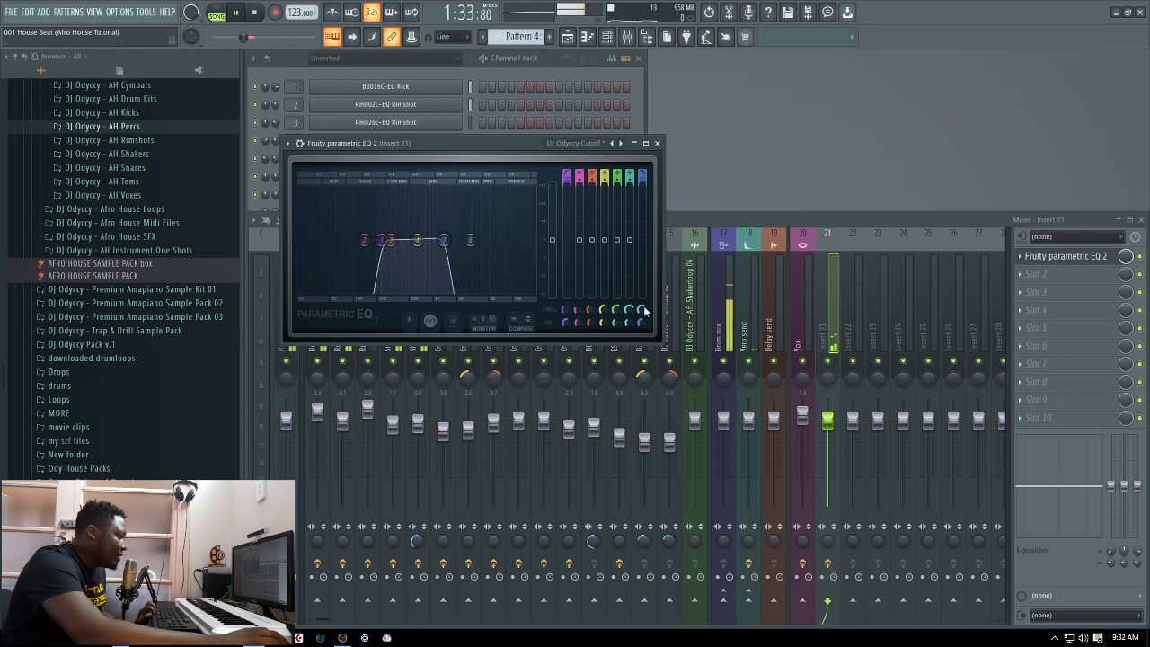
{"action": "left_click_drag", "start_coordinate": [641, 309], "coordinate": [642, 313]}
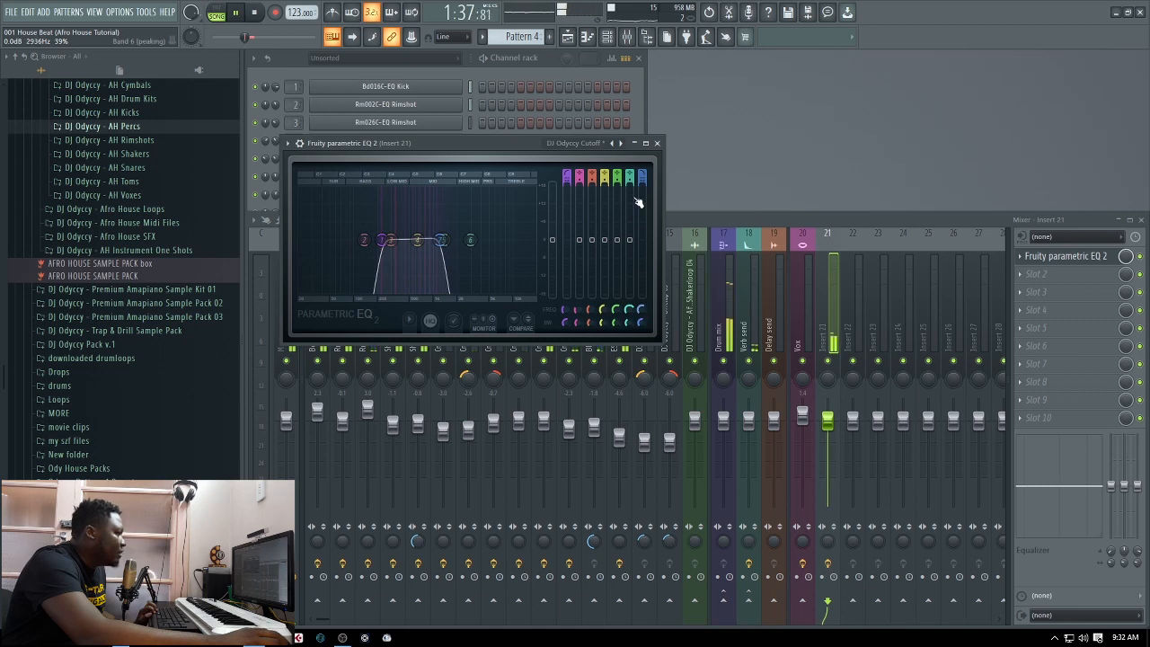
{"action": "left_click", "coordinate": [657, 143]}
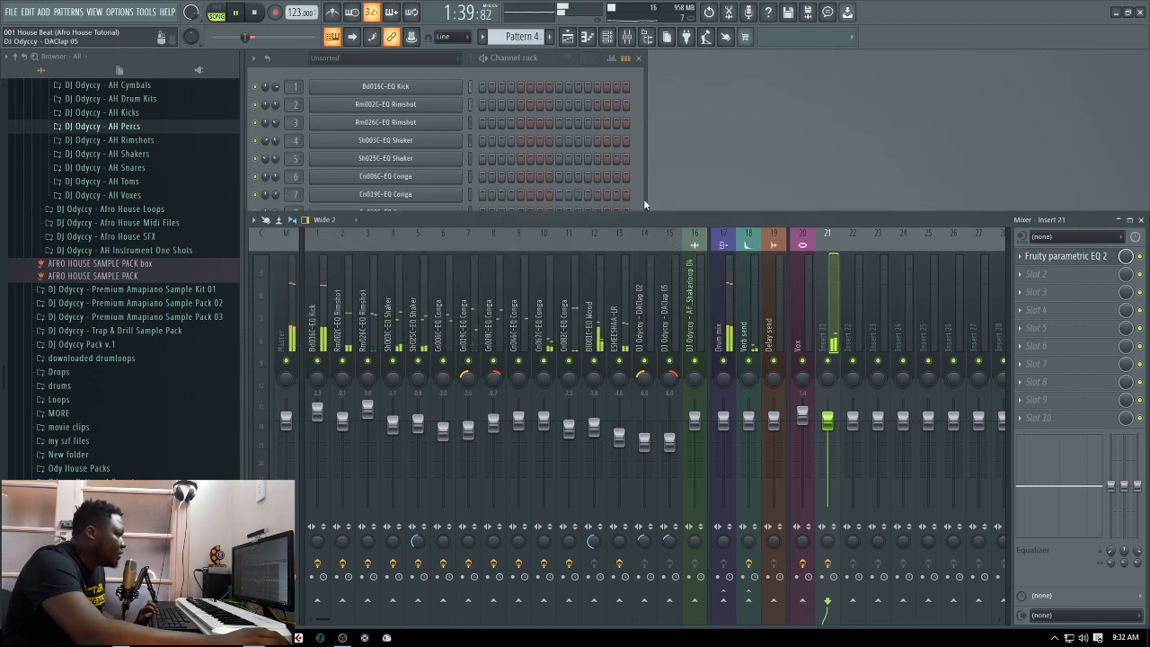
Examine the reFX Nexus notes of Pattern 4 in the piano roll across all four bars while playing the loop
{"action": "left_click_drag", "start_coordinate": [646, 203], "coordinate": [645, 520]}
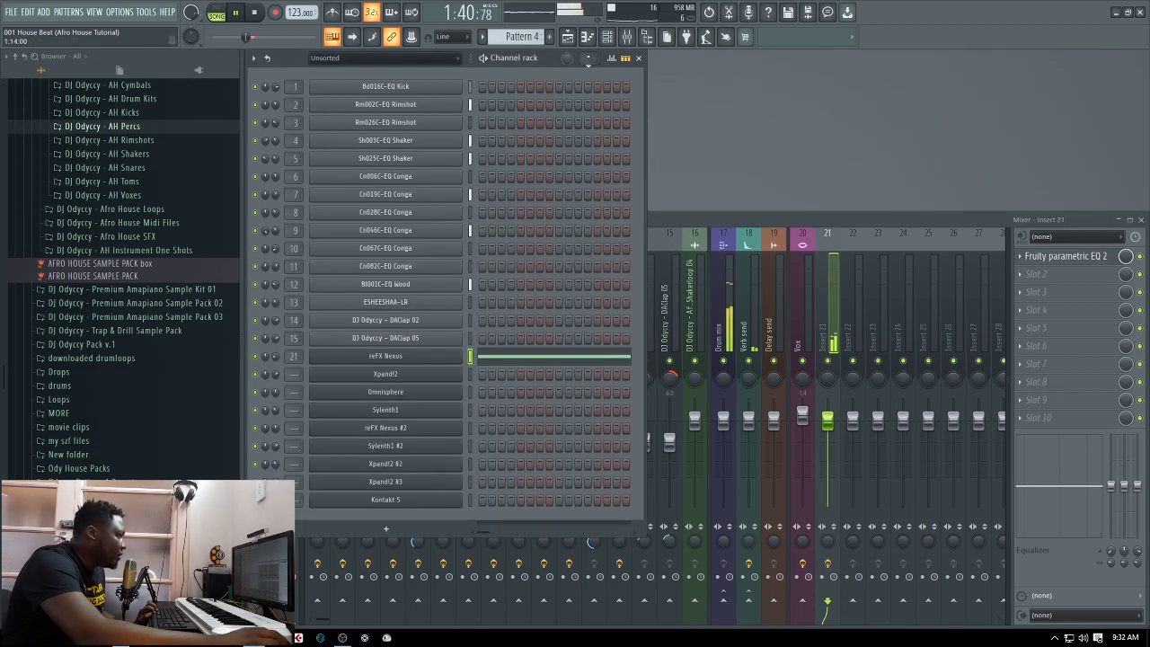
{"action": "left_click", "coordinate": [534, 359]}
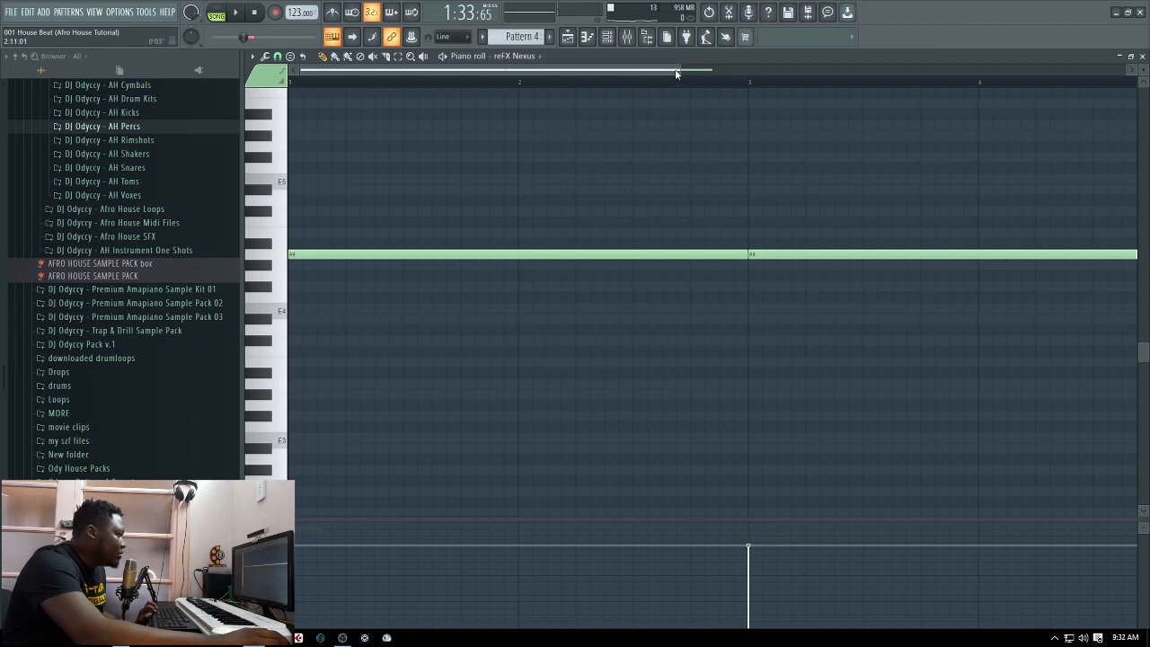
{"action": "left_click_drag", "start_coordinate": [678, 75], "coordinate": [899, 89]}
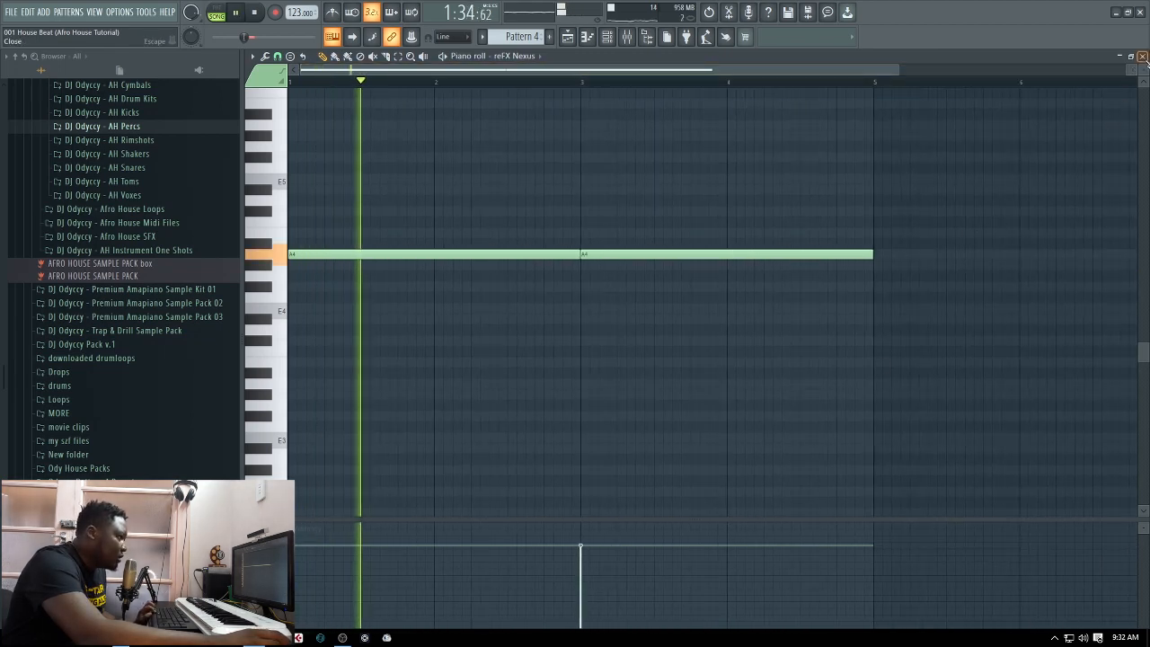
{"action": "key", "text": "F7"}
{"action": "key", "text": "space"}
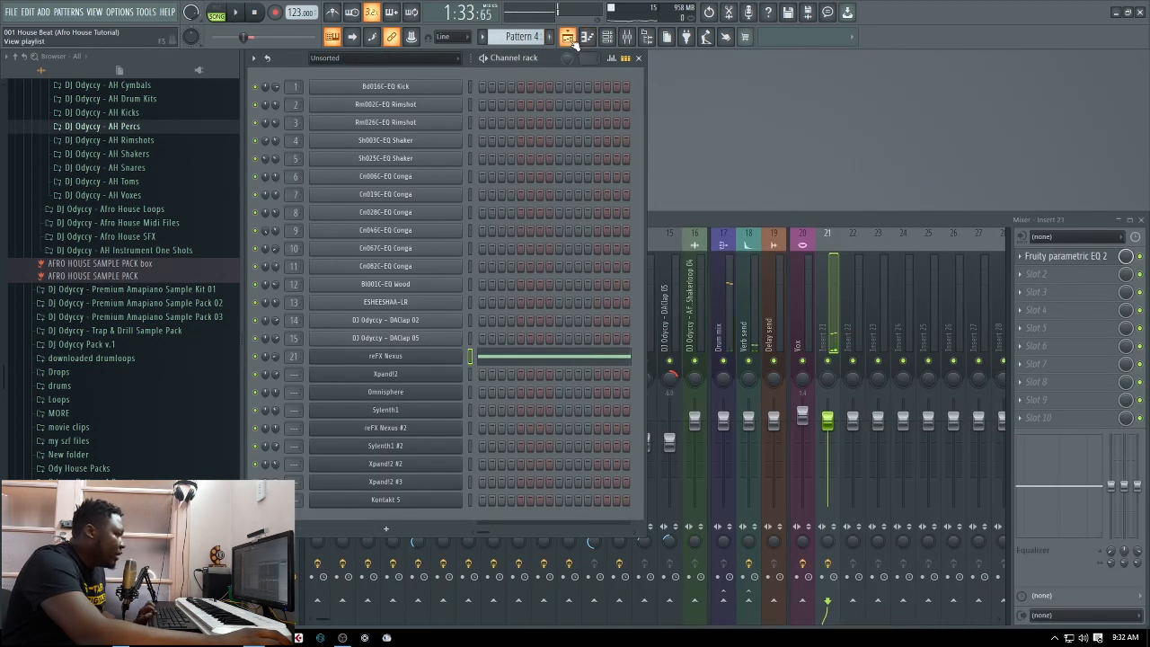
Reopen the playlist, unmute Track 10, and make Pattern 5 the active pattern
{"action": "key", "text": "F5"}
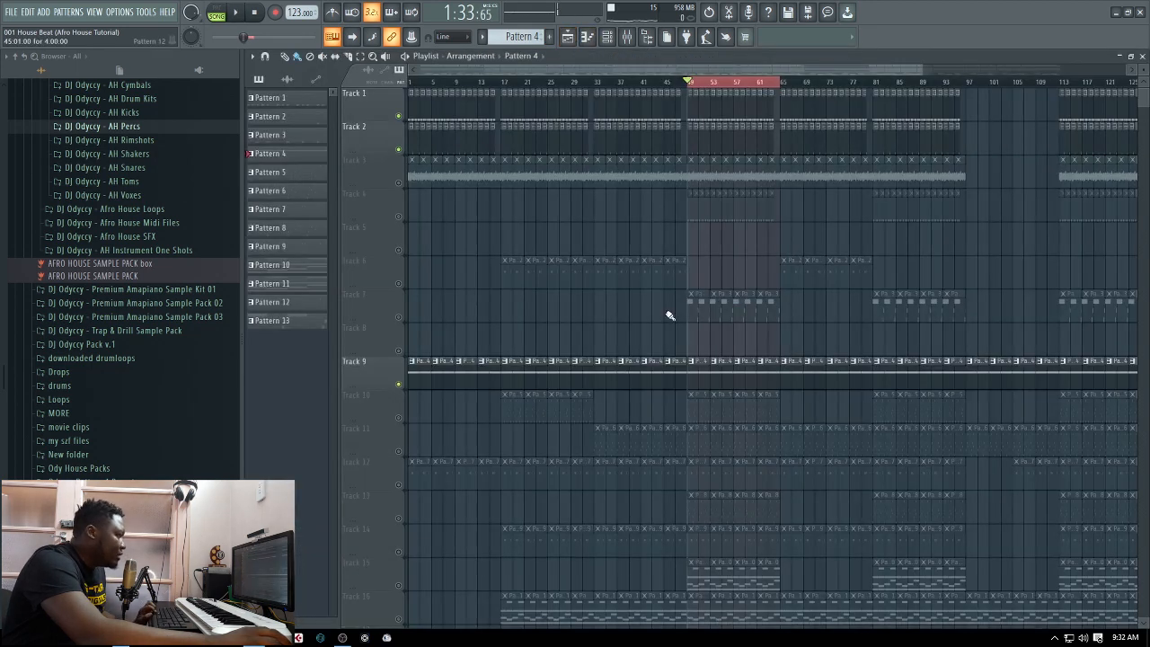
{"action": "left_click", "coordinate": [399, 418]}
{"action": "key", "text": "KP_Add"}
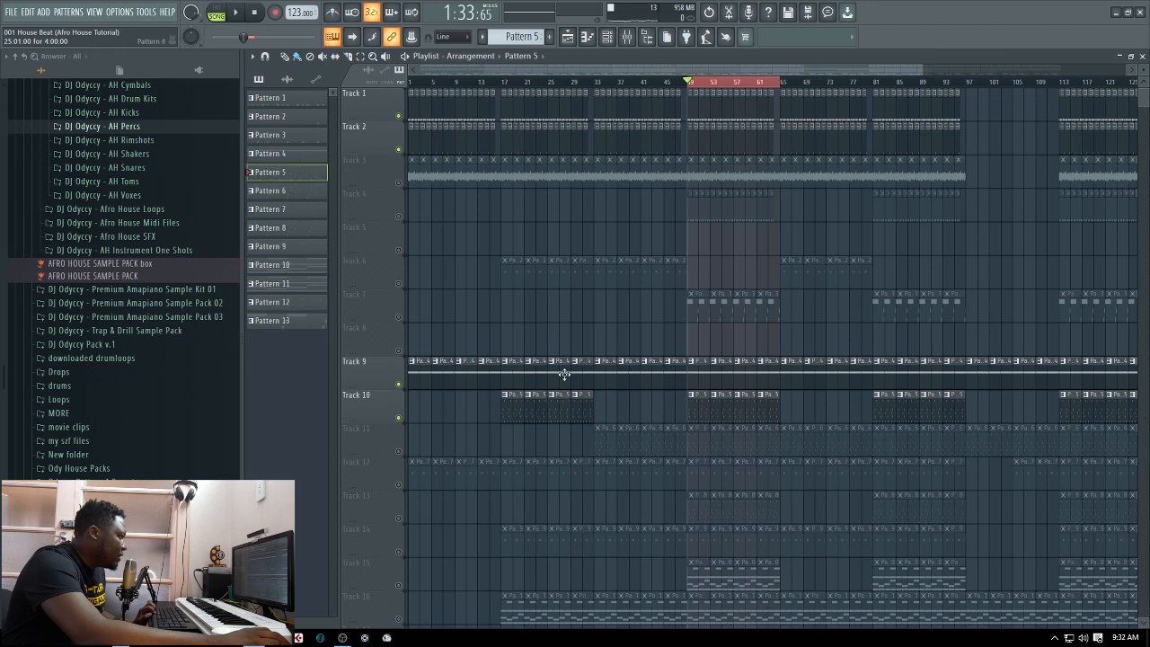
Close the playlist, open the Xpand!2 channel and examine its Mallets presets around 09 Marimba
{"action": "left_click", "coordinate": [1143, 56]}
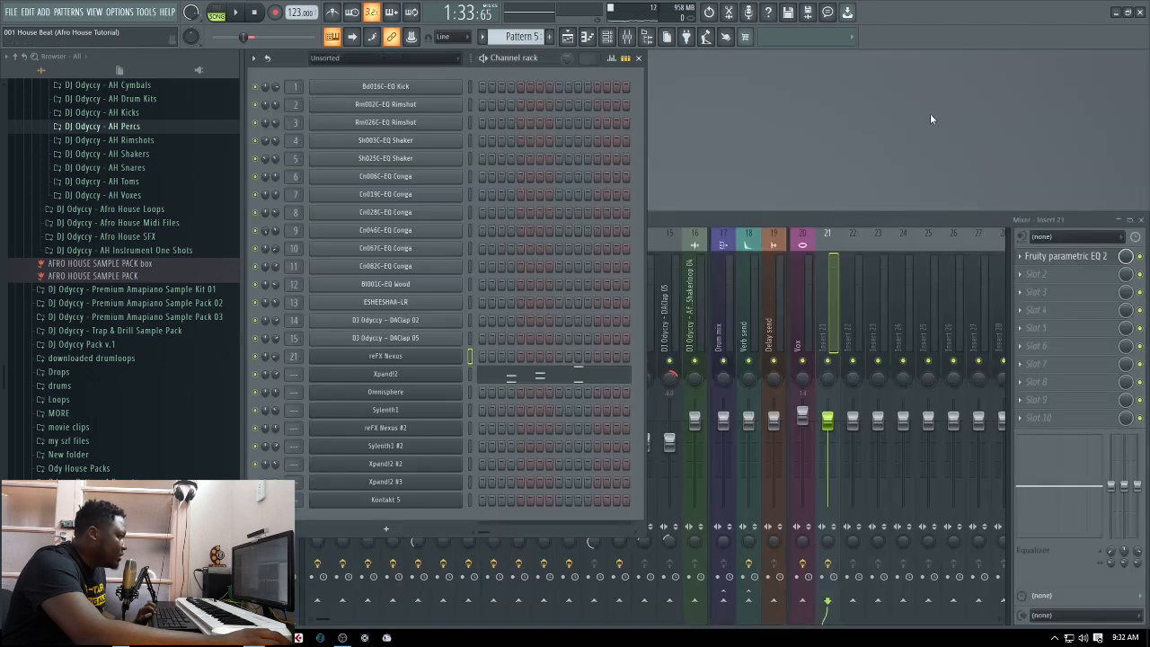
{"action": "left_click", "coordinate": [402, 379]}
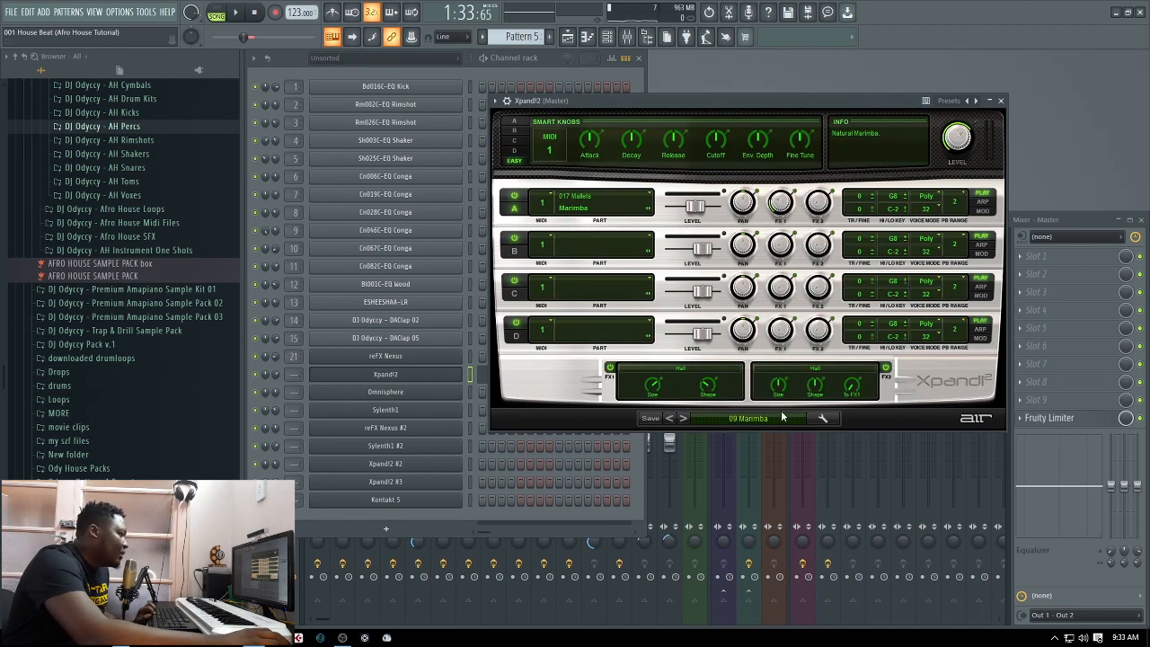
{"action": "left_click", "coordinate": [749, 419]}
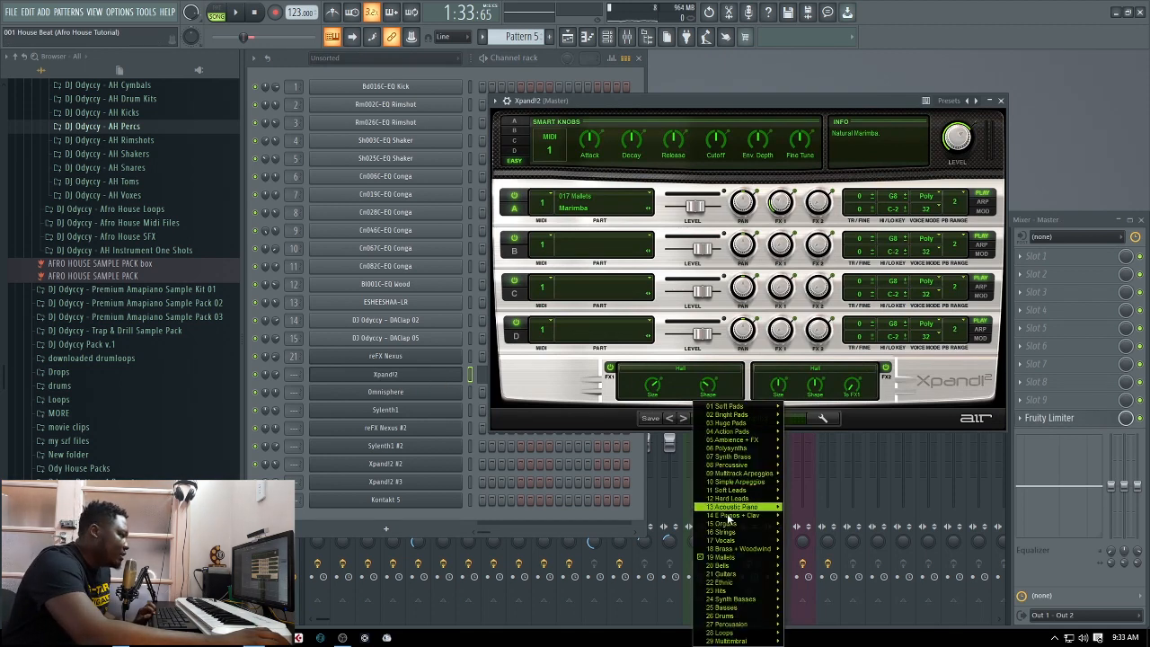
{"action": "mouse_move", "coordinate": [724, 558]}
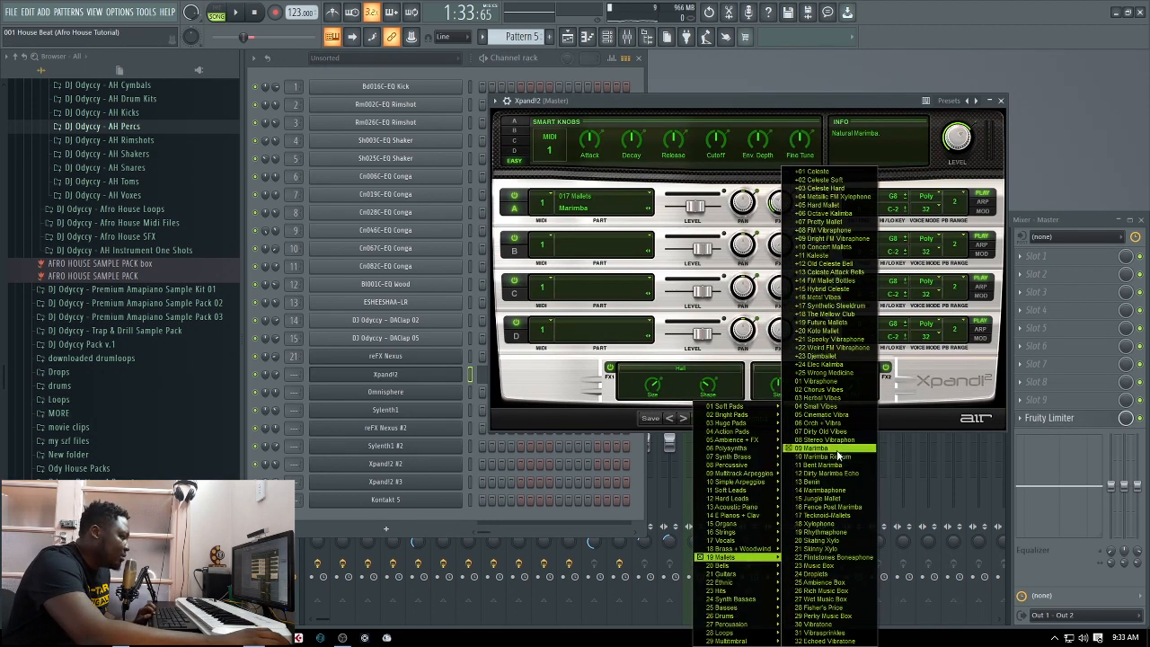
{"action": "left_click", "coordinate": [875, 99]}
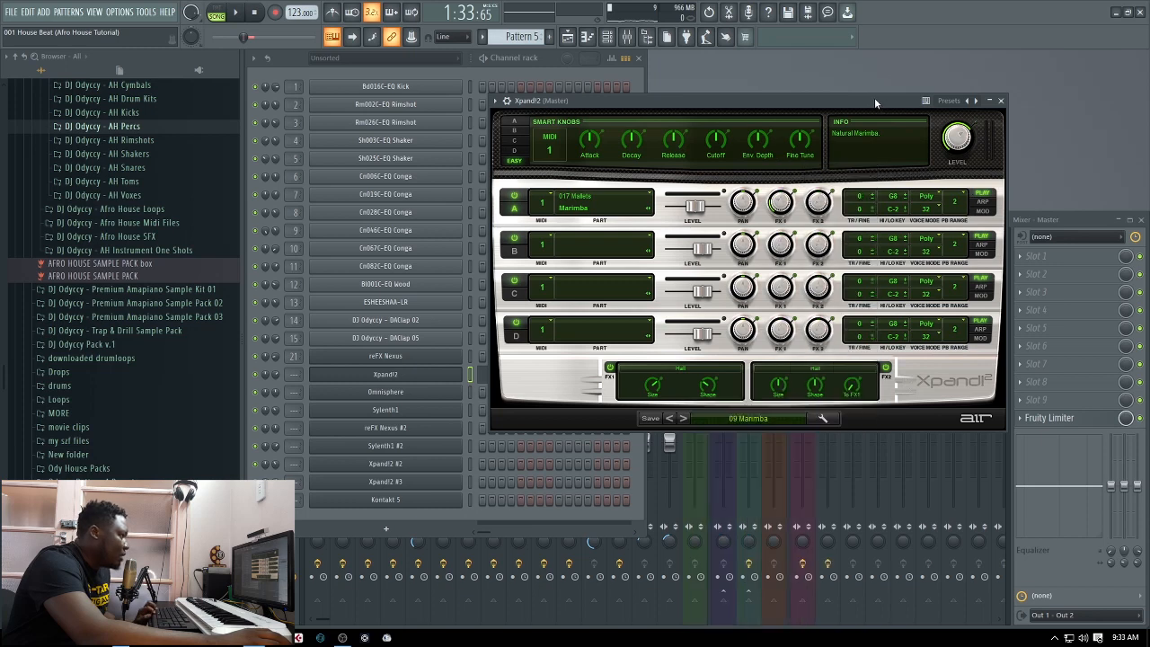
{"action": "left_click", "coordinate": [1002, 100]}
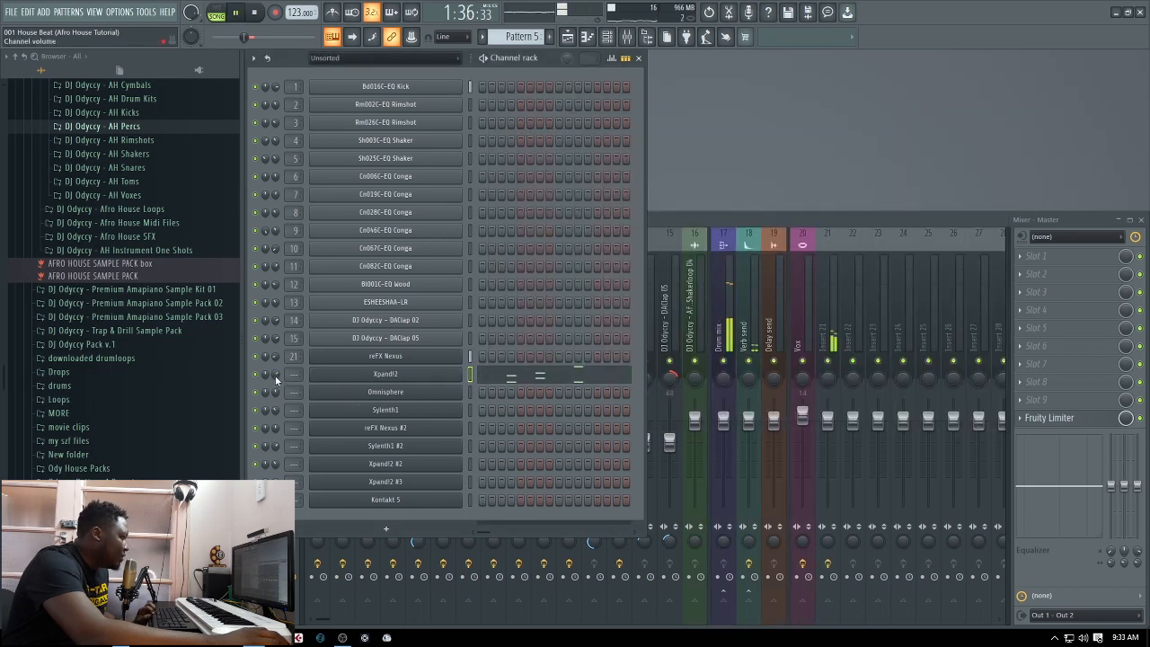
Route the Xpand!2 channel to mixer Insert 22 while playing the loop, and stop playback
{"action": "scroll", "coordinate": [295, 376], "scroll_direction": "up", "scroll_amount": 15}
{"action": "scroll", "coordinate": [288, 376], "scroll_direction": "up", "scroll_amount": 7}
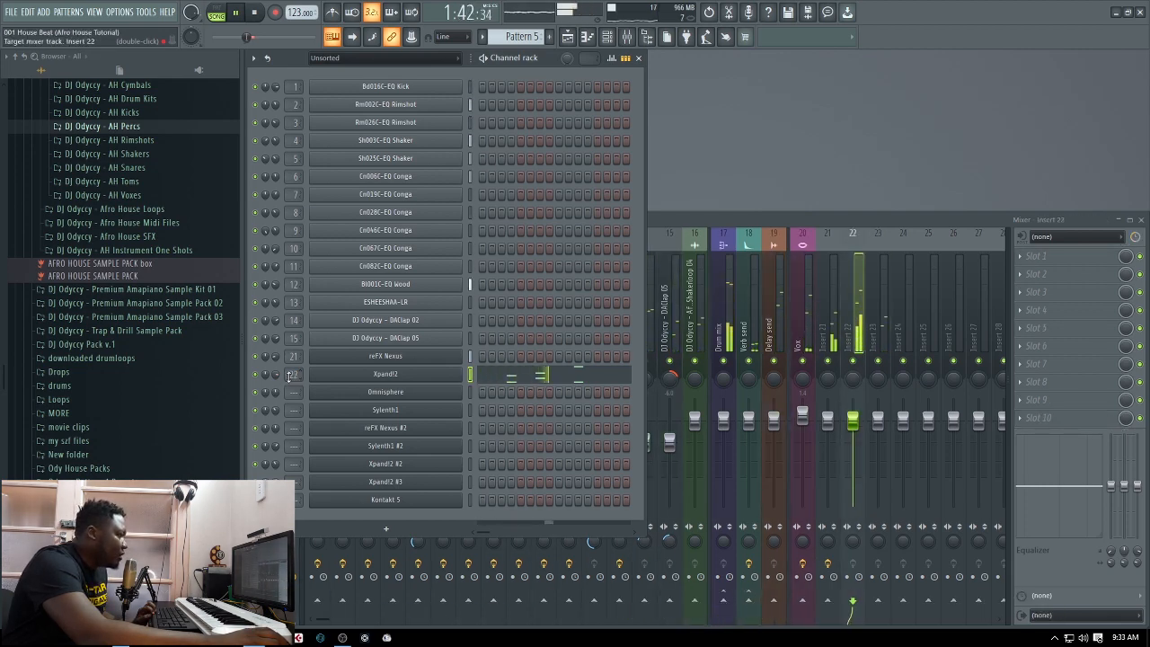
{"action": "scroll", "coordinate": [289, 376], "scroll_direction": "down", "scroll_amount": 1}
{"action": "key", "text": "space"}
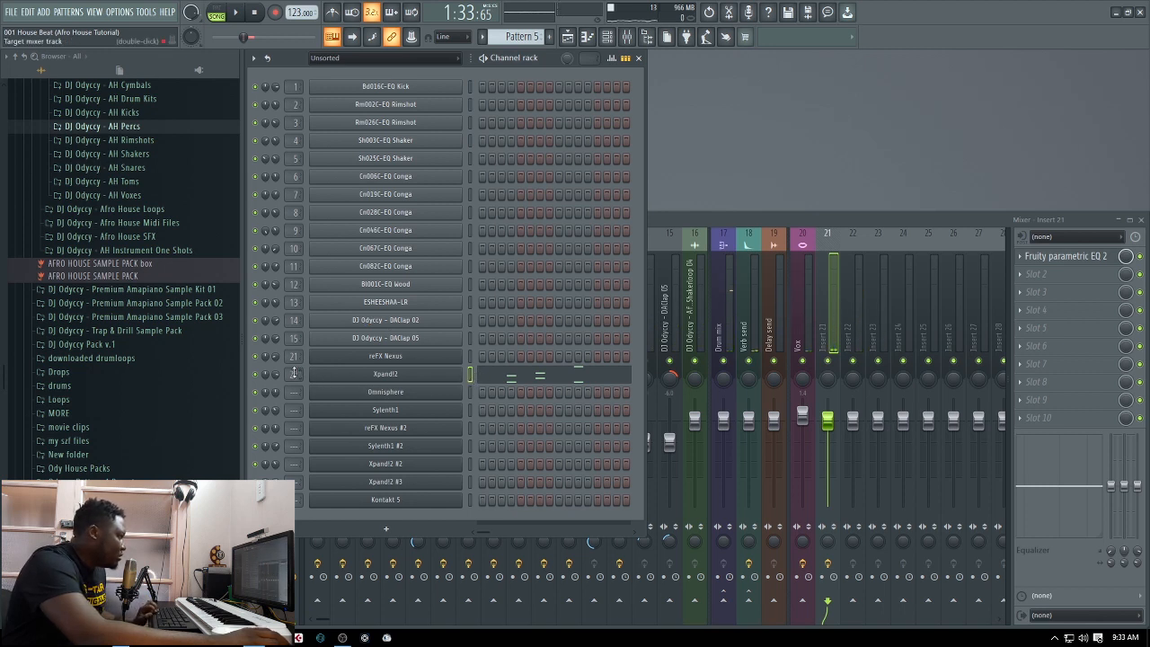
{"action": "scroll", "coordinate": [293, 373], "scroll_direction": "up", "scroll_amount": 1}
{"action": "key", "text": "space"}
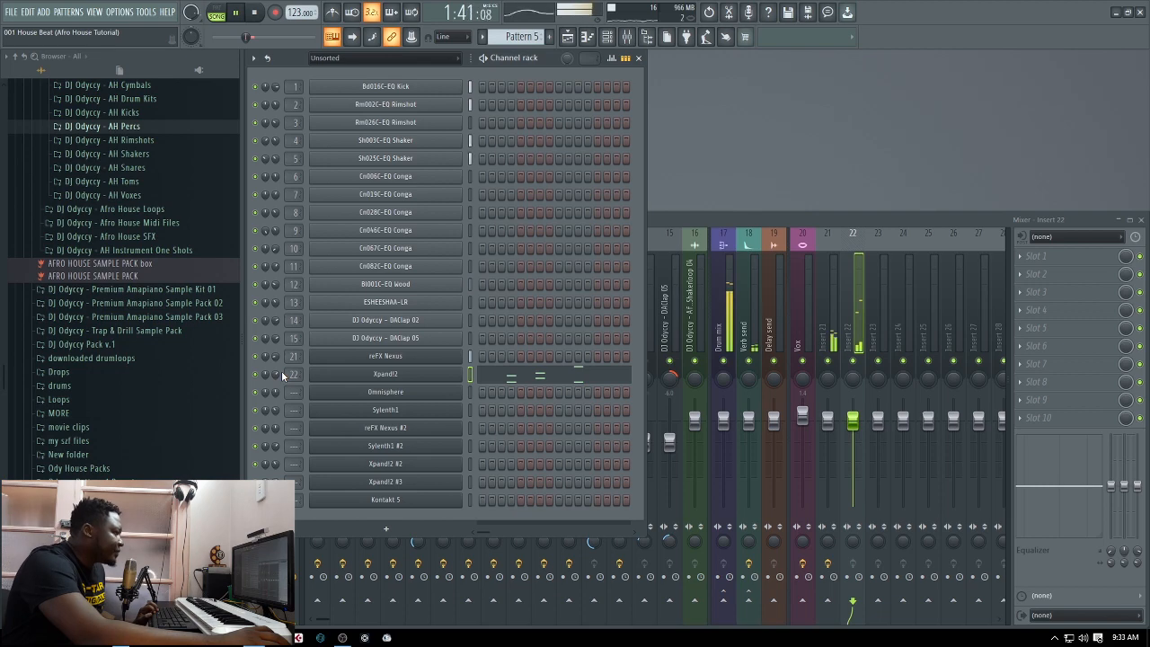
{"action": "left_click", "coordinate": [256, 13]}
Load Fruity Parametric EQ 2 in the first effect slot of Insert 22 and apply the DJ Odyccy Cutoff preset
{"action": "left_click", "coordinate": [861, 337]}
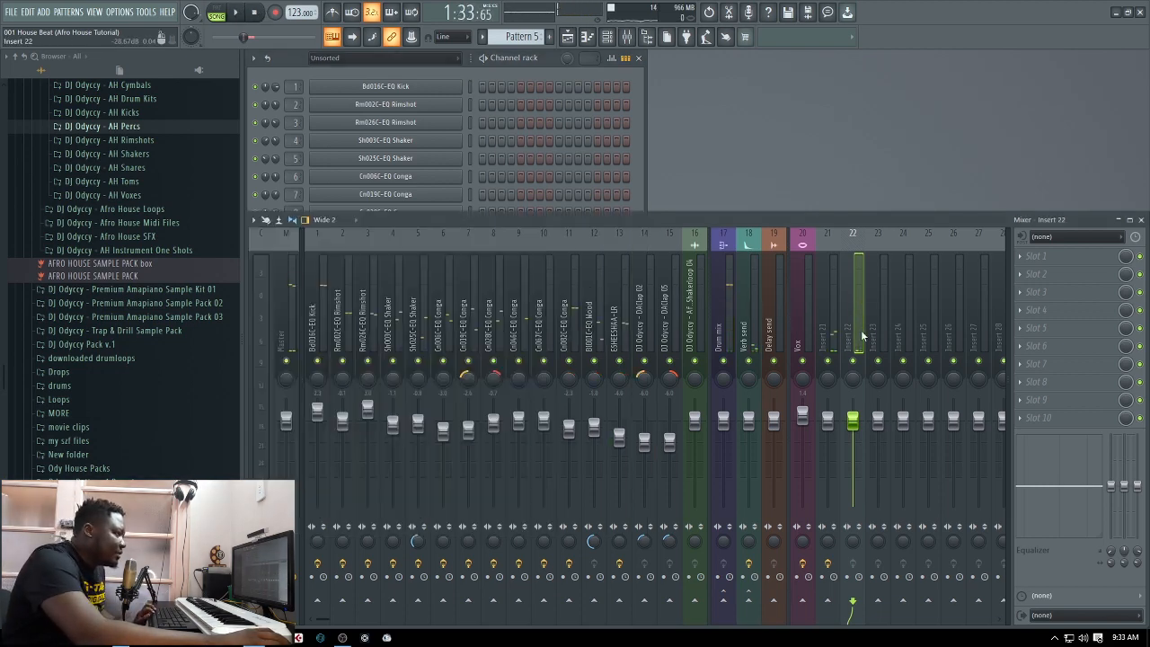
{"action": "left_click", "coordinate": [1022, 263]}
{"action": "left_click", "coordinate": [845, 440]}
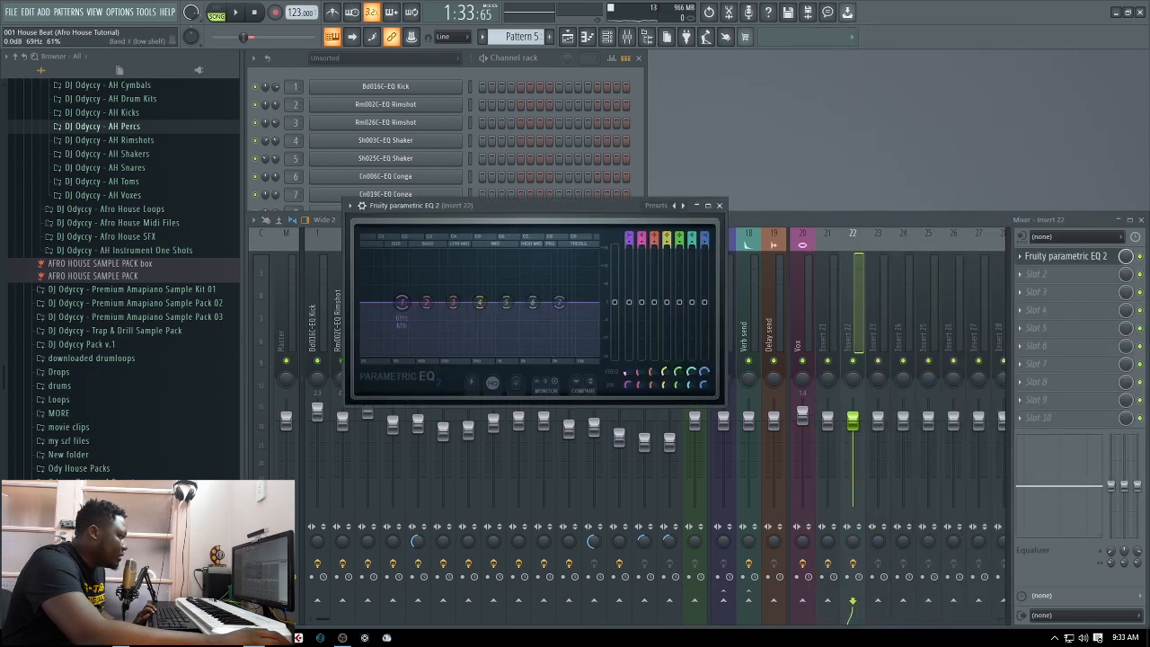
{"action": "left_click", "coordinate": [675, 205]}
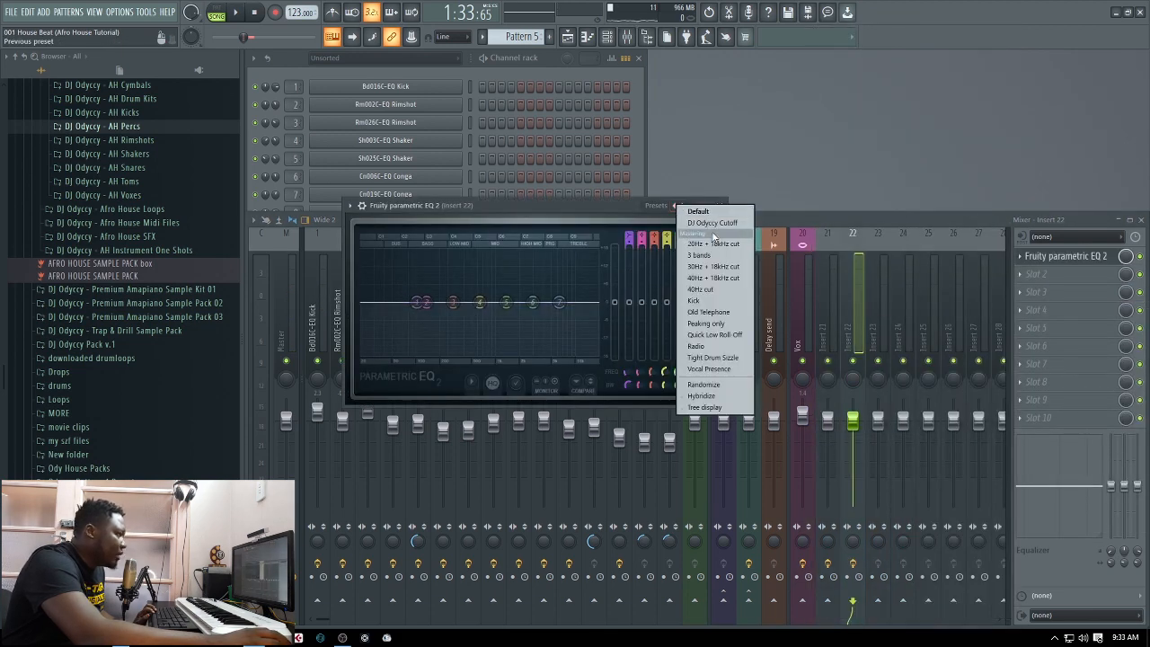
{"action": "left_click", "coordinate": [712, 223]}
Raise the Insert 22 EQ's low cut to about 230 Hz and lower its high cut into the treble while auditioning the loop
{"action": "left_click_drag", "start_coordinate": [364, 302], "coordinate": [444, 302]}
{"action": "key", "text": "space"}
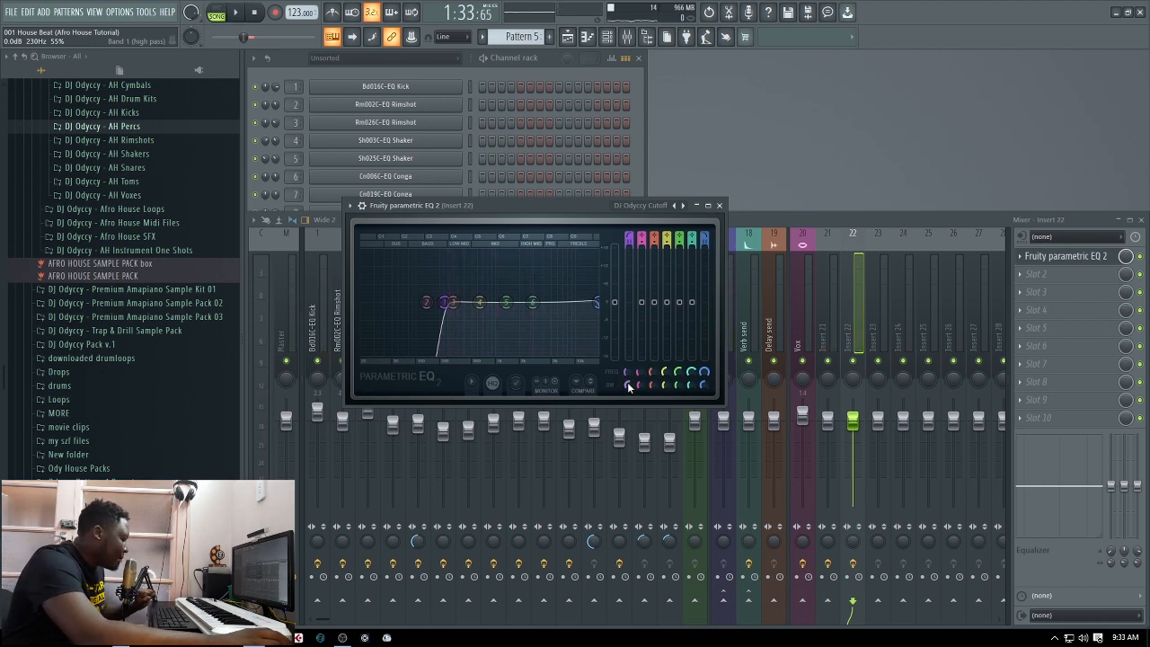
{"action": "key", "text": "space"}
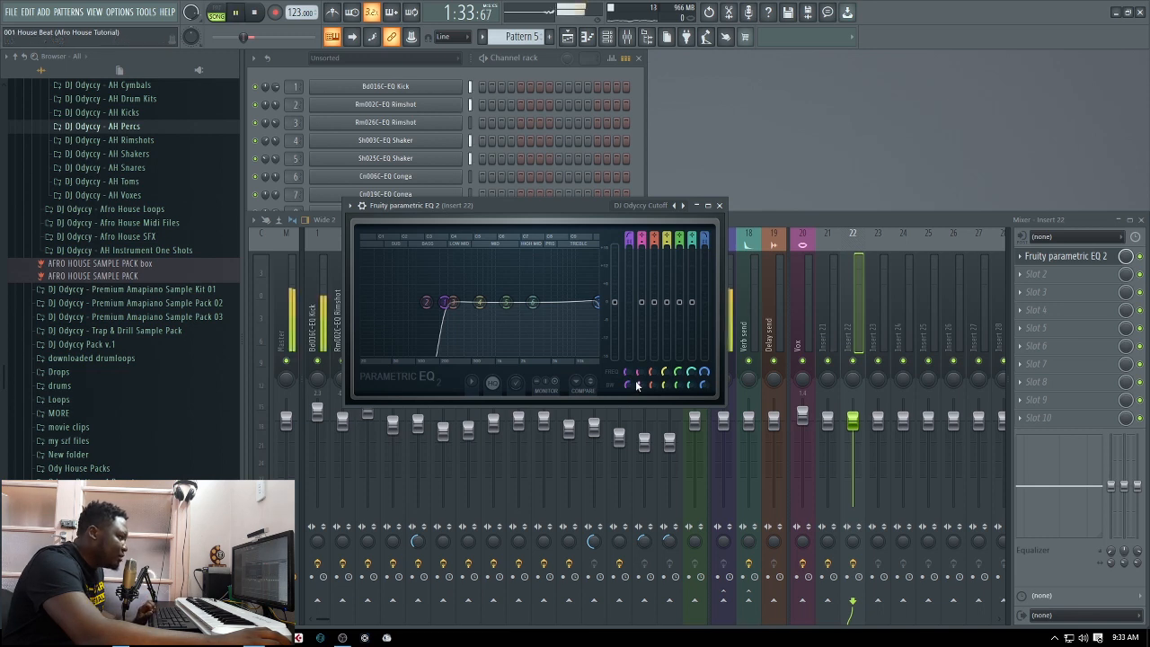
{"action": "left_click_drag", "start_coordinate": [704, 372], "coordinate": [704, 390]}
{"action": "key", "text": "space"}
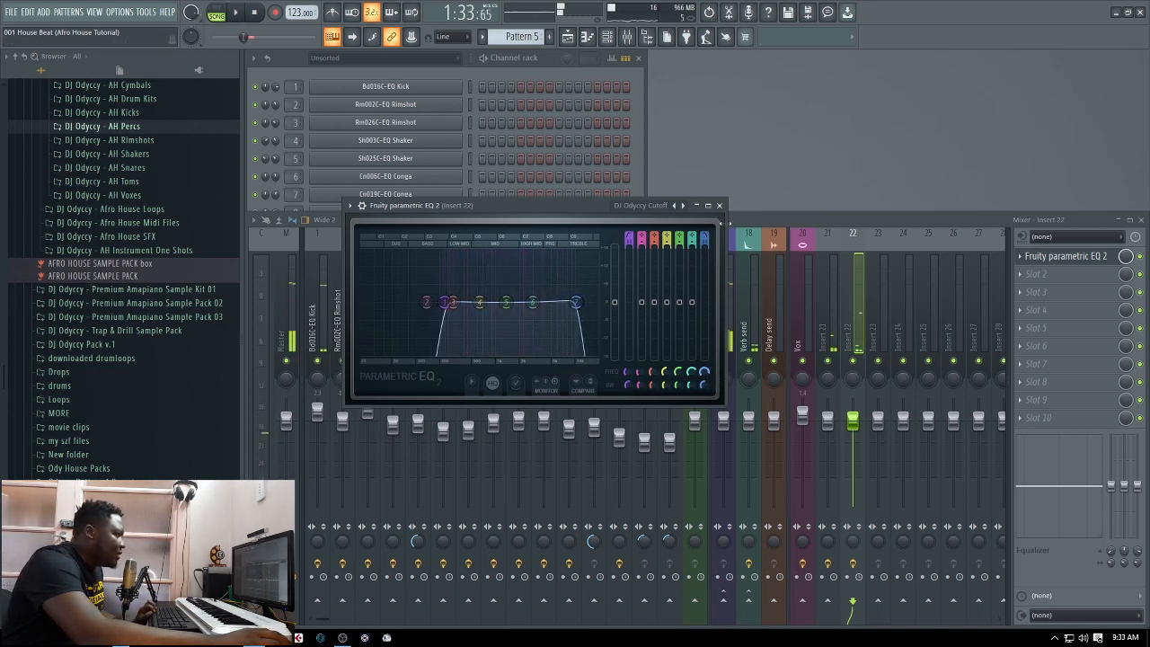
{"action": "key", "text": "space"}
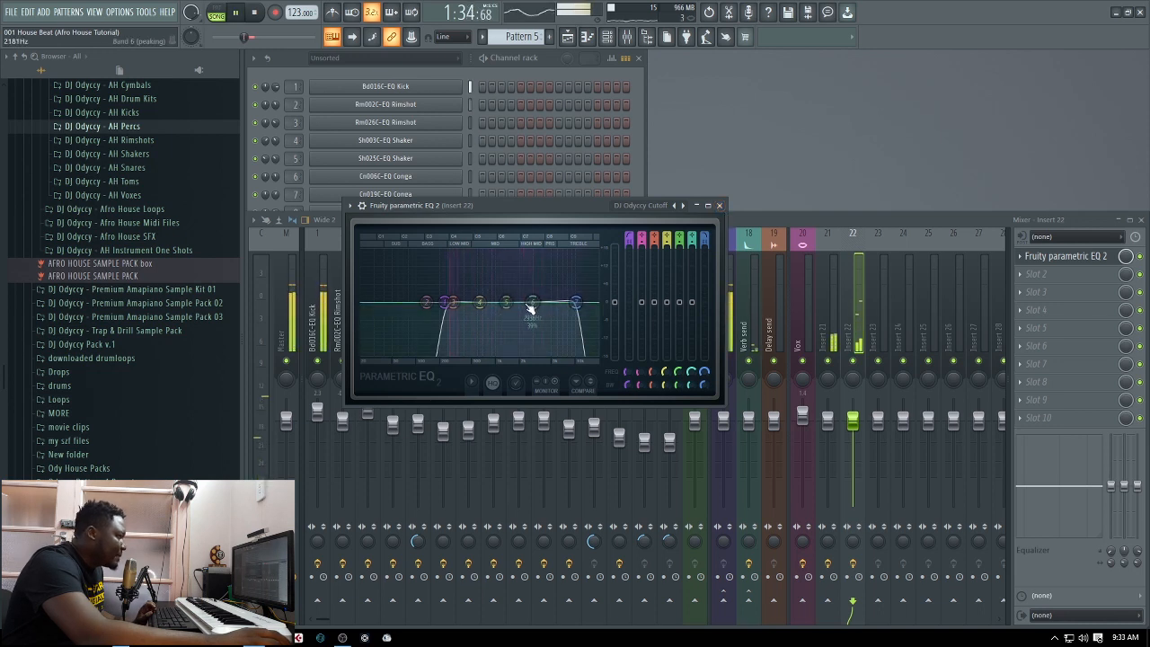
{"action": "left_click", "coordinate": [719, 205]}
{"action": "key", "text": "space"}
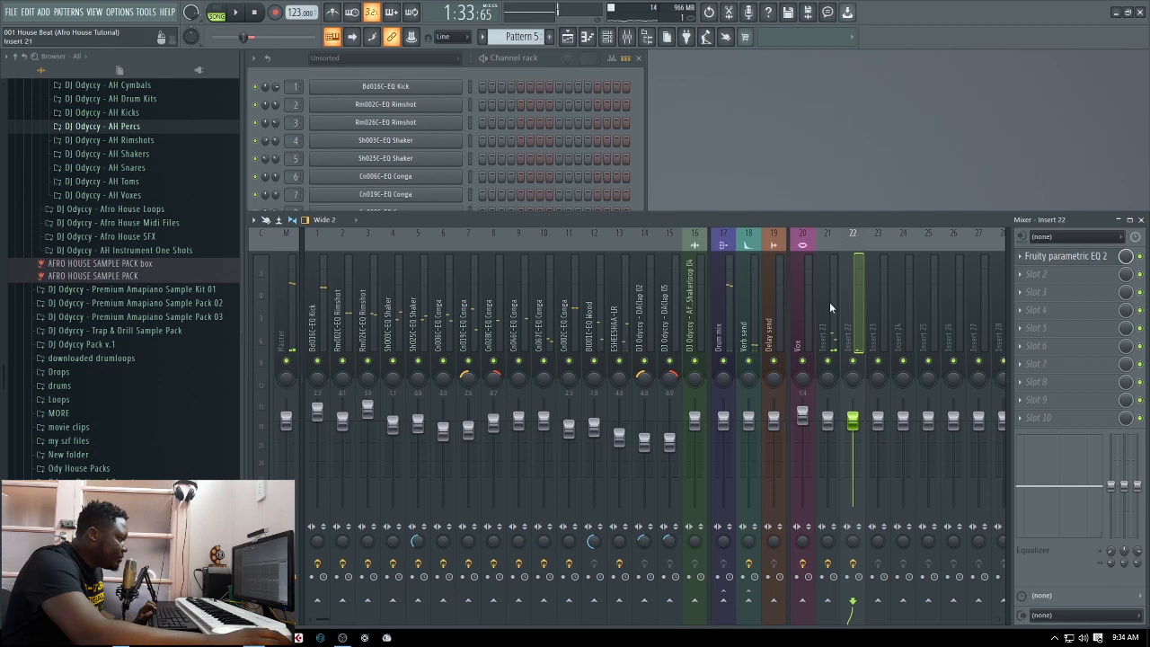
Reopen Xpand!2 from the channel rack and audition its Marimba sound within the loop
{"action": "left_click", "coordinate": [638, 198]}
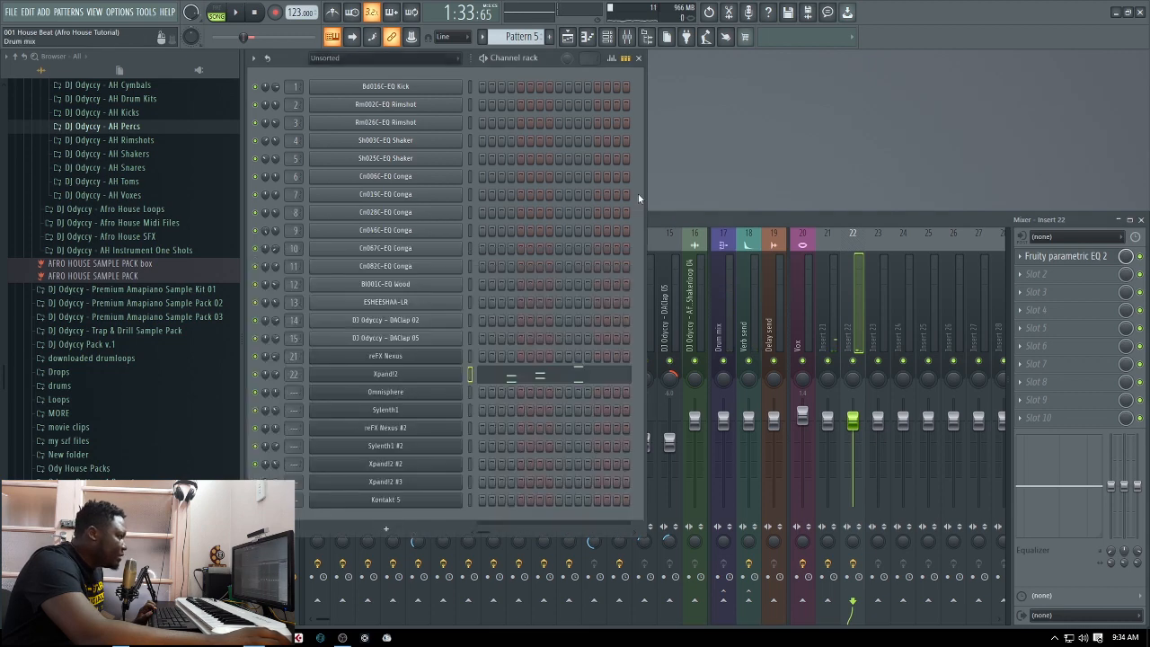
{"action": "left_click", "coordinate": [428, 379]}
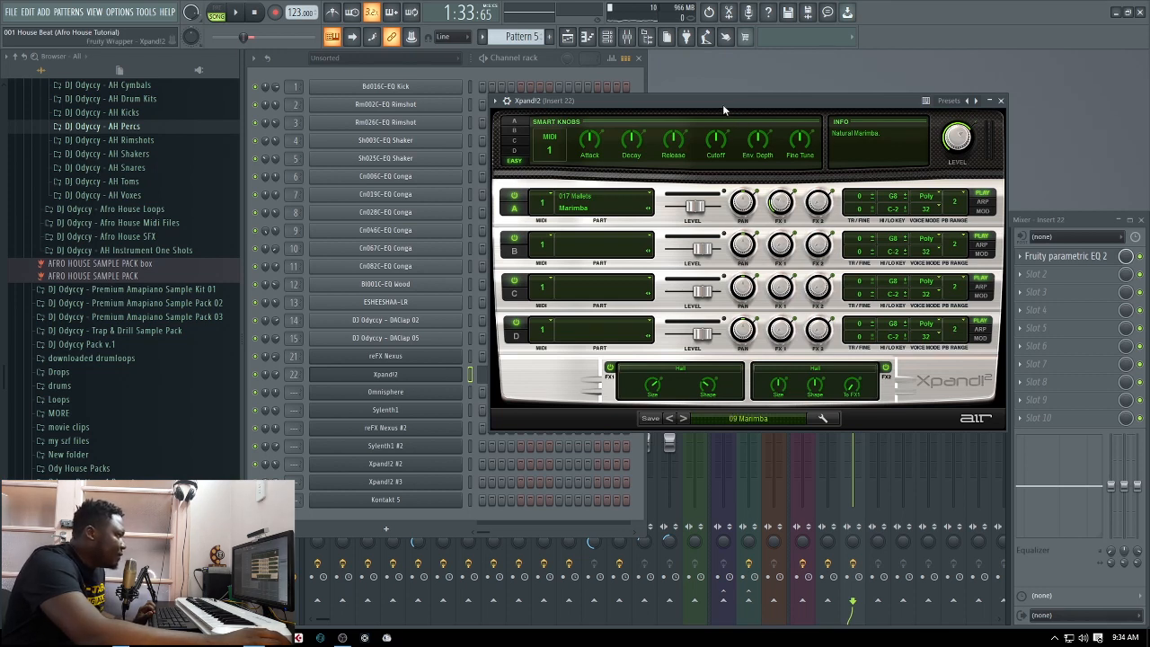
{"action": "left_click_drag", "start_coordinate": [725, 110], "coordinate": [744, 79]}
{"action": "key", "text": "space"}
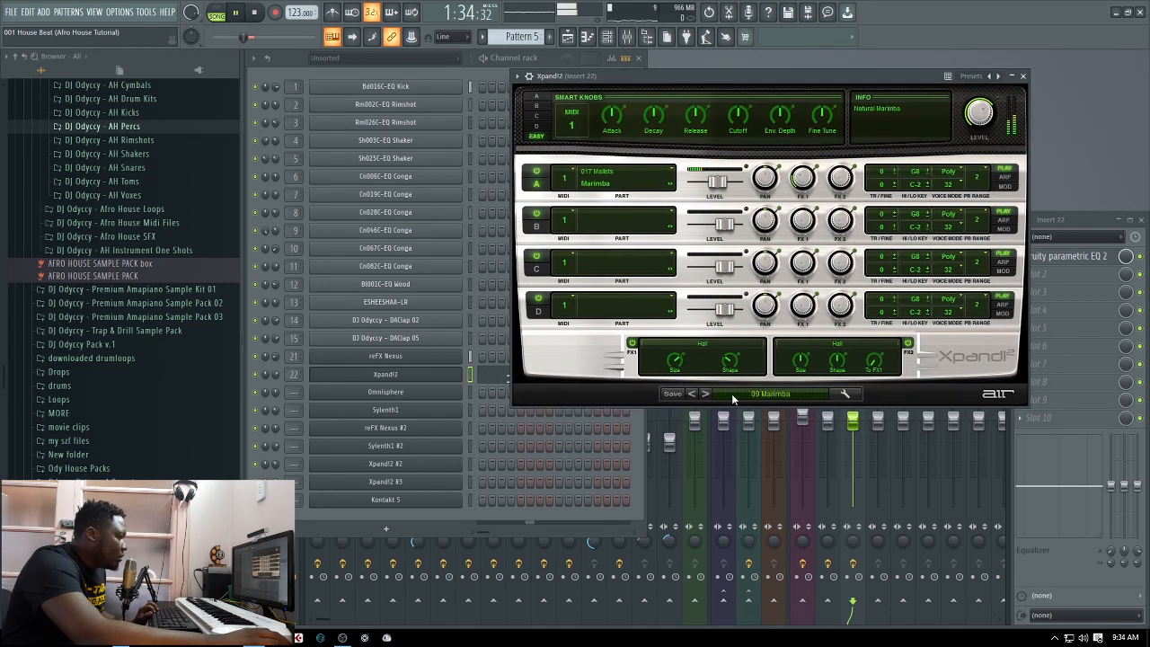
{"action": "key", "text": "space"}
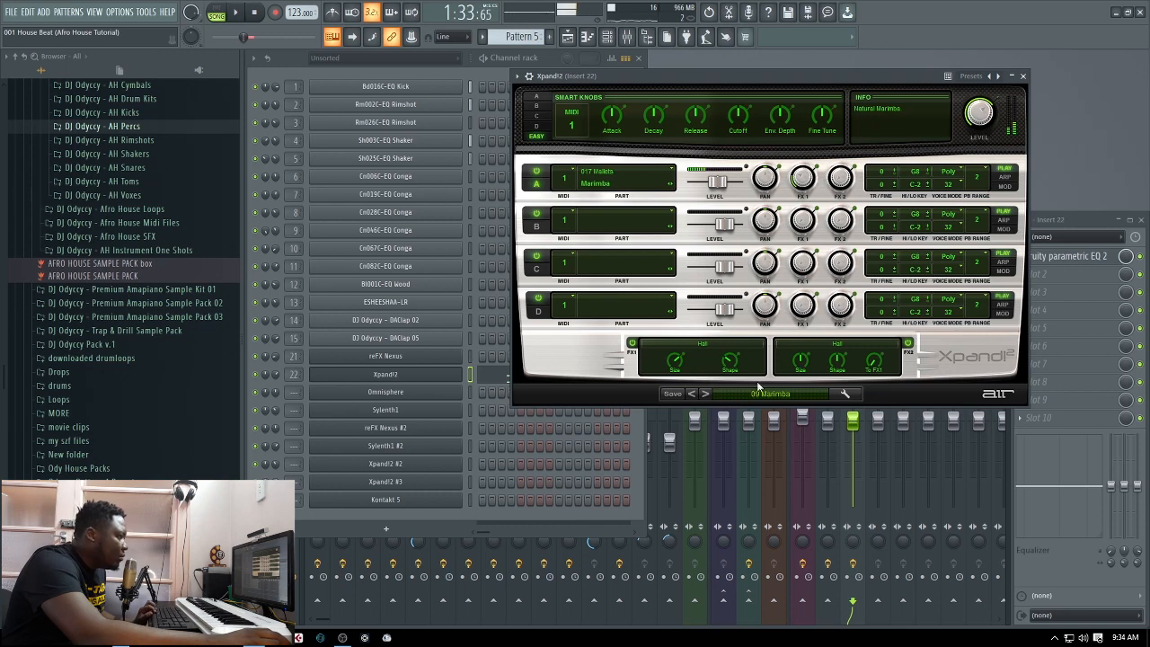
{"action": "left_click", "coordinate": [1023, 76]}
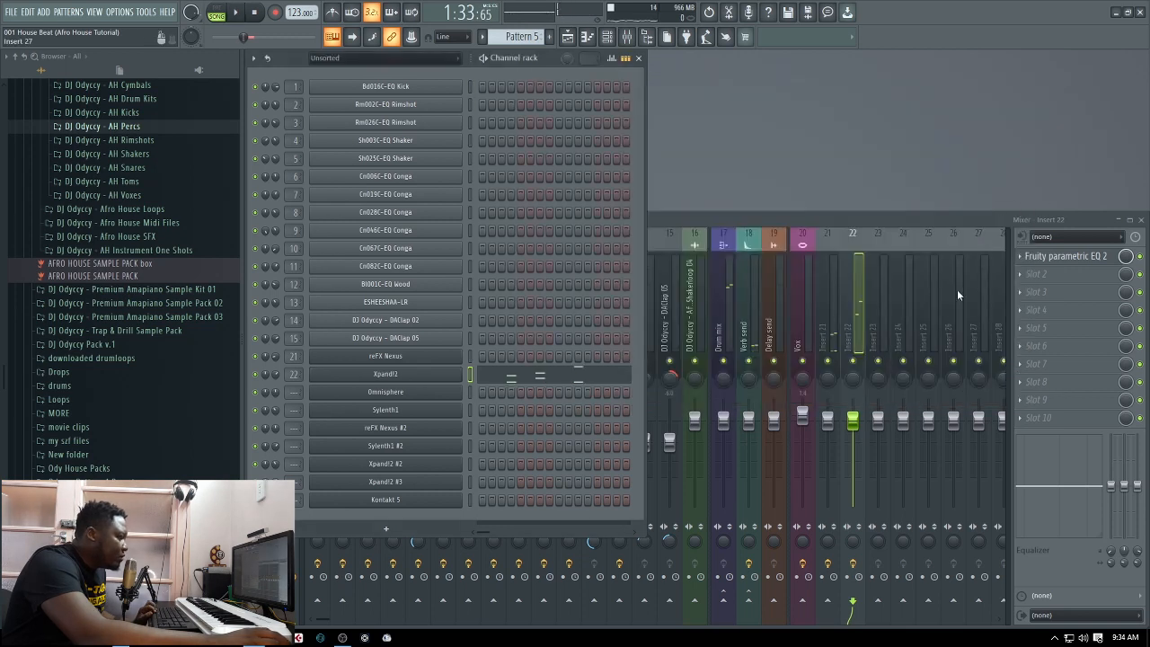
Bring up the playlist, play the loop briefly, and make Pattern 7 the active pattern
{"action": "left_click", "coordinate": [331, 622]}
{"action": "key", "text": "space"}
{"action": "left_click", "coordinate": [567, 36]}
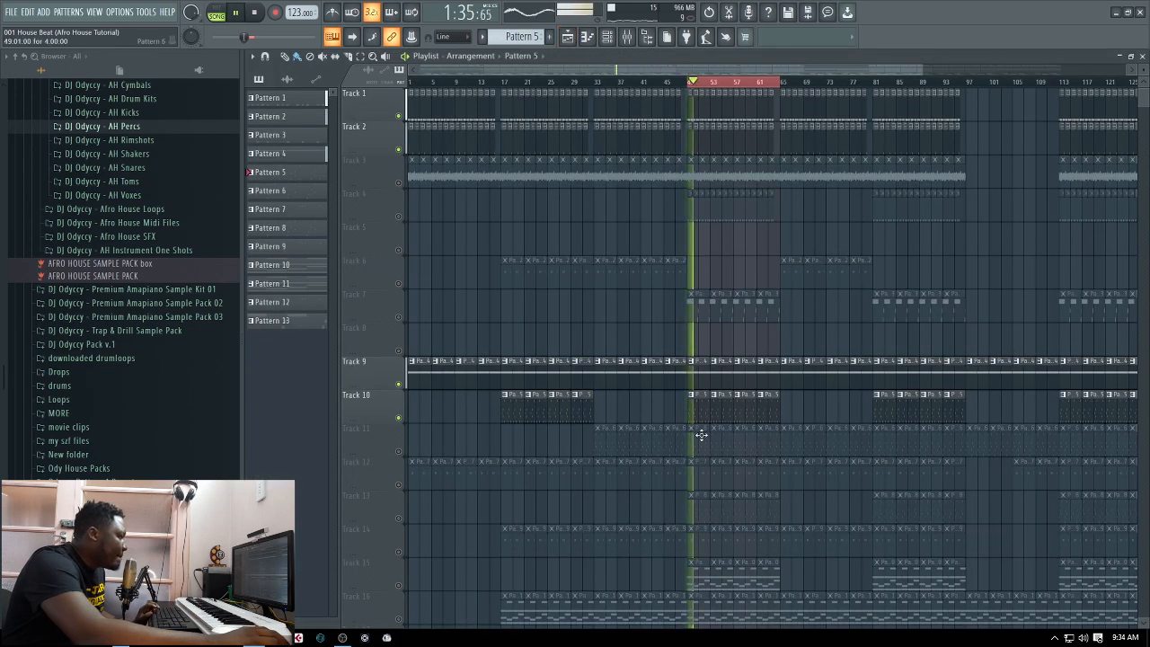
{"action": "left_click", "coordinate": [603, 442]}
{"action": "key", "text": "space"}
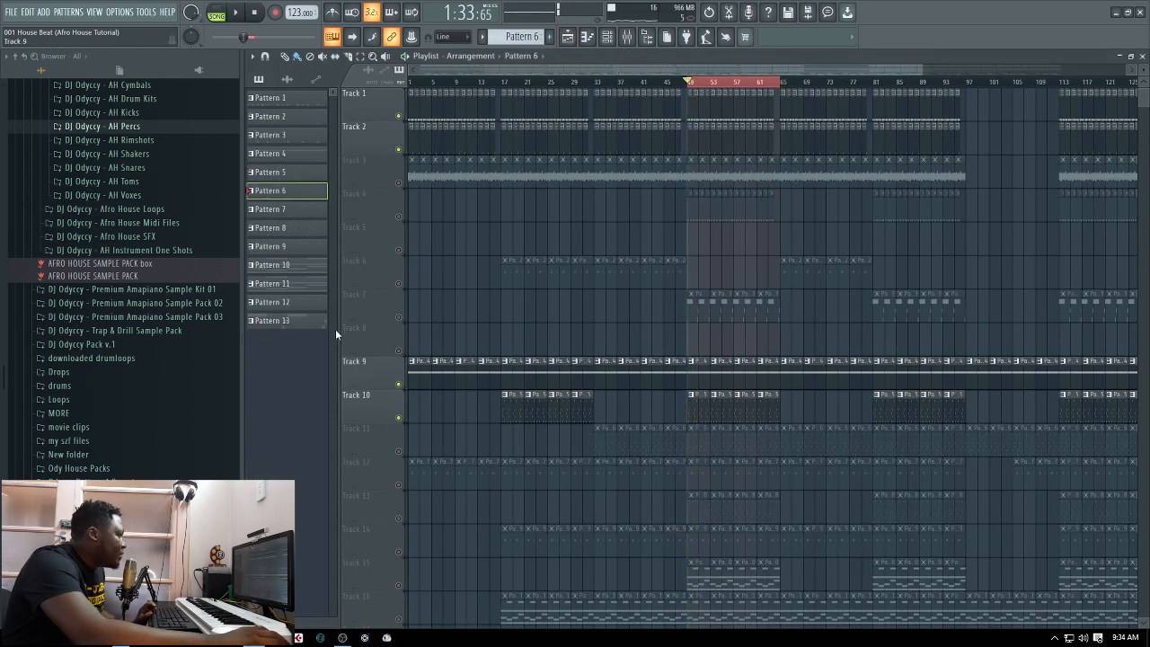
{"action": "left_click", "coordinate": [305, 213]}
{"action": "left_click", "coordinate": [1143, 56]}
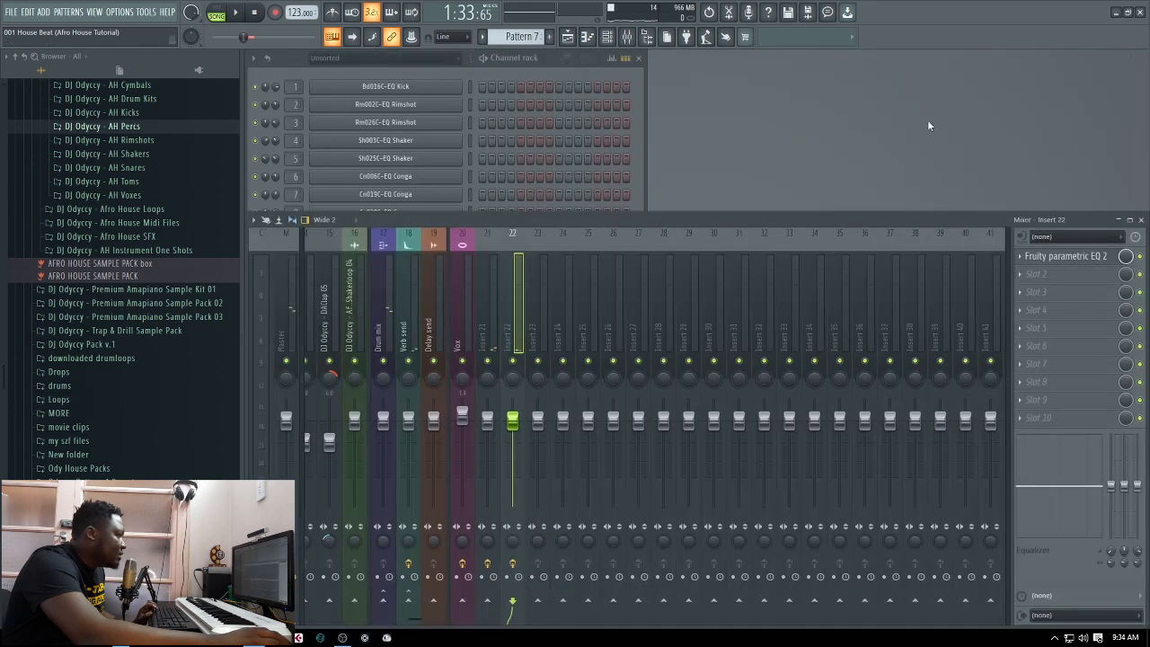
Audition Sylenth1's LD Dist Guitar Lead in Pattern 7 using pattern mode, and route the Sylenth1 channel to Insert 23
{"action": "left_click", "coordinate": [641, 162]}
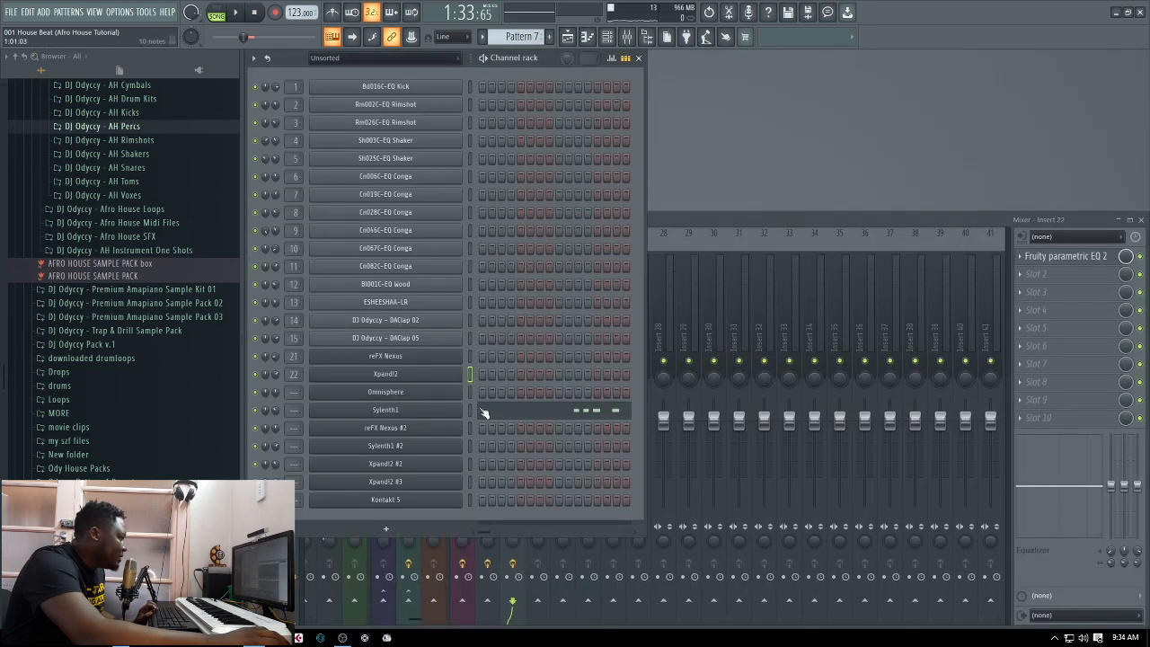
{"action": "left_click", "coordinate": [426, 416]}
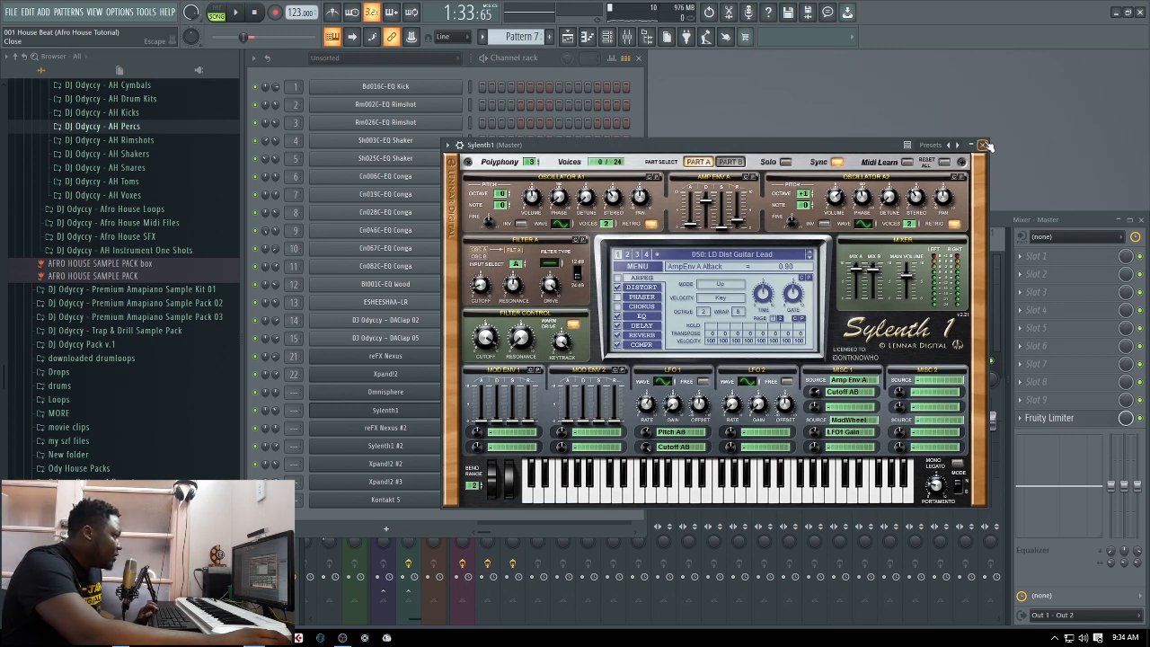
{"action": "left_click", "coordinate": [235, 13]}
{"action": "left_click", "coordinate": [254, 13]}
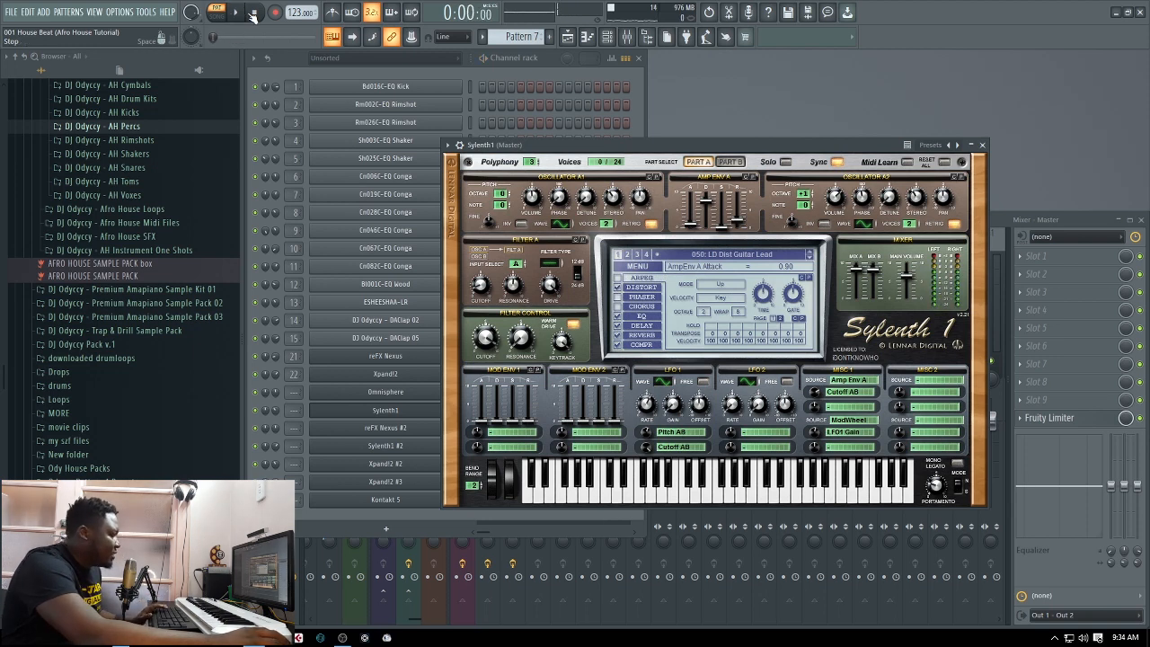
{"action": "left_click", "coordinate": [984, 146]}
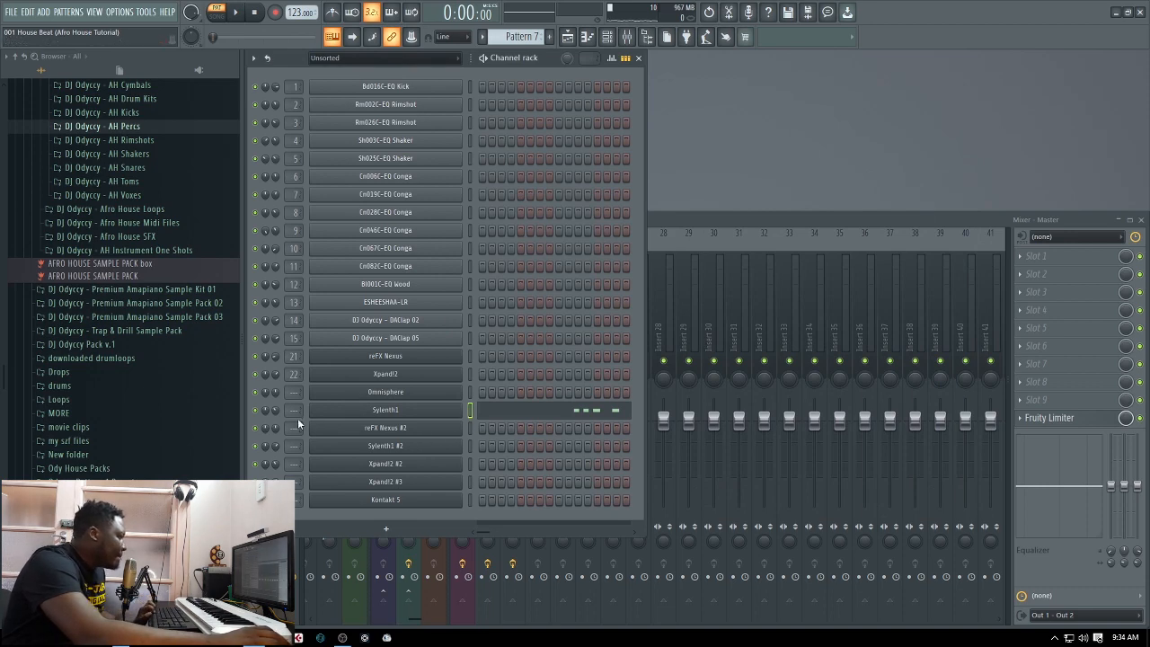
{"action": "scroll", "coordinate": [291, 416], "scroll_direction": "up", "scroll_amount": 17}
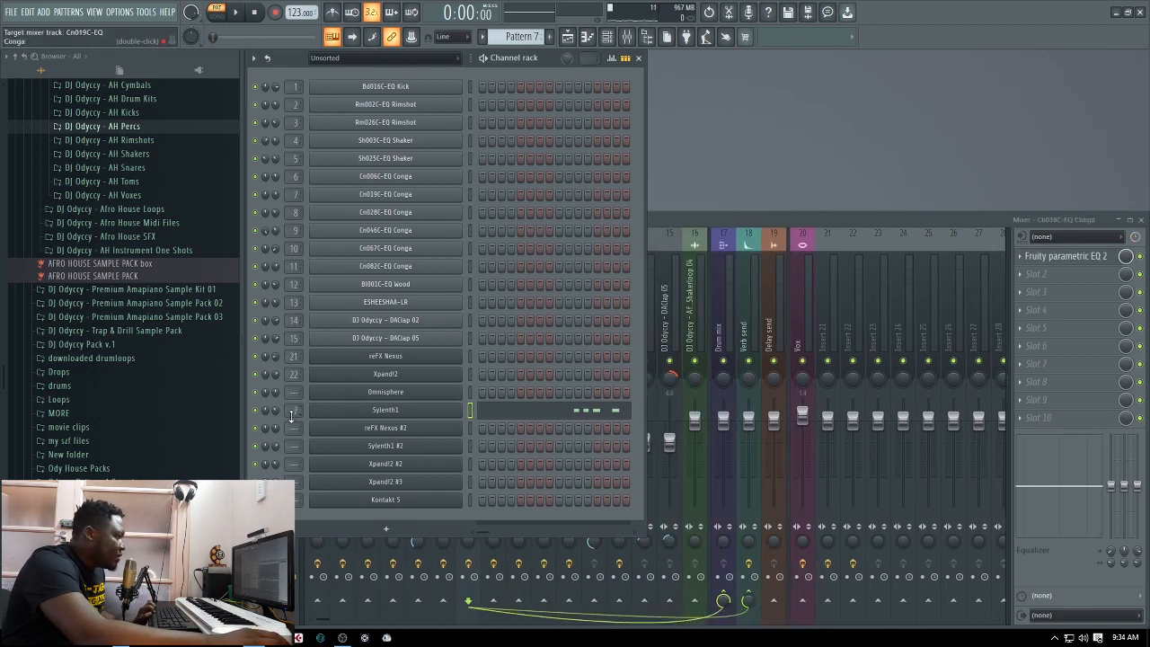
{"action": "scroll", "coordinate": [292, 415], "scroll_direction": "up", "scroll_amount": 6}
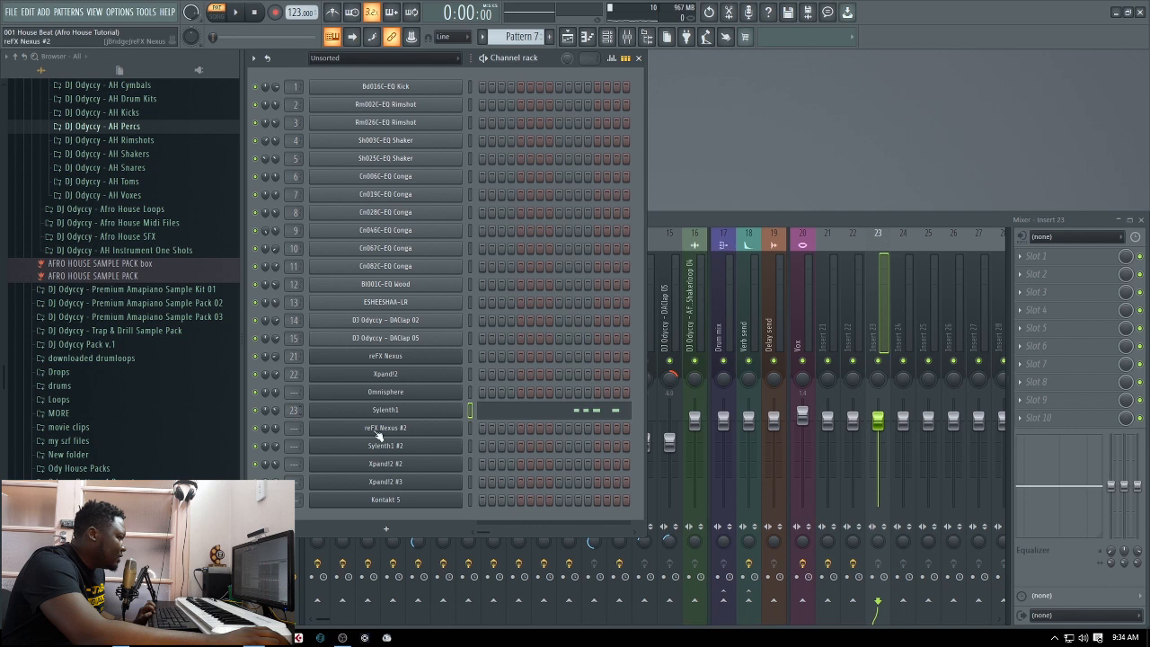
Select the channels from reFX Nexus through Kontakt 5 and route them to consecutive mixer tracks starting from Insert 21
{"action": "left_click_drag", "start_coordinate": [471, 357], "coordinate": [468, 464]}
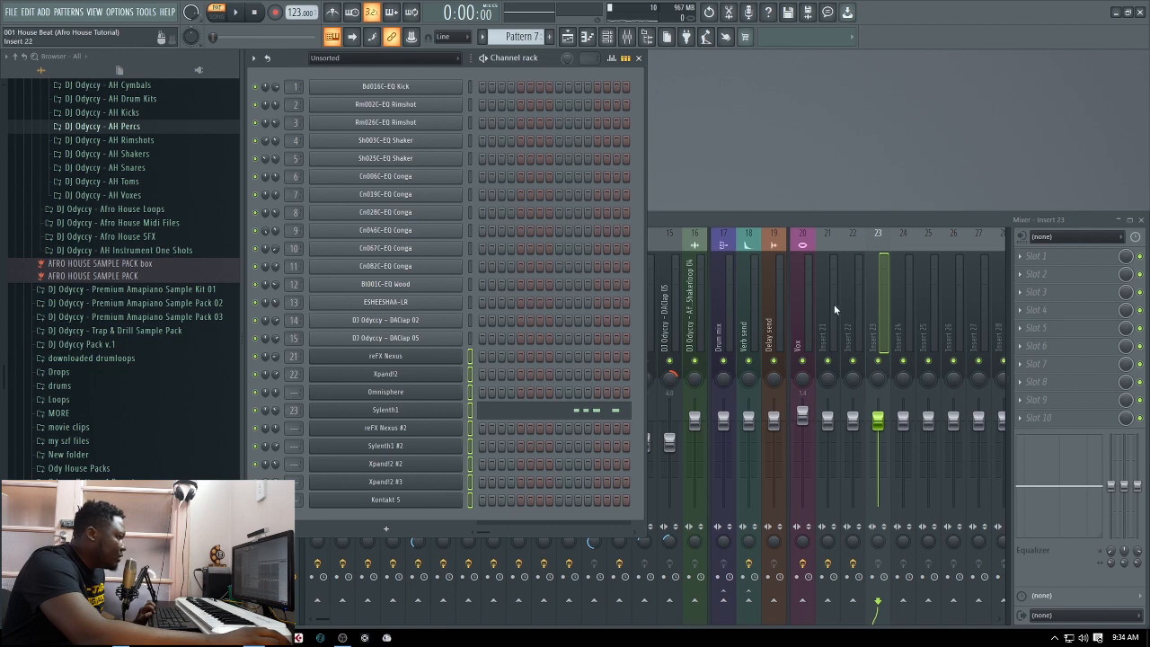
{"action": "left_click", "coordinate": [823, 310]}
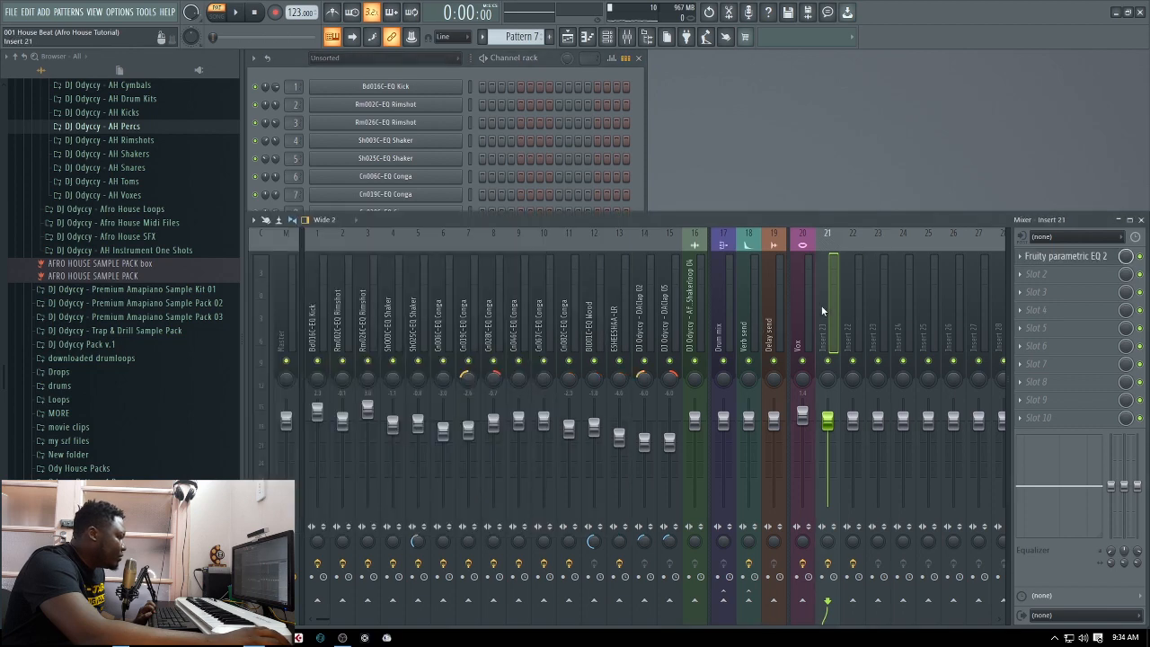
{"action": "left_click", "coordinate": [635, 161]}
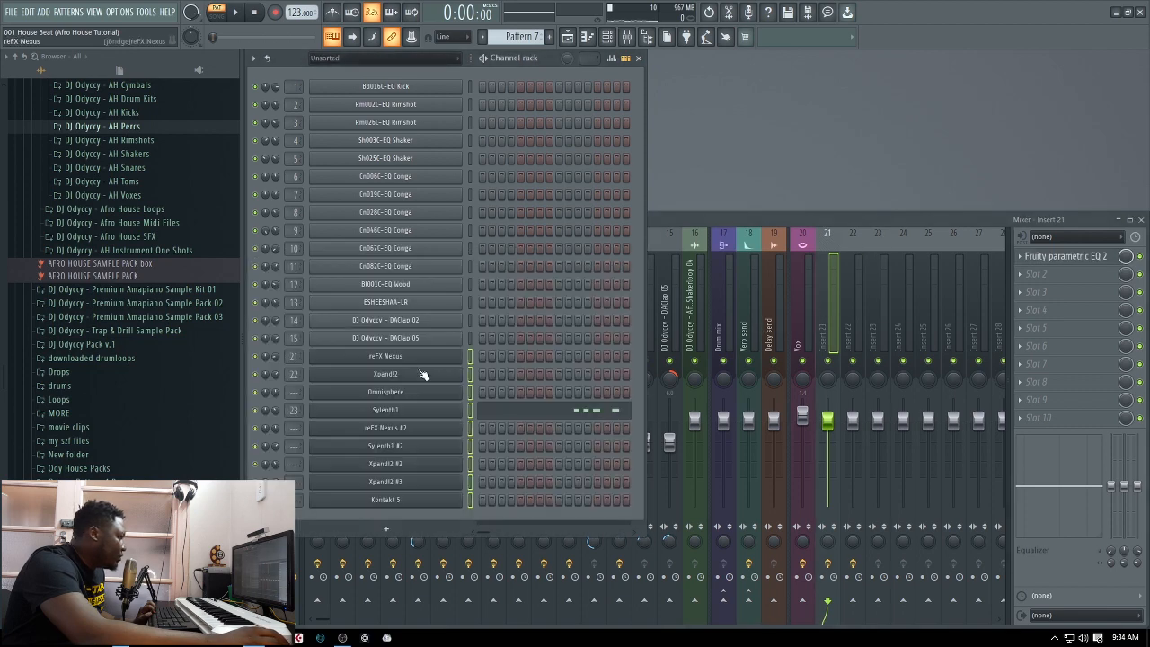
{"action": "right_click", "coordinate": [828, 320]}
{"action": "mouse_move", "coordinate": [928, 360]}
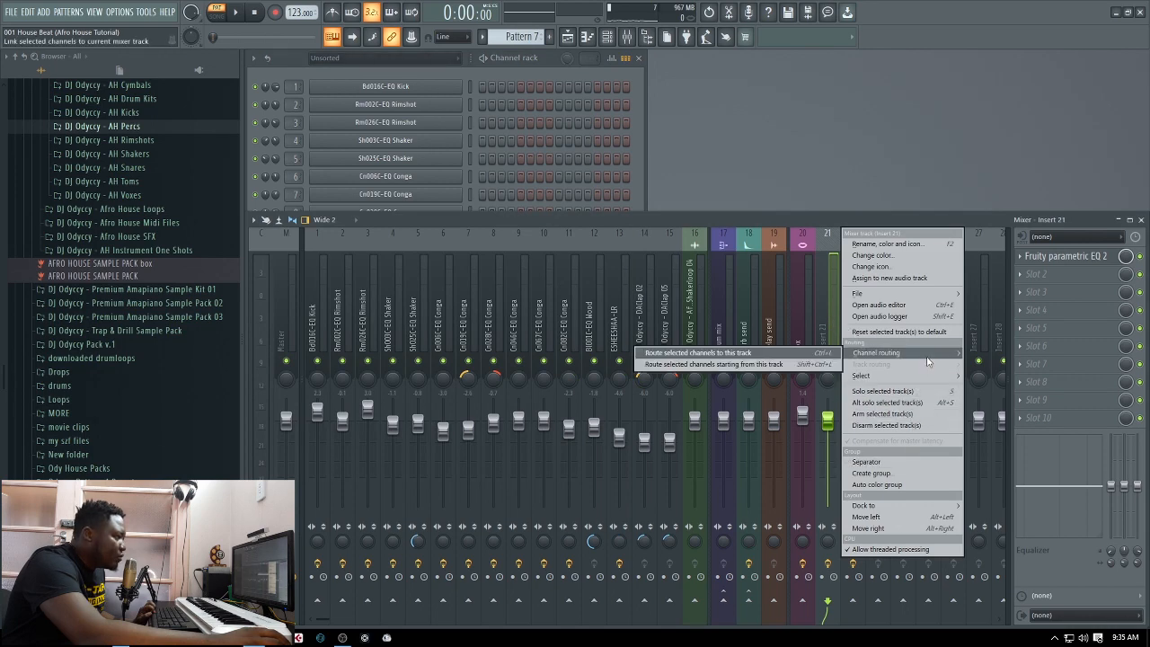
{"action": "left_click", "coordinate": [785, 364]}
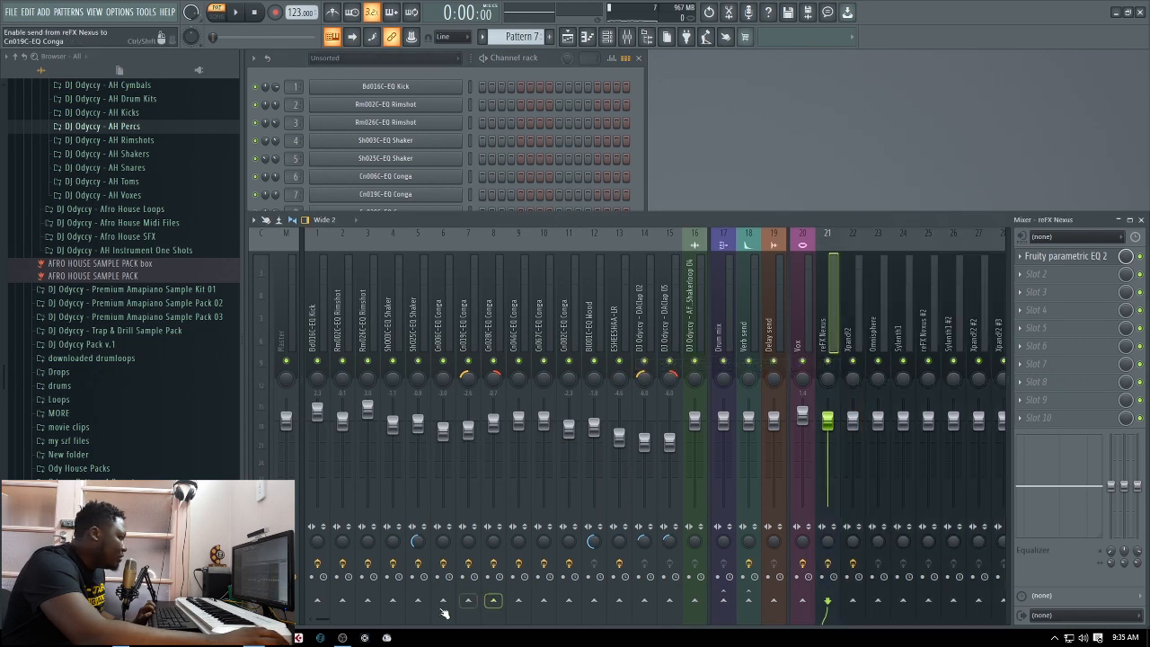
Load Fruity Parametric EQ 2 in slot 8 of the Sylenth1 mixer track and apply the DJ Odyccy Cutoff preset
{"action": "left_click_drag", "start_coordinate": [325, 620], "coordinate": [411, 615]}
{"action": "key", "text": "space"}
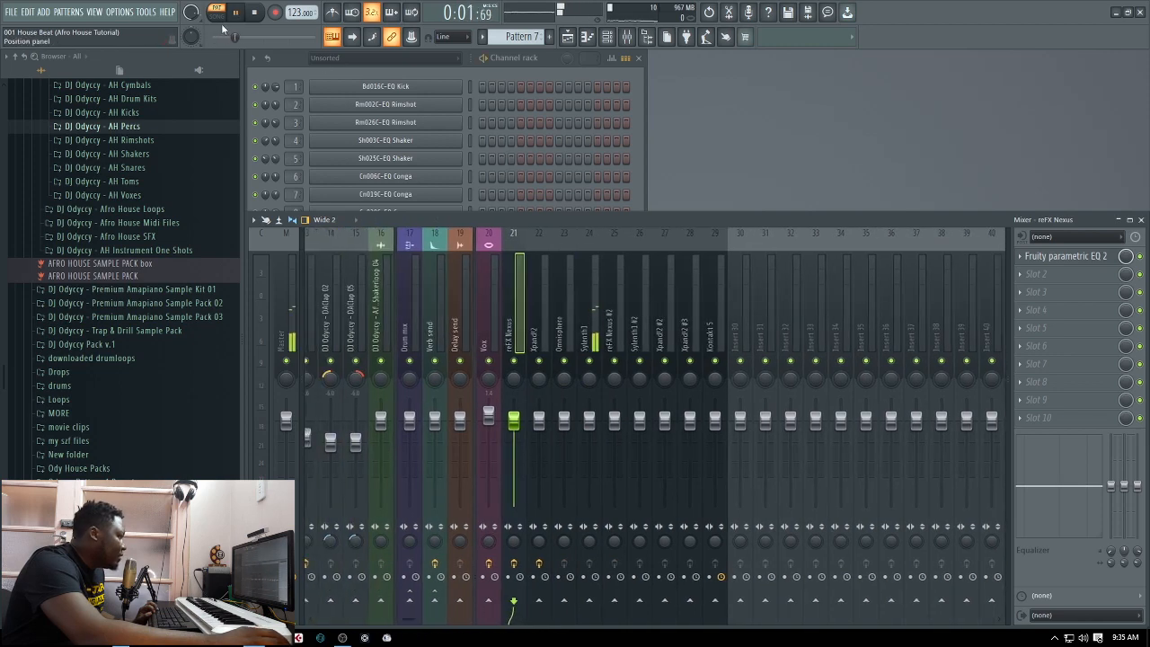
{"action": "left_click", "coordinate": [596, 329]}
{"action": "key", "text": "space"}
{"action": "left_click", "coordinate": [1025, 384]}
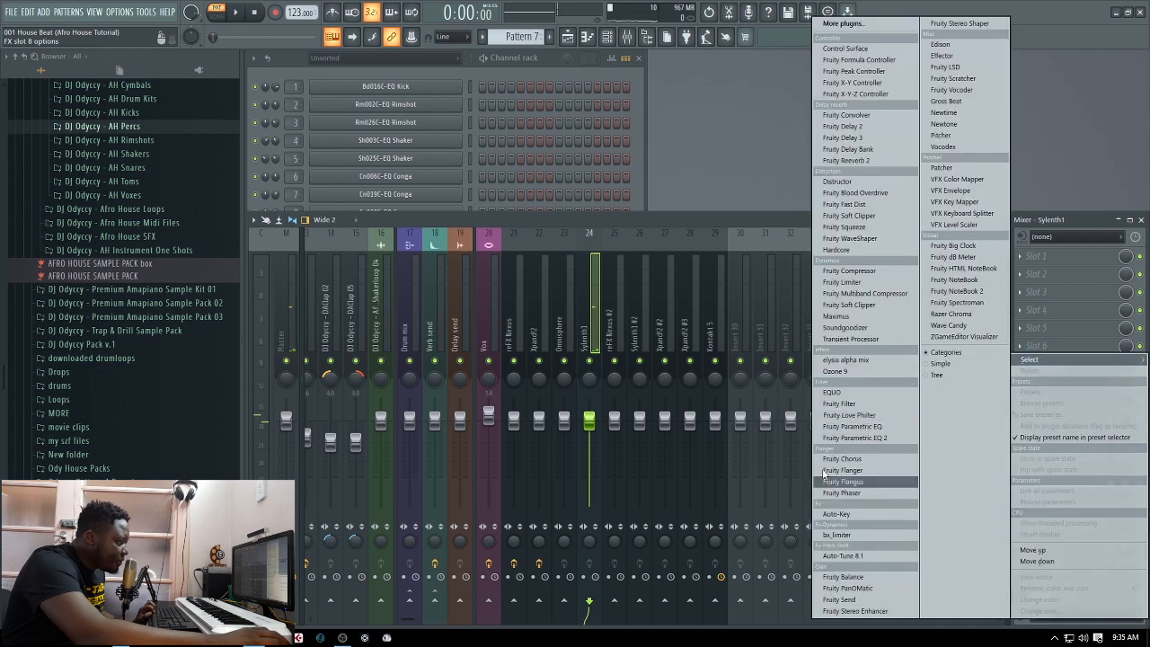
{"action": "left_click", "coordinate": [853, 437]}
{"action": "left_click", "coordinate": [598, 128]}
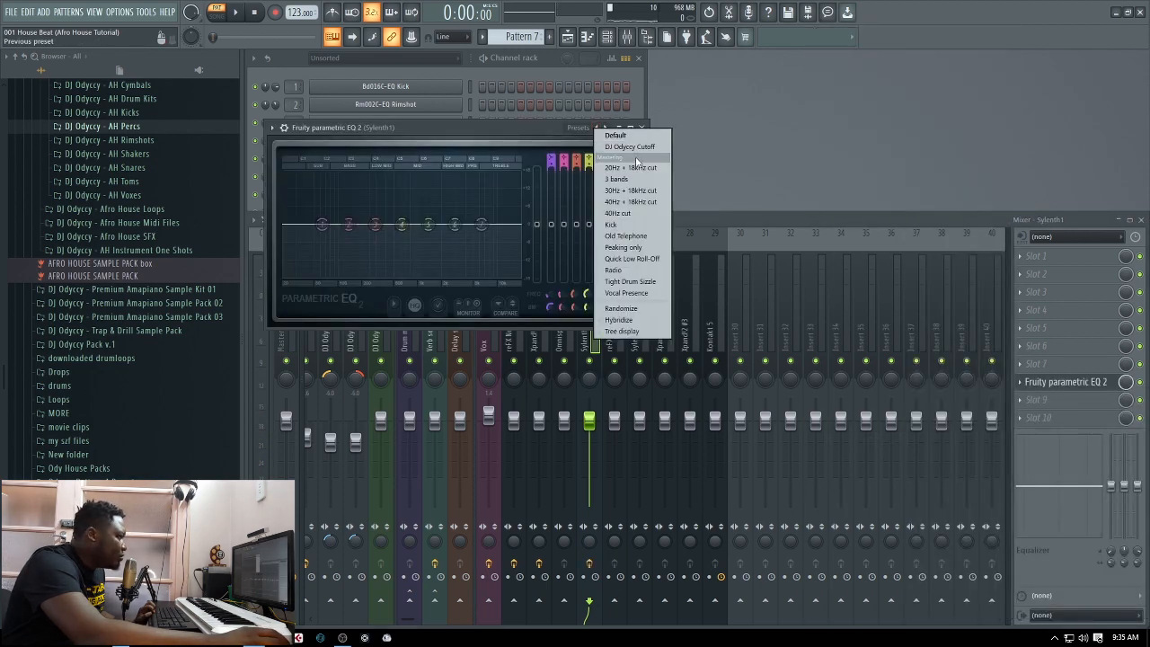
{"action": "left_click", "coordinate": [620, 147]}
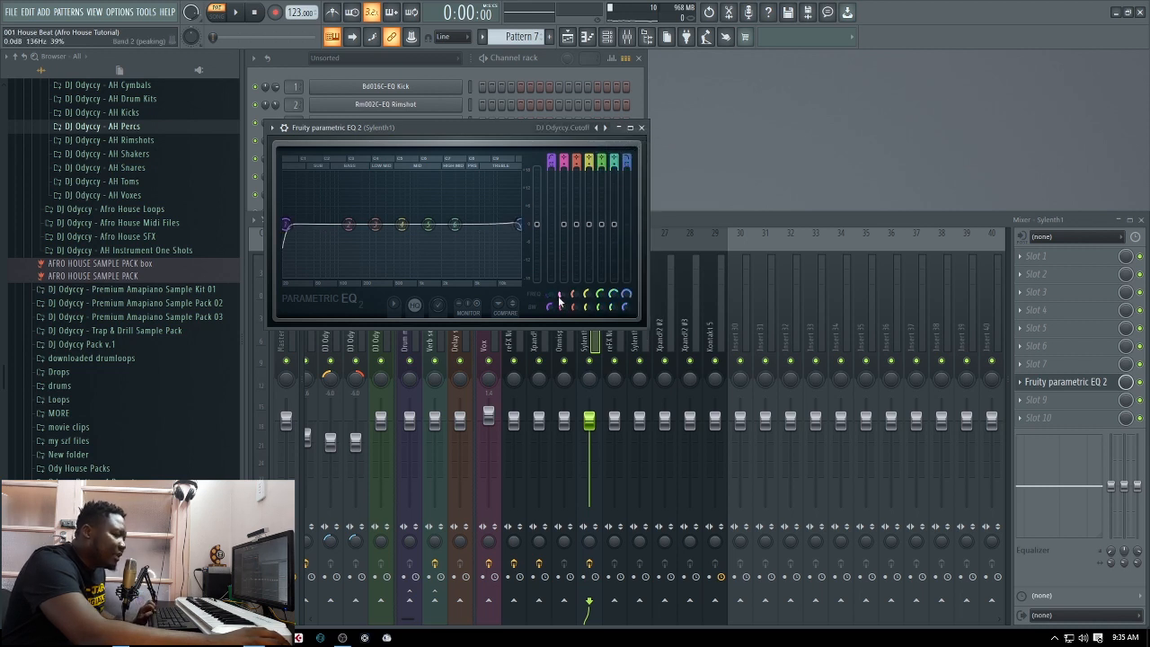
Raise the Sylenth1 EQ's low cut into the bass range and adjust its high cut while auditioning the pattern
{"action": "scroll", "coordinate": [552, 300], "scroll_direction": "up", "scroll_amount": 5}
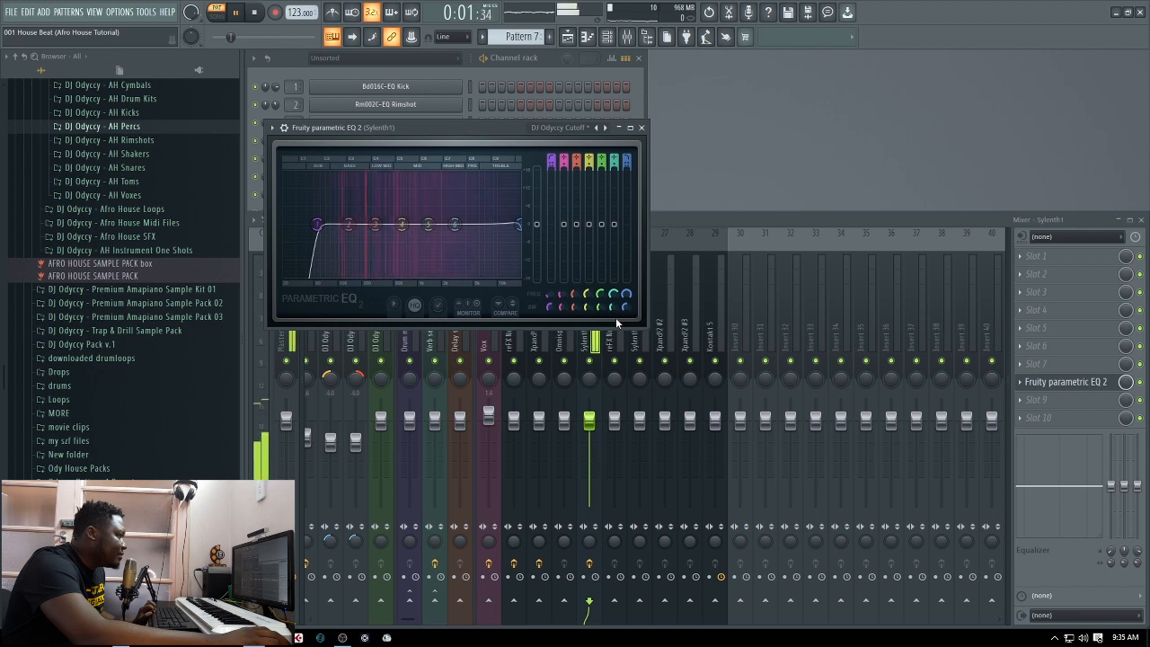
{"action": "left_click_drag", "start_coordinate": [551, 297], "coordinate": [550, 286]}
{"action": "key", "text": "space"}
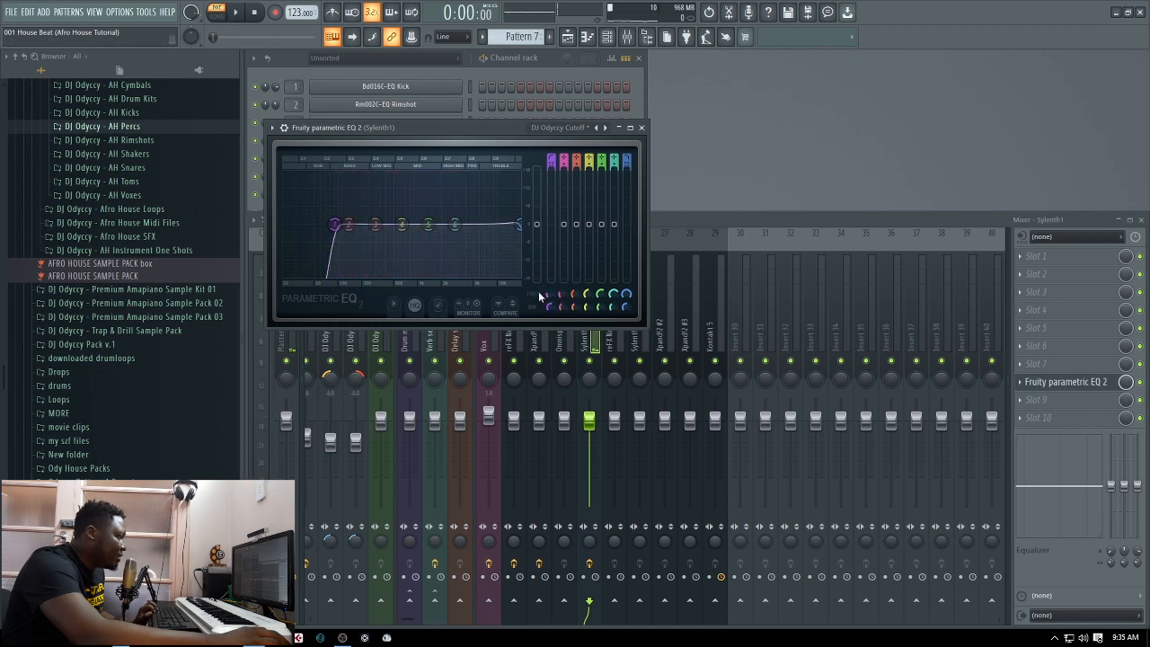
{"action": "key", "text": "space"}
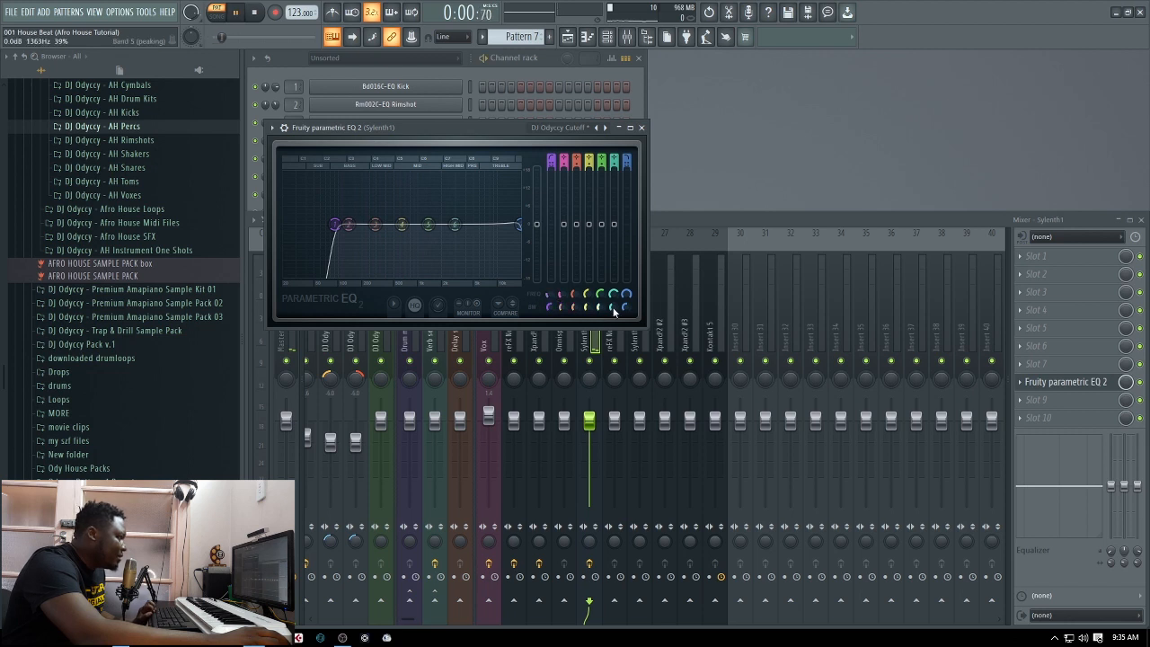
{"action": "mouse_move", "coordinate": [629, 297]}
{"action": "left_mouse_down"}
{"action": "mouse_move", "coordinate": [629, 307]}
{"action": "mouse_move", "coordinate": [626, 292]}
{"action": "left_mouse_up"}
{"action": "key", "text": "space"}
{"action": "left_click", "coordinate": [641, 128]}
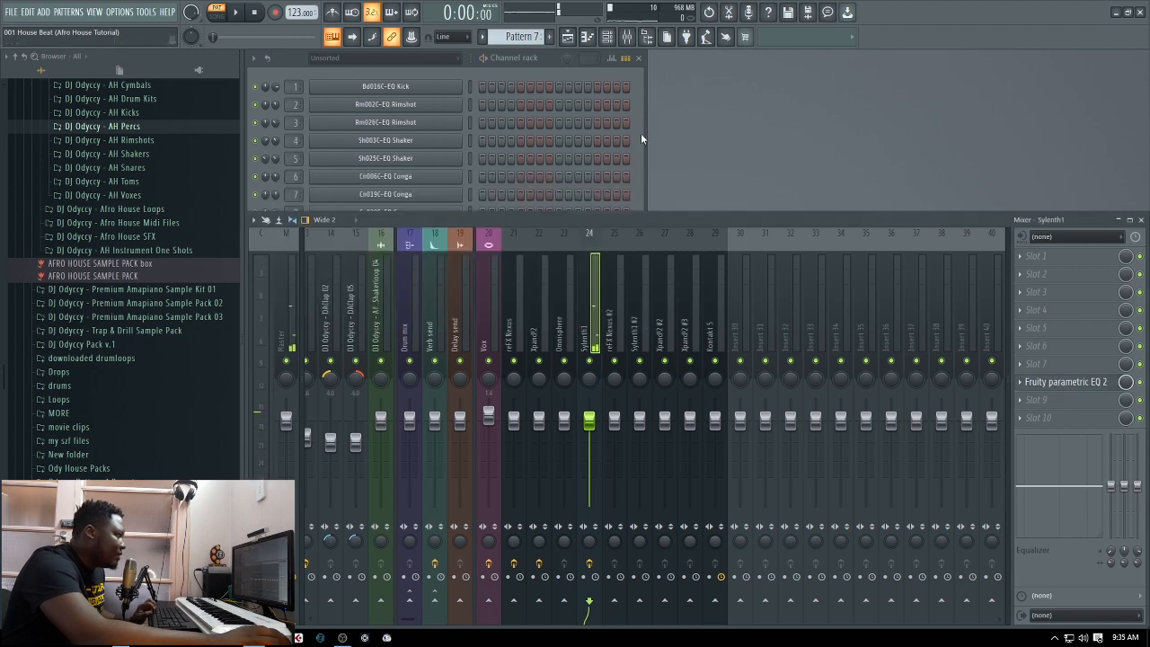
Bring up the channel rack and leave only the Sylenth1 channel selected
{"action": "left_click", "coordinate": [643, 188]}
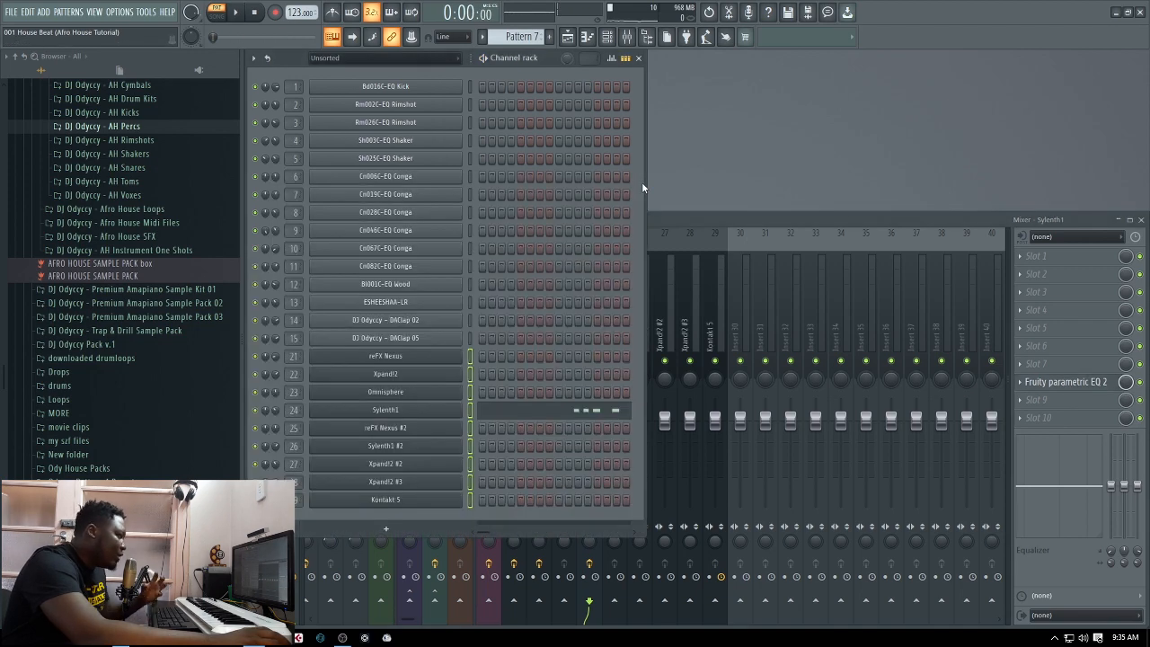
{"action": "double_click", "coordinate": [472, 412]}
{"action": "left_click", "coordinate": [469, 411]}
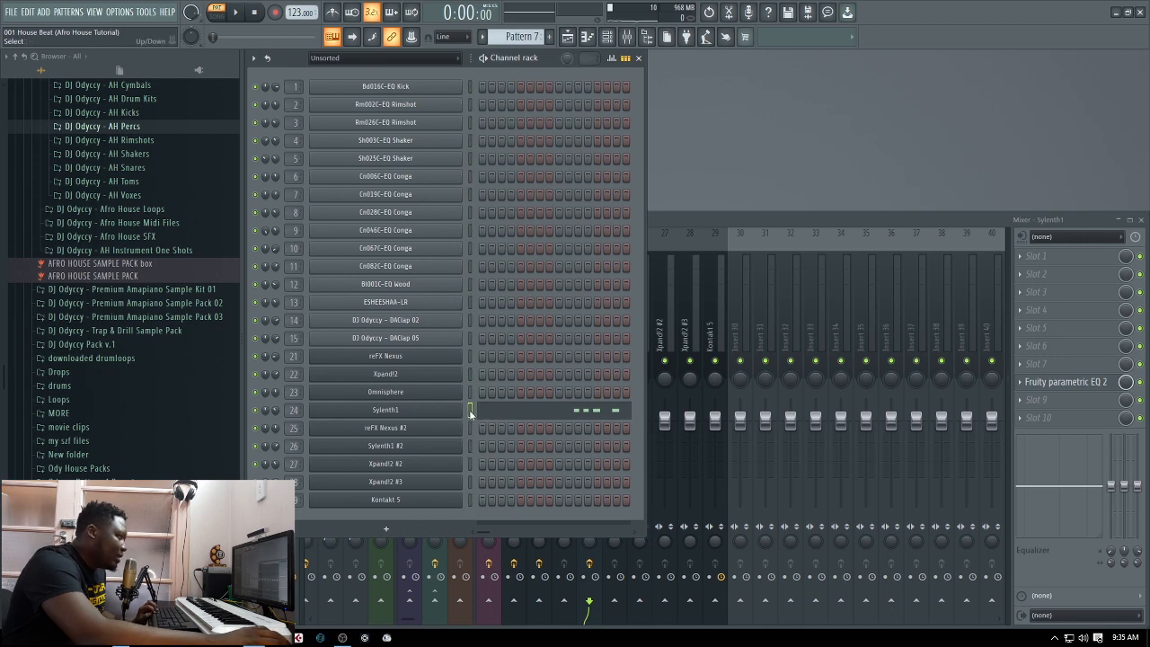
Unmute Track 12 in the playlist and audition it in the looped section using song mode
{"action": "left_click", "coordinate": [568, 36]}
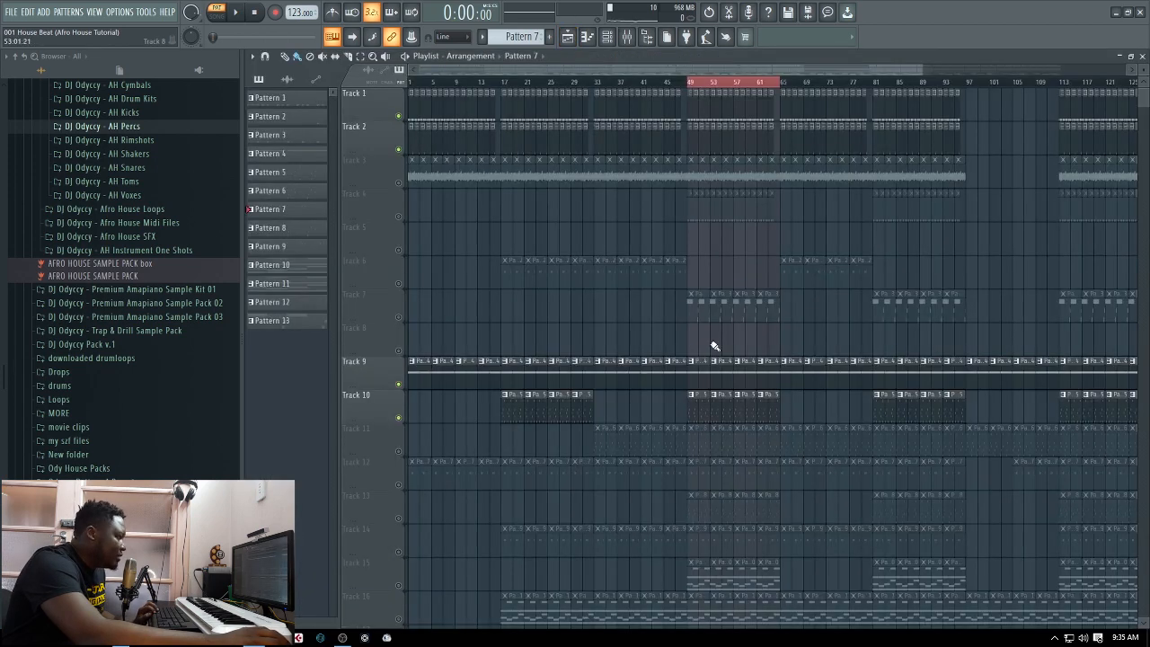
{"action": "left_click", "coordinate": [217, 14]}
{"action": "key", "text": "space"}
{"action": "left_click", "coordinate": [399, 451]}
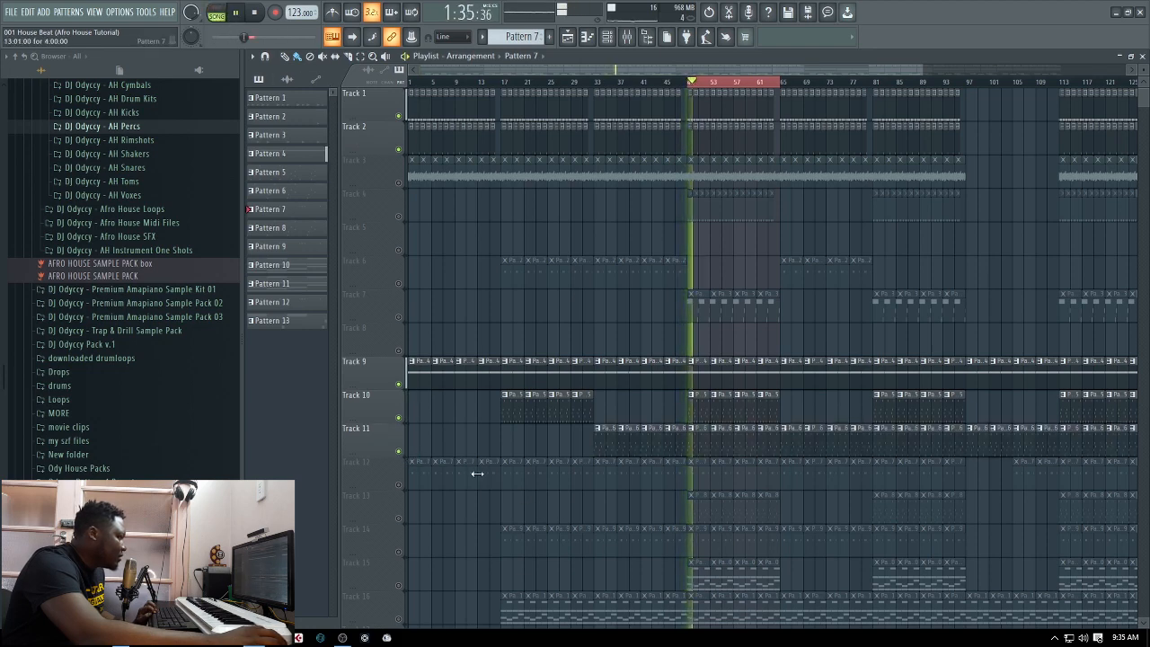
{"action": "left_click", "coordinate": [400, 453]}
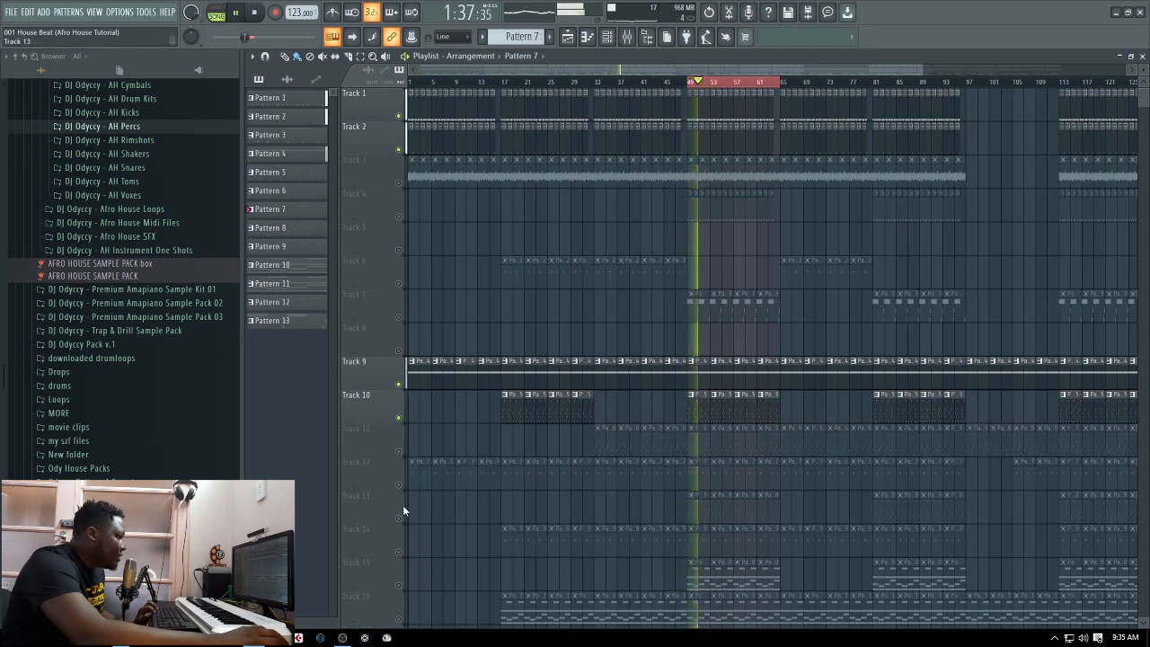
{"action": "key", "text": "space"}
{"action": "left_click", "coordinate": [399, 486]}
{"action": "key", "text": "space"}
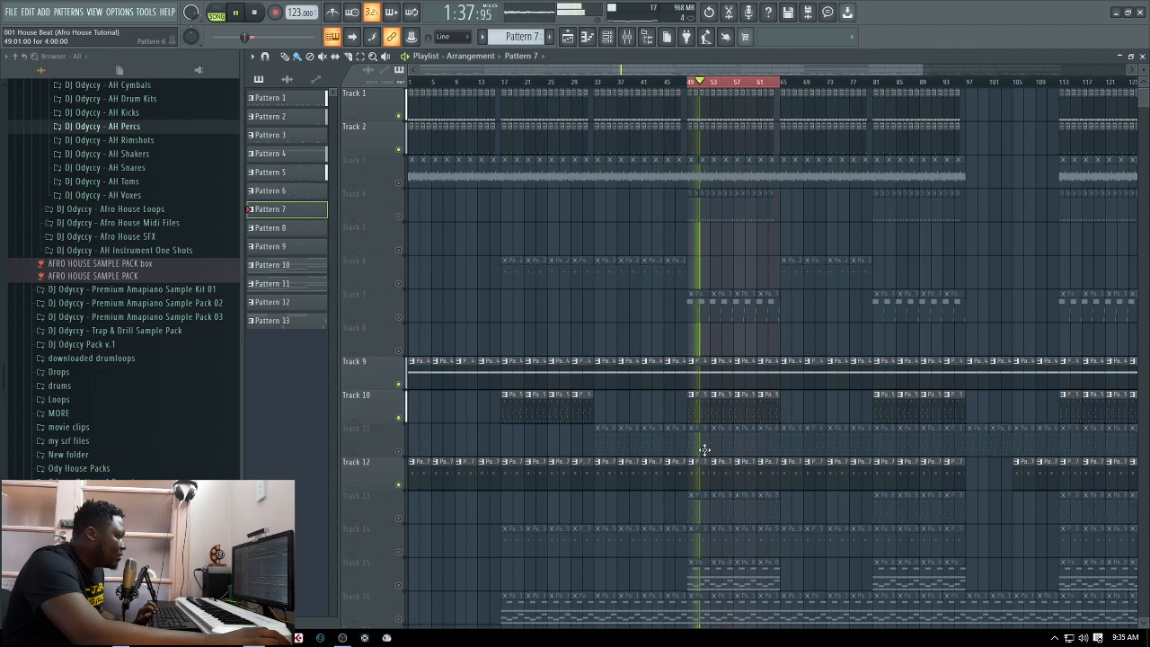
{"action": "key", "text": "space"}
Make Pattern 6 the active pattern, audition it in pattern mode, and unmute Track 11 in the playlist
{"action": "key", "text": "KP_Subtract"}
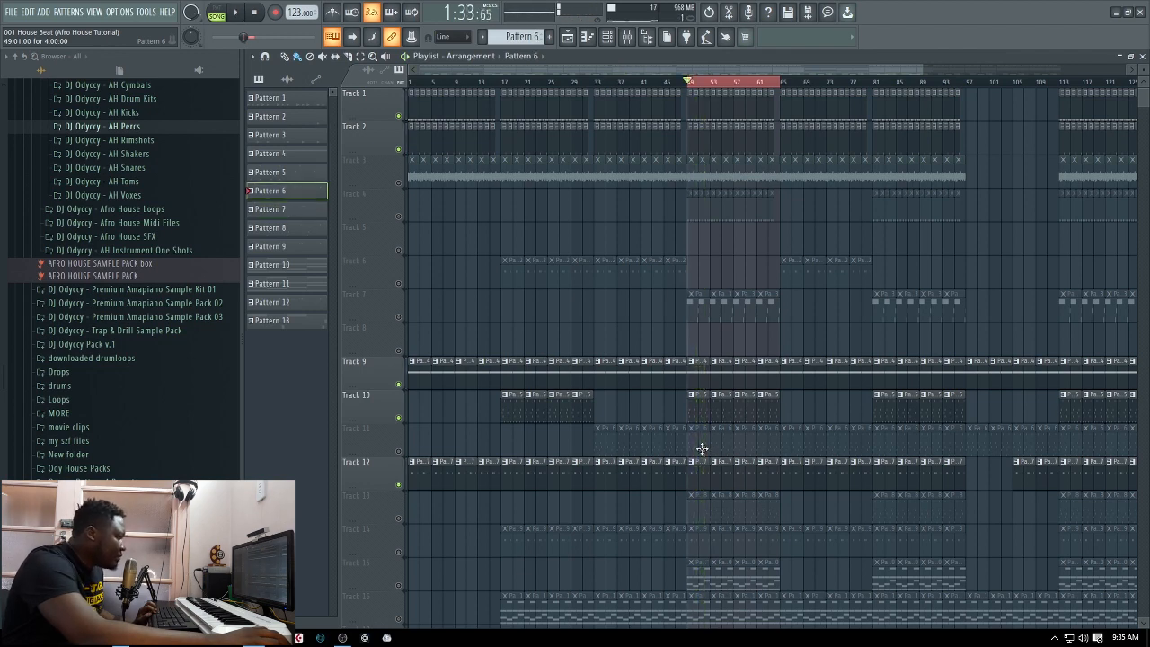
{"action": "left_click", "coordinate": [1142, 56]}
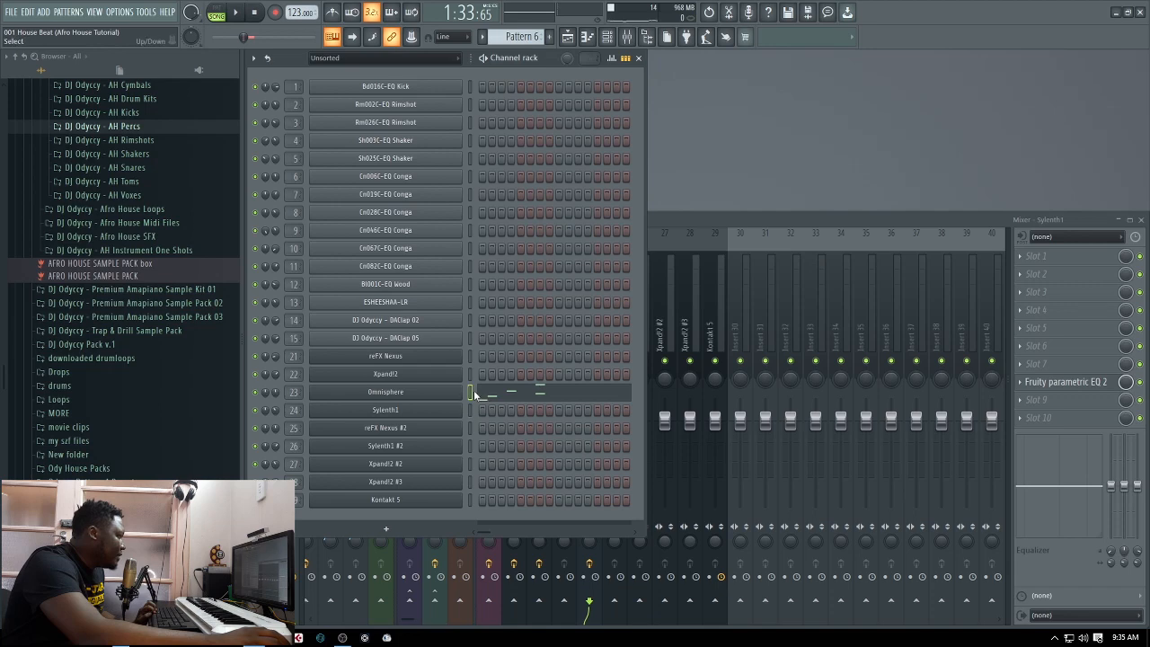
{"action": "left_click", "coordinate": [237, 13]}
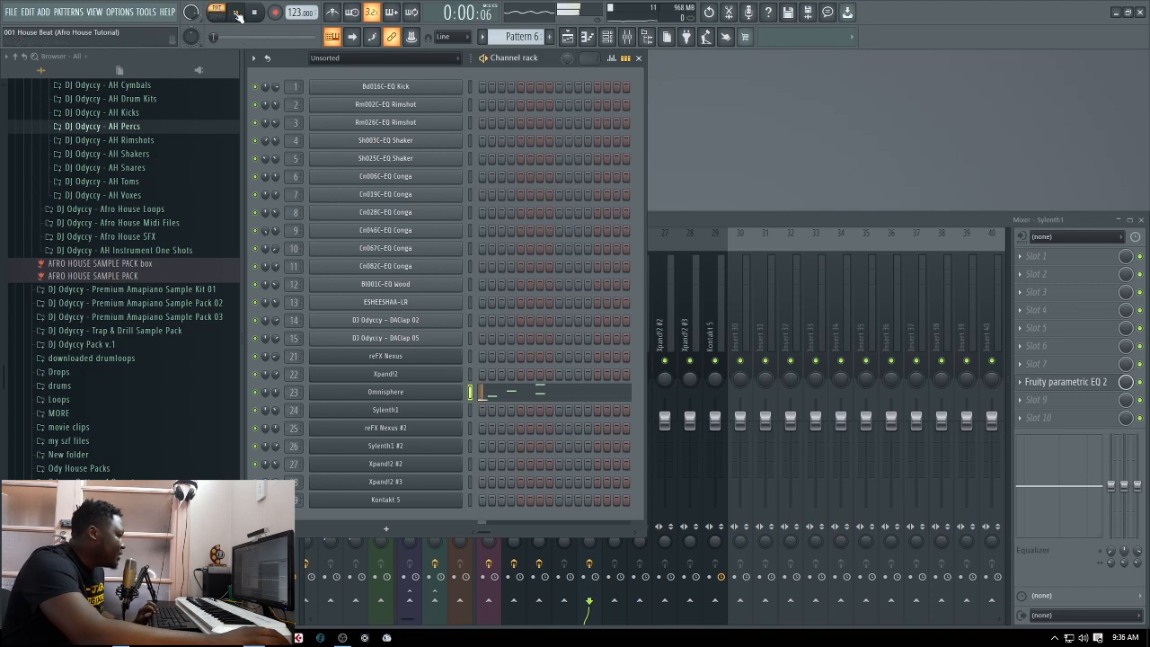
{"action": "left_click", "coordinate": [580, 45]}
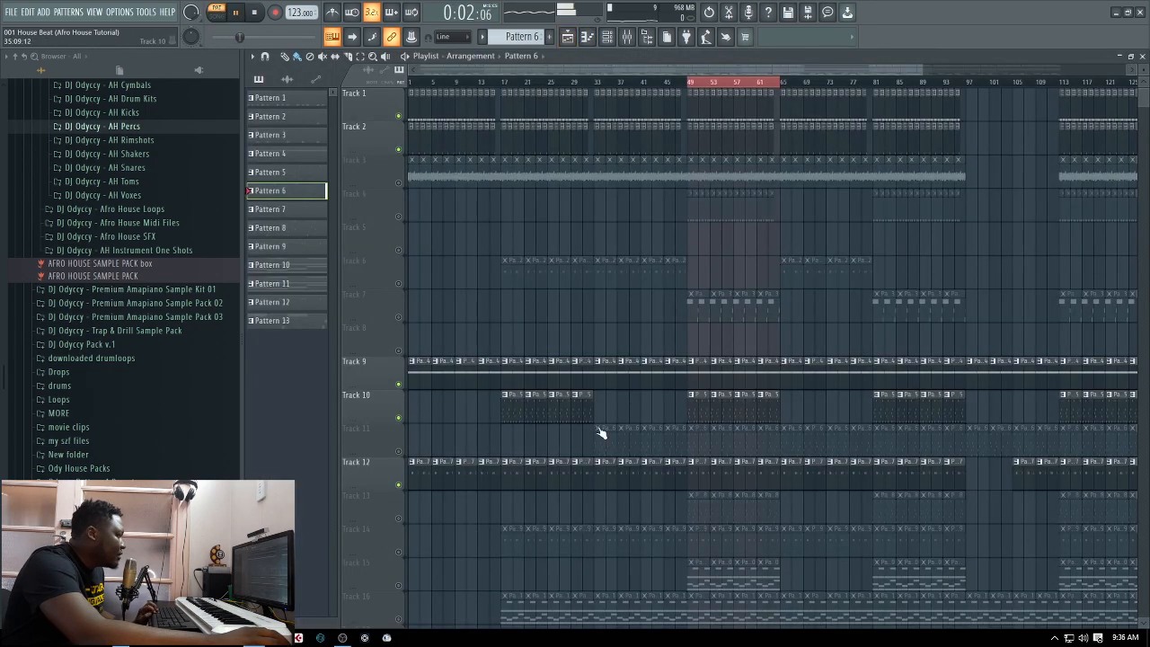
{"action": "left_click", "coordinate": [1142, 55]}
{"action": "key", "text": "space"}
Examine Pattern 6's Omnisphere notes in the piano roll and the instrument's Jazz Guitar Fingers a patch
{"action": "left_click", "coordinate": [500, 399]}
{"action": "scroll", "coordinate": [539, 396], "scroll_direction": "up", "scroll_amount": 4}
{"action": "key", "text": "space"}
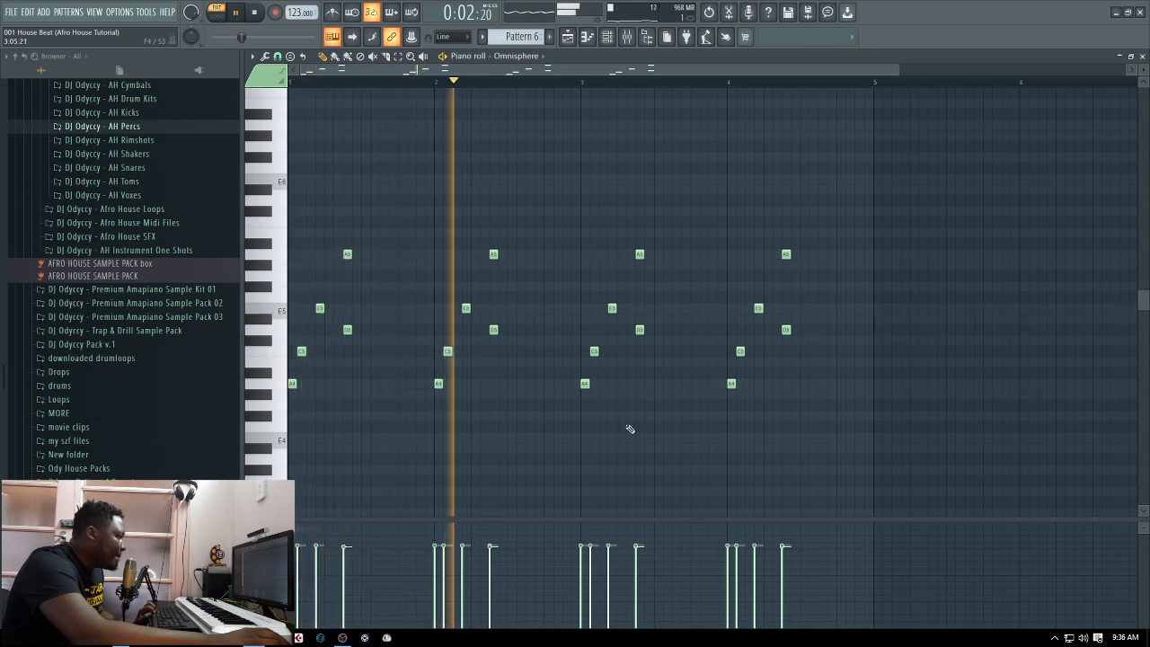
{"action": "left_click", "coordinate": [1141, 56]}
{"action": "key", "text": "space"}
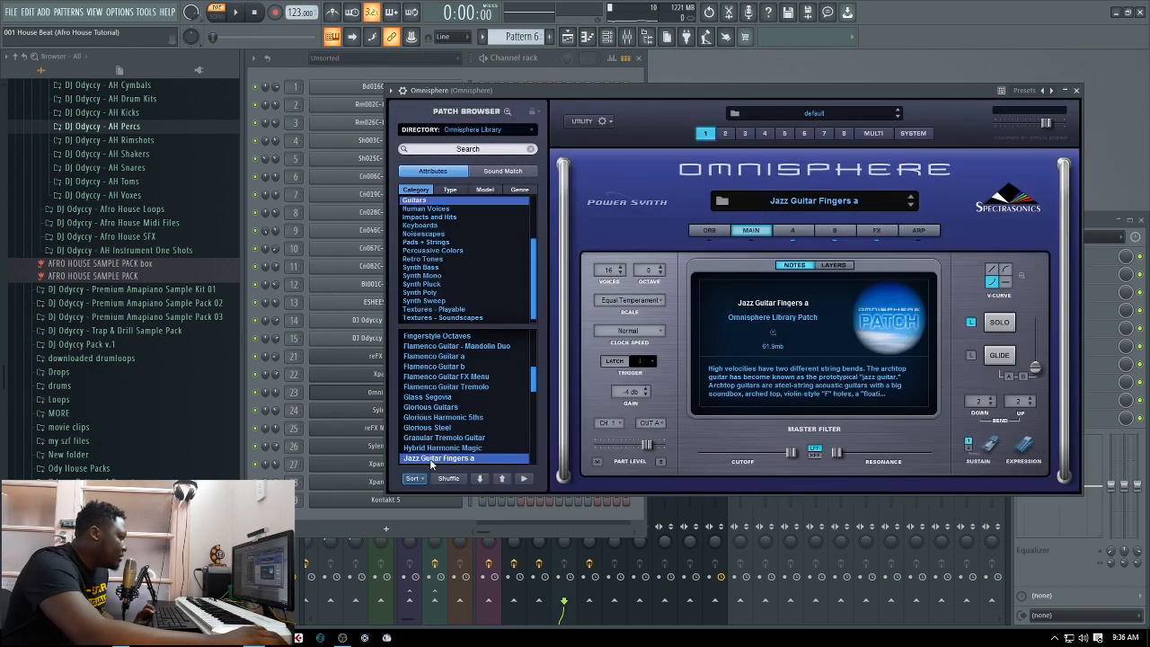
{"action": "left_click", "coordinate": [1076, 91]}
Return to the playlist and play the looped section in song mode with Tracks 9 to 12 active
{"action": "key", "text": "space"}
{"action": "left_click", "coordinate": [570, 38]}
{"action": "key", "text": "space"}
{"action": "scroll", "coordinate": [680, 380], "scroll_direction": "down", "scroll_amount": 1}
{"action": "scroll", "coordinate": [681, 380], "scroll_direction": "down", "scroll_amount": 3}
{"action": "left_click", "coordinate": [216, 18]}
{"action": "key", "text": "space"}
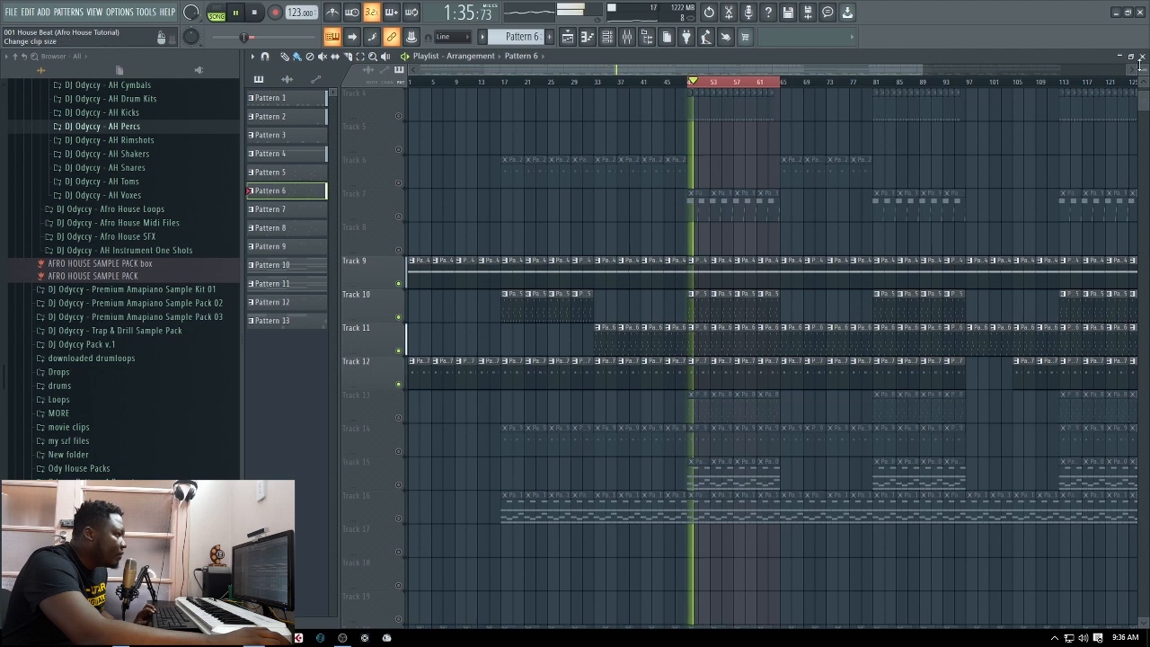
Set the Omnisphere mixer track's stereo separation to 55% separated while the loop plays
{"action": "key", "text": "F5"}
{"action": "left_click", "coordinate": [726, 220]}
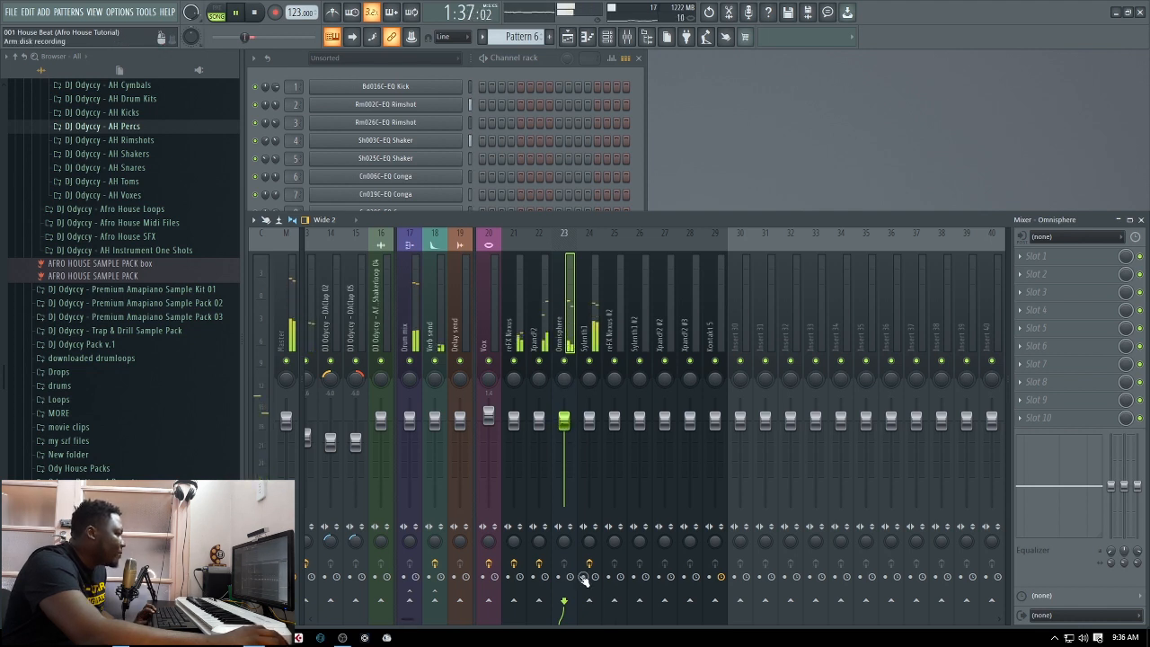
{"action": "left_click_drag", "start_coordinate": [564, 542], "coordinate": [565, 564]}
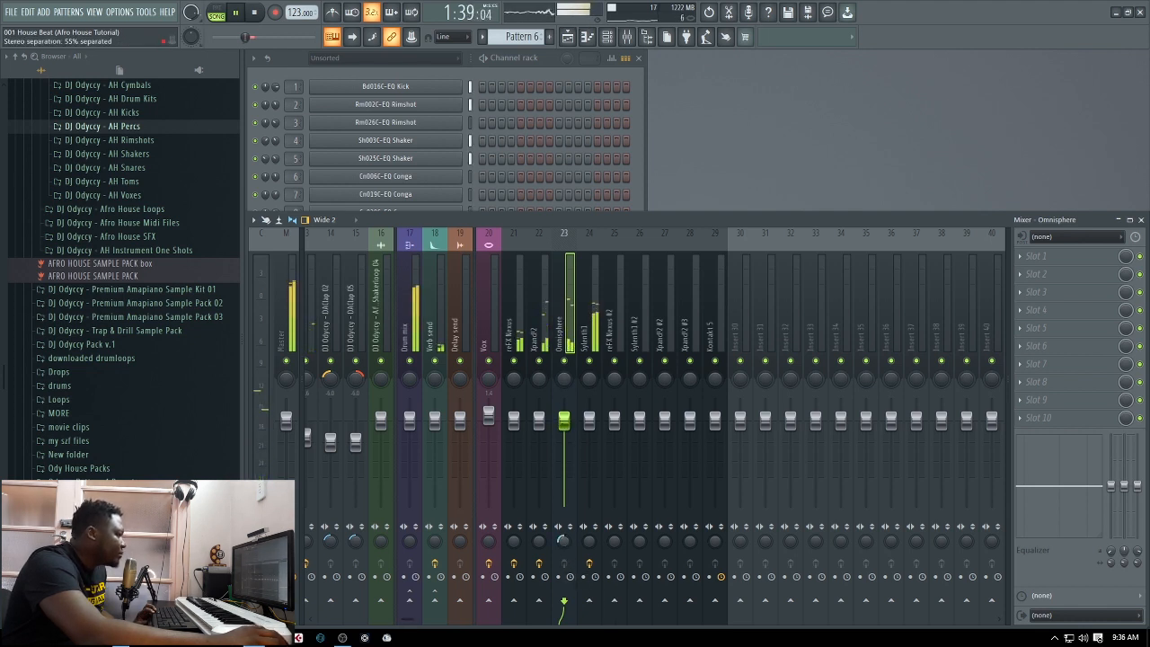
{"action": "key", "text": "space"}
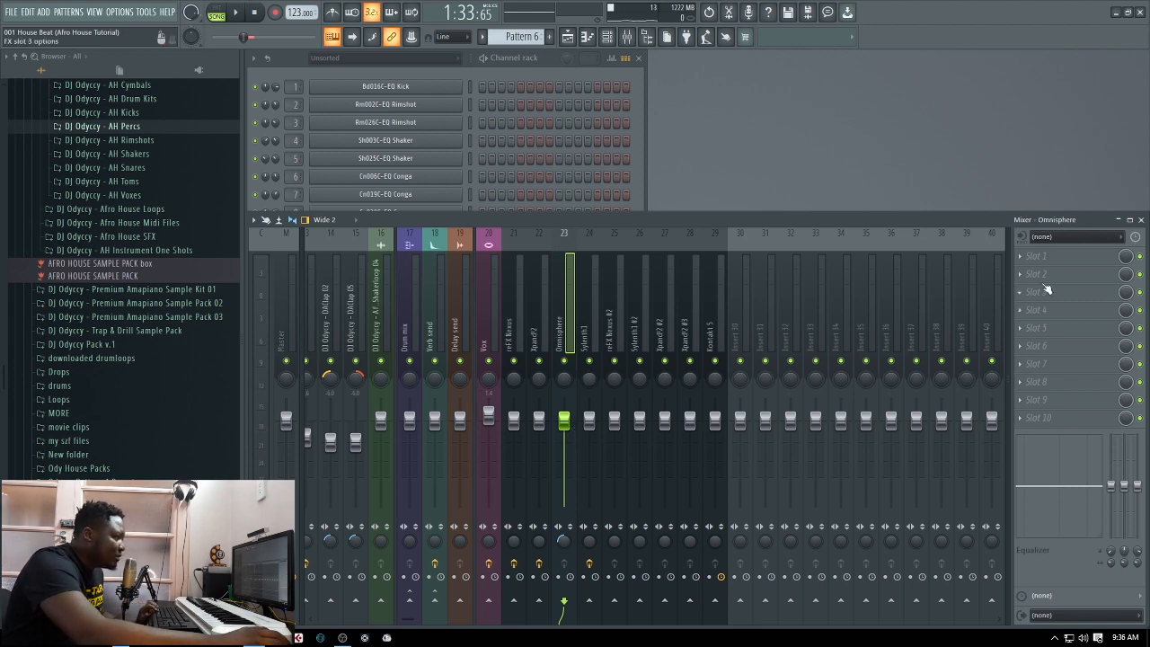
Load Fruity Parametric EQ 2 in slot 1 of the Omnisphere mixer track and apply the Radio preset
{"action": "left_click", "coordinate": [1023, 257]}
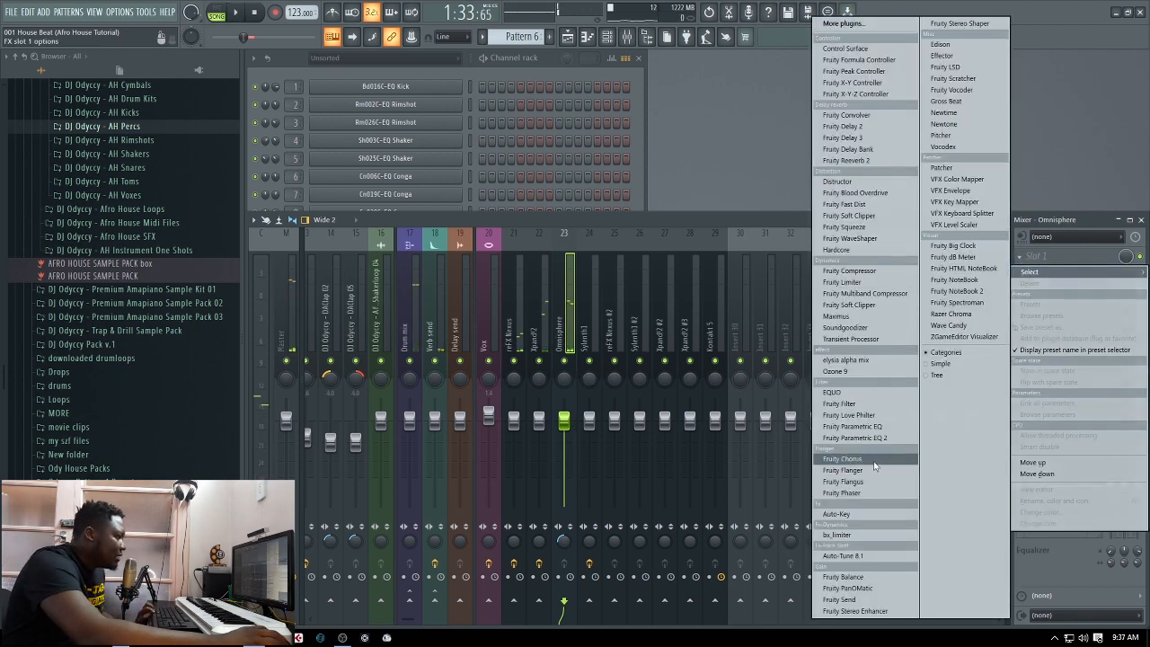
{"action": "left_click", "coordinate": [866, 438]}
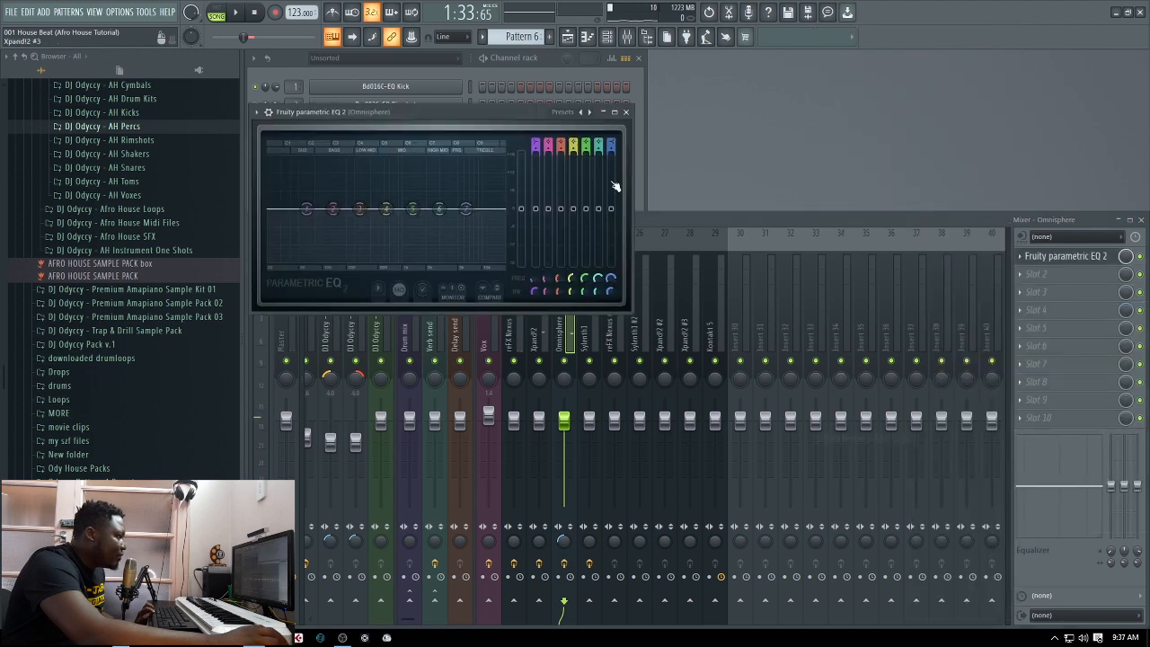
{"action": "left_click", "coordinate": [585, 113]}
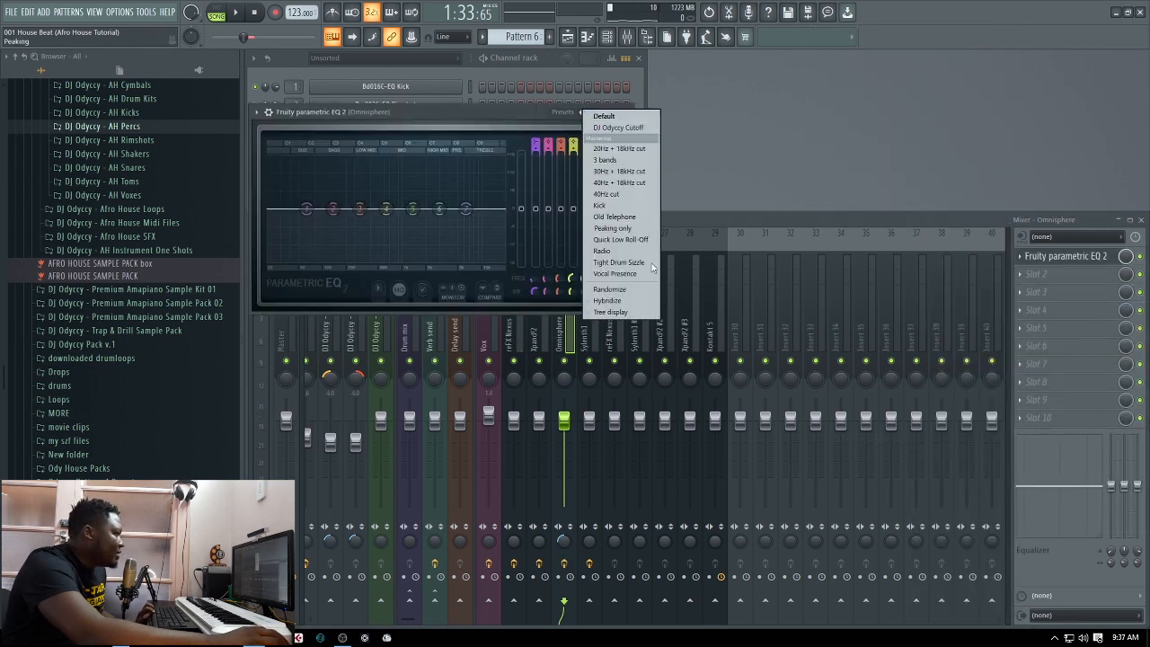
{"action": "left_click", "coordinate": [605, 251]}
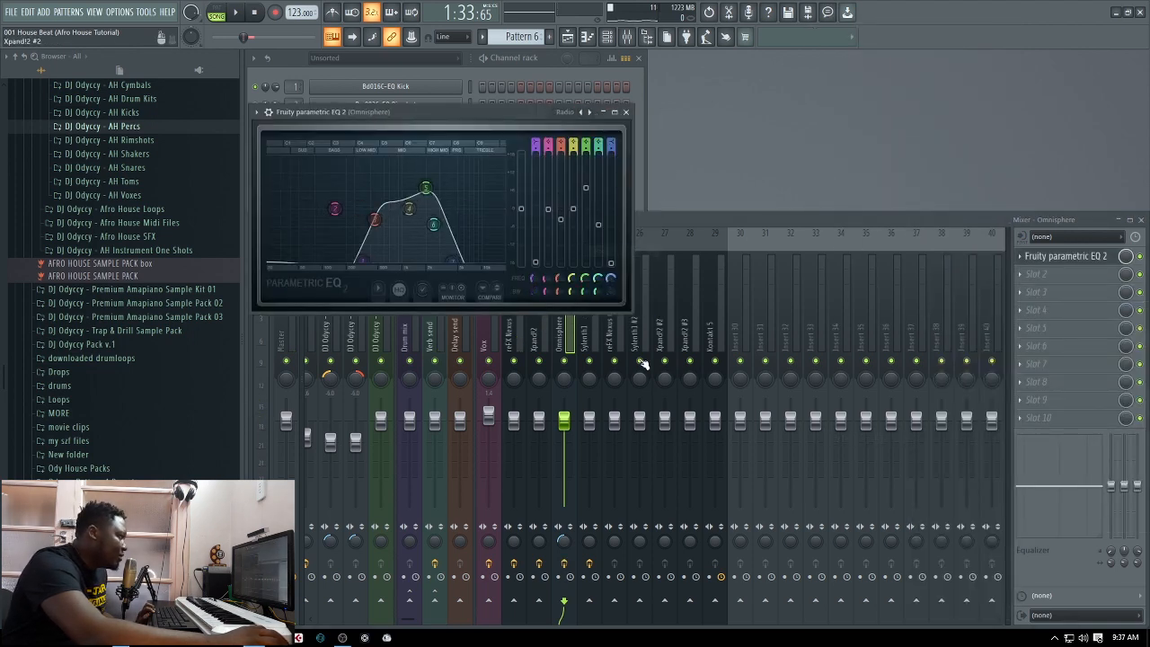
Lower the Omnisphere EQ's band 1 frequency to about 223 Hz and set the track's volume to -1.0 dB during playback
{"action": "key", "text": "space"}
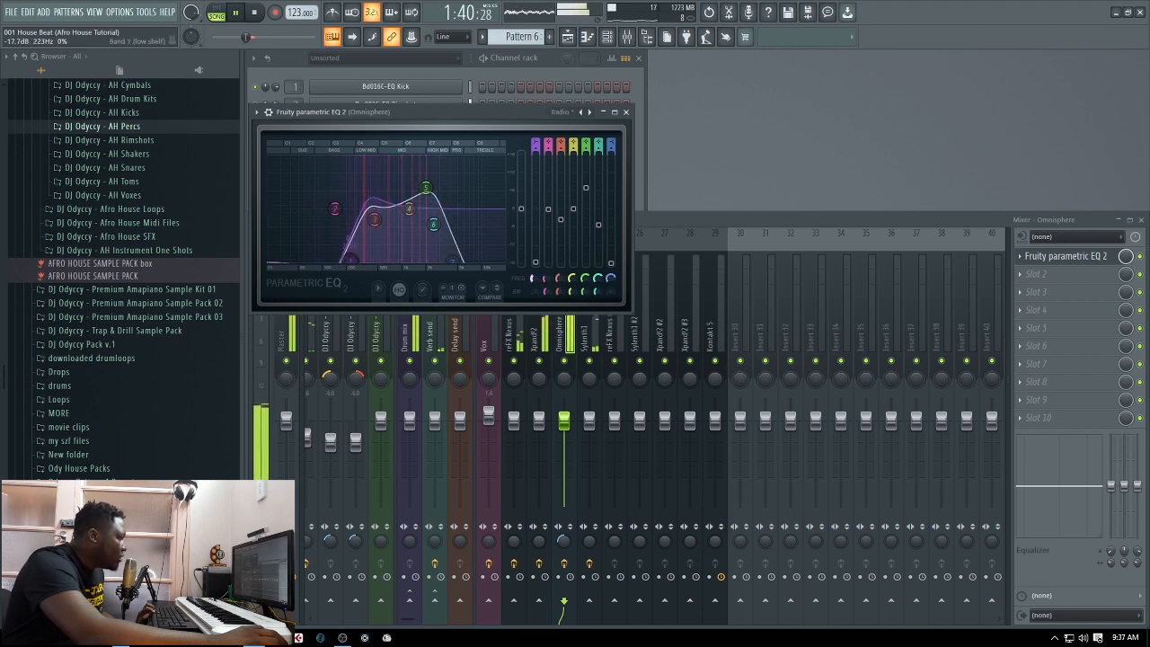
{"action": "key", "text": "space"}
{"action": "left_click", "coordinate": [627, 113]}
{"action": "key", "text": "space"}
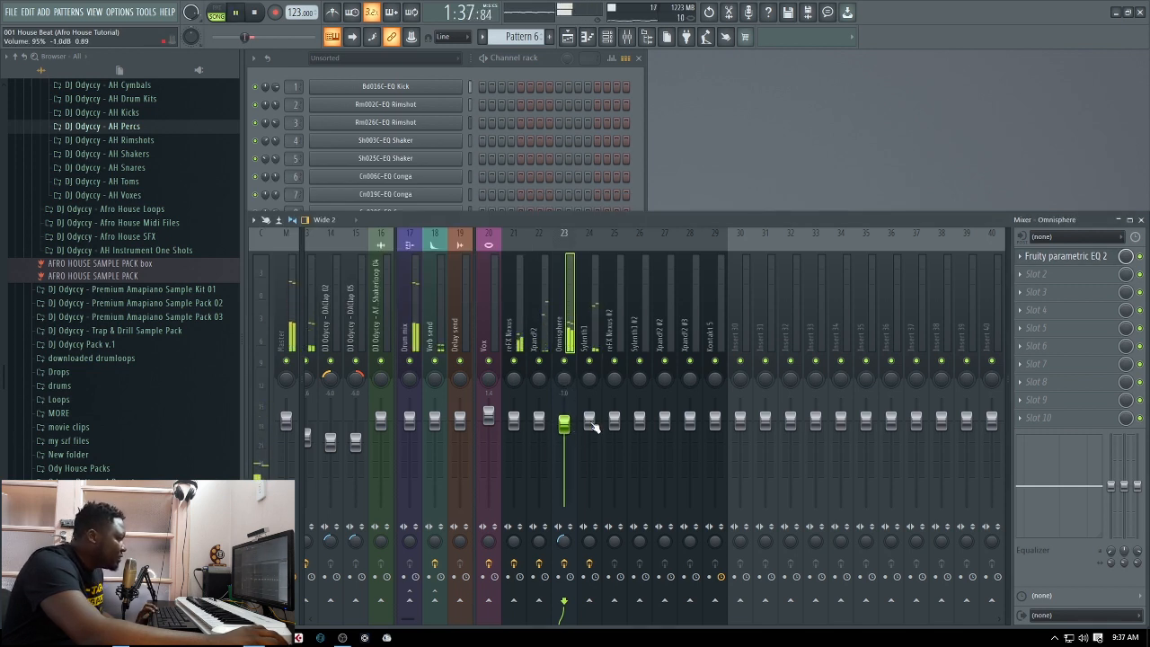
Lower the Omnisphere mixer track's volume to -3.1 dB, stop playback and bring up the channel rack
{"action": "left_click_drag", "start_coordinate": [568, 428], "coordinate": [566, 436]}
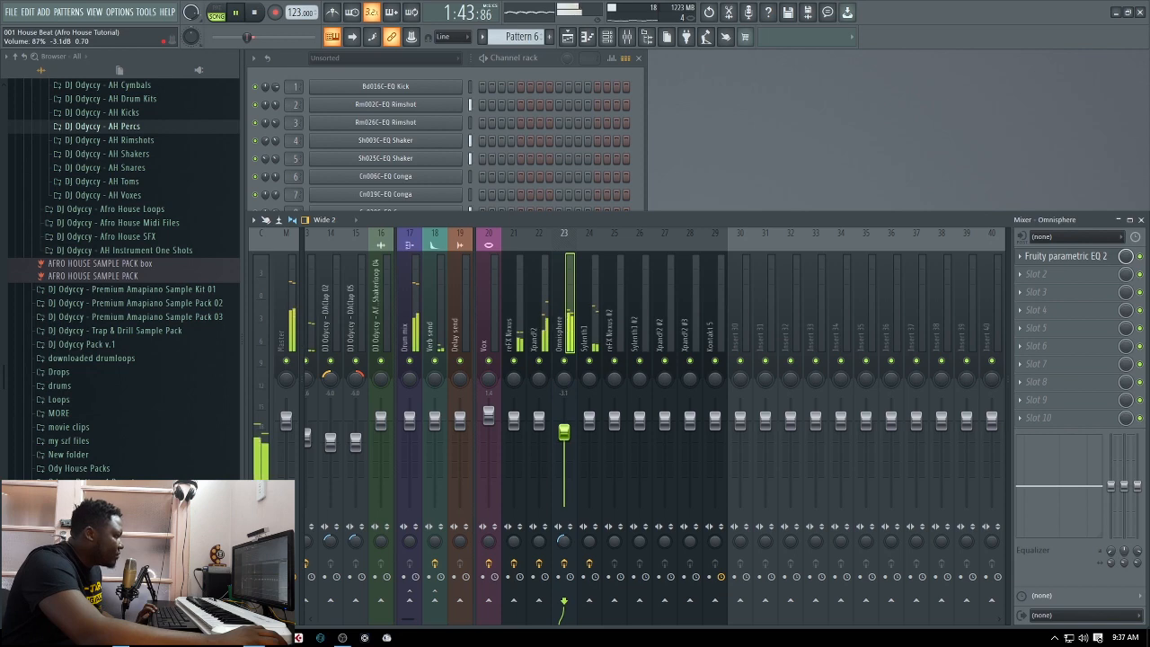
{"action": "key", "text": "space"}
{"action": "left_click", "coordinate": [634, 163]}
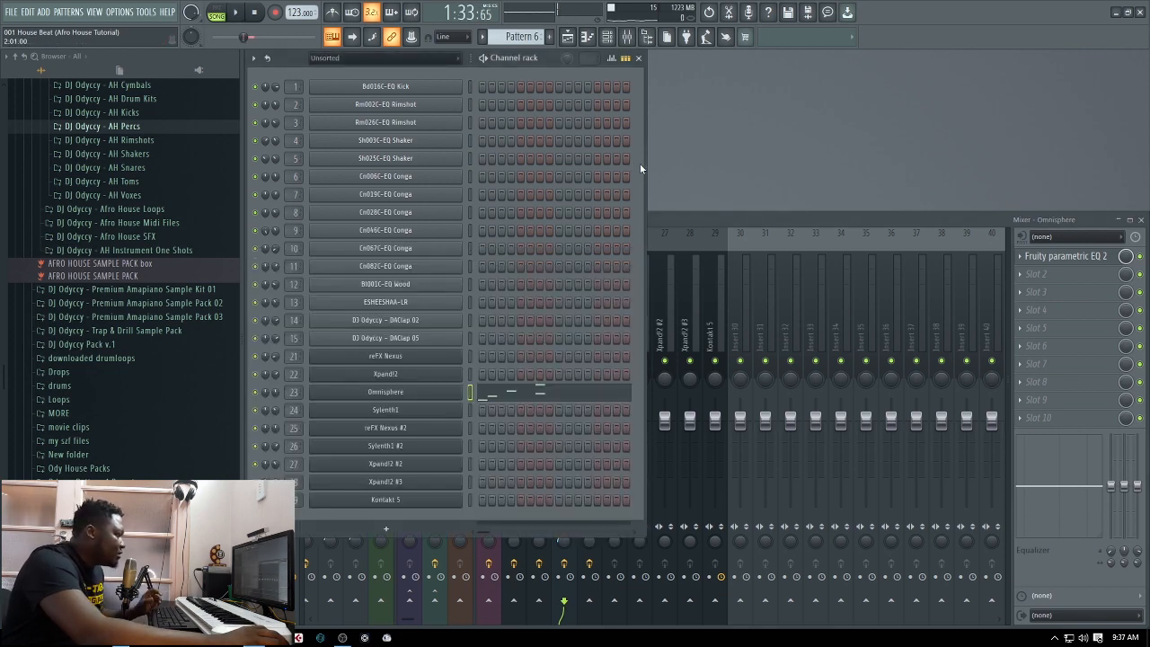
Activate Track 13 in the playlist and audition Pattern 8's reFX Nexus #2 part on its own in pattern mode
{"action": "left_click", "coordinate": [568, 39]}
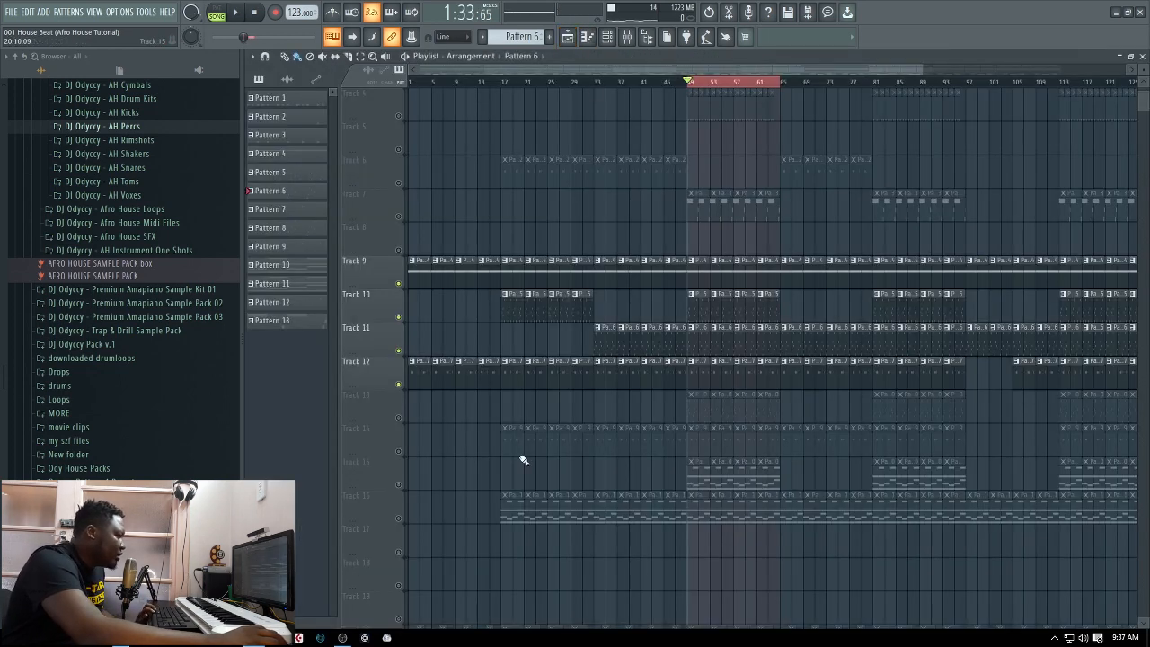
{"action": "left_click", "coordinate": [400, 419]}
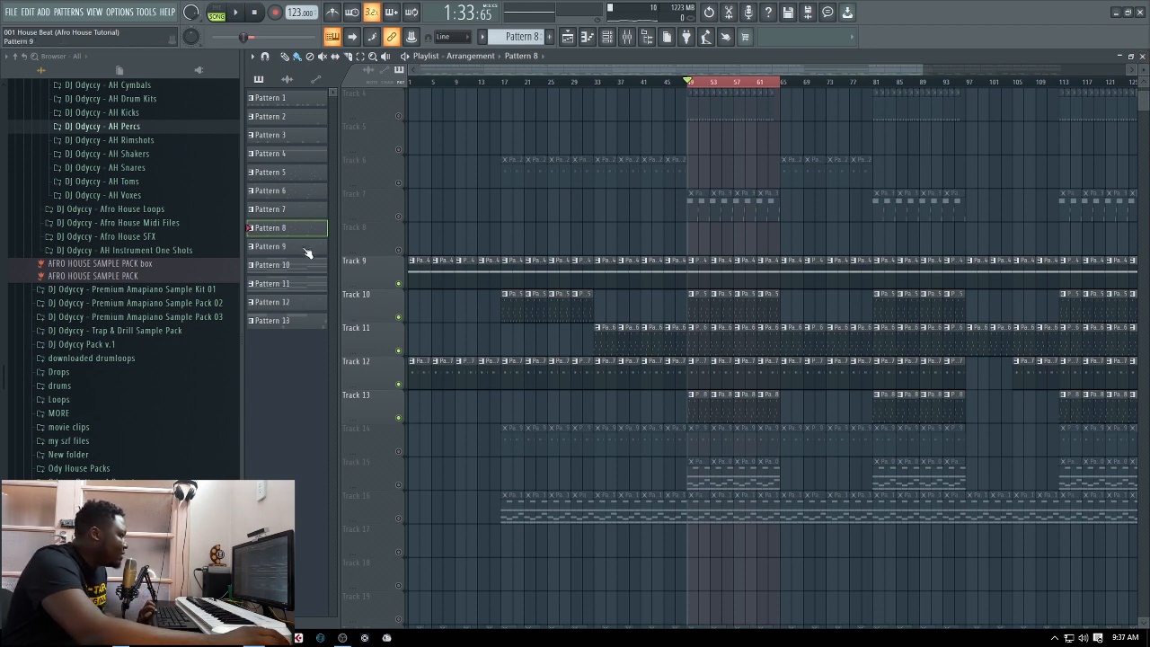
{"action": "left_click", "coordinate": [1142, 57]}
{"action": "left_click", "coordinate": [228, 12]}
{"action": "left_click", "coordinate": [402, 430]}
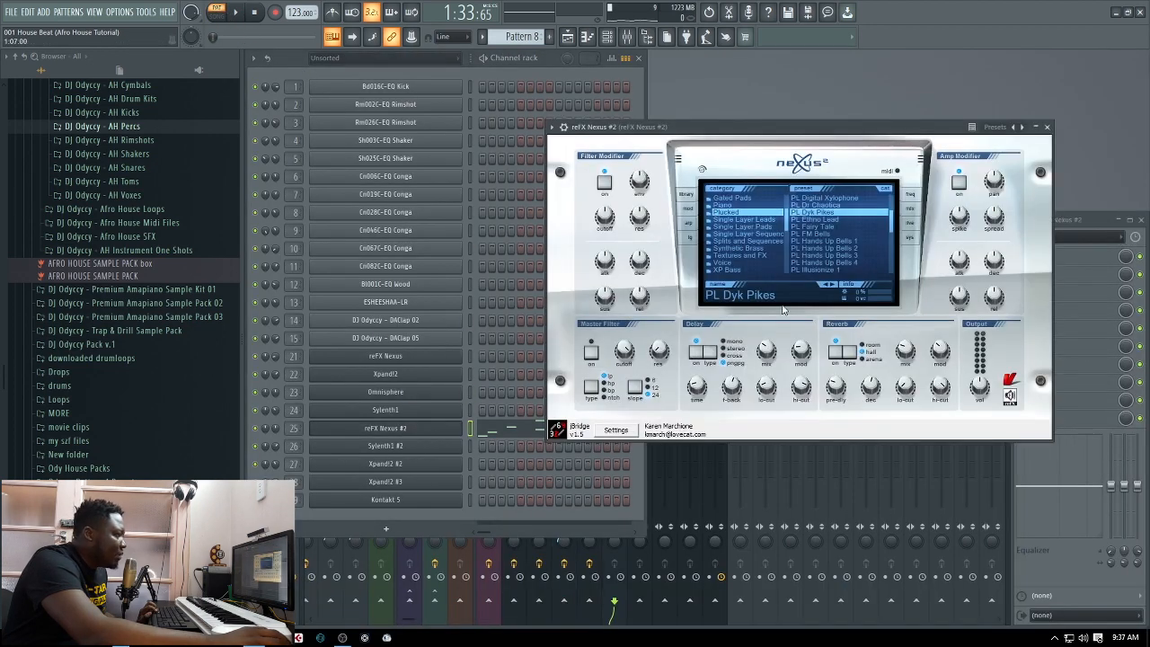
{"action": "left_click", "coordinate": [239, 15]}
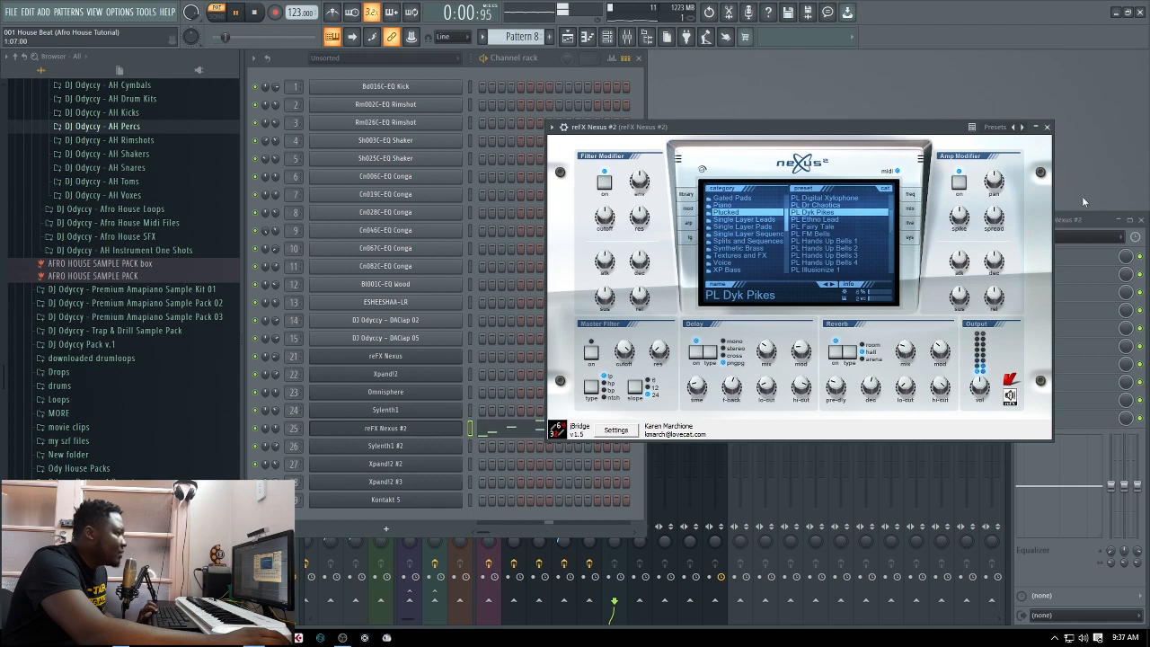
{"action": "left_click", "coordinate": [1045, 127]}
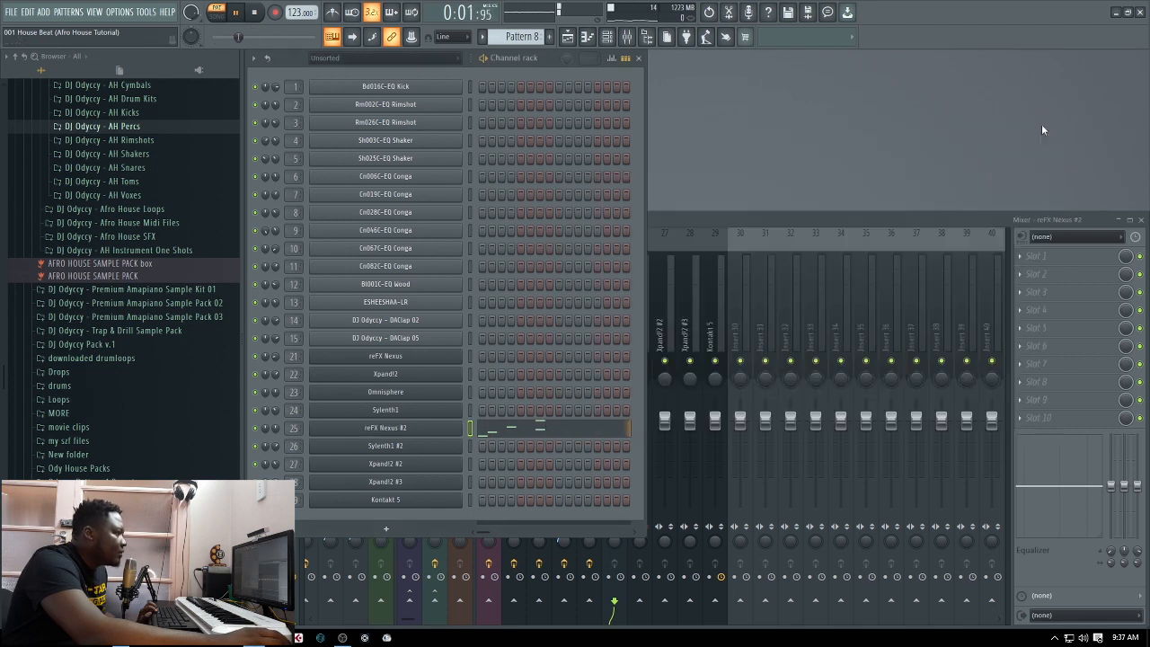
Play the playlist's looped section in song mode and mute the Sylenth1 and Omnisphere mixer tracks
{"action": "left_click", "coordinate": [567, 36]}
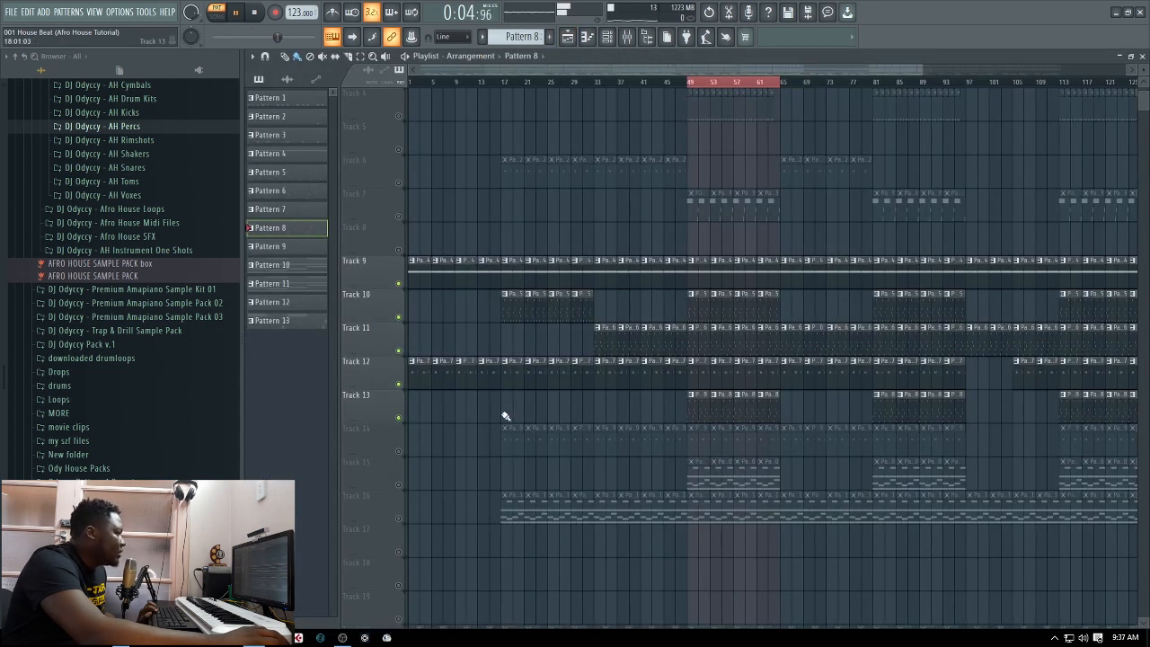
{"action": "left_click", "coordinate": [218, 12]}
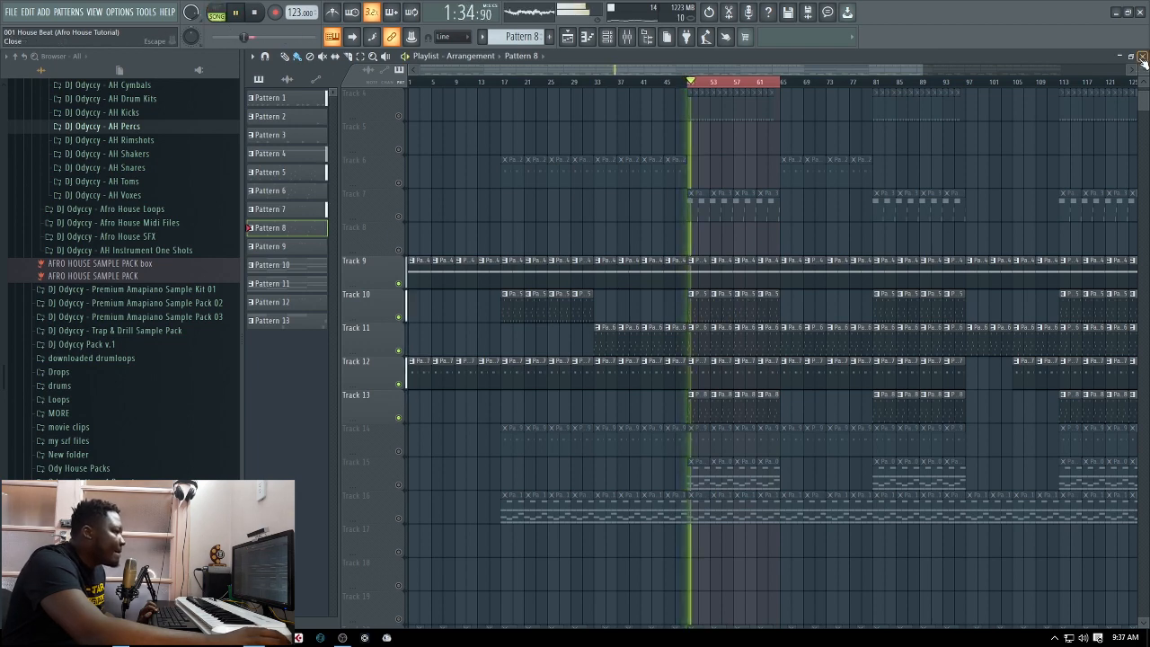
{"action": "key", "text": "F5"}
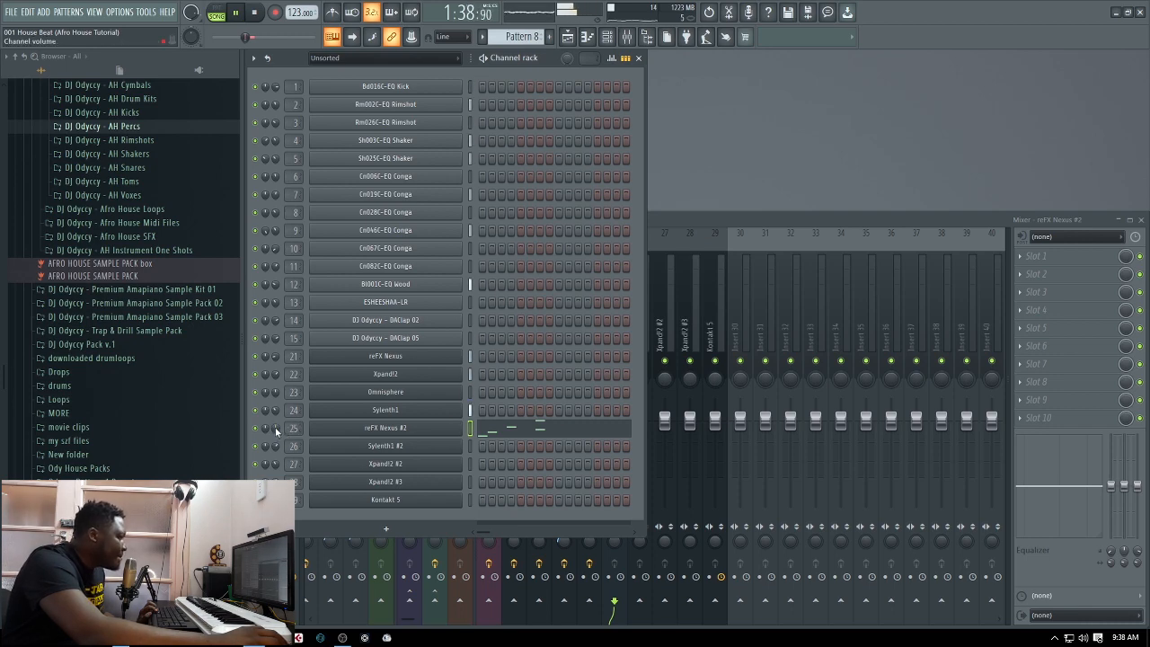
{"action": "left_click", "coordinate": [752, 231]}
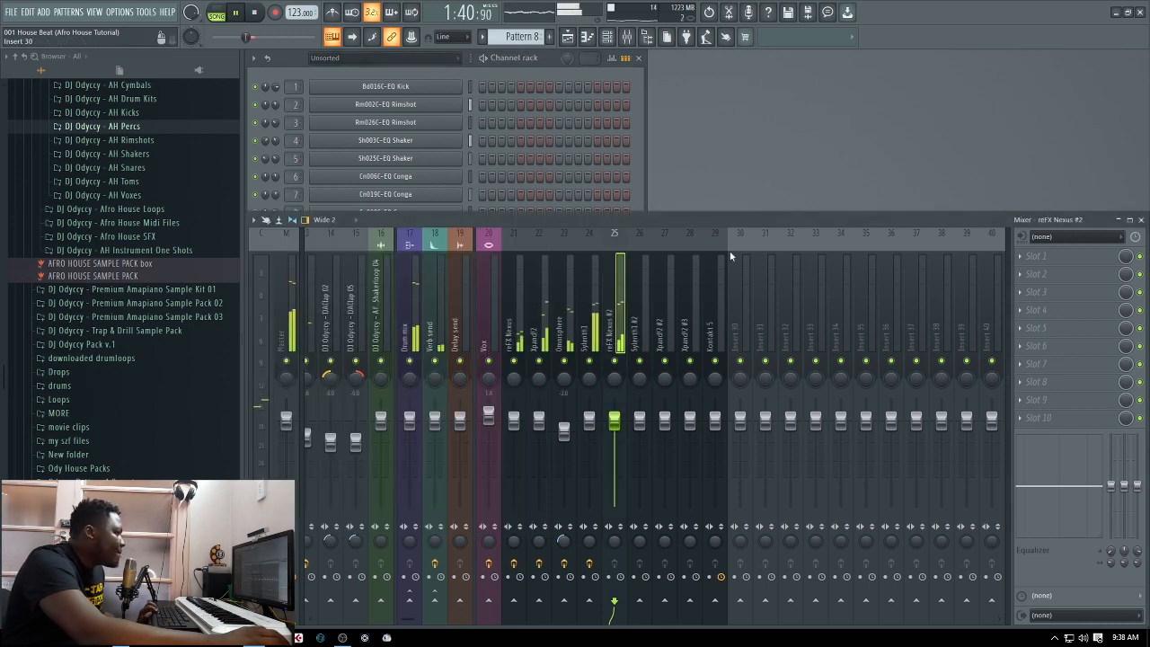
{"action": "left_click", "coordinate": [590, 361]}
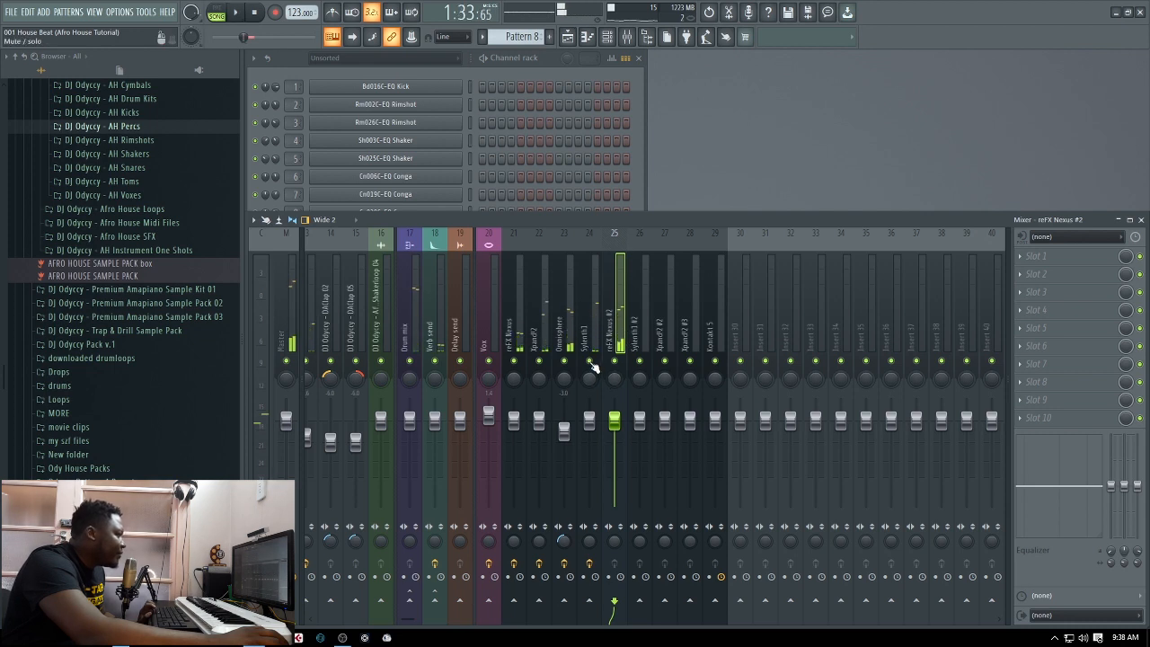
{"action": "left_click", "coordinate": [564, 362]}
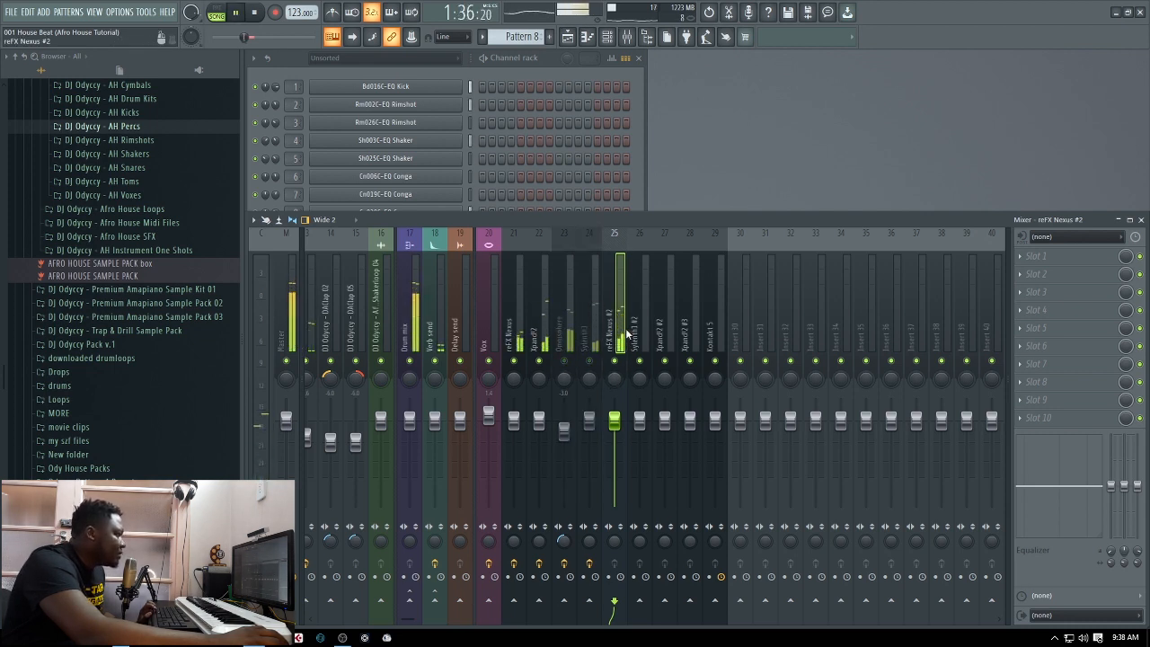
Load Fruity Parametric EQ 2 in slot 1 of the reFX Nexus #2 mixer track and apply the DJ Odyccy Cutoff preset
{"action": "left_click", "coordinate": [1025, 257]}
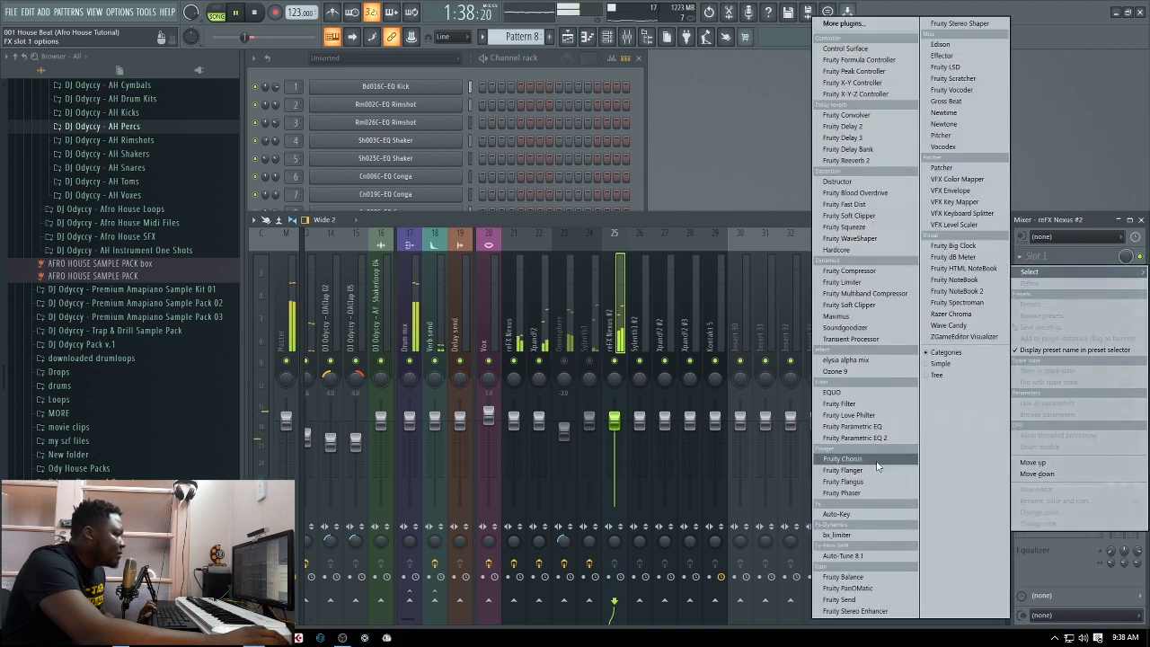
{"action": "left_click", "coordinate": [855, 438]}
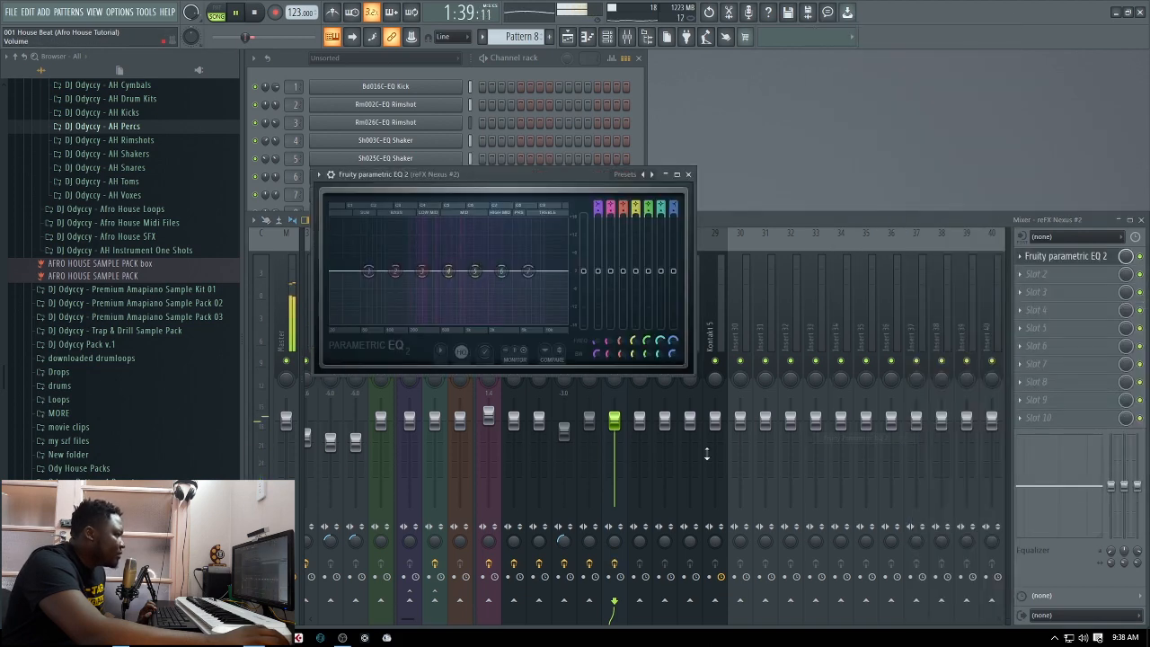
{"action": "left_click", "coordinate": [665, 178]}
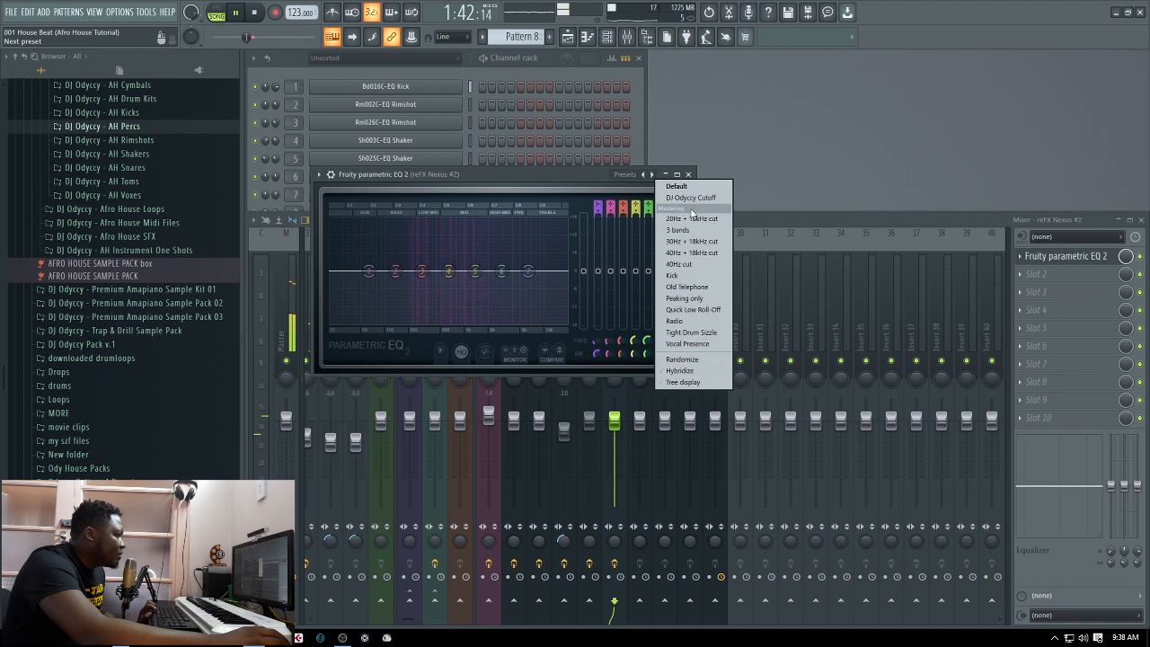
{"action": "left_click", "coordinate": [690, 201]}
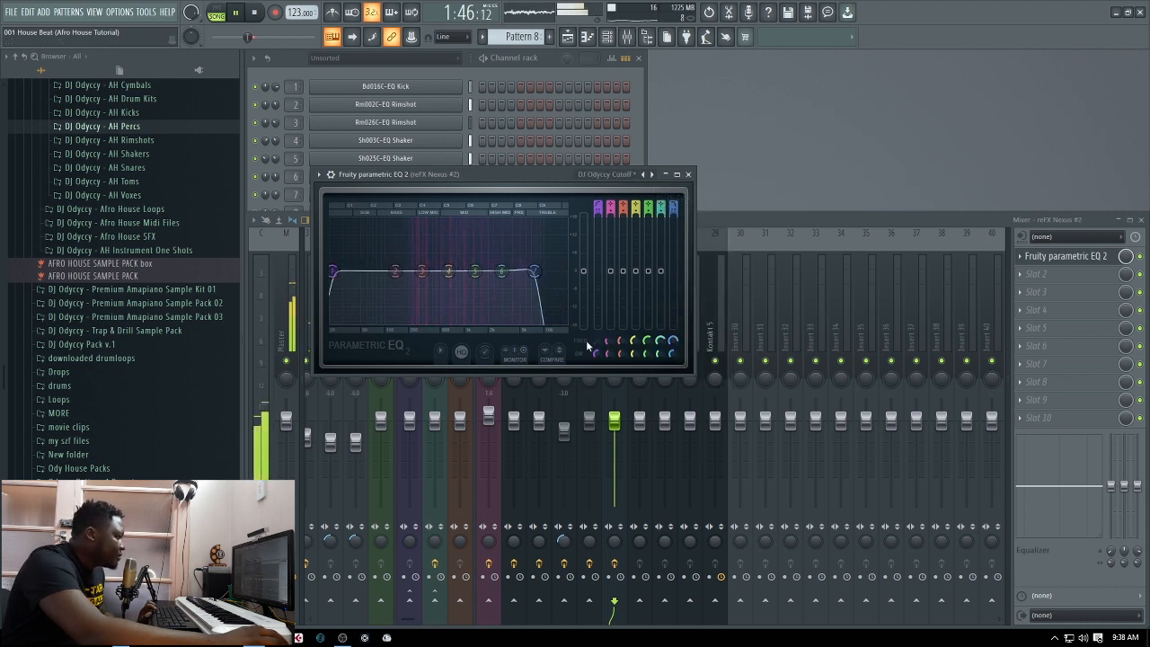
Raise the low-cut frequency and lower the high-cut frequency in the reFX Nexus #2 EQ, with Omnisphere and Sylenth1 unmuted again
{"action": "left_click_drag", "start_coordinate": [594, 344], "coordinate": [594, 298]}
{"action": "left_click_drag", "start_coordinate": [672, 340], "coordinate": [673, 359]}
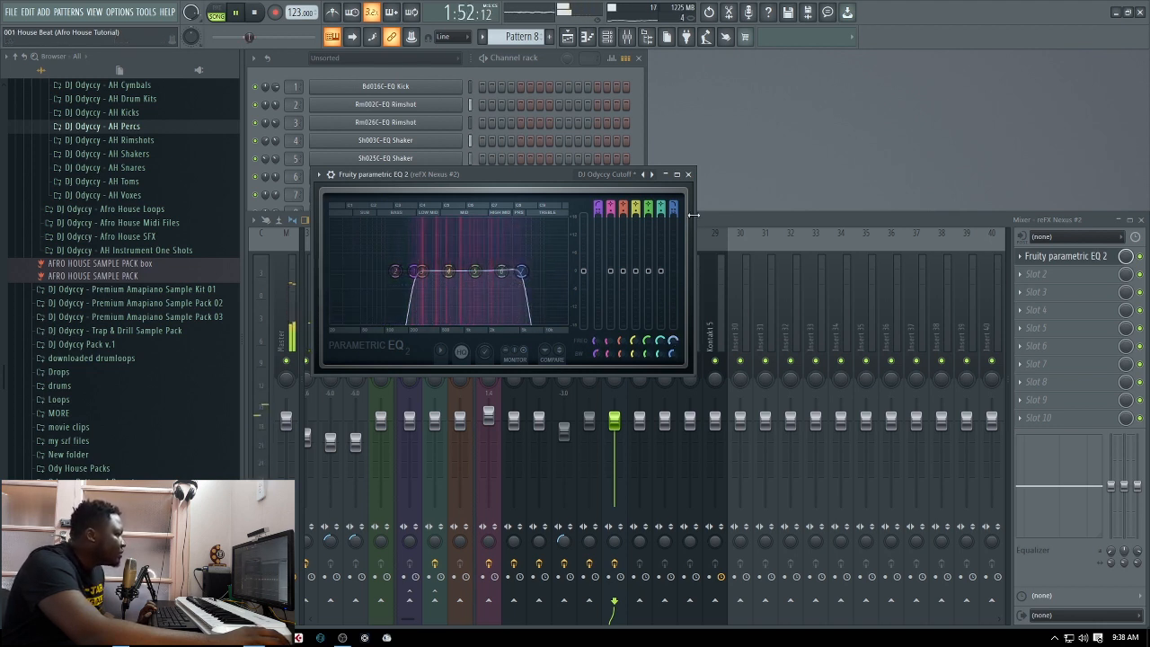
{"action": "left_click", "coordinate": [689, 175]}
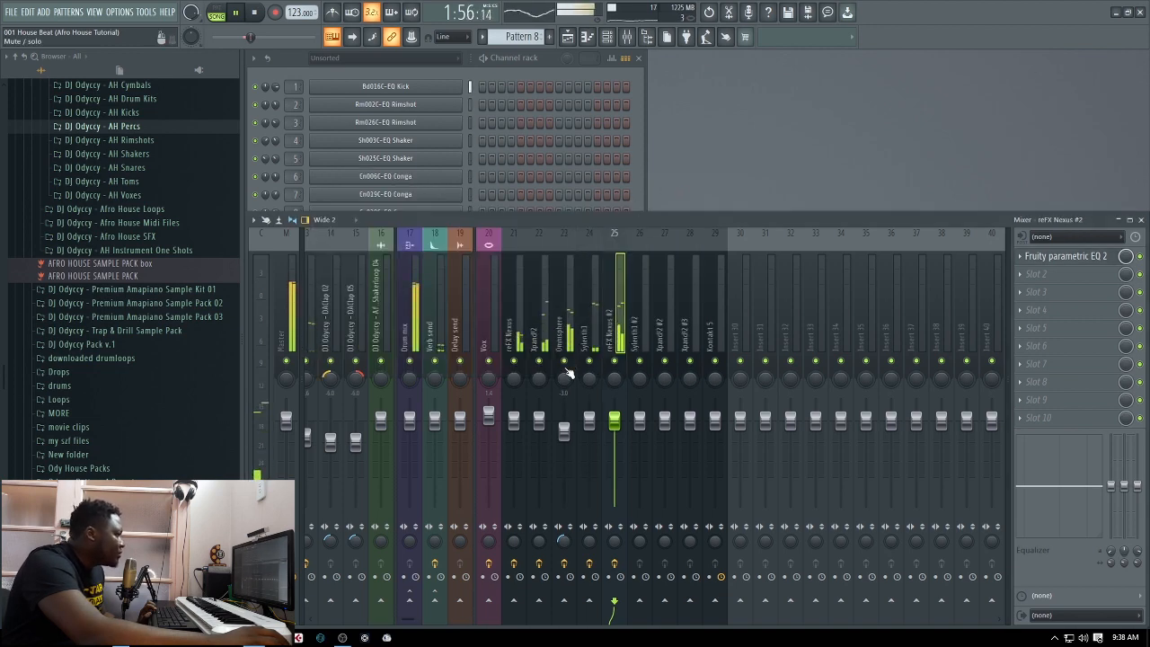
{"action": "left_click", "coordinate": [635, 184]}
{"action": "key", "text": "space"}
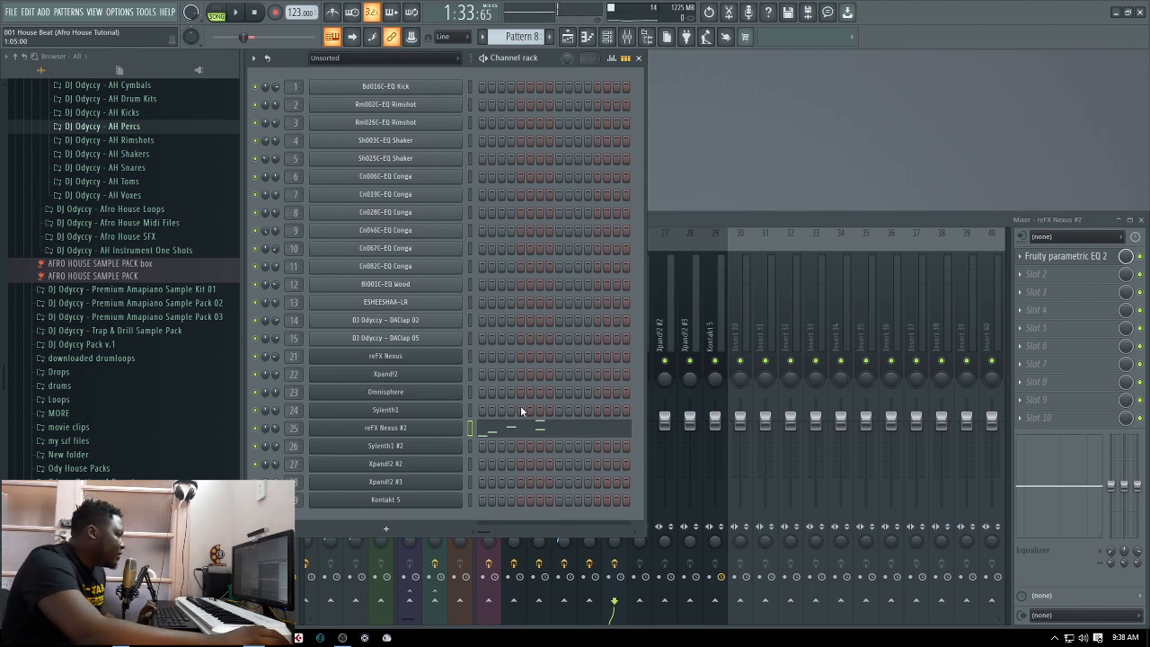
Turn the reFX Nexus #2 mixer track's stereo separation from merged to separated, comparing the sound in the loop
{"action": "left_click", "coordinate": [676, 219]}
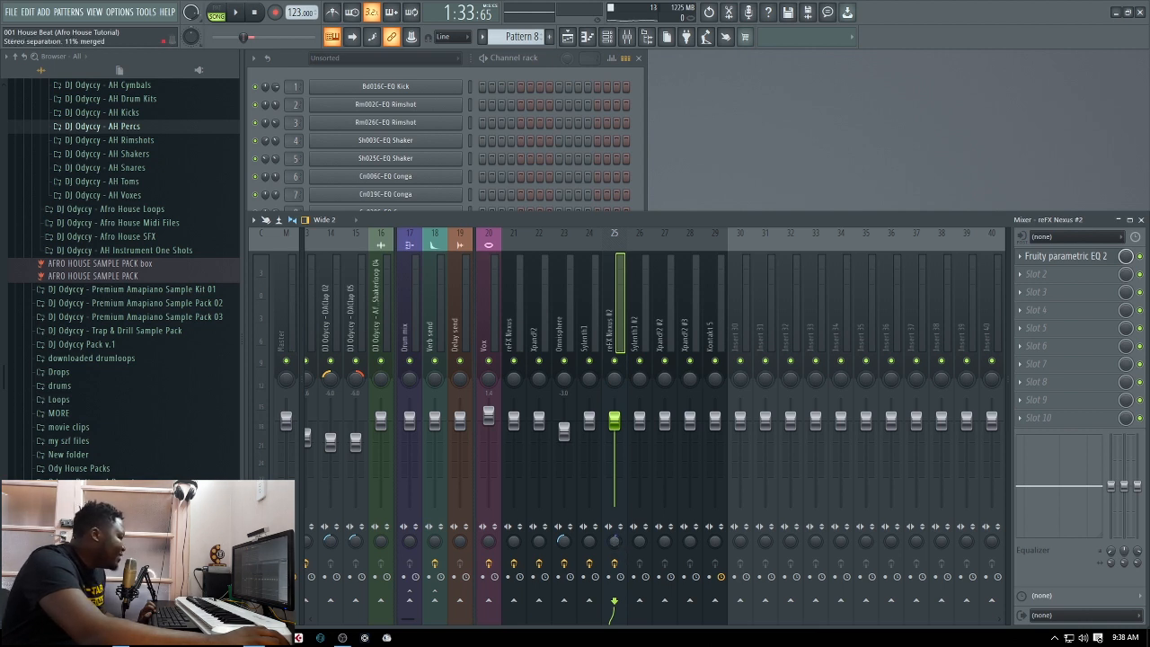
{"action": "key", "text": "space"}
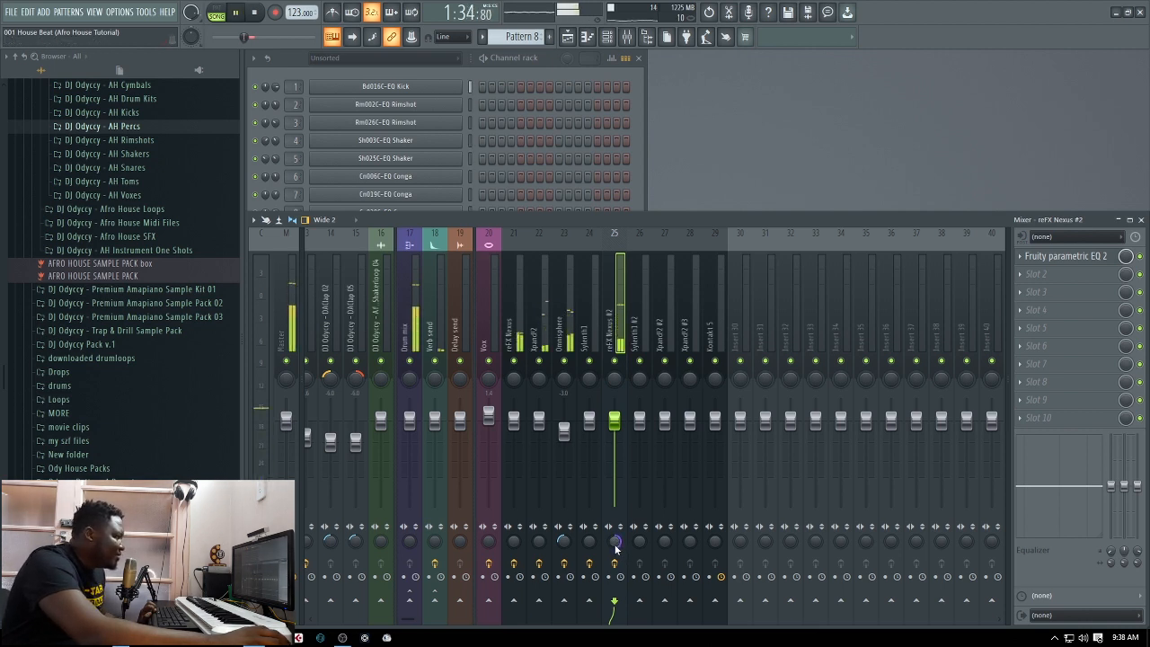
{"action": "key", "text": "space"}
{"action": "left_click_drag", "start_coordinate": [616, 545], "coordinate": [616, 620]}
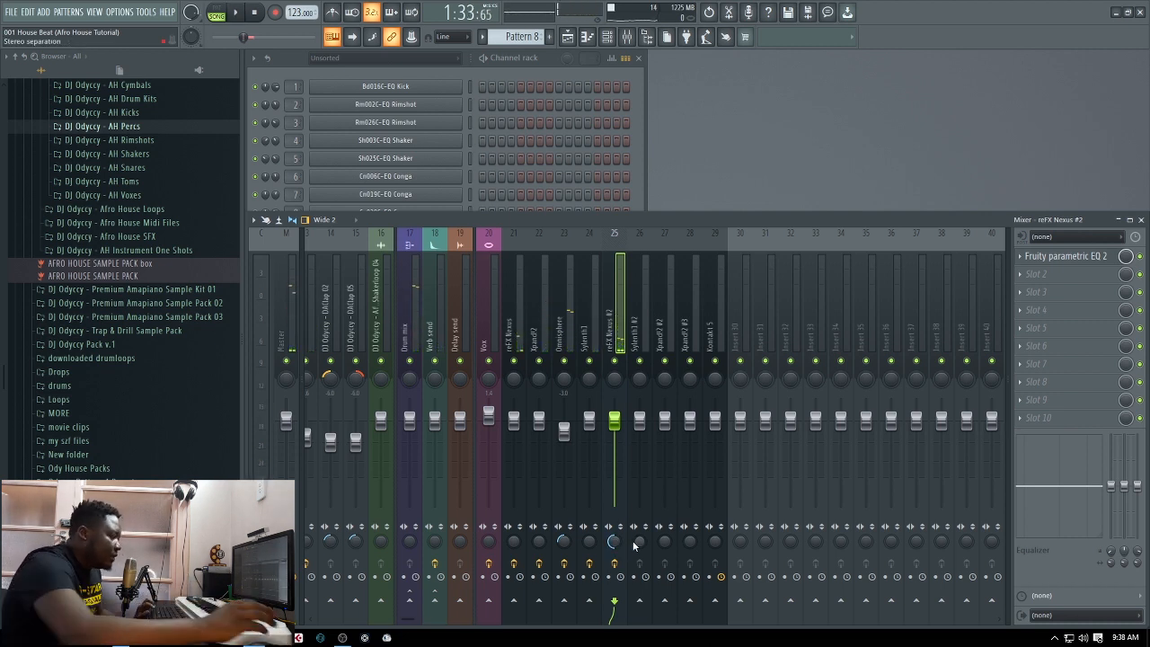
{"action": "key", "text": "space"}
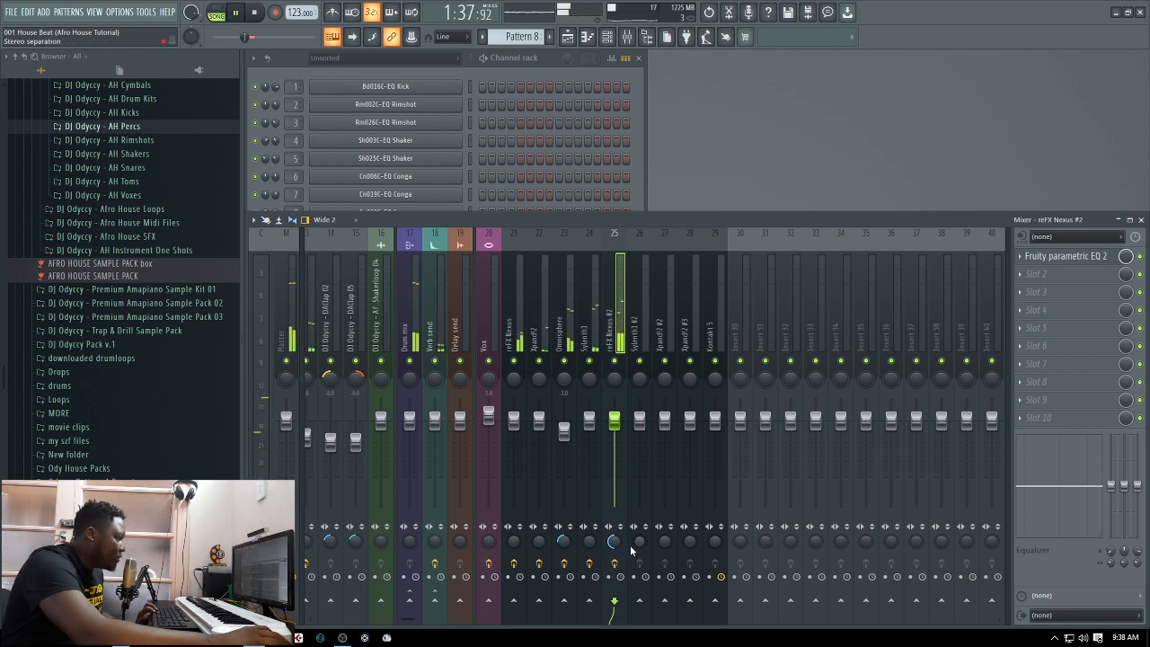
{"action": "key", "text": "space"}
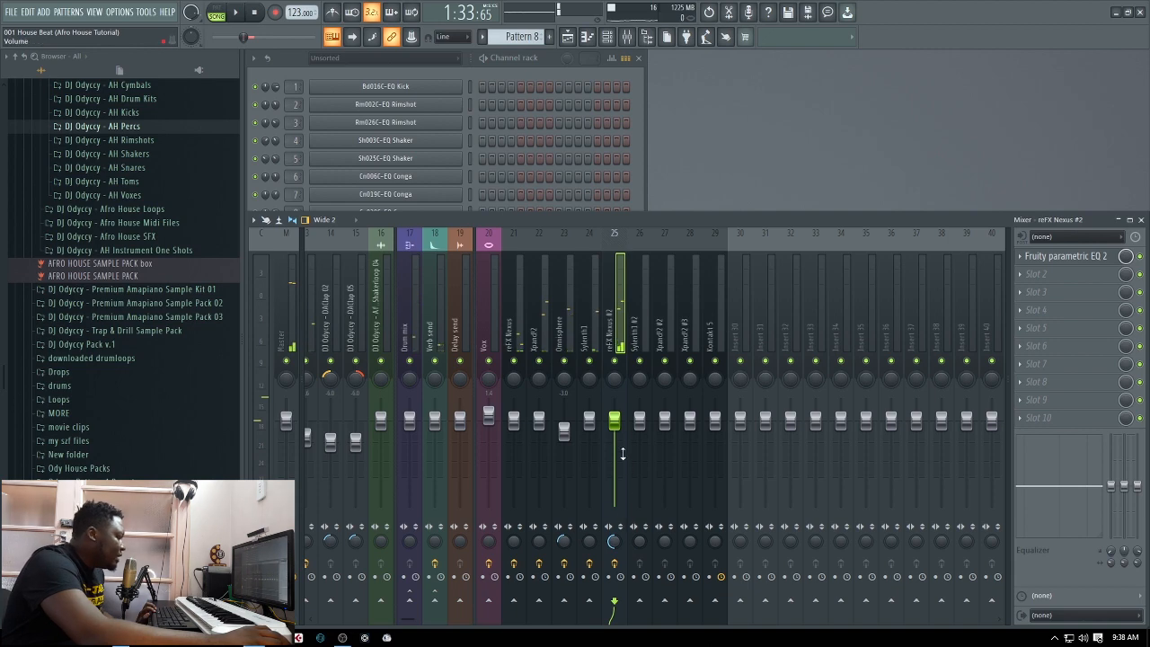
Activate Track 14 in the playlist and play the looped section with Pattern 9 included
{"action": "left_click", "coordinate": [567, 37]}
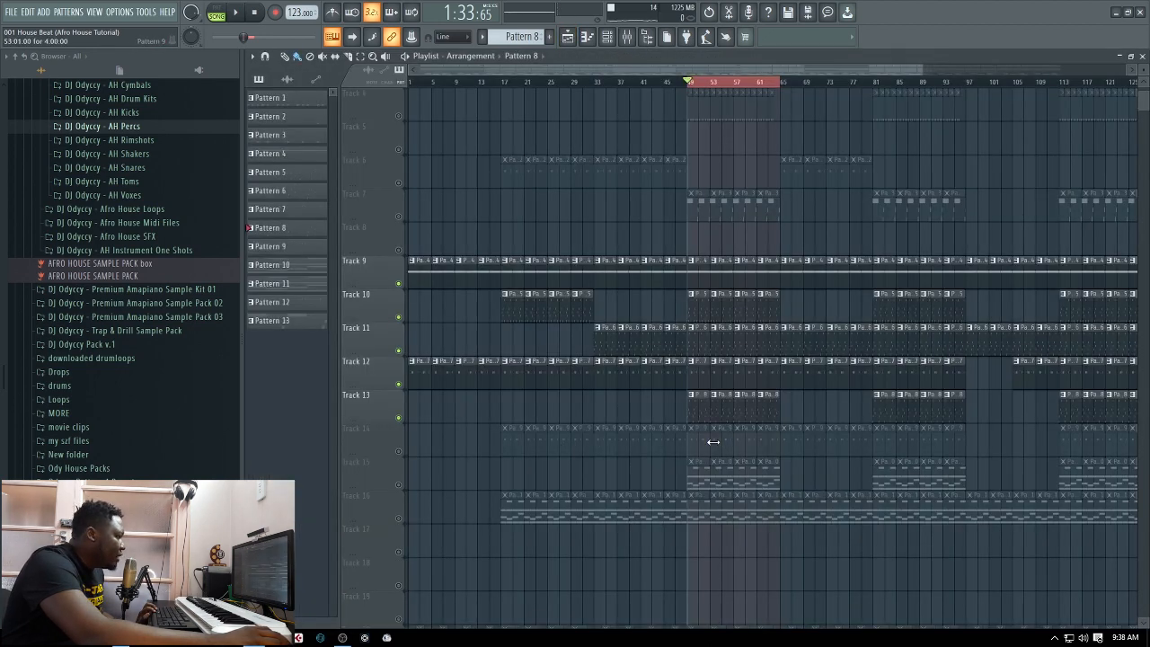
{"action": "key", "text": "space"}
{"action": "left_click", "coordinate": [399, 451]}
{"action": "key", "text": "space"}
{"action": "key", "text": "space"}
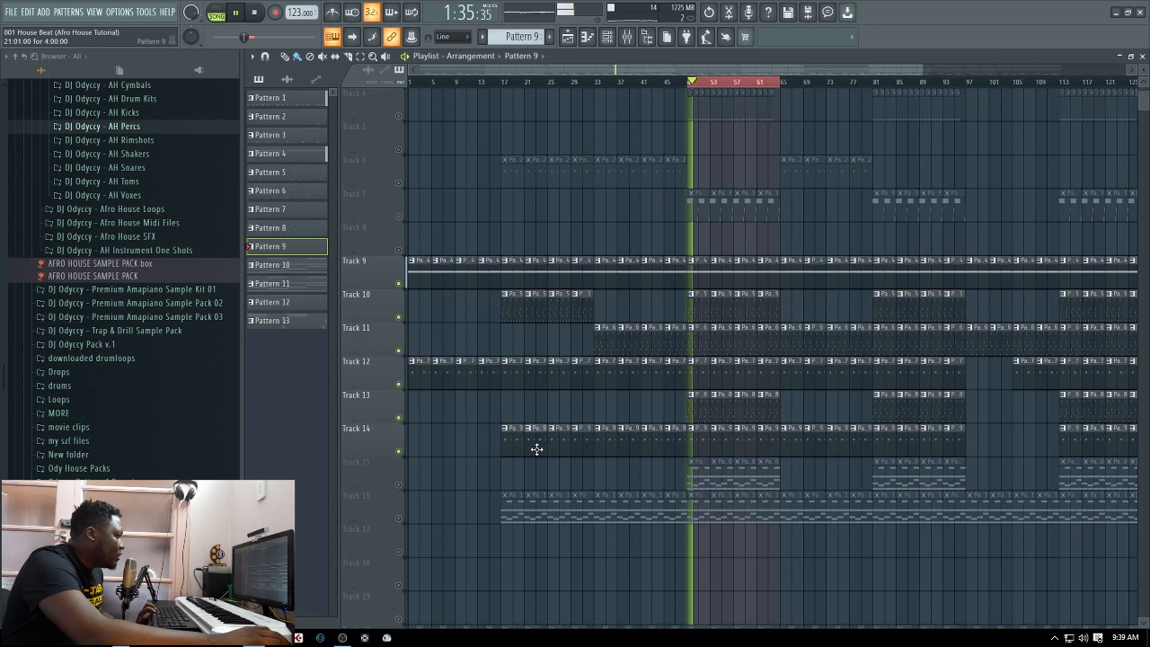
{"action": "key", "text": "space"}
Select the Sylenth1 #2 channel, audition Pattern 9 in pattern mode and view the synth's preset
{"action": "left_click", "coordinate": [1142, 56]}
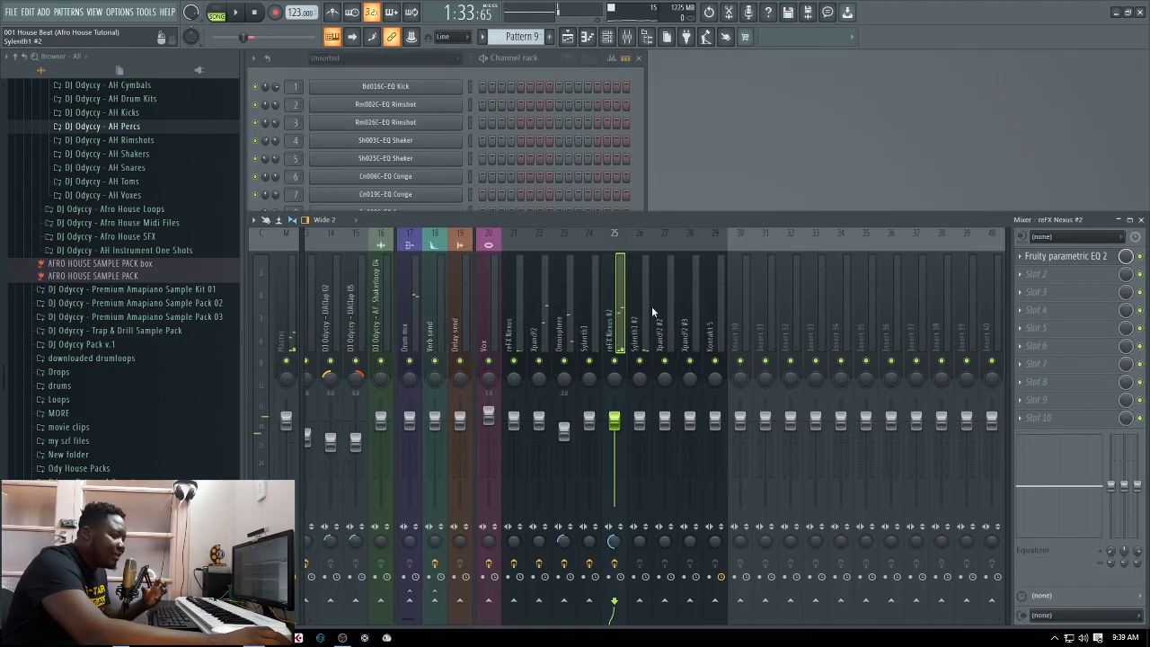
{"action": "left_click", "coordinate": [640, 193]}
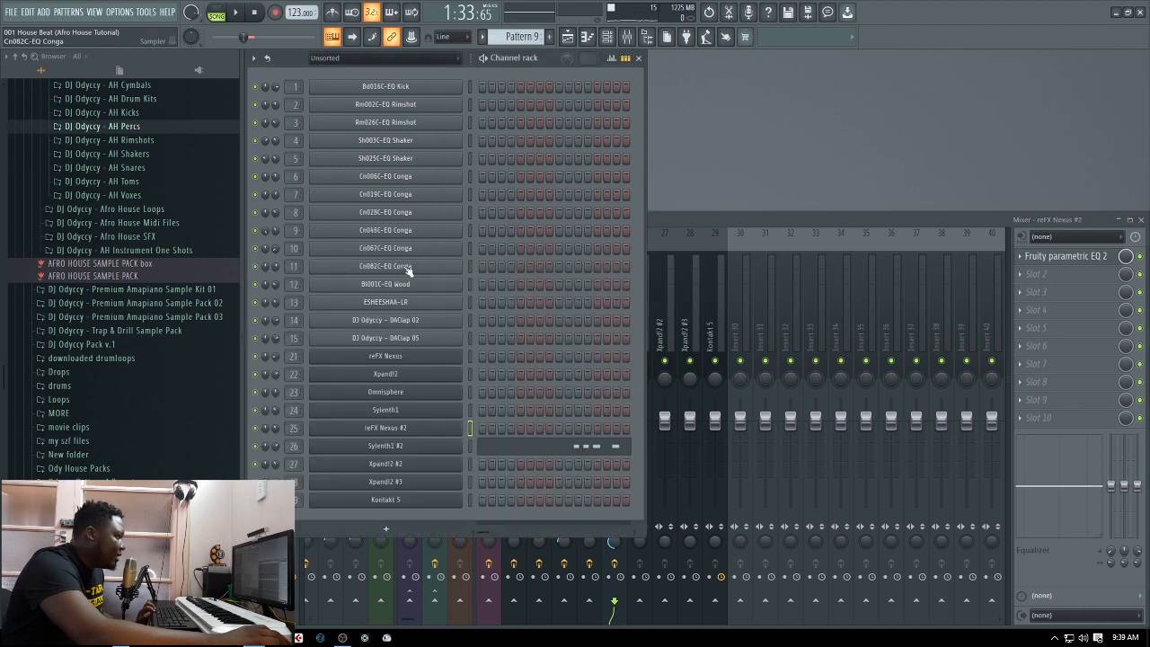
{"action": "left_click", "coordinate": [470, 446]}
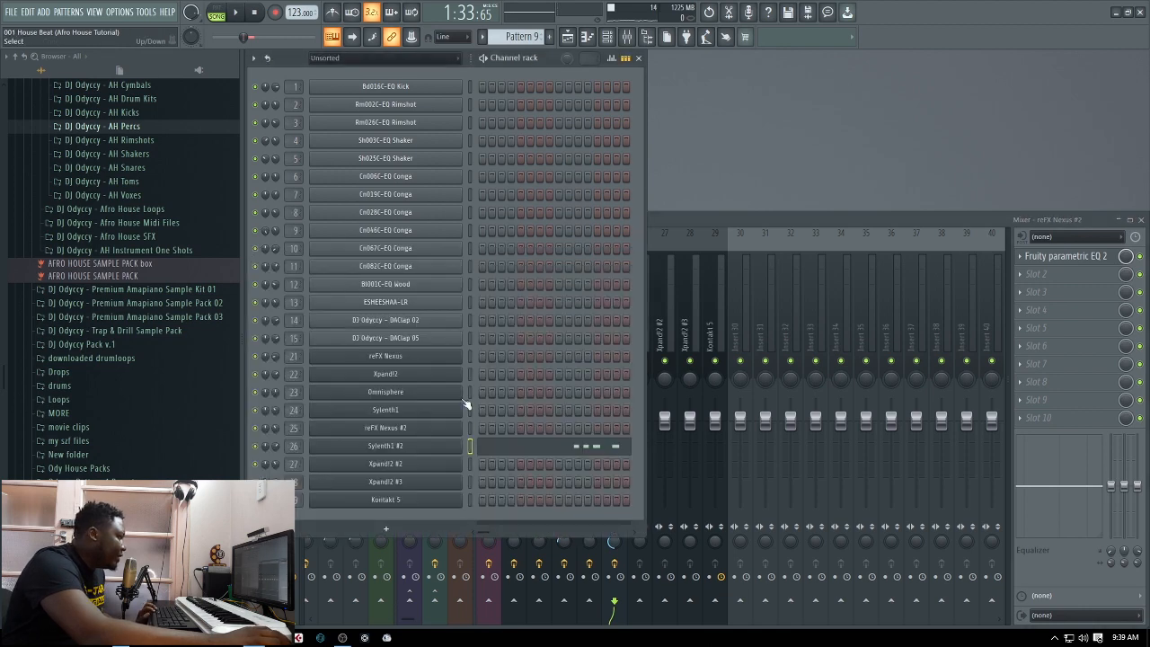
{"action": "left_click", "coordinate": [218, 14]}
{"action": "left_click", "coordinate": [235, 13]}
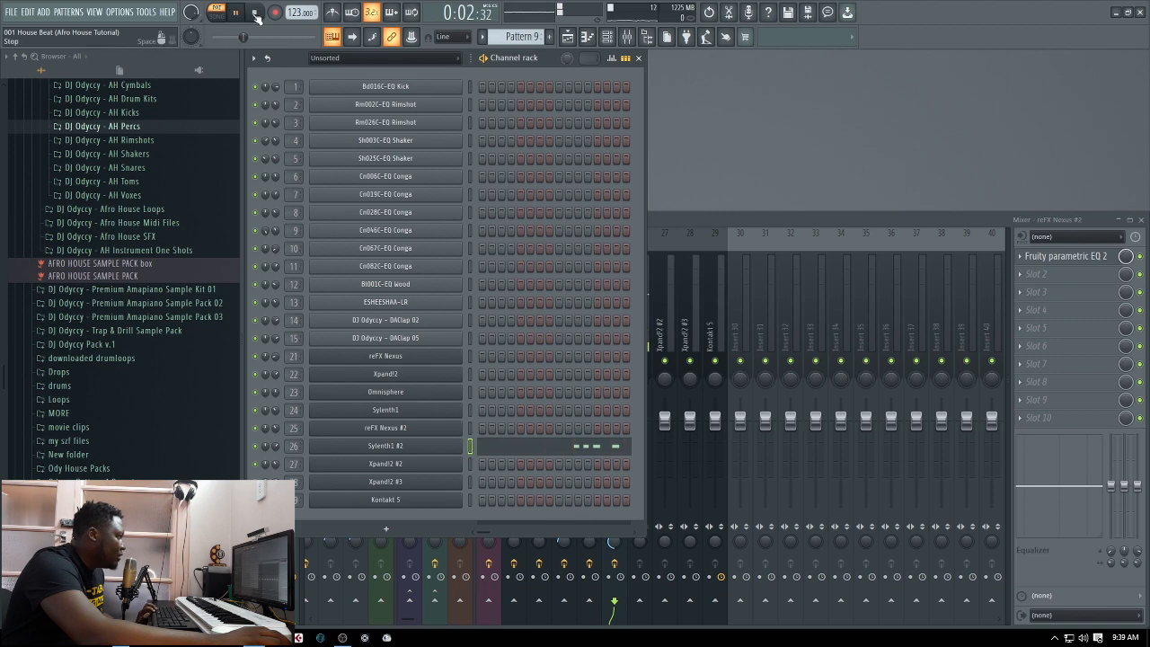
{"action": "left_click", "coordinate": [409, 447]}
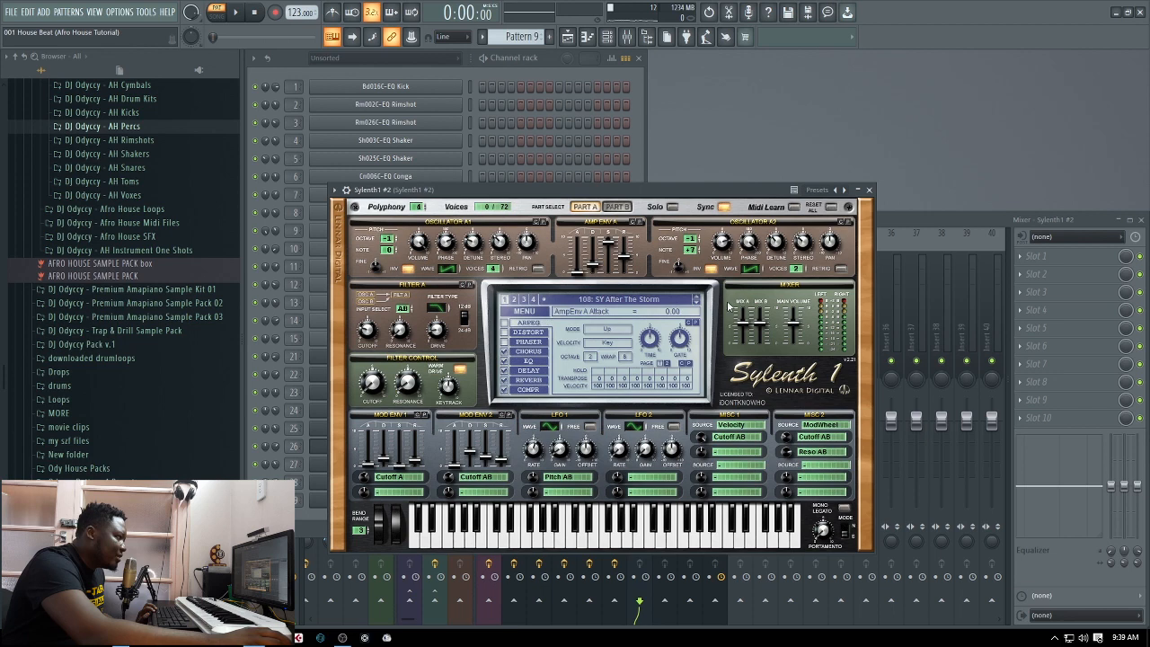
{"action": "left_click", "coordinate": [869, 190]}
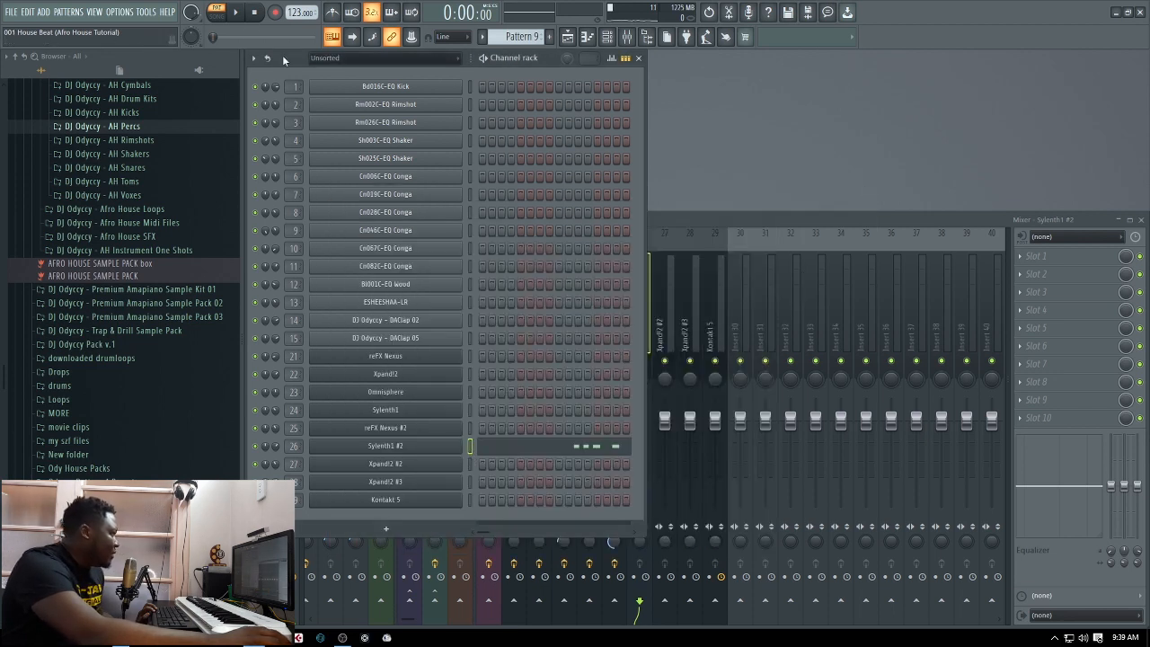
{"action": "key", "text": "space"}
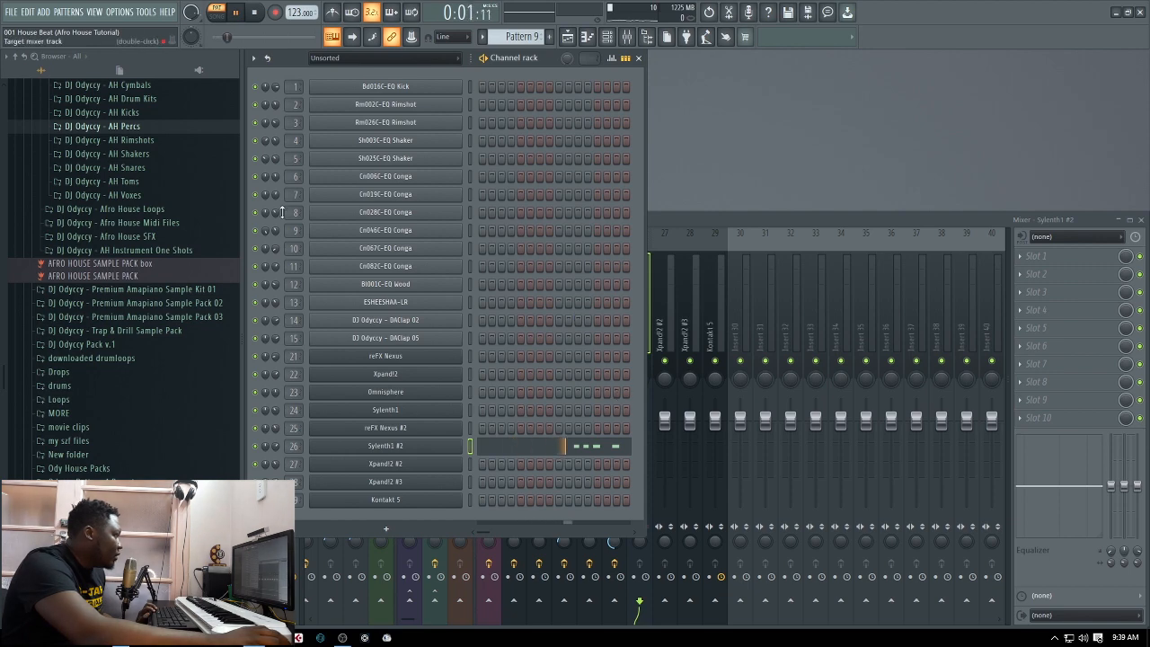
Add Fruity Parametric EQ 2 to the Sylenth1 #2 mixer track and load the DJ Odyccy Cutoff preset
{"action": "left_click", "coordinate": [716, 225]}
{"action": "left_click", "coordinate": [1021, 261]}
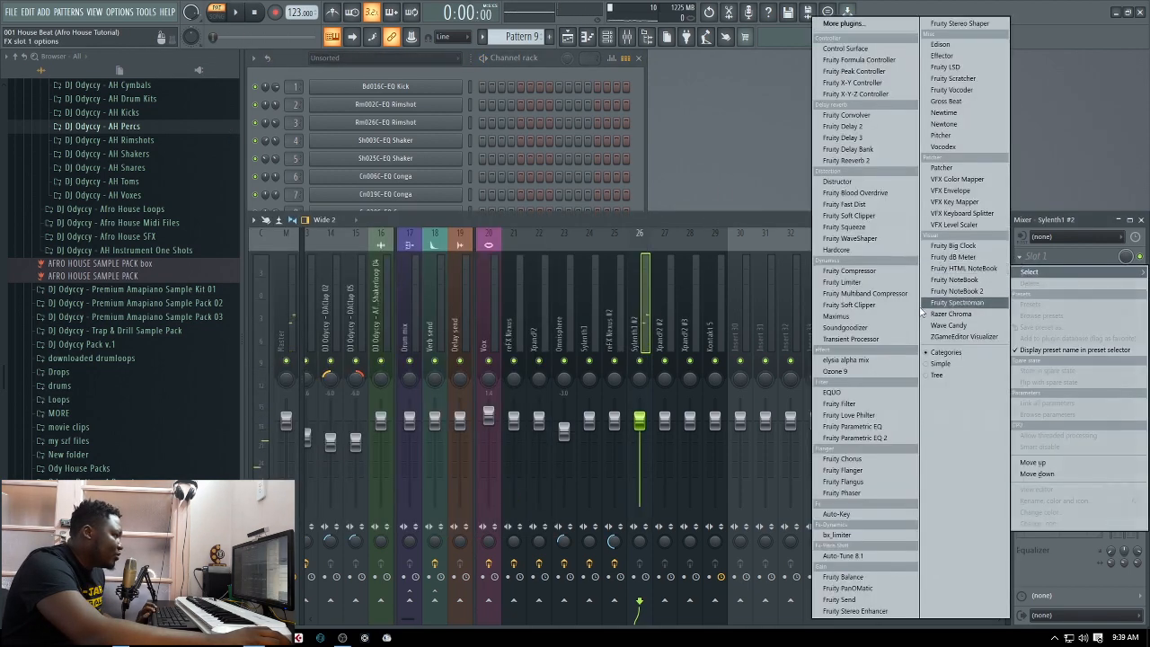
{"action": "left_click", "coordinate": [873, 437]}
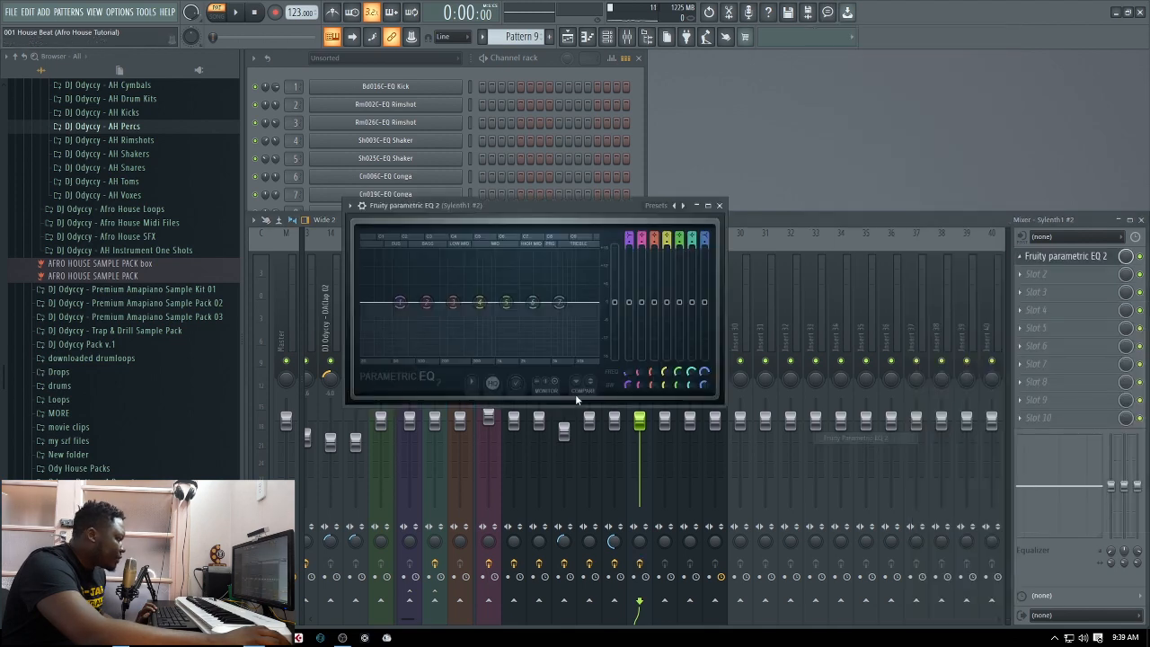
{"action": "left_click", "coordinate": [669, 205]}
{"action": "left_click", "coordinate": [712, 224]}
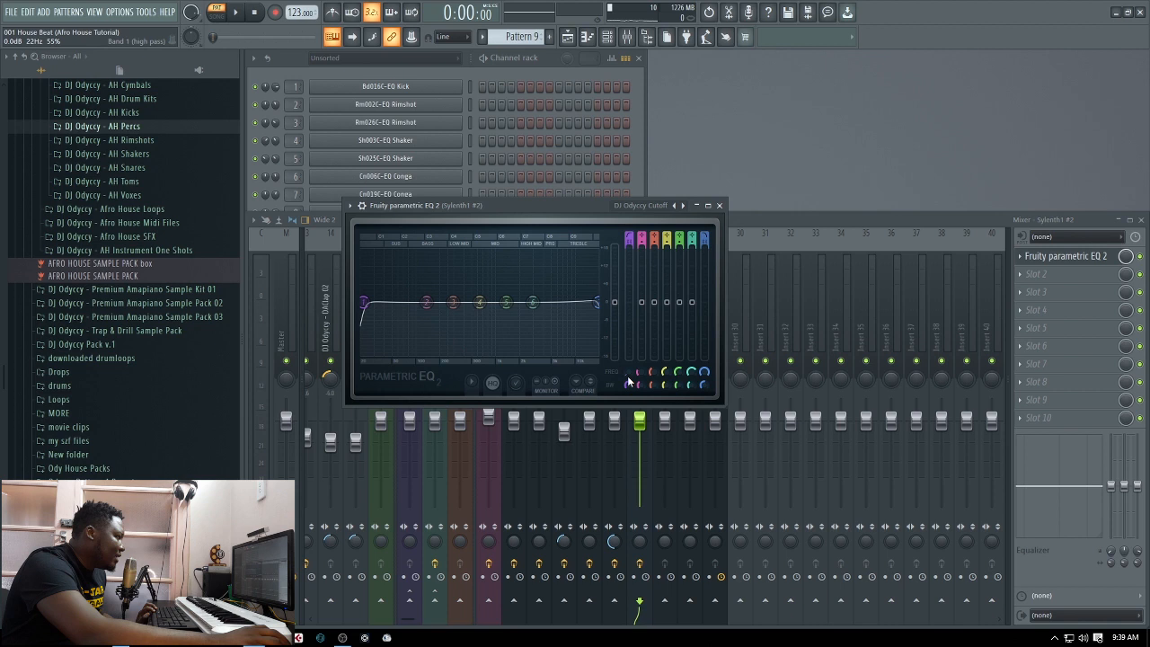
Raise the low-cut band of the Sylenth1 #2 EQ to about 98 Hz while auditioning Pattern 9, and close the EQ
{"action": "scroll", "coordinate": [626, 381], "scroll_direction": "up", "scroll_amount": 5}
{"action": "key", "text": "space"}
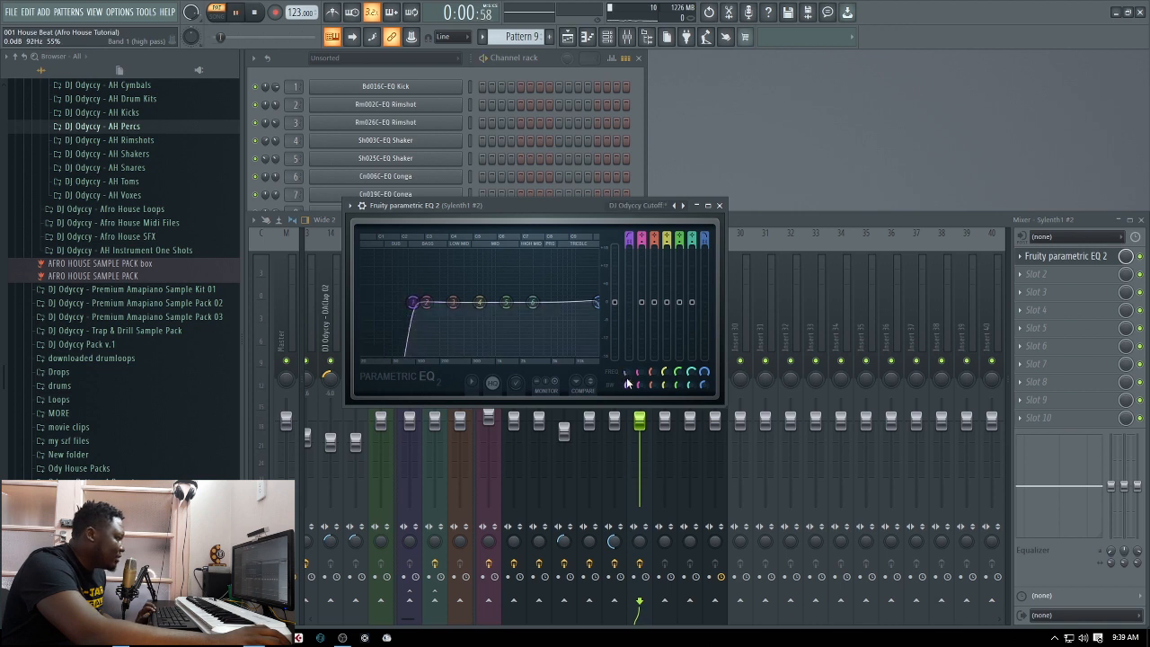
{"action": "key", "text": "space"}
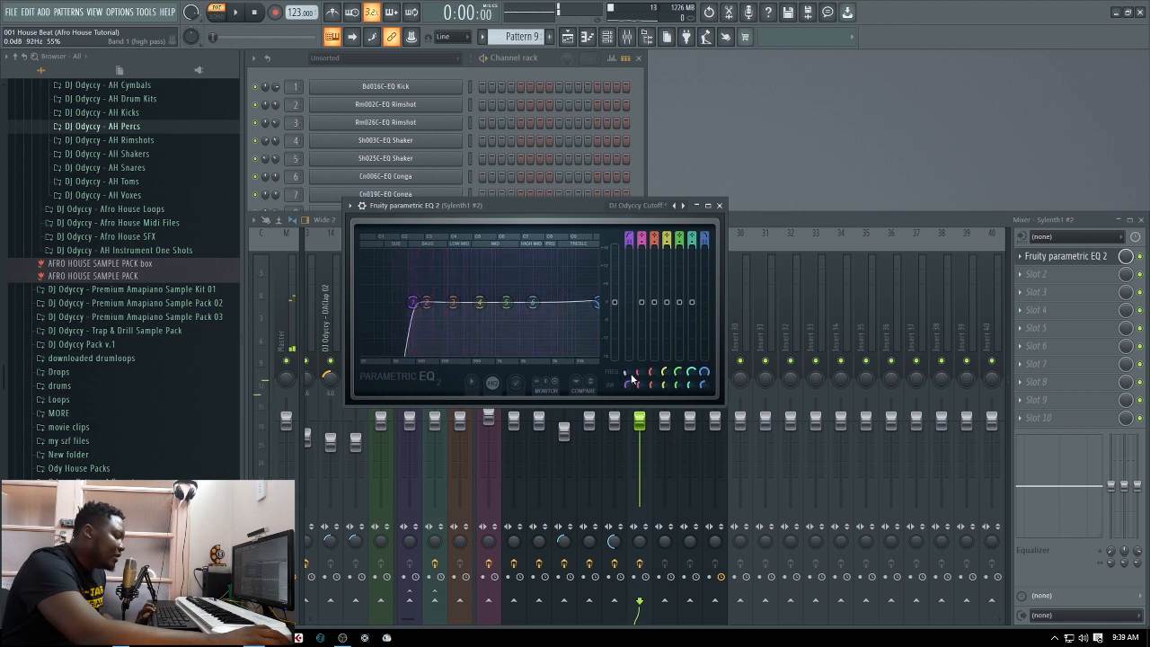
{"action": "left_click_drag", "start_coordinate": [412, 302], "coordinate": [423, 302]}
{"action": "key", "text": "space"}
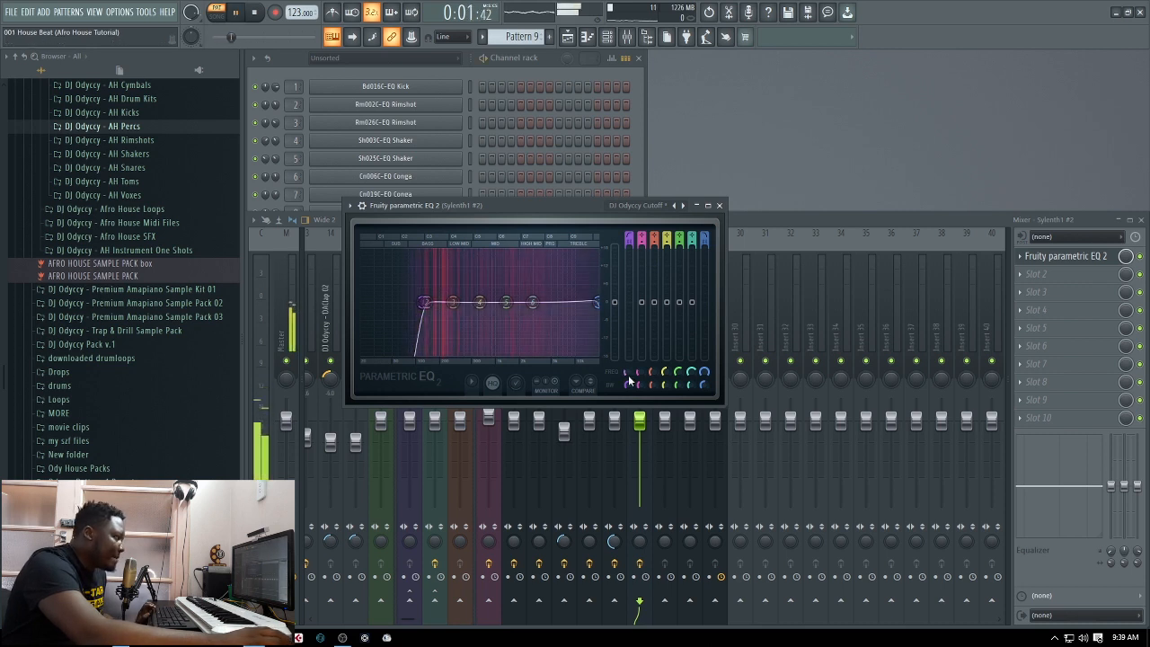
{"action": "scroll", "coordinate": [626, 373], "scroll_direction": "down", "scroll_amount": 4}
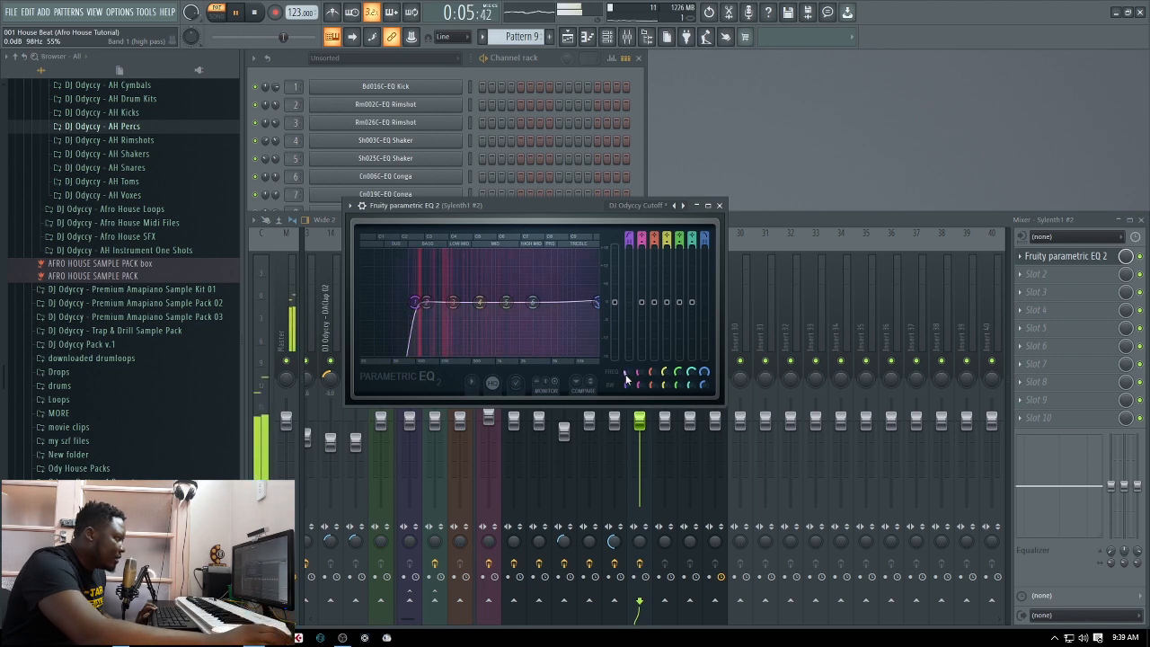
{"action": "key", "text": "space"}
{"action": "left_click", "coordinate": [720, 206]}
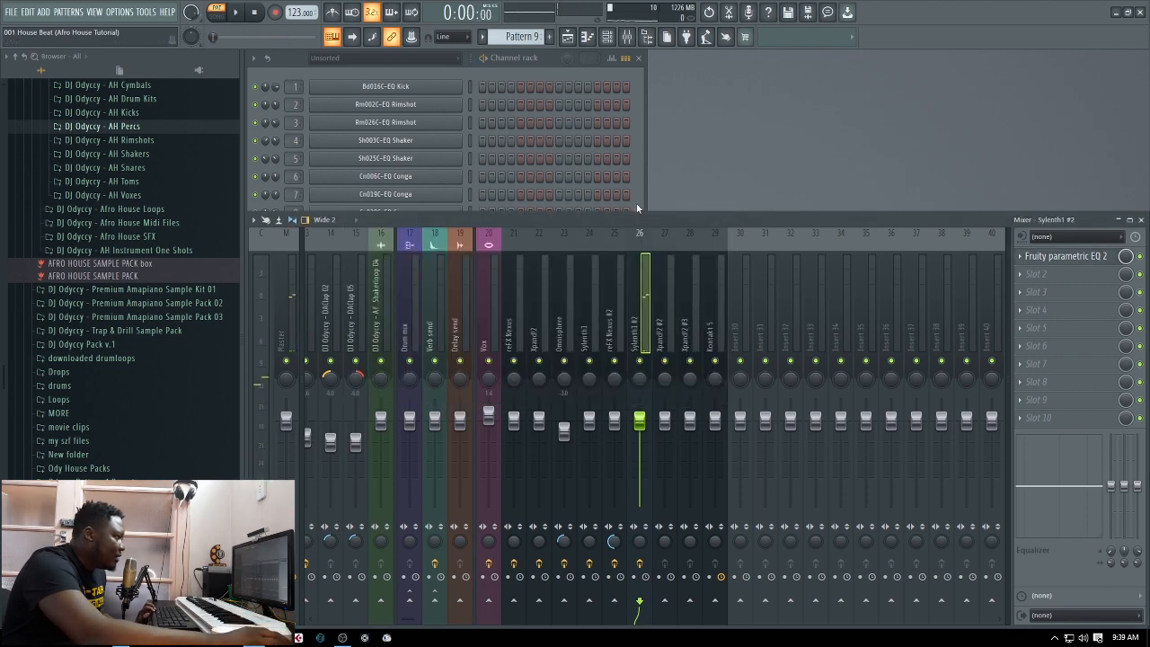
Open the playlist and play the looped section in song mode with Pattern 9 included, and stop it
{"action": "left_click", "coordinate": [633, 202]}
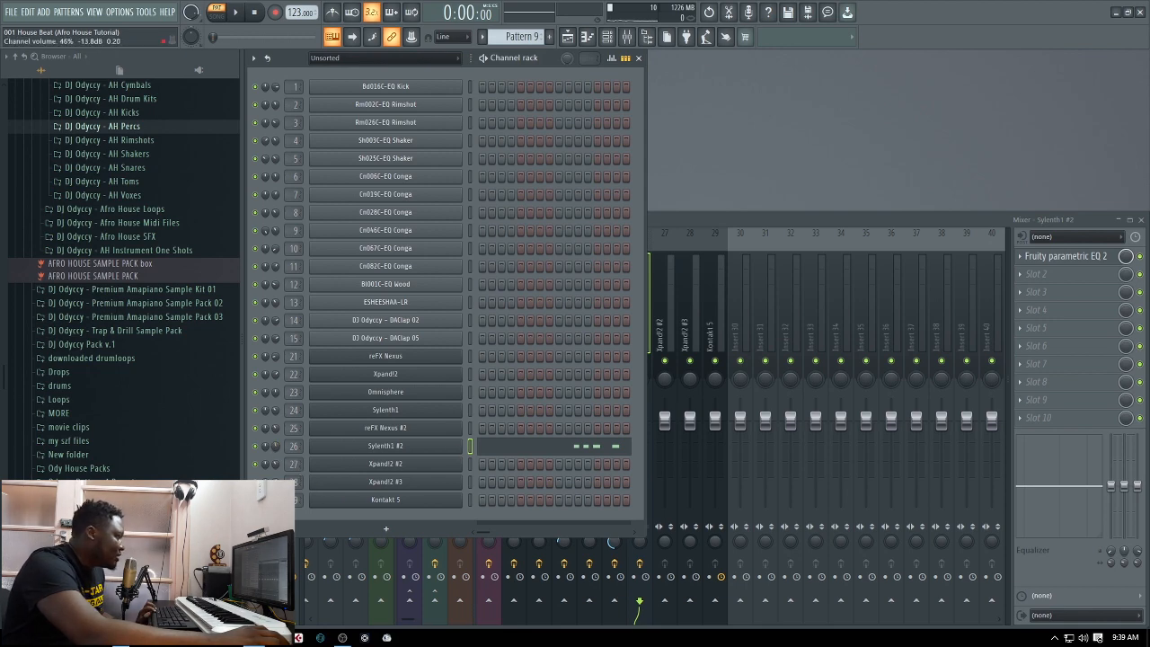
{"action": "left_click", "coordinate": [567, 36]}
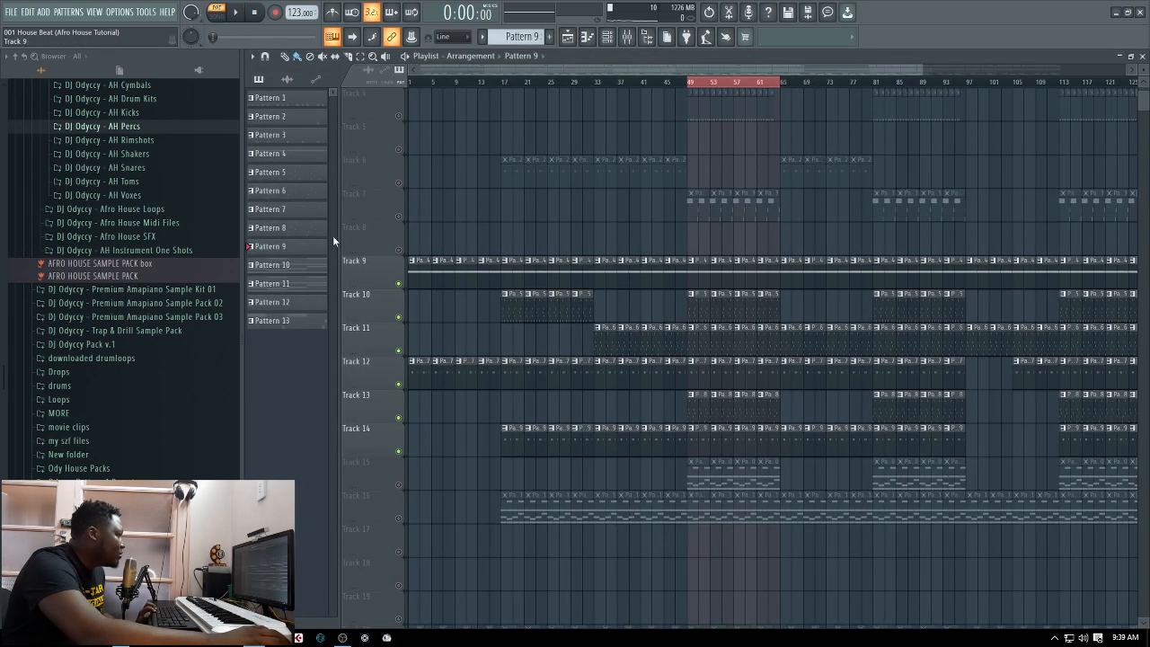
{"action": "key", "text": "l"}
{"action": "key", "text": "space"}
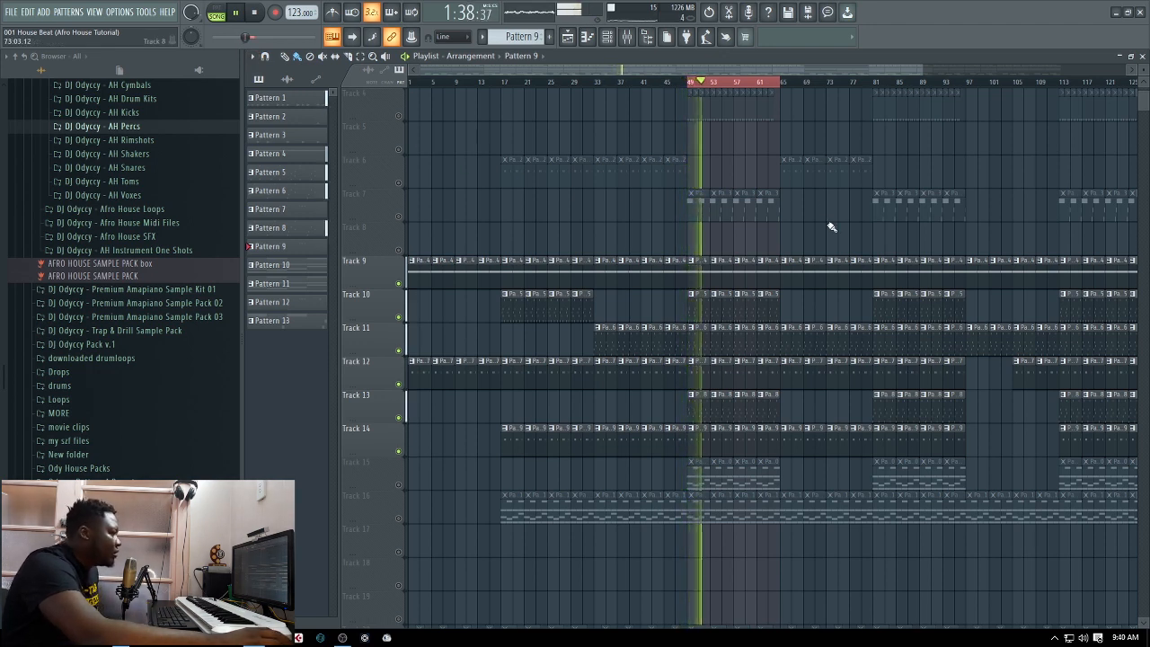
{"action": "left_click", "coordinate": [256, 13]}
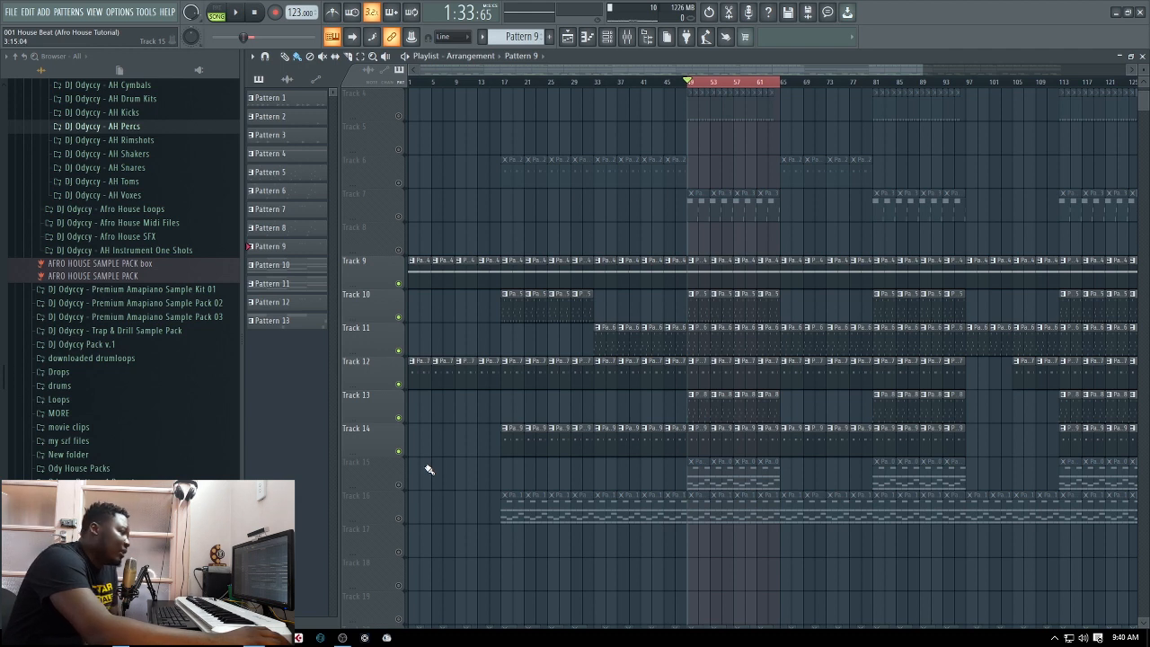
Activate Track 15 in the playlist, select Pattern 10, play the looped section and close the playlist
{"action": "left_click", "coordinate": [401, 485]}
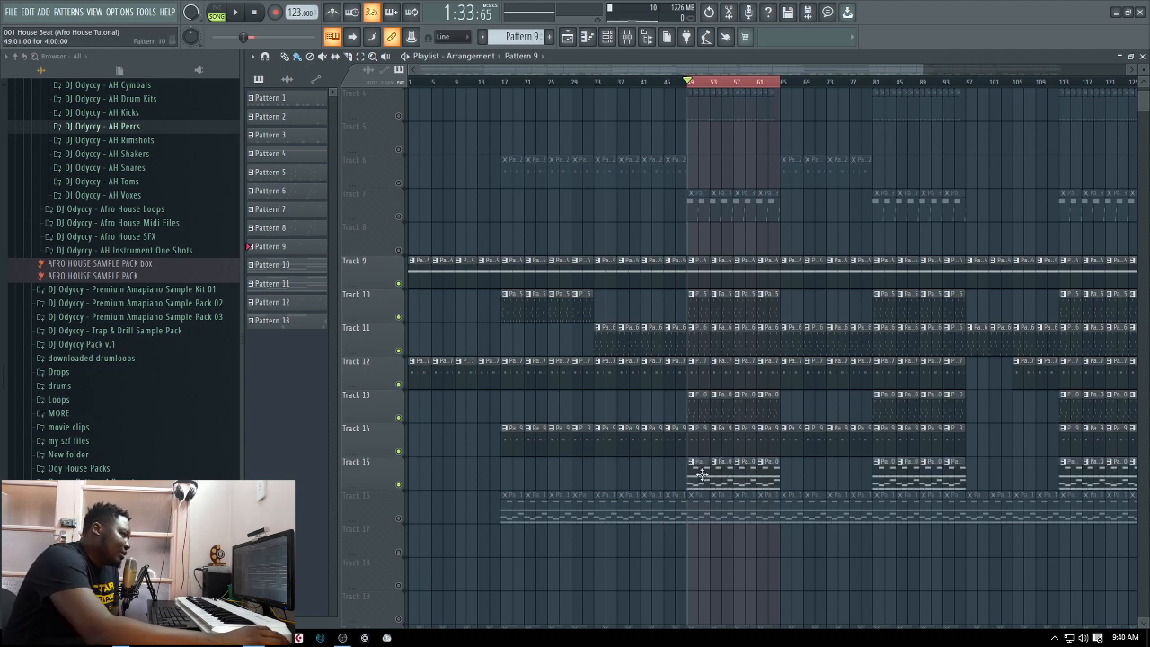
{"action": "left_click", "coordinate": [719, 474]}
{"action": "key", "text": "space"}
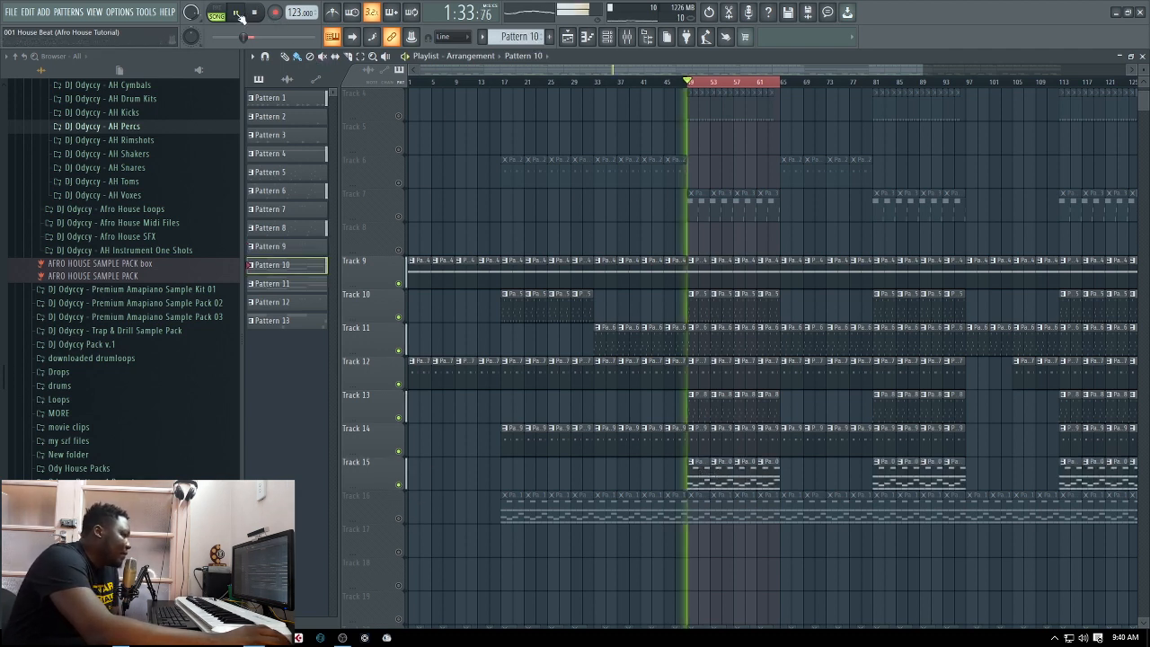
{"action": "left_click", "coordinate": [1142, 56]}
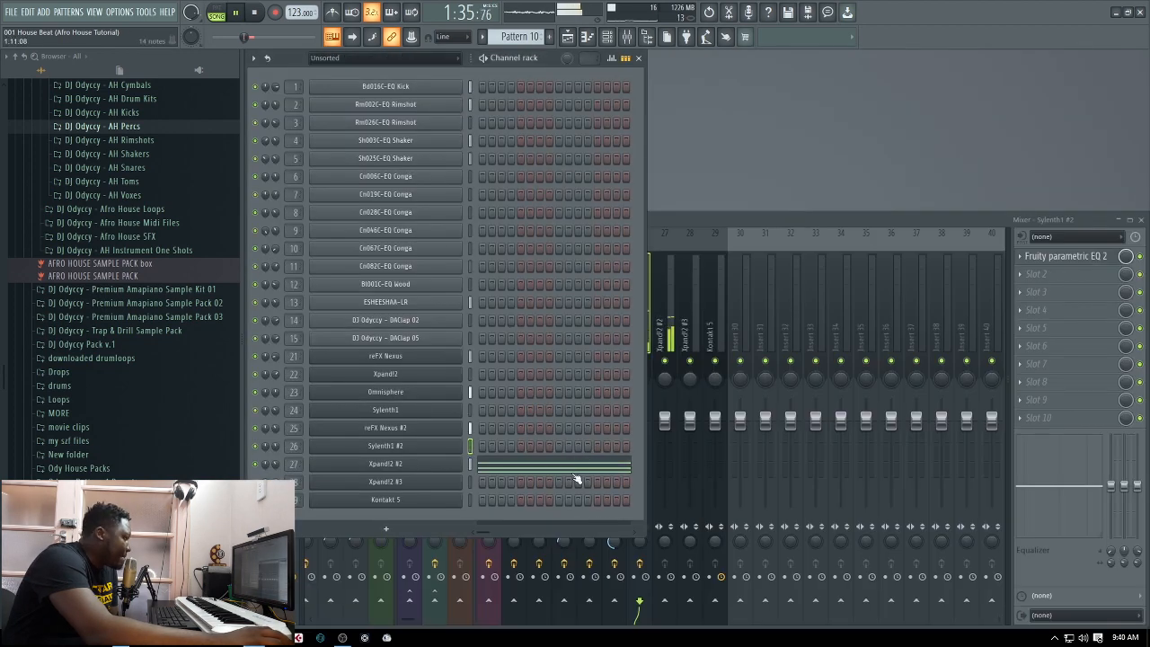
Add Fruity Parametric EQ 2 to the Xpand!2 #2 mixer track and load the DJ Odyccy Cutoff preset
{"action": "left_click", "coordinate": [737, 217]}
{"action": "left_click", "coordinate": [672, 310]}
{"action": "left_click", "coordinate": [1047, 256]}
{"action": "mouse_move", "coordinate": [1034, 271]}
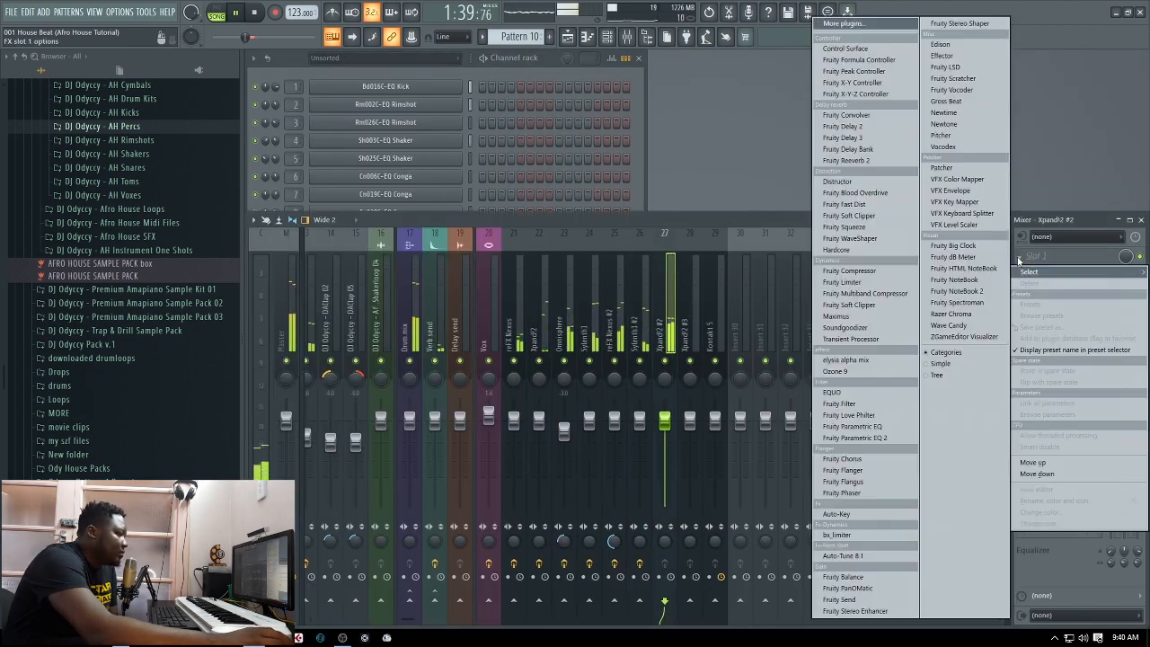
{"action": "left_click", "coordinate": [855, 438]}
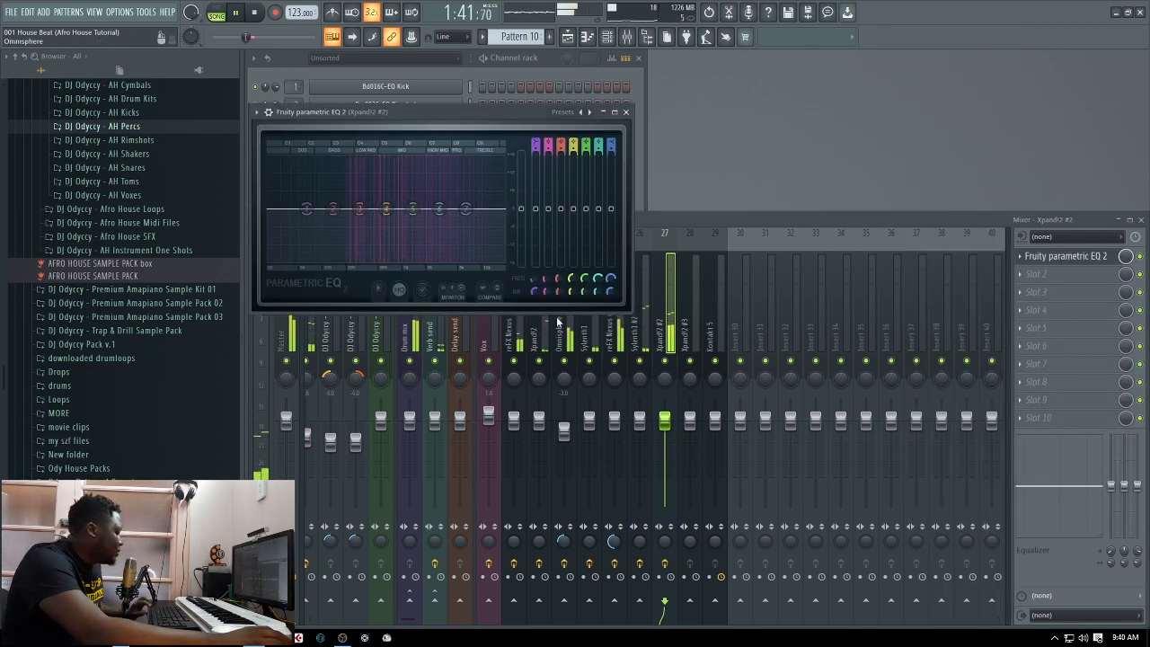
{"action": "key", "text": "space"}
{"action": "left_click", "coordinate": [589, 111]}
{"action": "left_click", "coordinate": [624, 133]}
Lower the high-cut and raise the low-cut frequency in the Xpand!2 #2 EQ, and restart loop playback
{"action": "left_click_drag", "start_coordinate": [482, 118], "coordinate": [833, 150]}
{"action": "left_click_drag", "start_coordinate": [960, 315], "coordinate": [960, 355]}
{"action": "left_click_drag", "start_coordinate": [882, 313], "coordinate": [882, 275]}
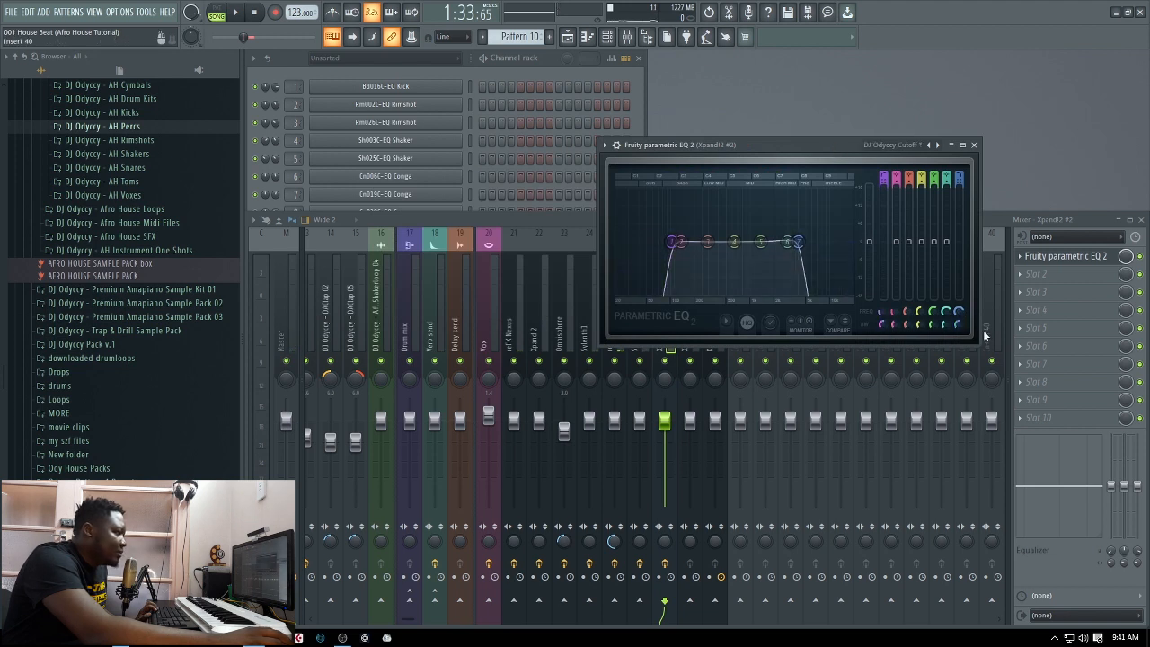
{"action": "key", "text": "space"}
Try a much lower high-cut frequency of about 1284 Hz on the Xpand!2 #2 EQ, comparing it in the loop
{"action": "left_click_drag", "start_coordinate": [796, 241], "coordinate": [759, 241]}
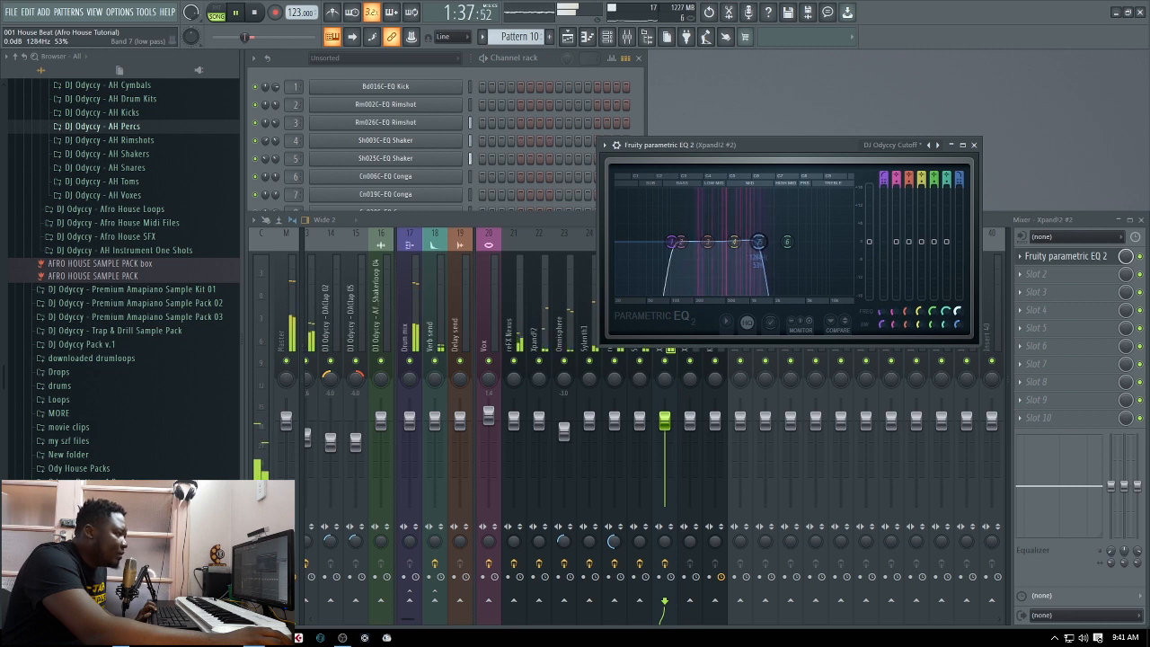
{"action": "key", "text": "space"}
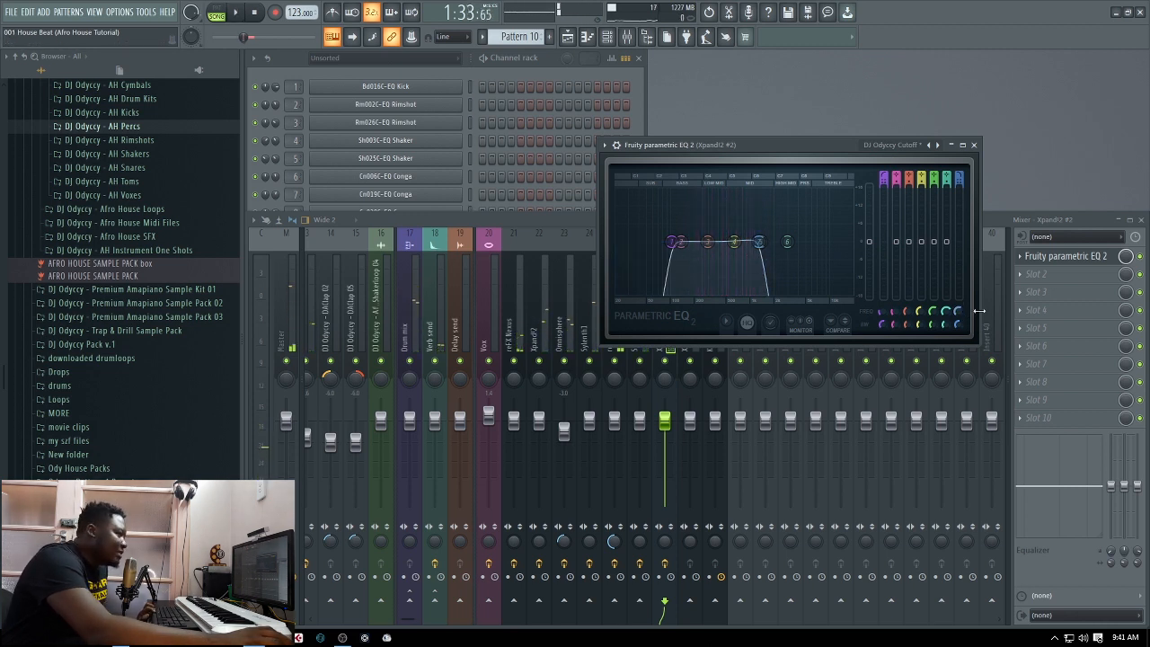
{"action": "left_click_drag", "start_coordinate": [957, 313], "coordinate": [957, 365]}
{"action": "key", "text": "space"}
Raise the Xpand!2 #2 EQ's high-cut frequency back into the treble range while the loop plays, and close the EQ
{"action": "left_click_drag", "start_coordinate": [957, 314], "coordinate": [958, 274]}
{"action": "left_click_drag", "start_coordinate": [757, 241], "coordinate": [807, 241]}
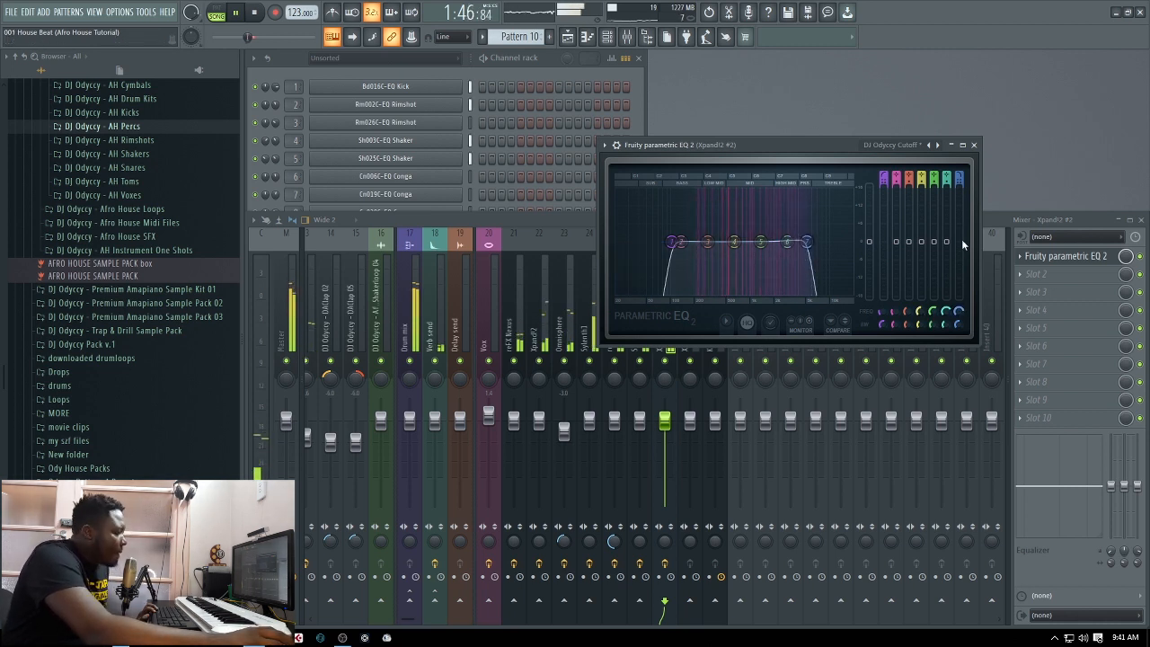
{"action": "key", "text": "space"}
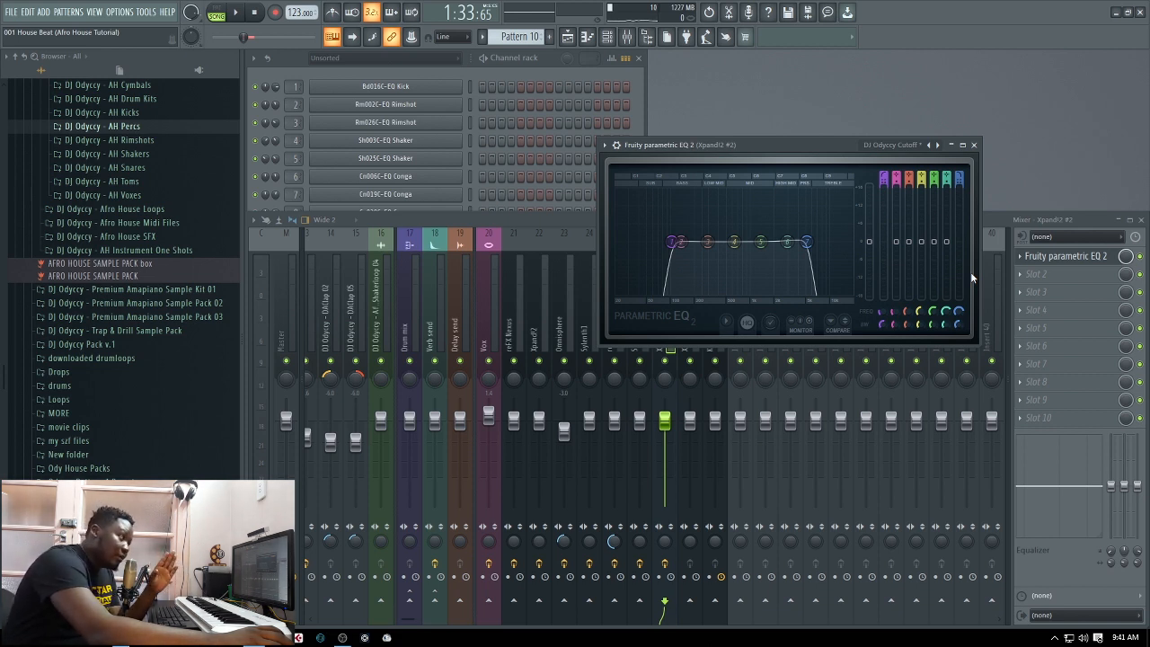
{"action": "left_click", "coordinate": [973, 145]}
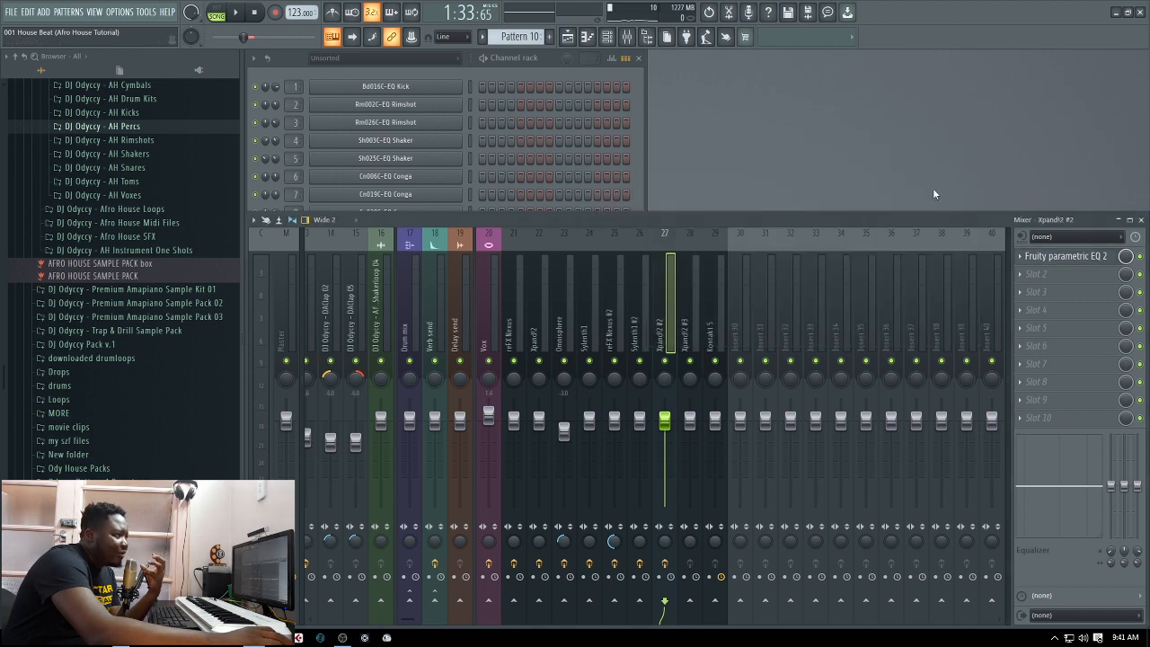
Replay the looped section from the mixer with the Xpand!2 #2 EQ applied
{"action": "left_click", "coordinate": [637, 192]}
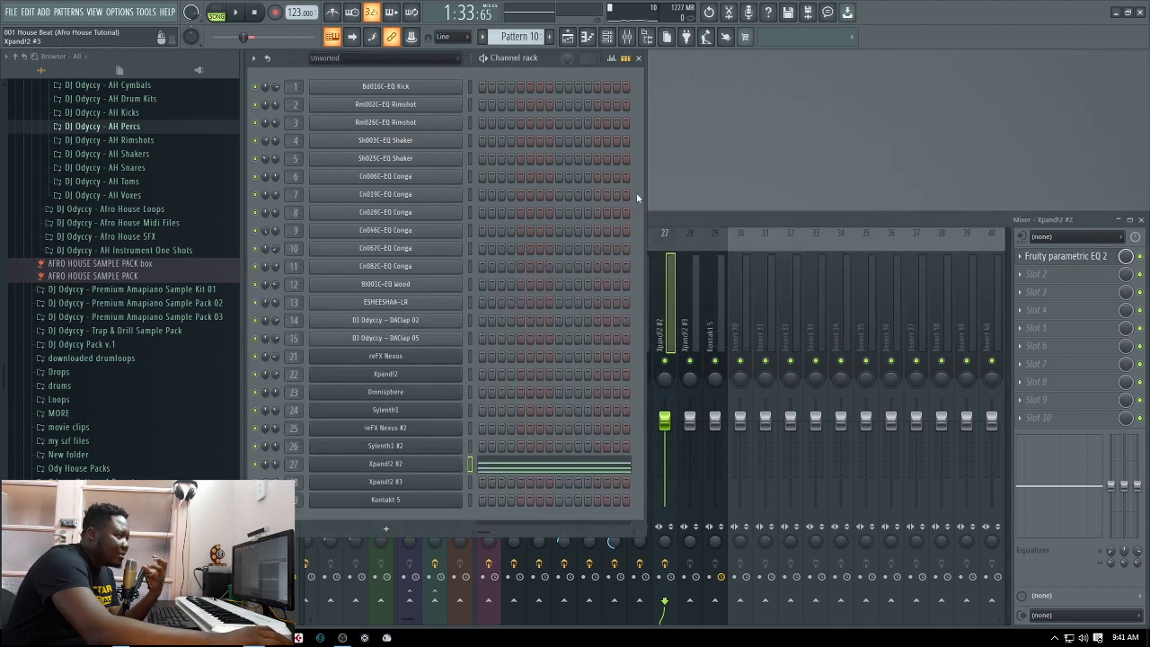
{"action": "left_click", "coordinate": [709, 218]}
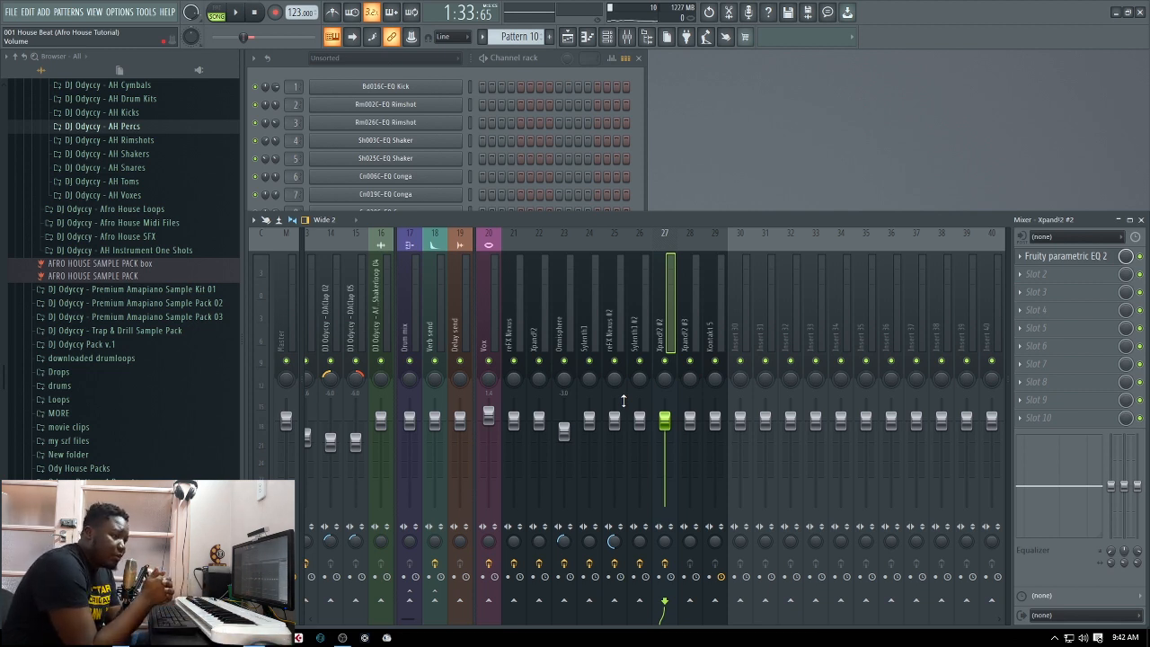
{"action": "key", "text": "space"}
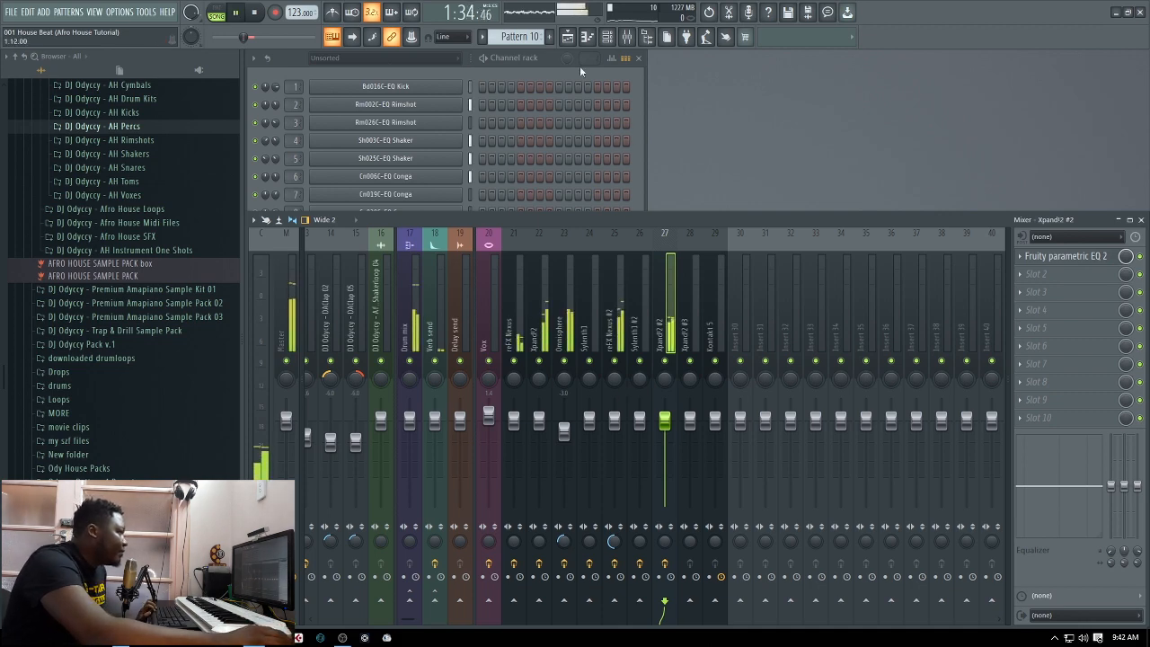
Stop playback, select Pattern 11 in the playlist, activate Track 16 and close the playlist
{"action": "left_click", "coordinate": [567, 36]}
{"action": "key", "text": "space"}
{"action": "left_click", "coordinate": [513, 511]}
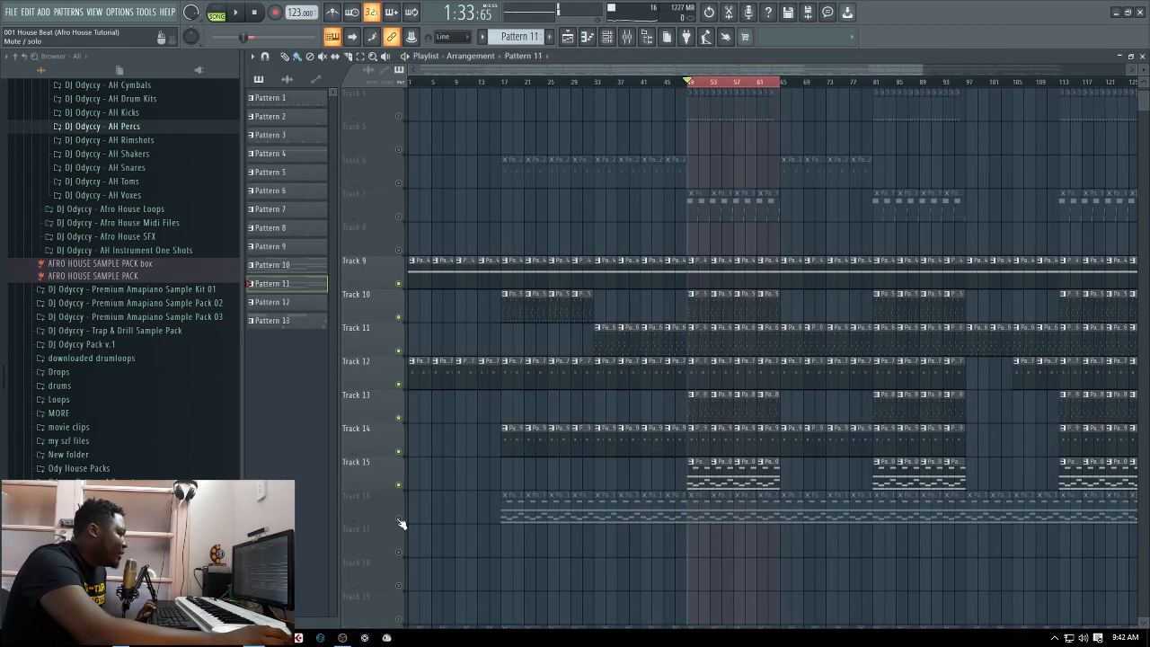
{"action": "left_click", "coordinate": [400, 521]}
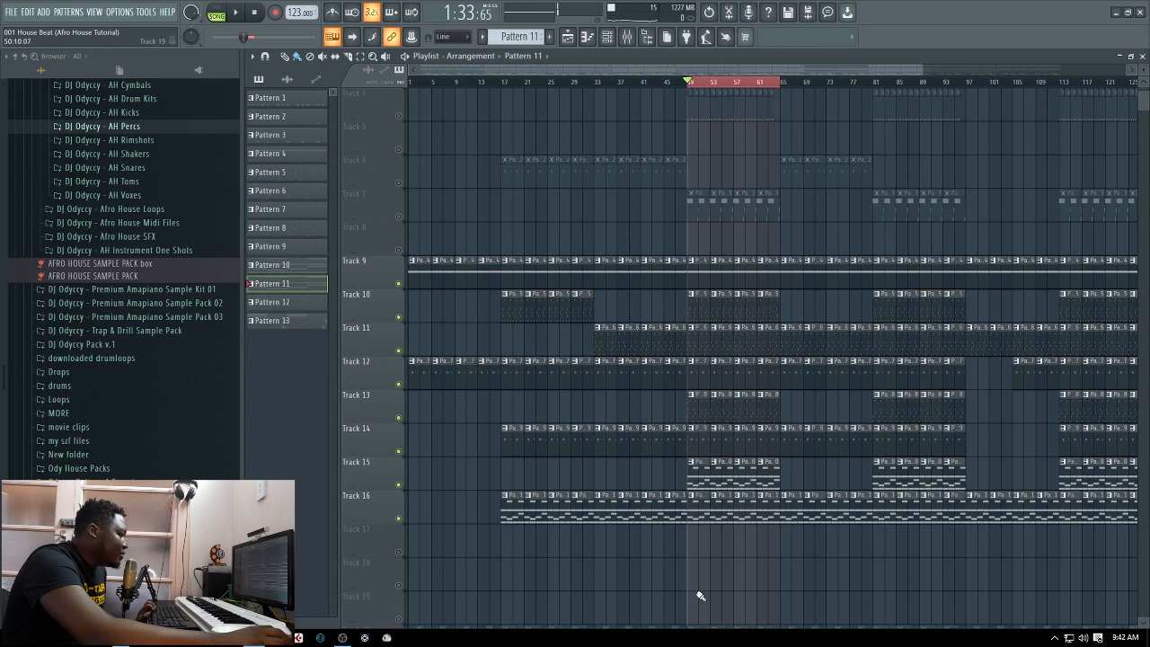
{"action": "left_click", "coordinate": [1142, 55]}
View the synth presets used by the Xpand!2 #2 and Xpand!2 #3 channels
{"action": "left_click", "coordinate": [644, 197]}
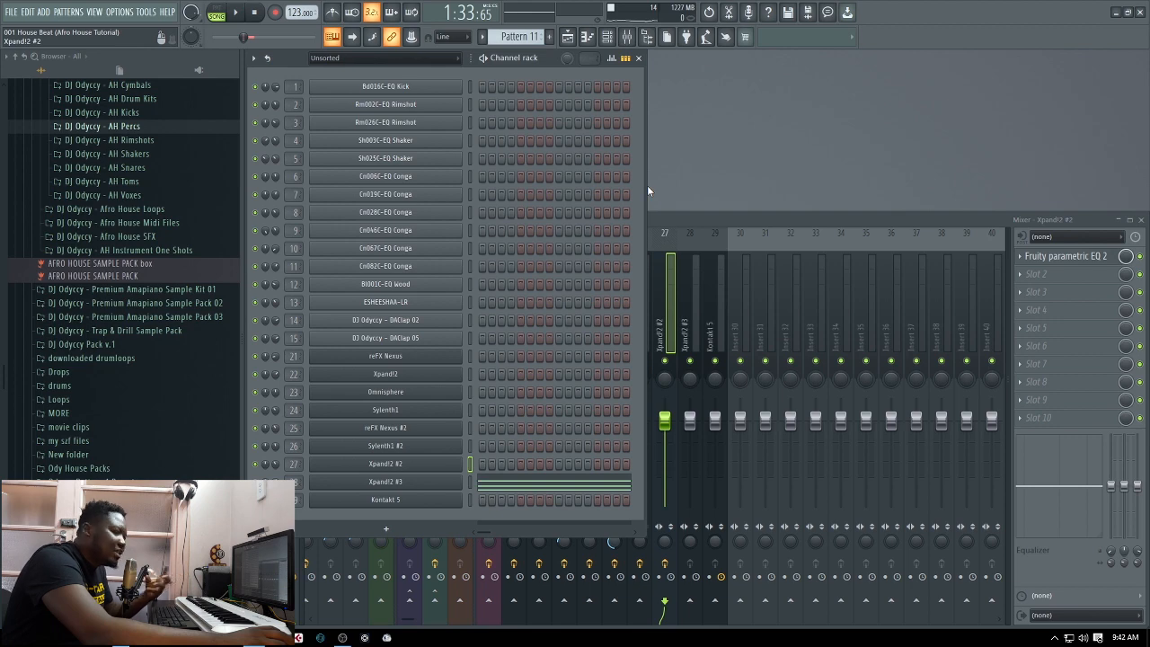
{"action": "left_click", "coordinate": [469, 482]}
{"action": "left_click", "coordinate": [418, 470]}
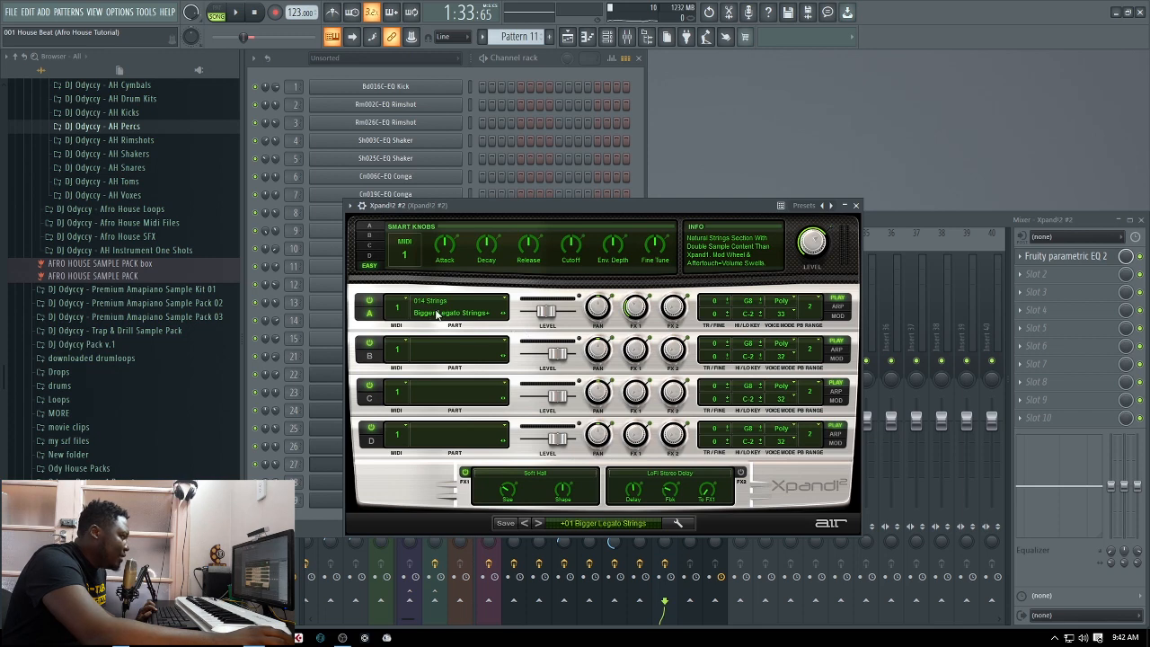
{"action": "left_click", "coordinate": [855, 205]}
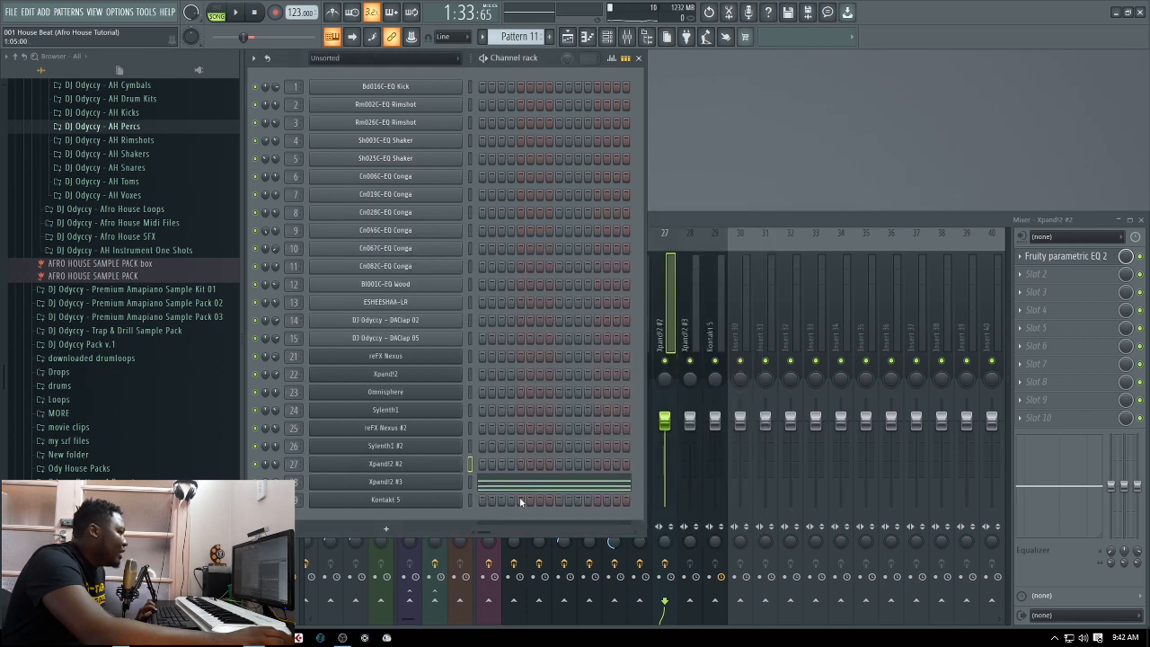
{"action": "left_click", "coordinate": [429, 483]}
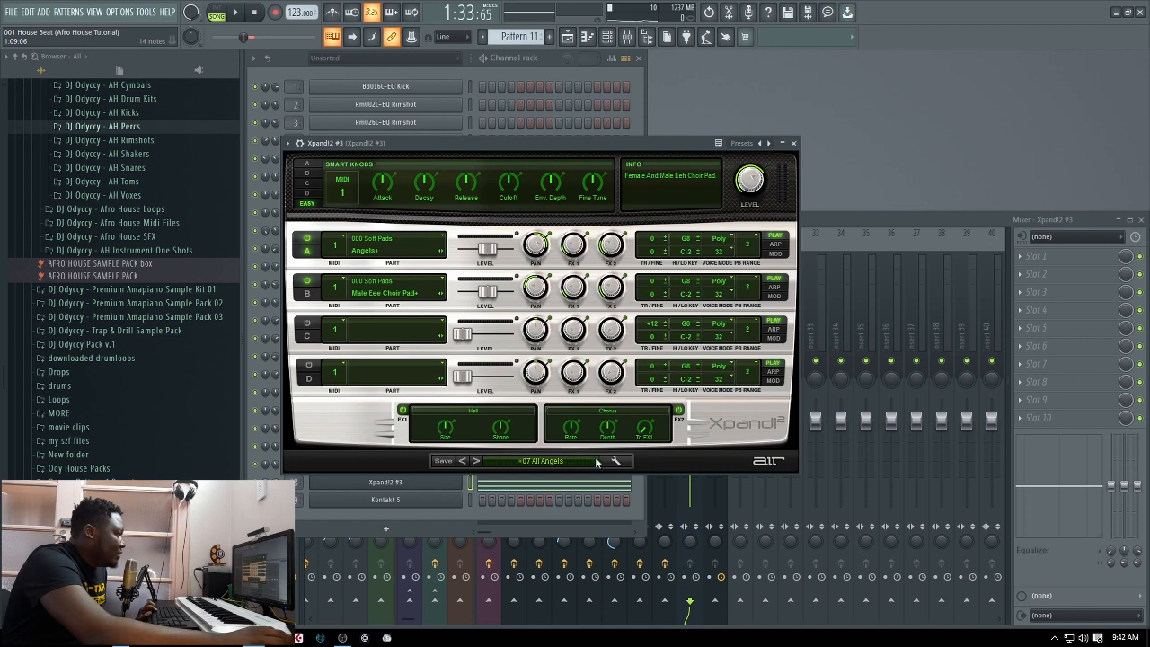
{"action": "left_click", "coordinate": [794, 144]}
Play the looped section from the playlist with Pattern 11 included, and return to the channel rack
{"action": "left_click", "coordinate": [568, 35]}
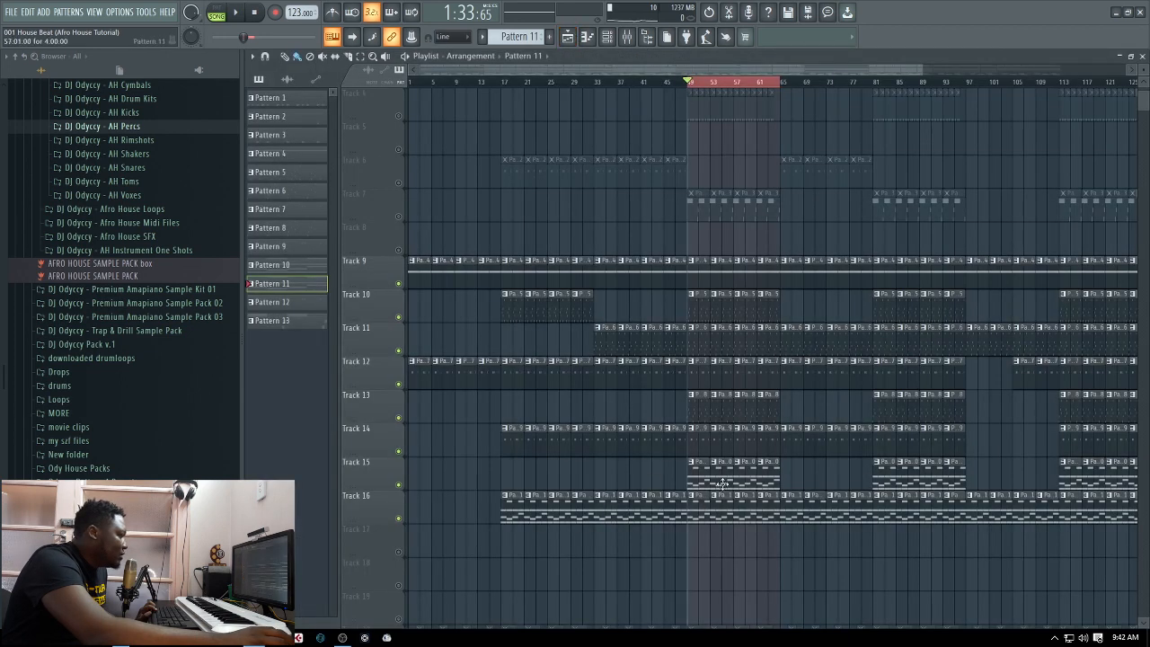
{"action": "key", "text": "space"}
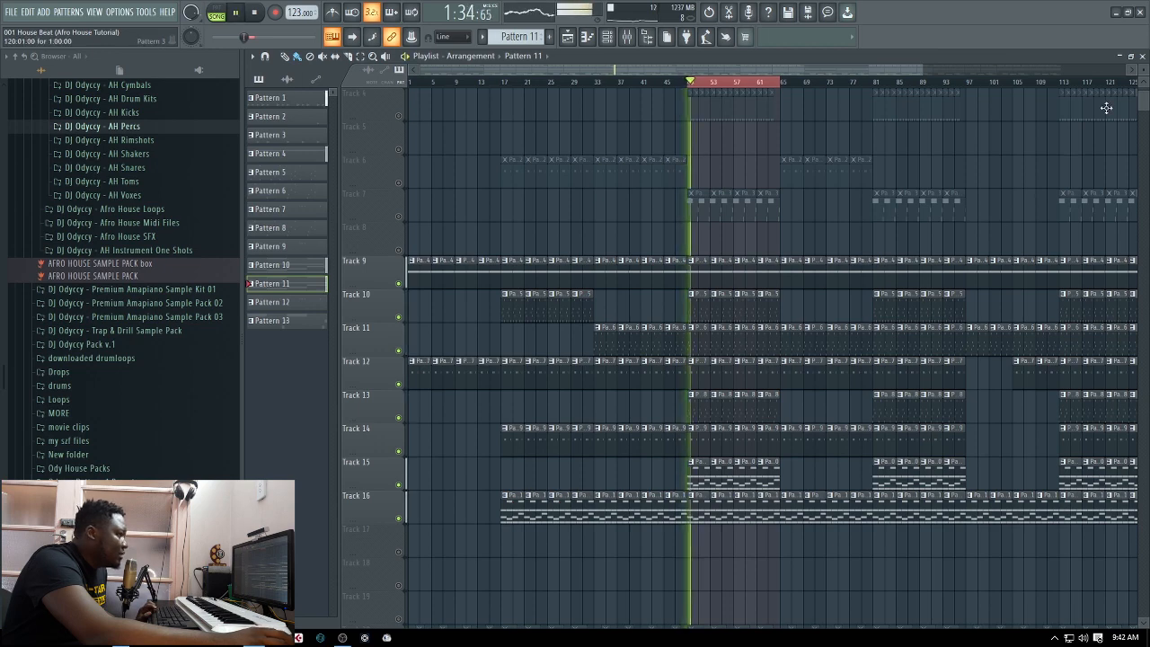
{"action": "left_click", "coordinate": [1142, 56]}
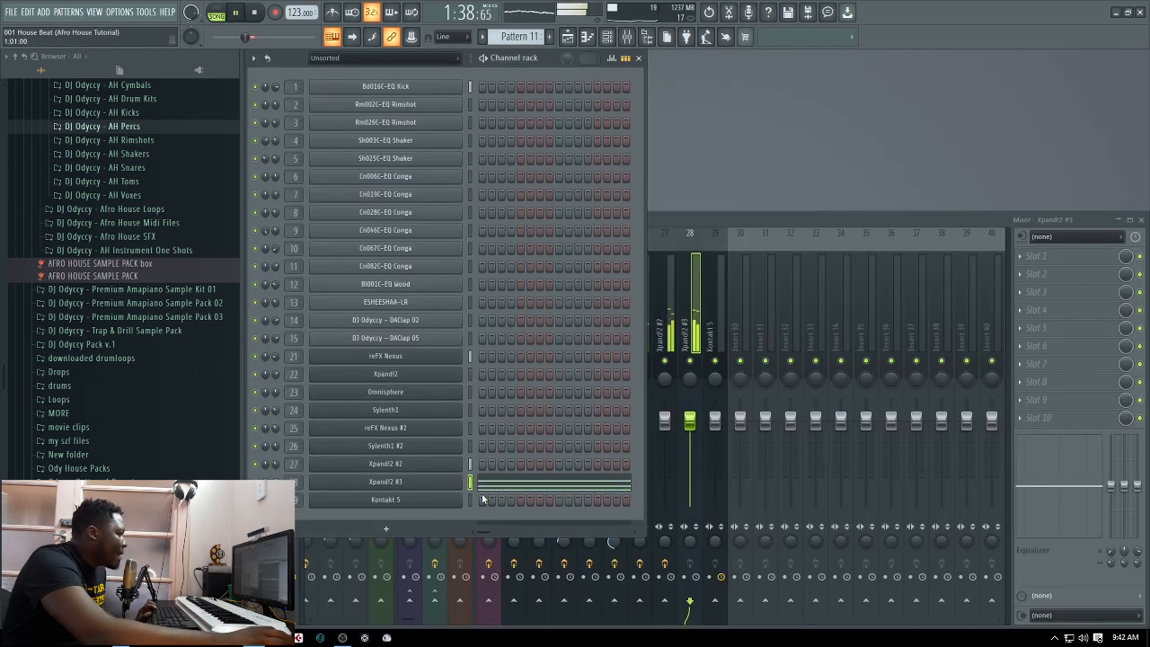
Audition Pattern 11 on its own in pattern mode from the playlist, return to the mixer and stop playback
{"action": "left_click", "coordinate": [576, 40]}
{"action": "scroll", "coordinate": [675, 311], "scroll_direction": "up", "scroll_amount": 3}
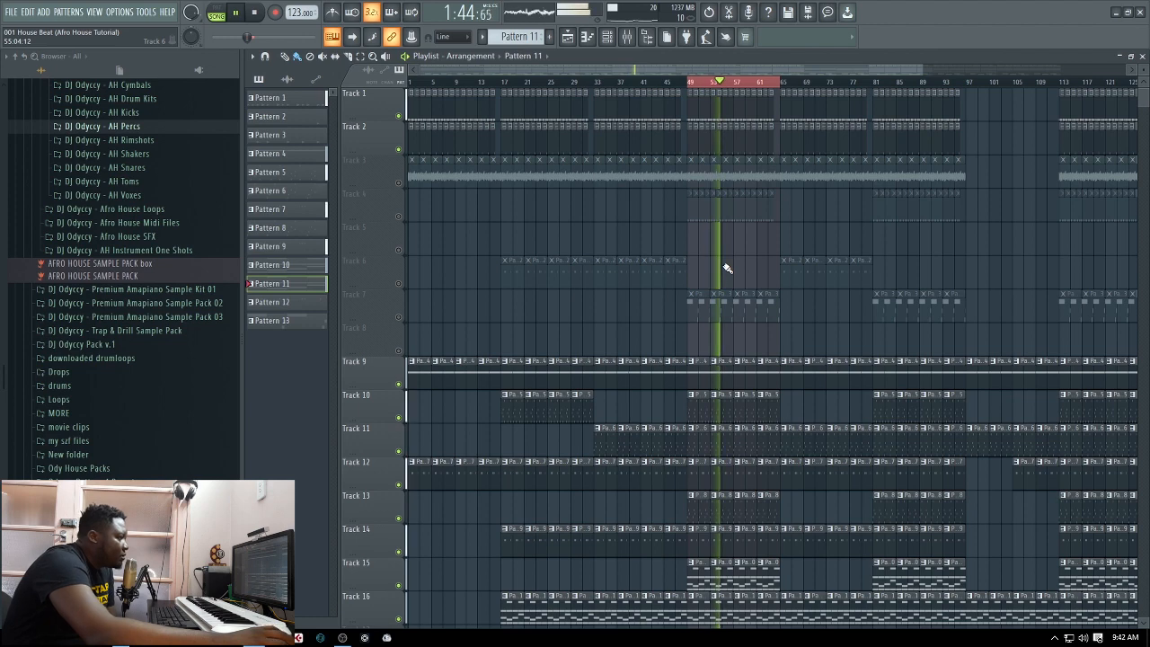
{"action": "scroll", "coordinate": [737, 266], "scroll_direction": "down", "scroll_amount": 3}
{"action": "left_click", "coordinate": [310, 303]}
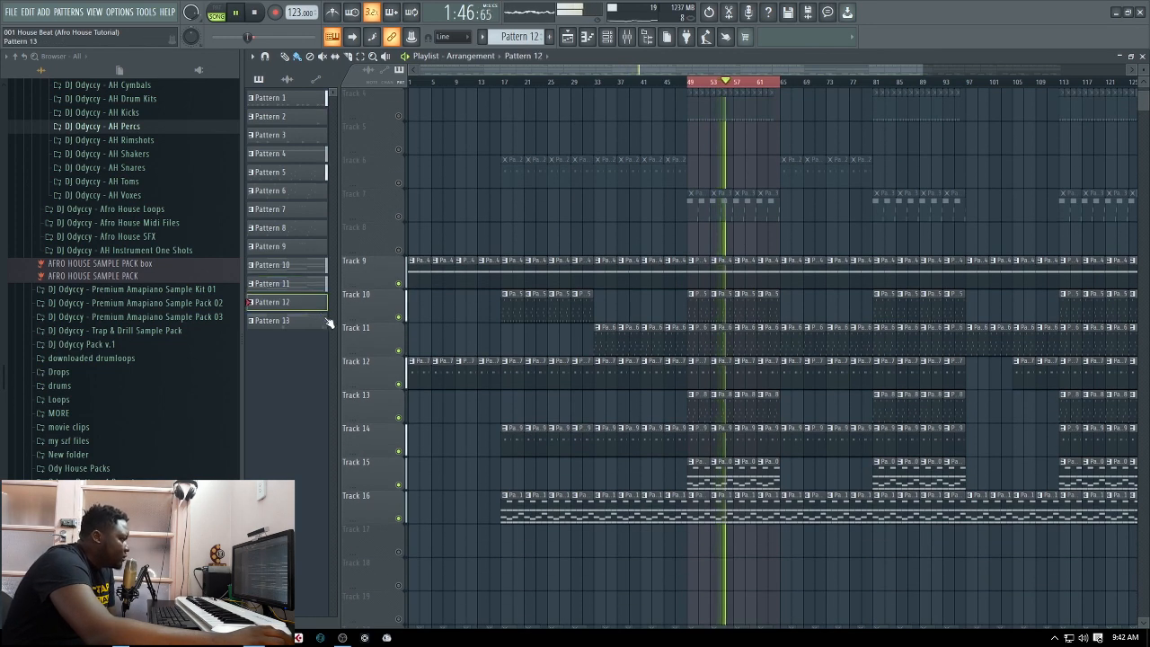
{"action": "left_click", "coordinate": [698, 517]}
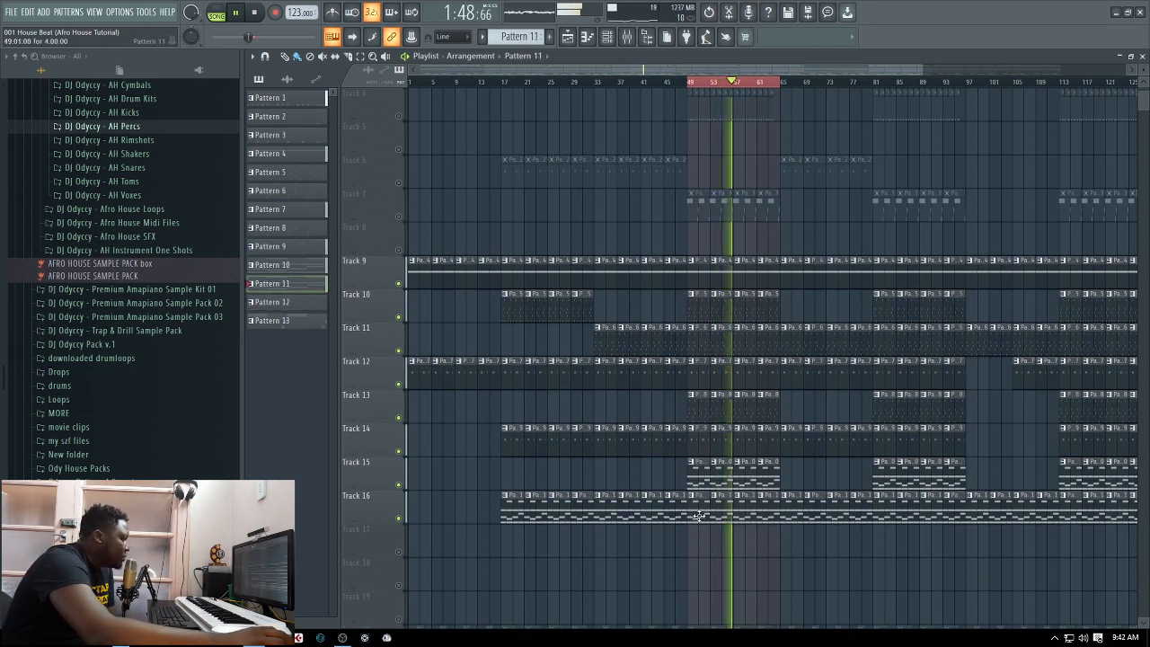
{"action": "left_click", "coordinate": [216, 12]}
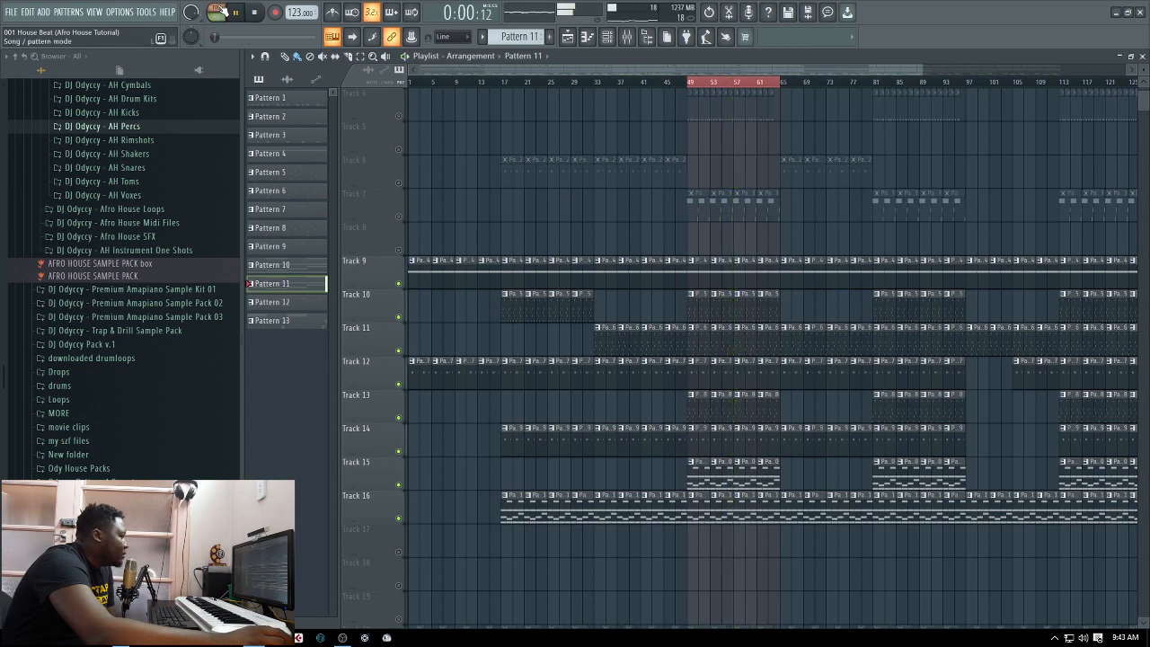
{"action": "left_click", "coordinate": [1142, 56]}
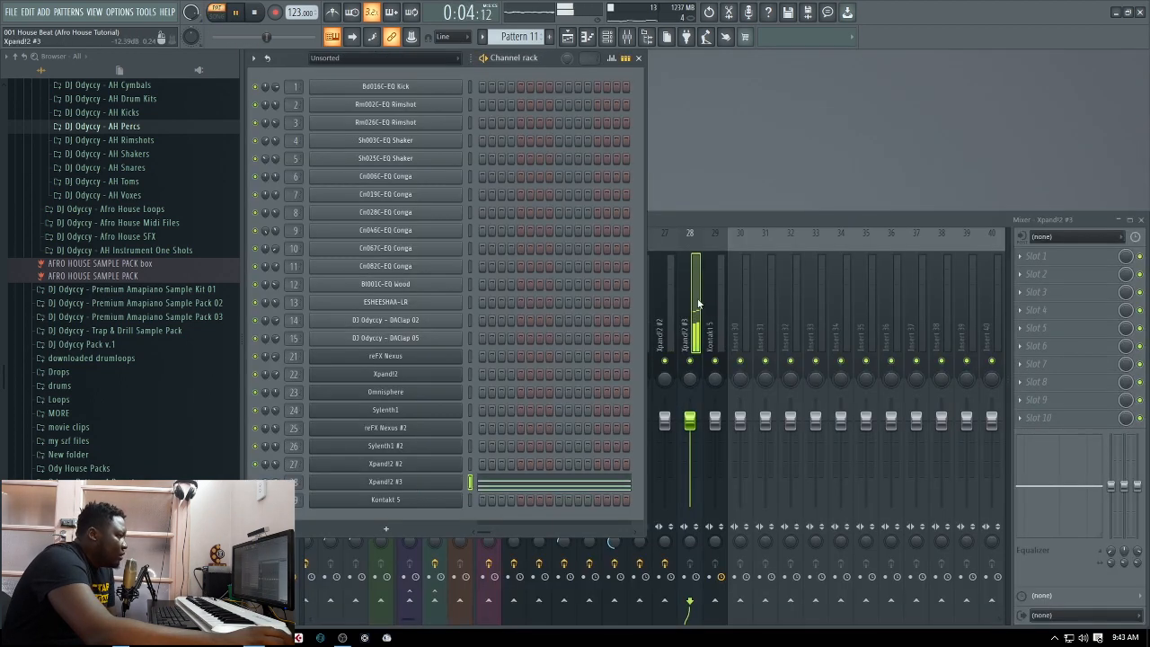
{"action": "key", "text": "space"}
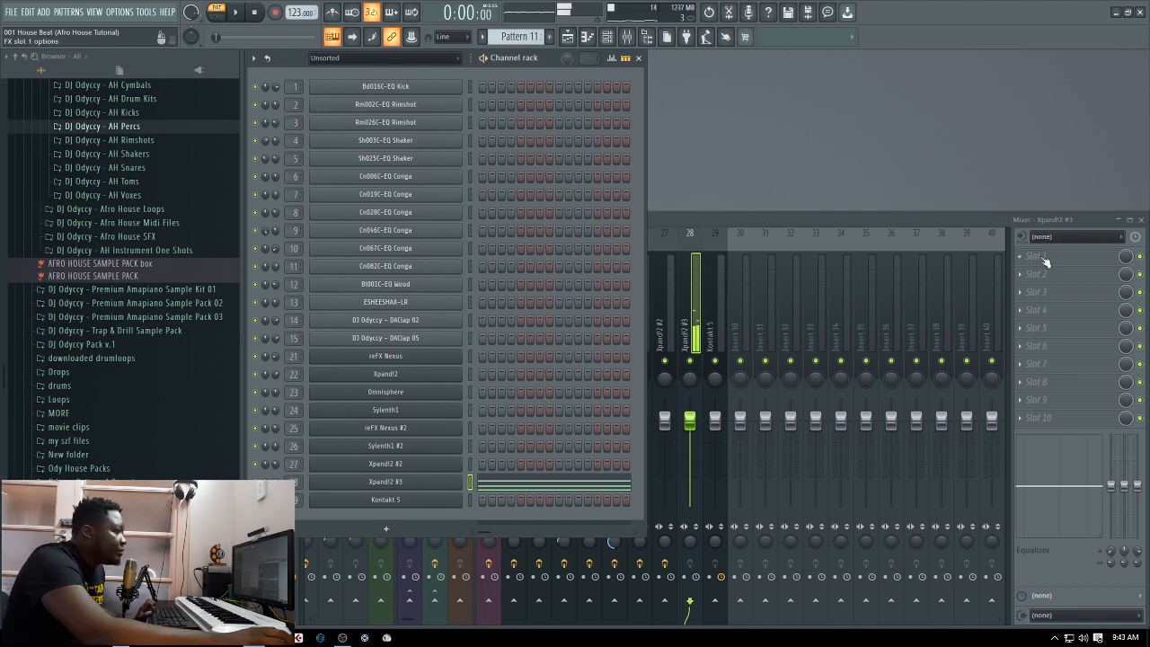
Add Fruity Parametric EQ 2 with the DJ Odyccy Cutoff preset to slot 1 of the Xpand!2 #3 track and move its window clear of the mixer tracks
{"action": "left_click", "coordinate": [1024, 258]}
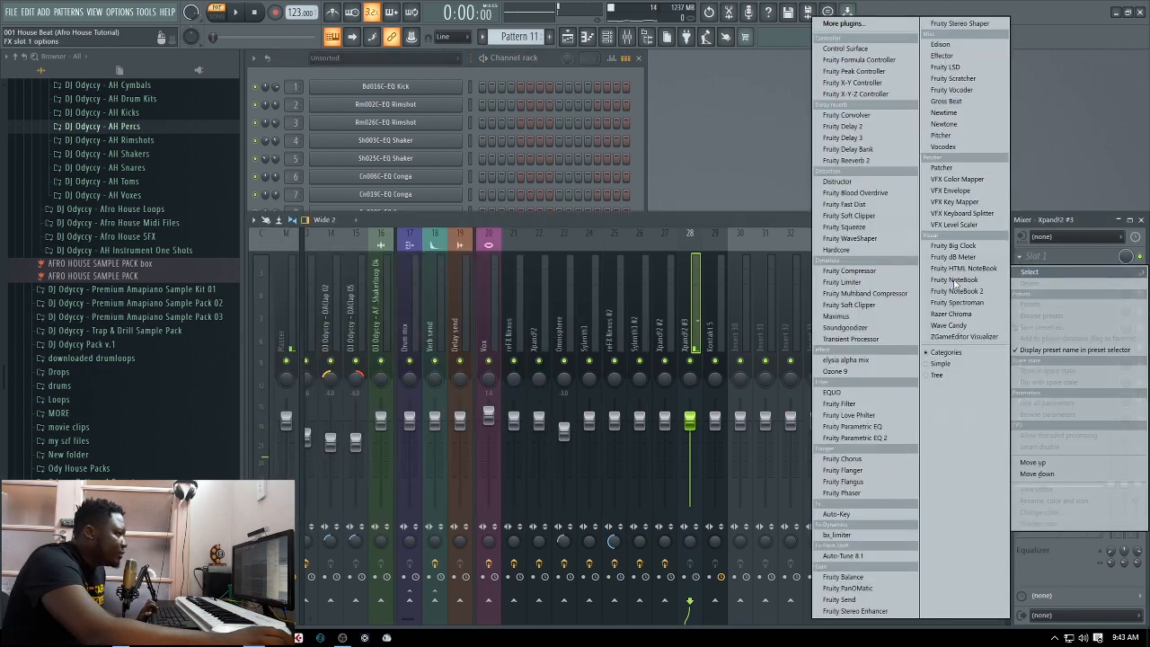
{"action": "left_click", "coordinate": [855, 438]}
{"action": "left_click", "coordinate": [623, 142]}
{"action": "left_click", "coordinate": [710, 163]}
{"action": "left_click_drag", "start_coordinate": [515, 146], "coordinate": [872, 85]}
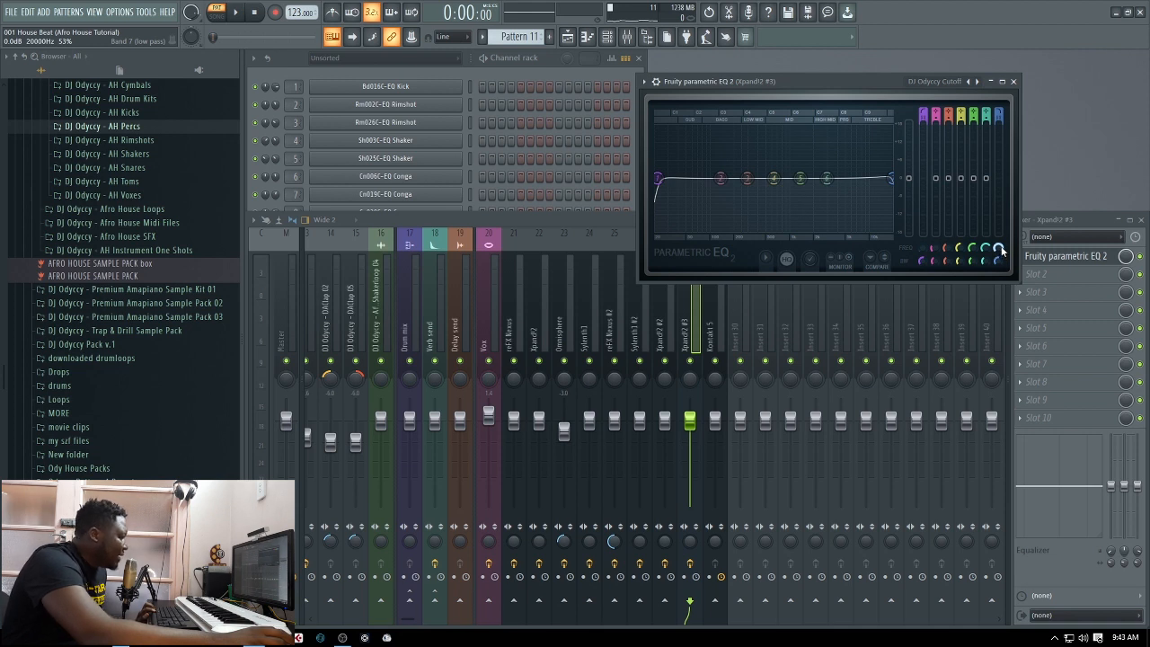
Sweep the Xpand!2 #3 EQ's low-pass band down into the low mids while Pattern 11 plays, and stop playback
{"action": "mouse_move", "coordinate": [1003, 250]}
{"action": "left_mouse_down"}
{"action": "mouse_move", "coordinate": [903, 251]}
{"action": "mouse_move", "coordinate": [1023, 252]}
{"action": "left_mouse_up"}
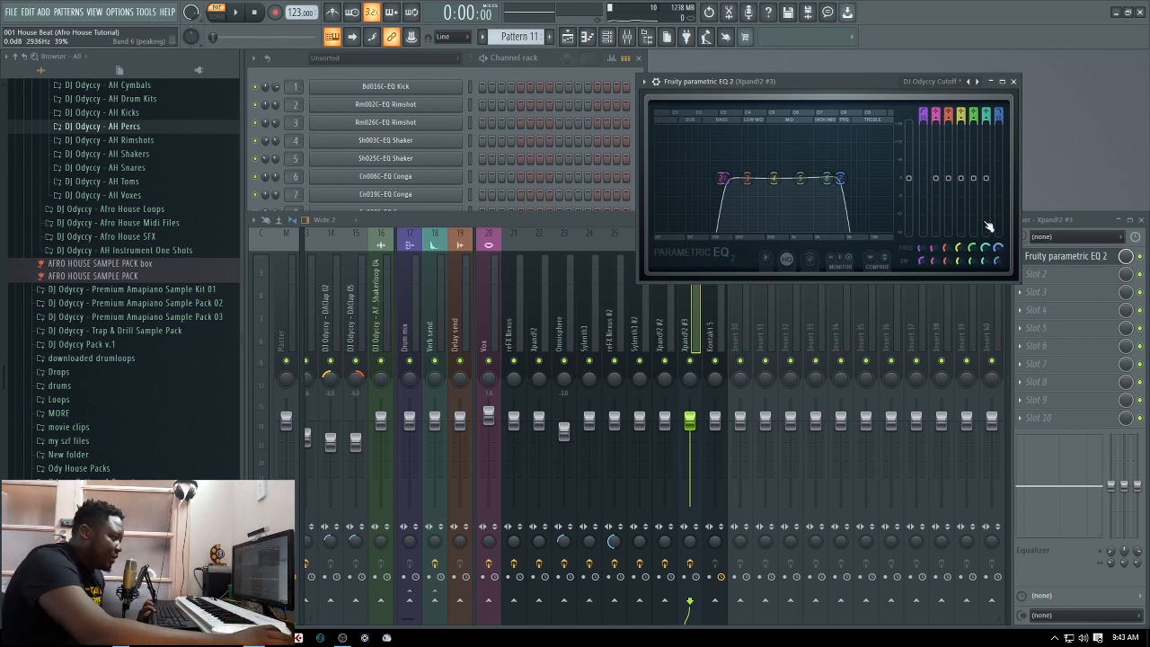
{"action": "key", "text": "space"}
{"action": "left_click_drag", "start_coordinate": [840, 178], "coordinate": [749, 178]}
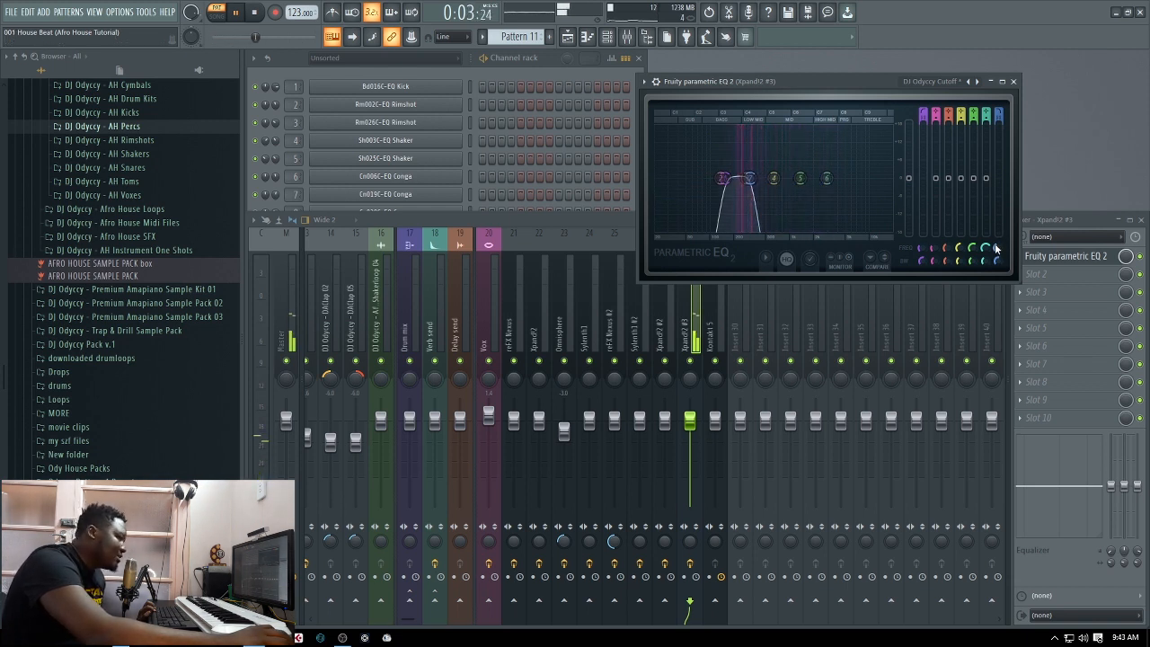
{"action": "key", "text": "space"}
Set the EQ's low-pass band to 8902 Hz and its high-pass band to 219 Hz, auditioning Pattern 11 between adjustments
{"action": "left_click_drag", "start_coordinate": [1001, 253], "coordinate": [1001, 205]}
{"action": "key", "text": "space"}
{"action": "key", "text": "space"}
{"action": "mouse_move", "coordinate": [920, 250]}
{"action": "left_mouse_down"}
{"action": "mouse_move", "coordinate": [920, 239]}
{"action": "mouse_move", "coordinate": [921, 260]}
{"action": "mouse_move", "coordinate": [923, 244]}
{"action": "left_mouse_up"}
{"action": "key", "text": "space"}
{"action": "key", "text": "space"}
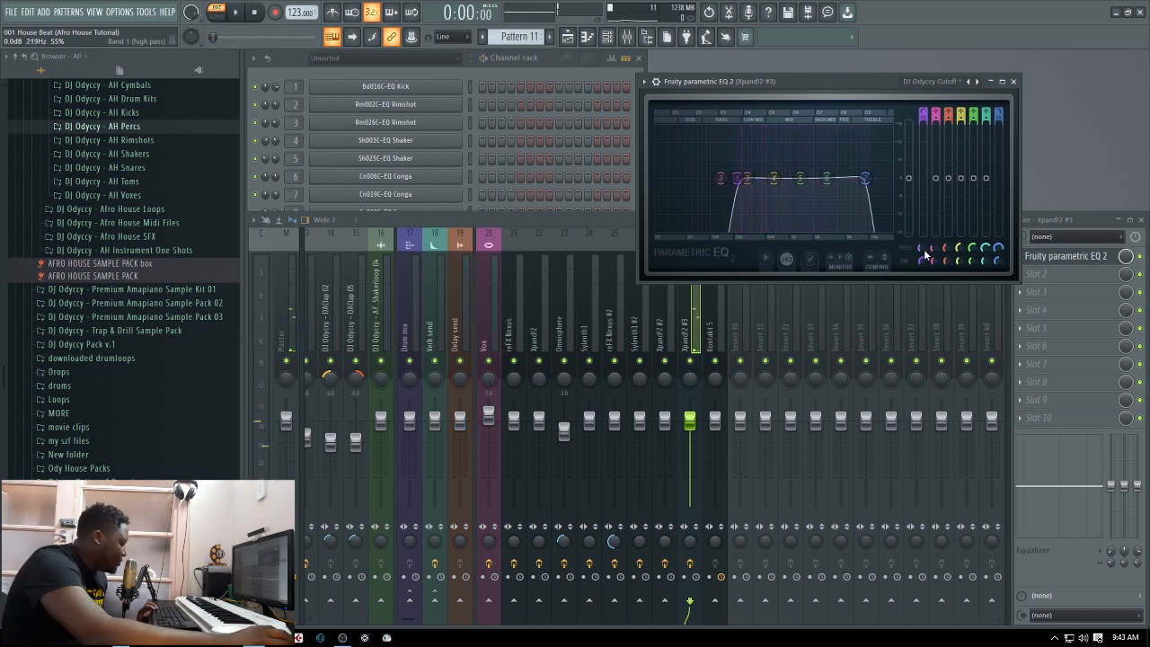
Lower the EQ's low-pass cutoff further, replay Pattern 11 and close the Xpand!2 #3 EQ
{"action": "key", "text": "space"}
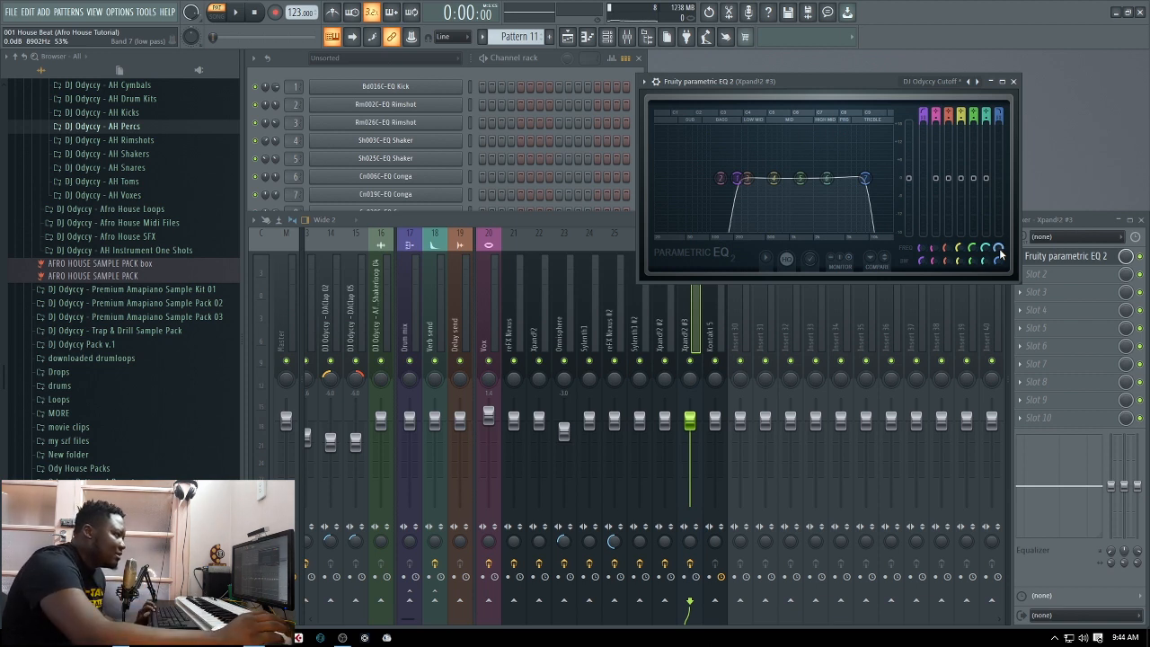
{"action": "key", "text": "space"}
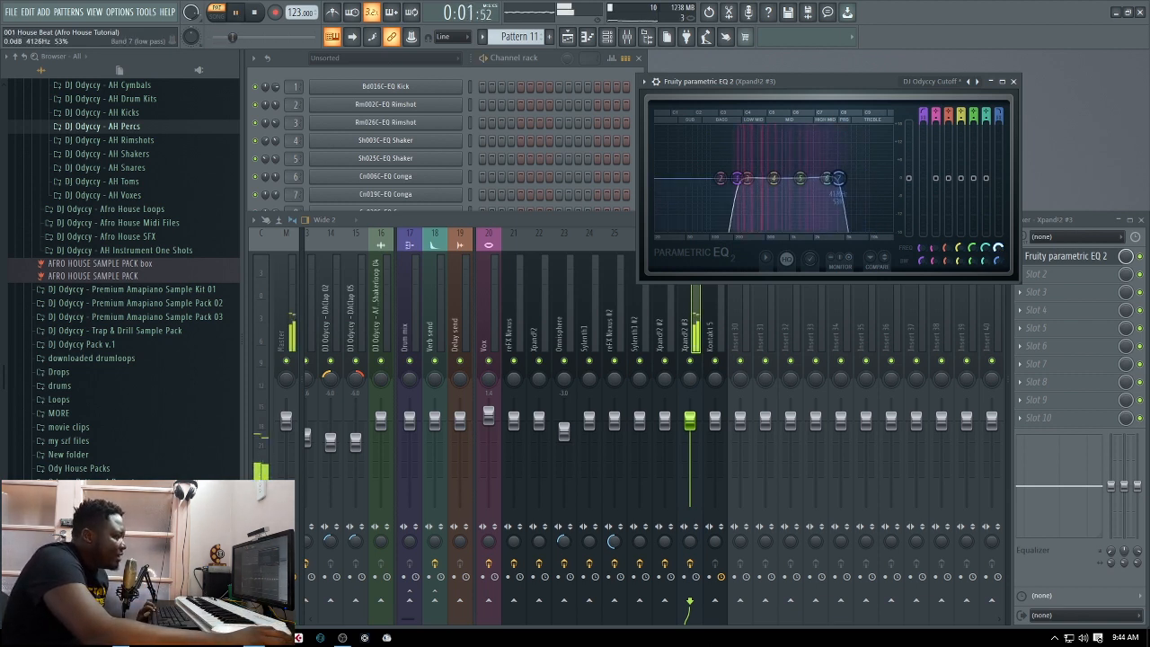
{"action": "left_click", "coordinate": [1013, 82]}
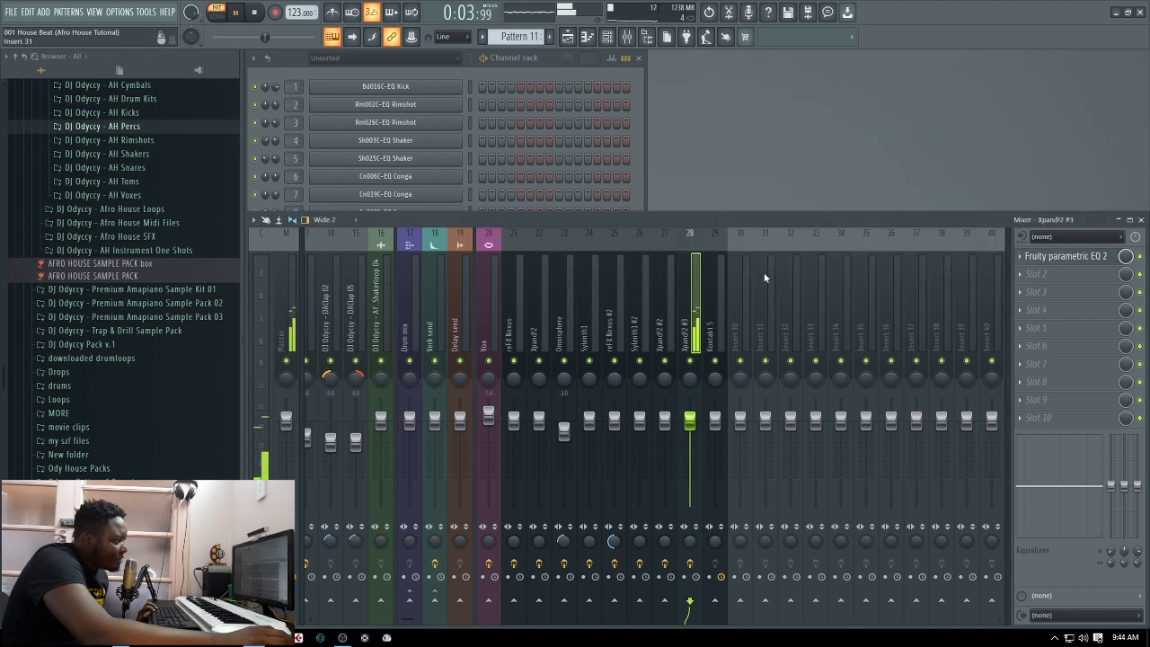
Switch playback to song mode for the looped section and return from the playlist to the mixer
{"action": "left_click", "coordinate": [568, 37]}
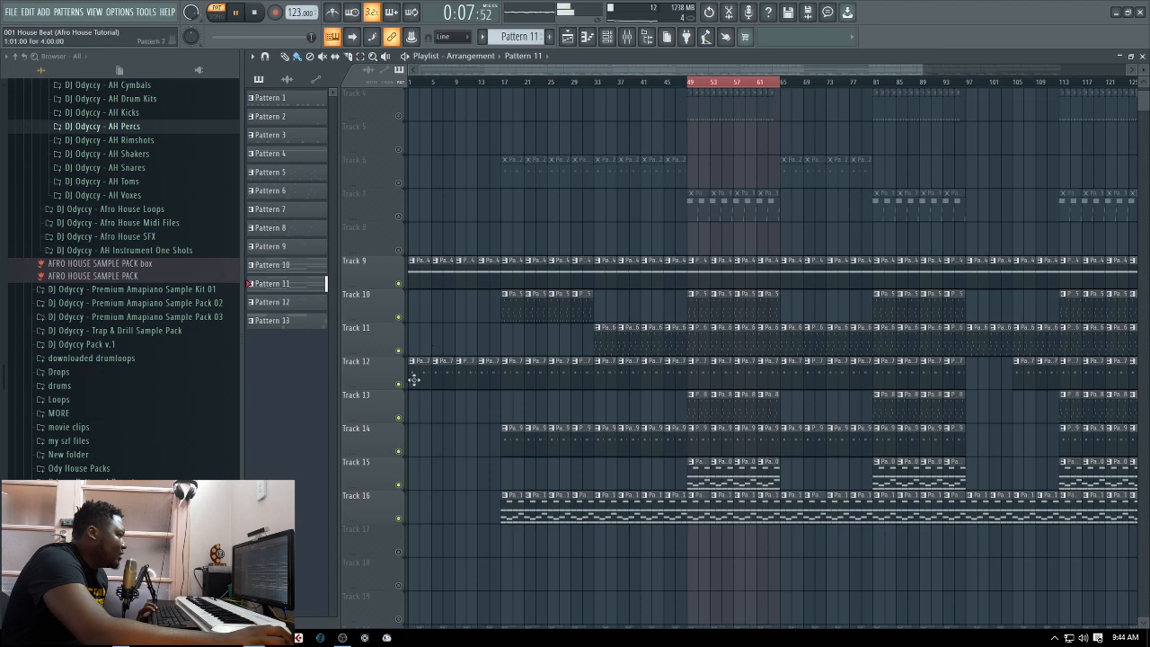
{"action": "key", "text": "l"}
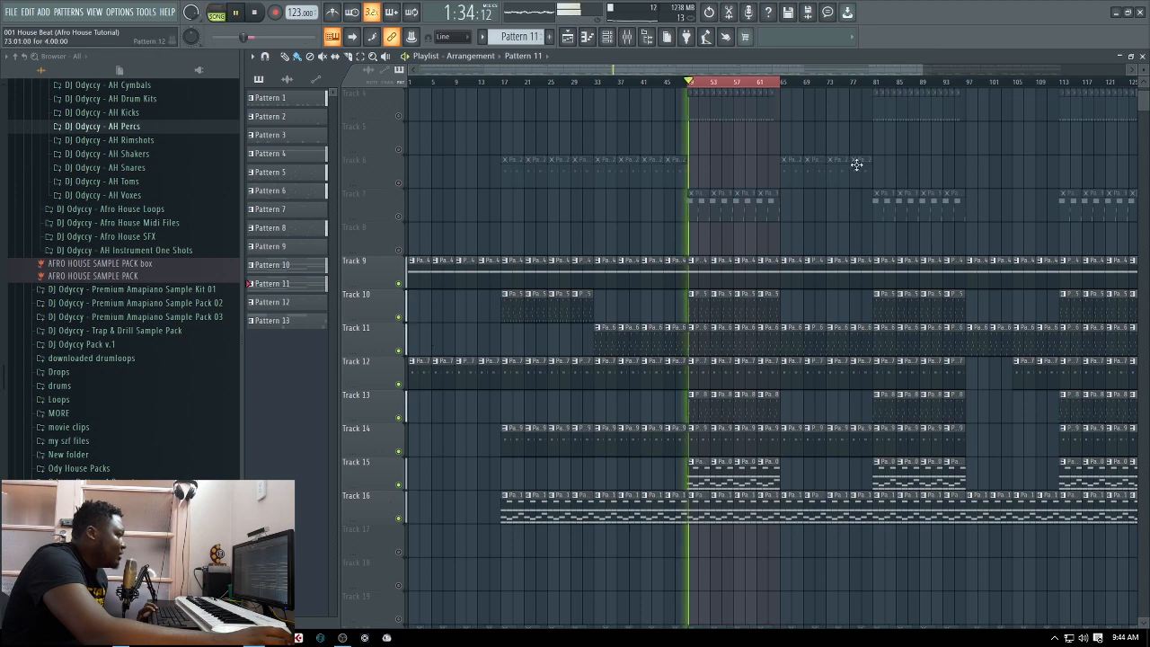
{"action": "left_click", "coordinate": [1141, 56]}
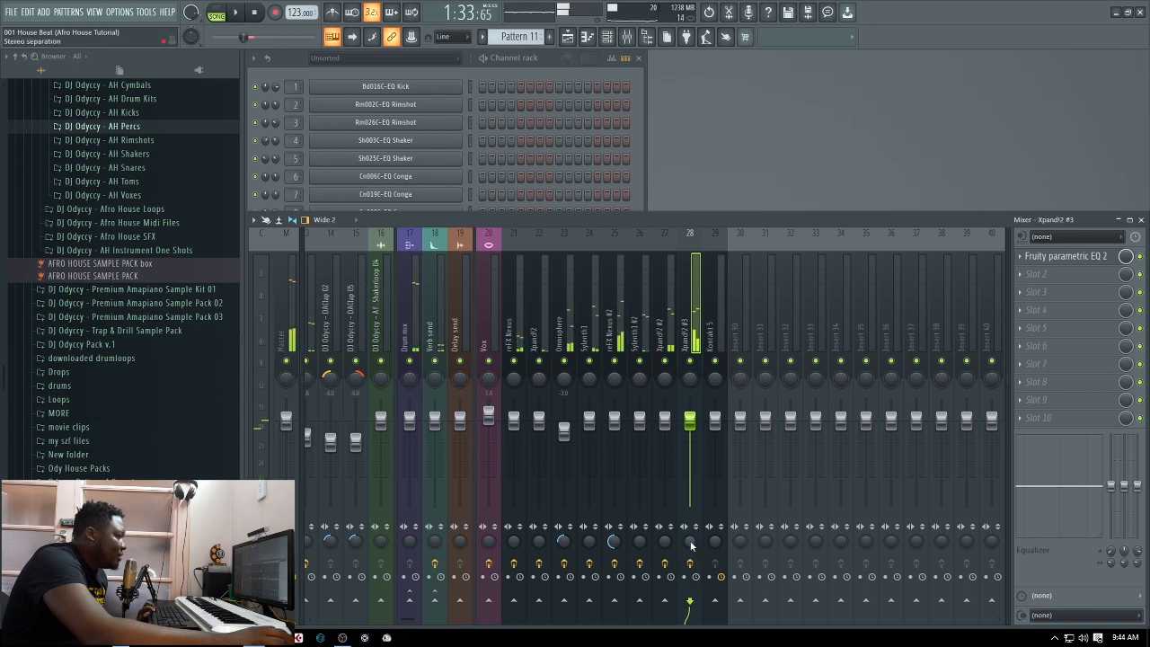
Widen the Xpand!2 #3 track's stereo separation and lower its volume to about -4 dB while the loop plays, and stop playback
{"action": "key", "text": "space"}
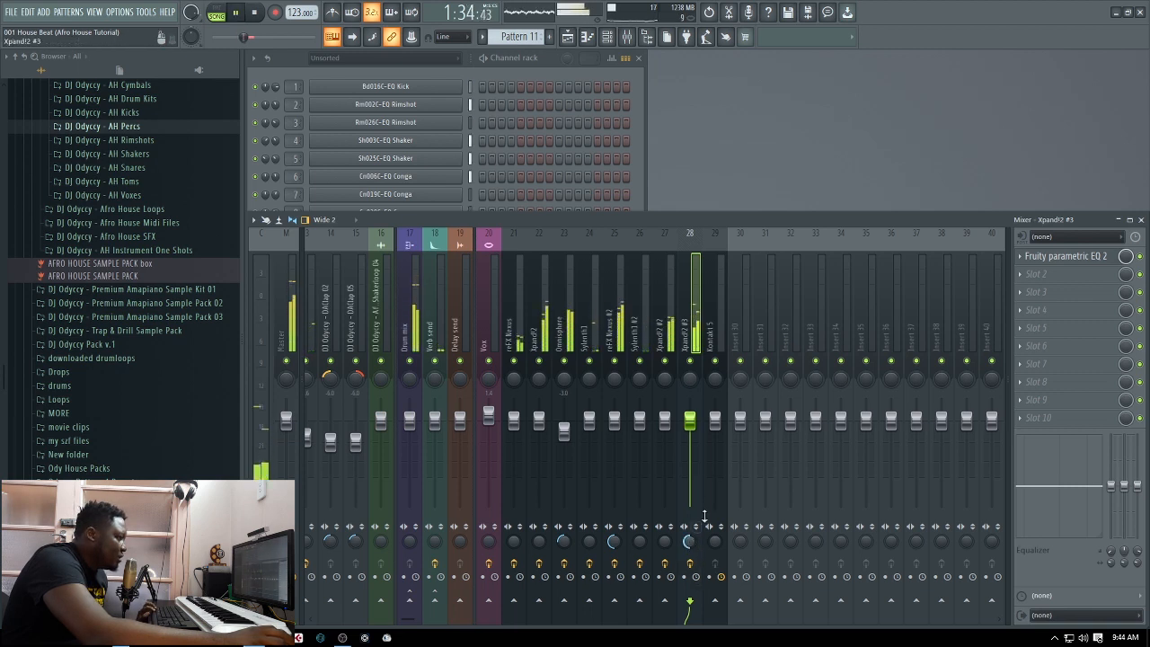
{"action": "left_click_drag", "start_coordinate": [689, 420], "coordinate": [689, 436]}
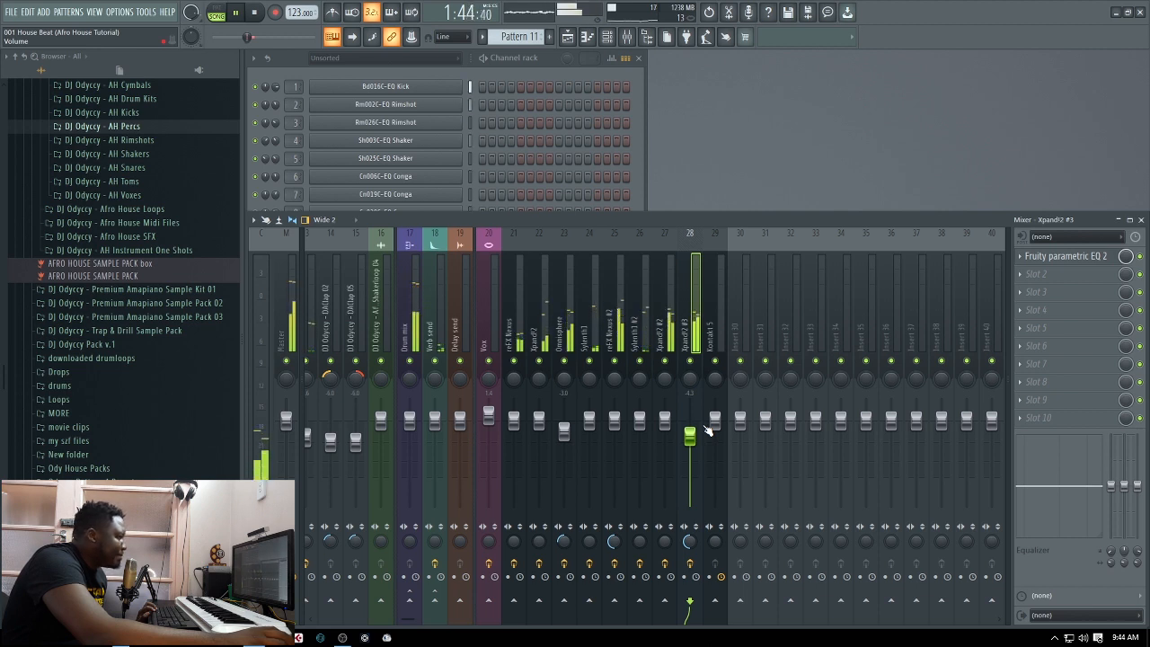
{"action": "key", "text": "space"}
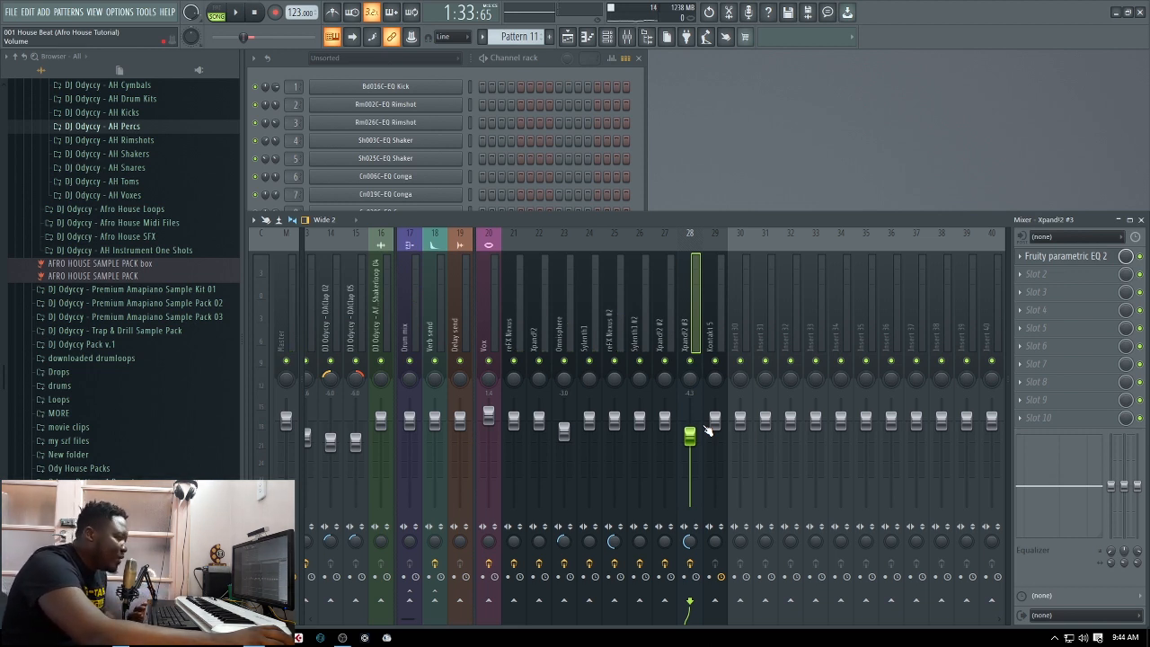
Activate playlist Tracks 20, 21 and 22 with the vocal clips and select the Afro House Vocal Loop clip
{"action": "left_click", "coordinate": [637, 159]}
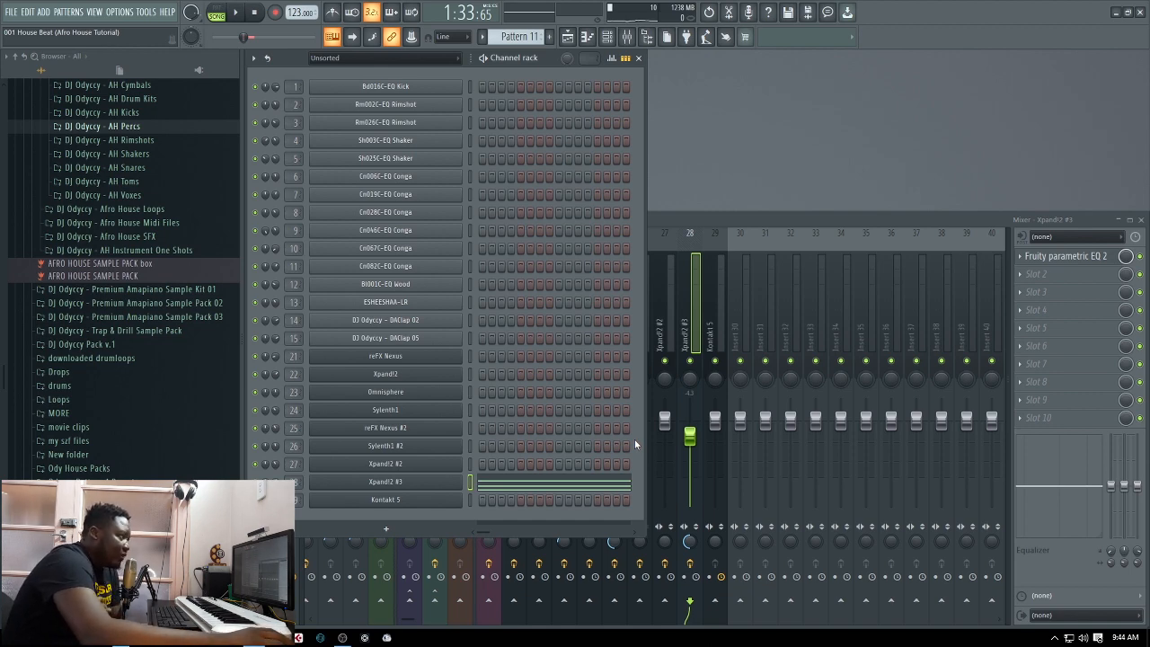
{"action": "left_click", "coordinate": [568, 36]}
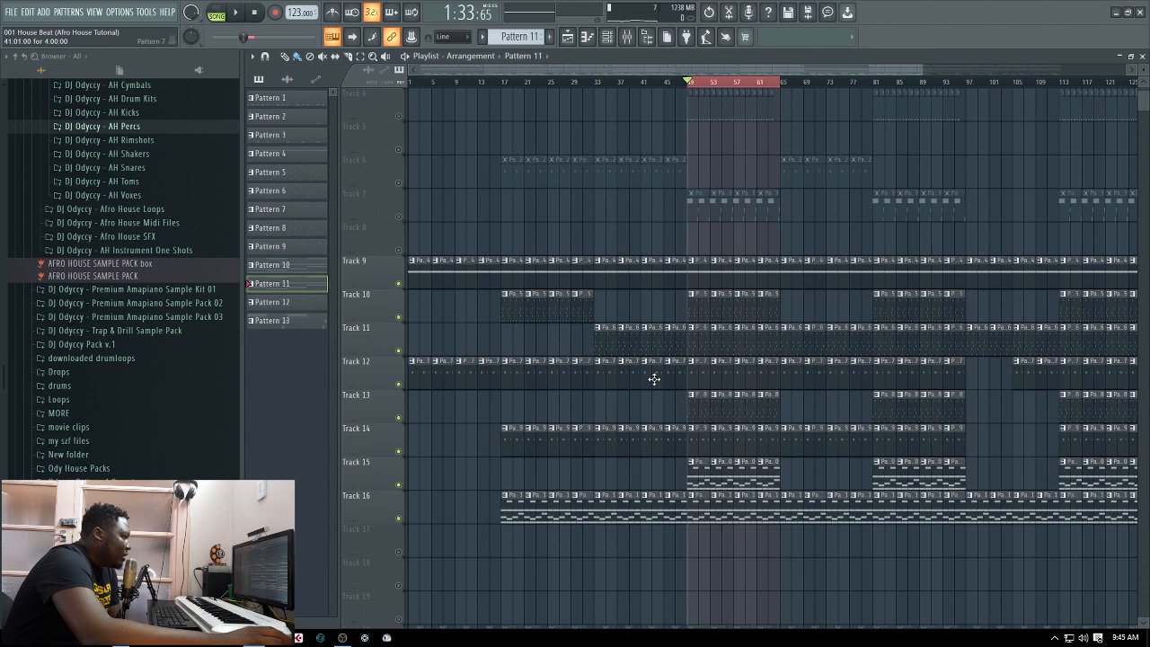
{"action": "scroll", "coordinate": [723, 464], "scroll_direction": "up", "scroll_amount": 3}
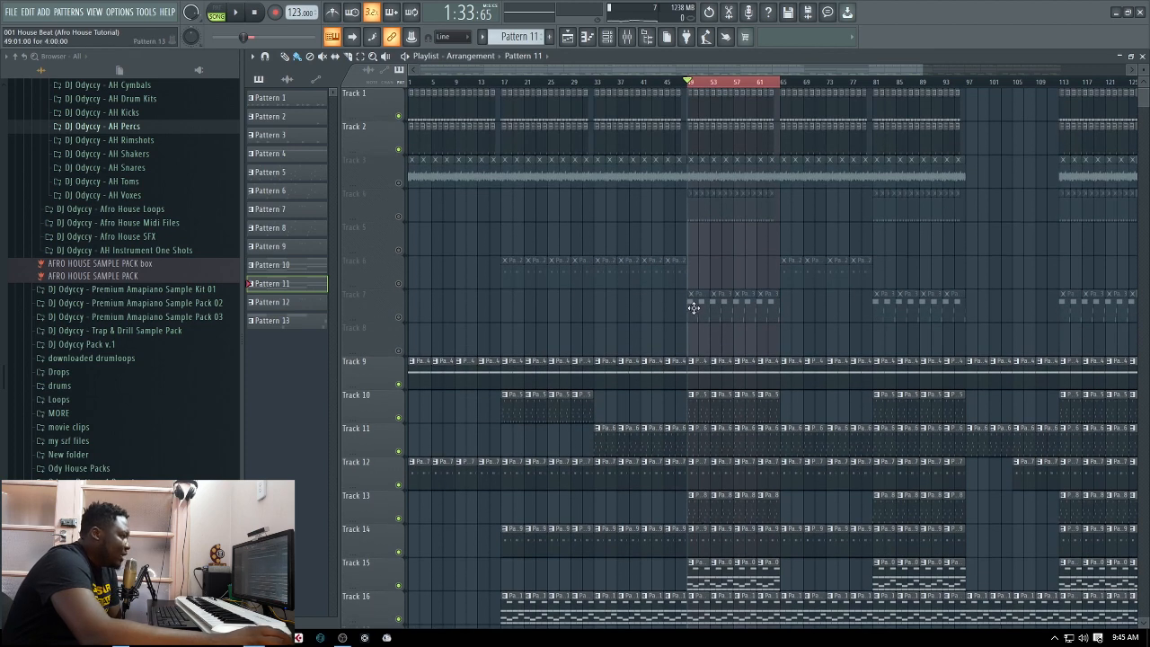
{"action": "scroll", "coordinate": [723, 297], "scroll_direction": "down", "scroll_amount": 10}
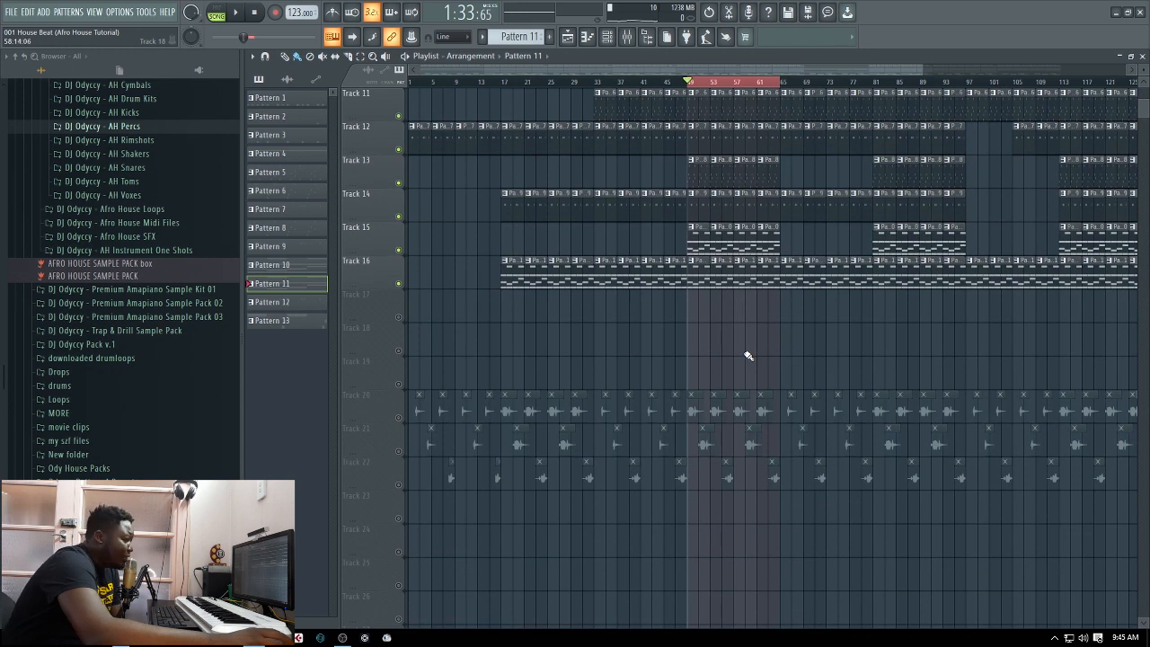
{"action": "left_click", "coordinate": [400, 418]}
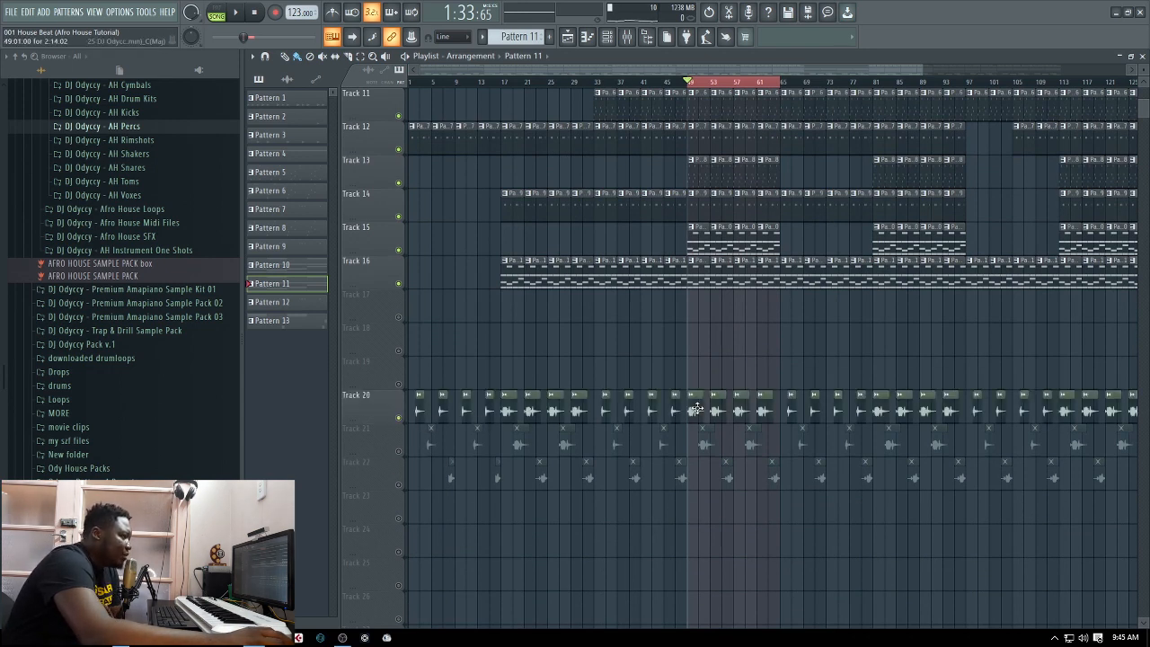
{"action": "left_click", "coordinate": [696, 409]}
{"action": "left_click", "coordinate": [399, 451]}
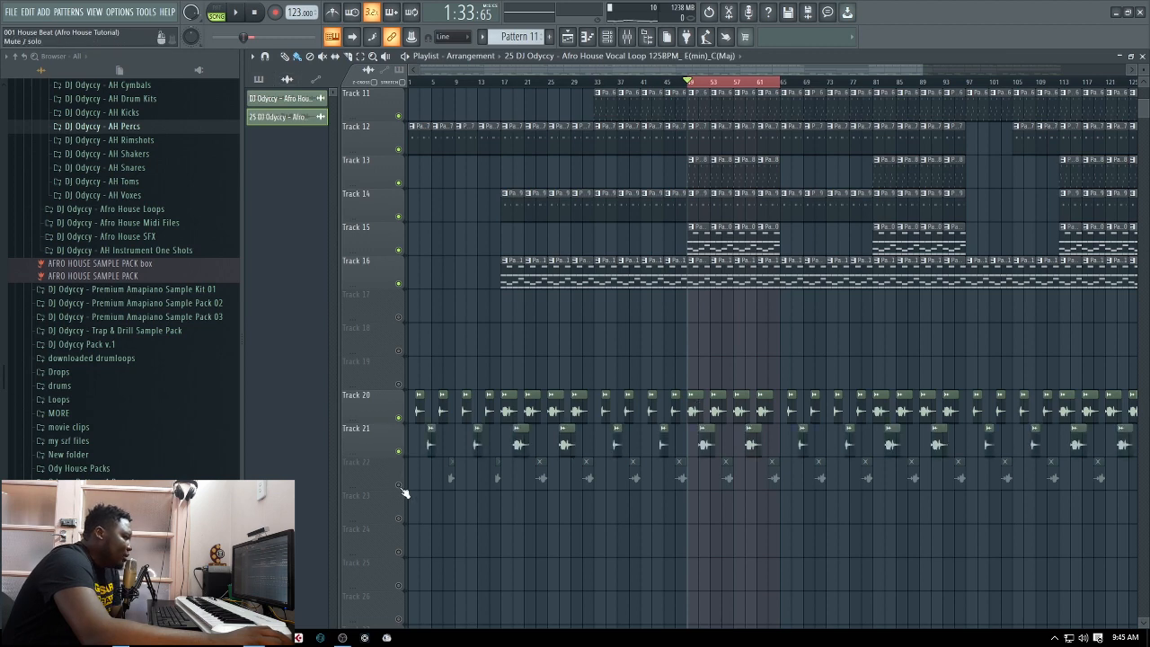
{"action": "left_click", "coordinate": [400, 485]}
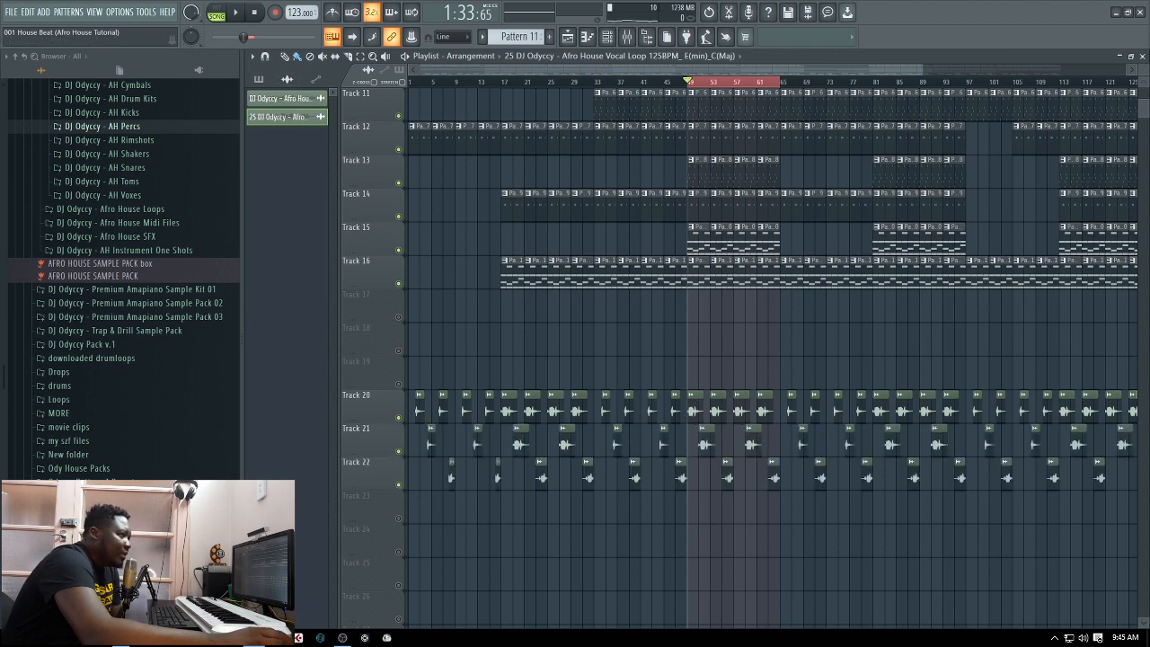
Play the looped section with the vocals included and select the Vox track in the mixer
{"action": "left_click", "coordinate": [1142, 56]}
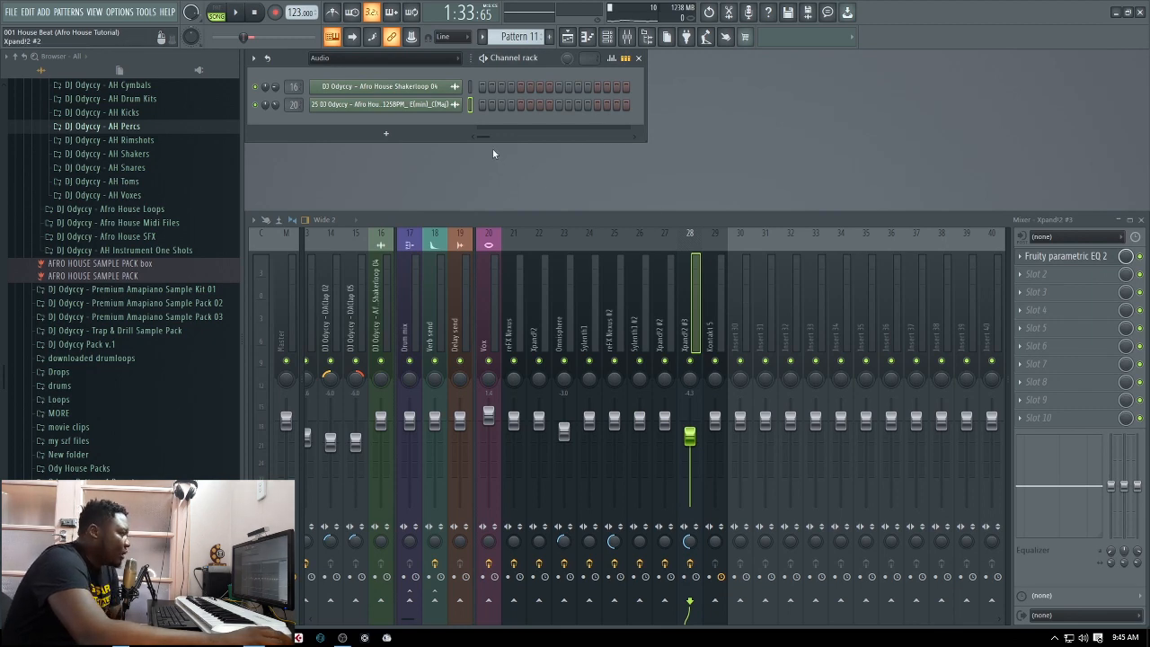
{"action": "left_click", "coordinate": [568, 36]}
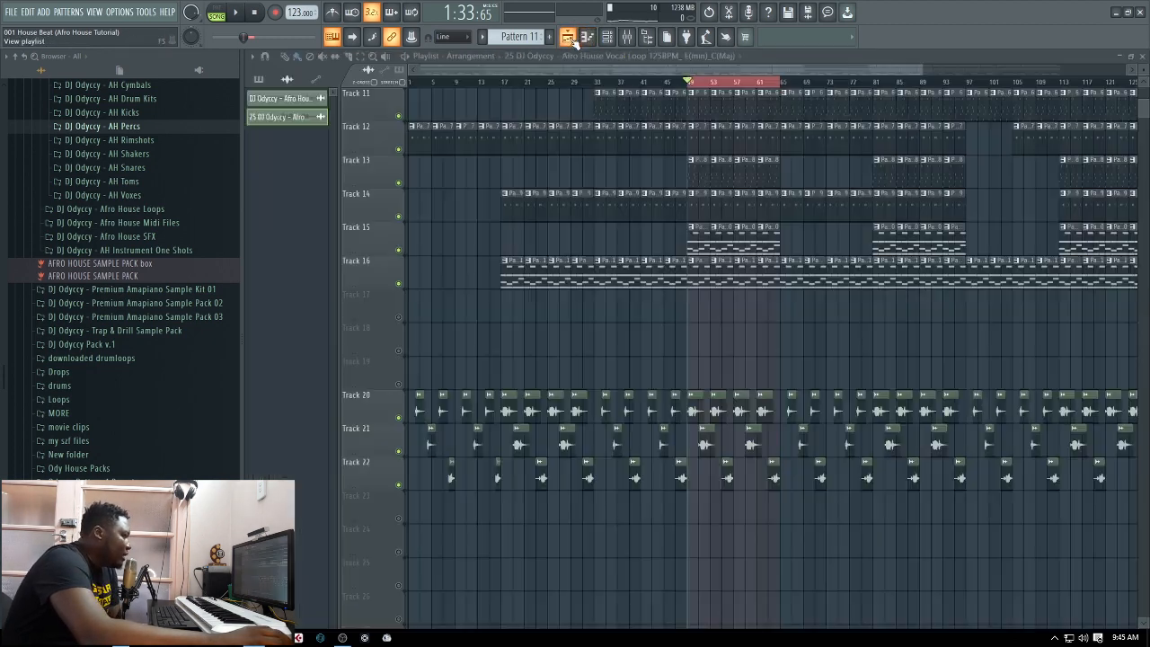
{"action": "left_click", "coordinate": [237, 12]}
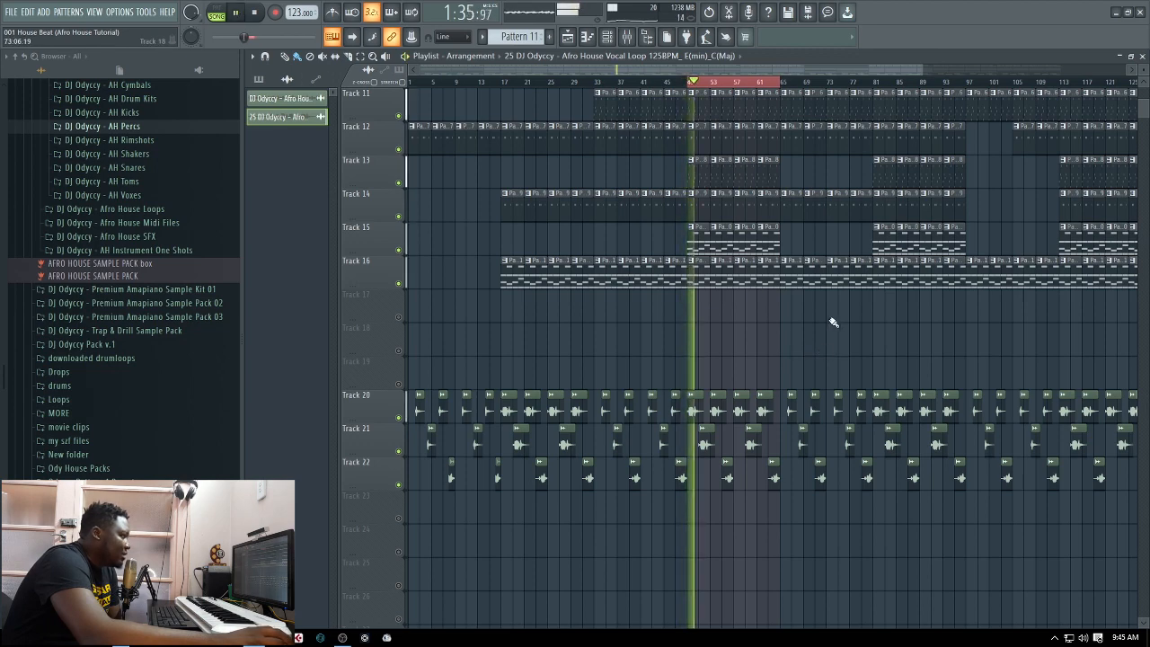
{"action": "left_click", "coordinate": [627, 37]}
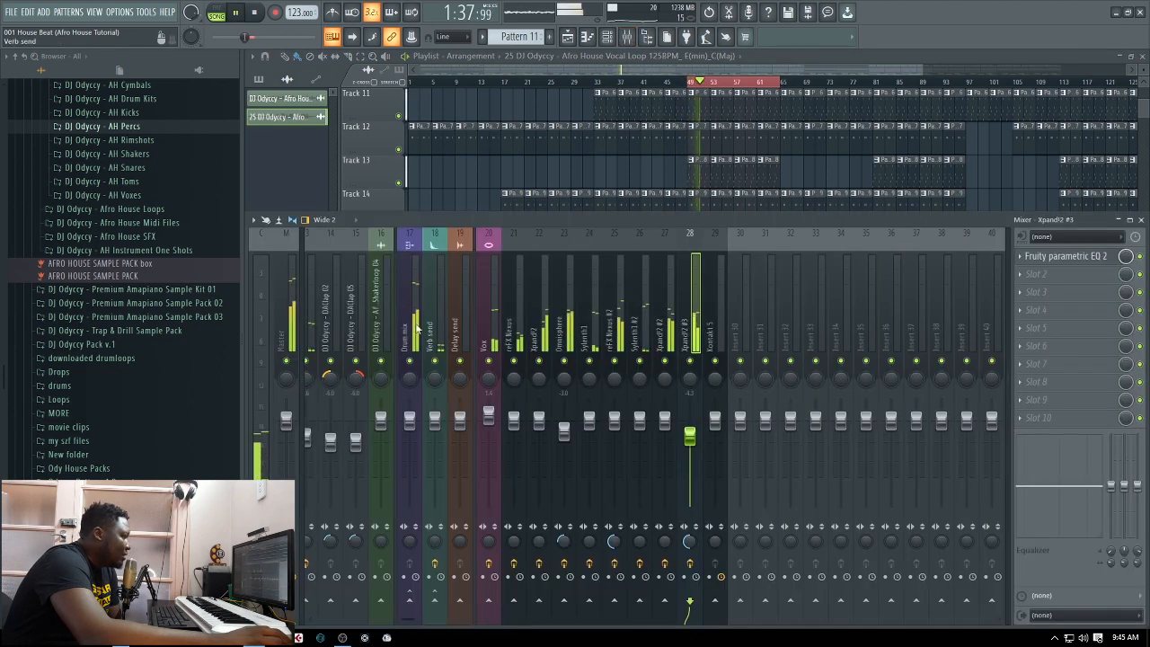
{"action": "left_click", "coordinate": [485, 339]}
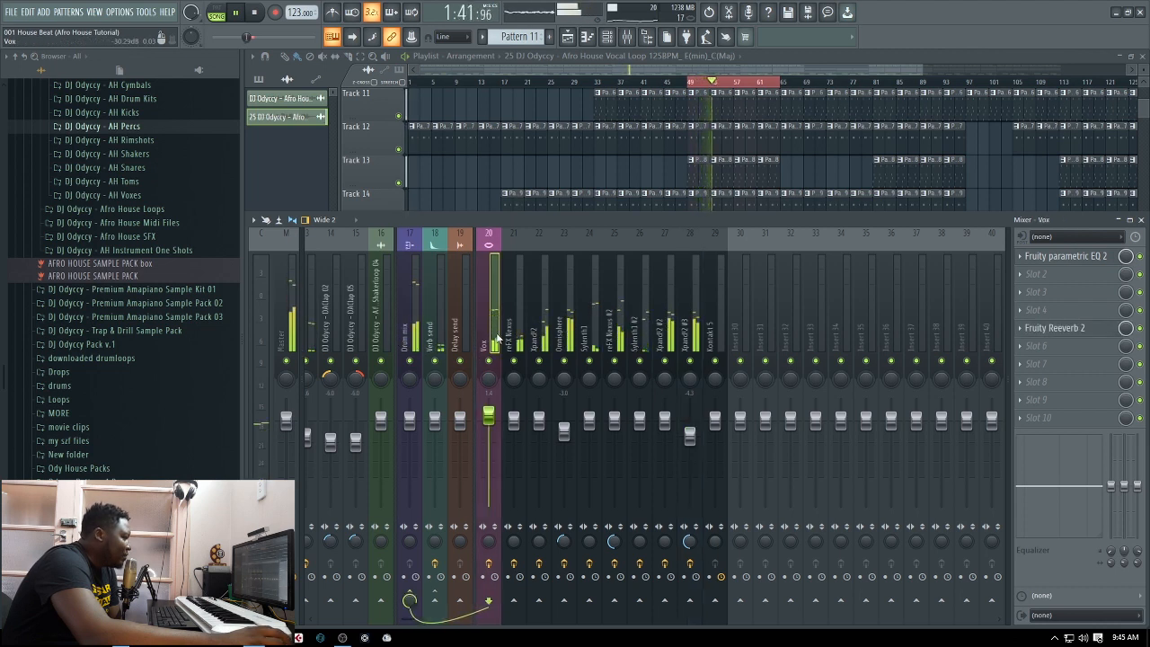
Mute mixer tracks 22 to 27, from Xpand!2 through Xpand!2 #2, to hear the vocals better, and stop playback
{"action": "left_click", "coordinate": [665, 362]}
{"action": "left_click", "coordinate": [640, 361]}
{"action": "left_click", "coordinate": [615, 361]}
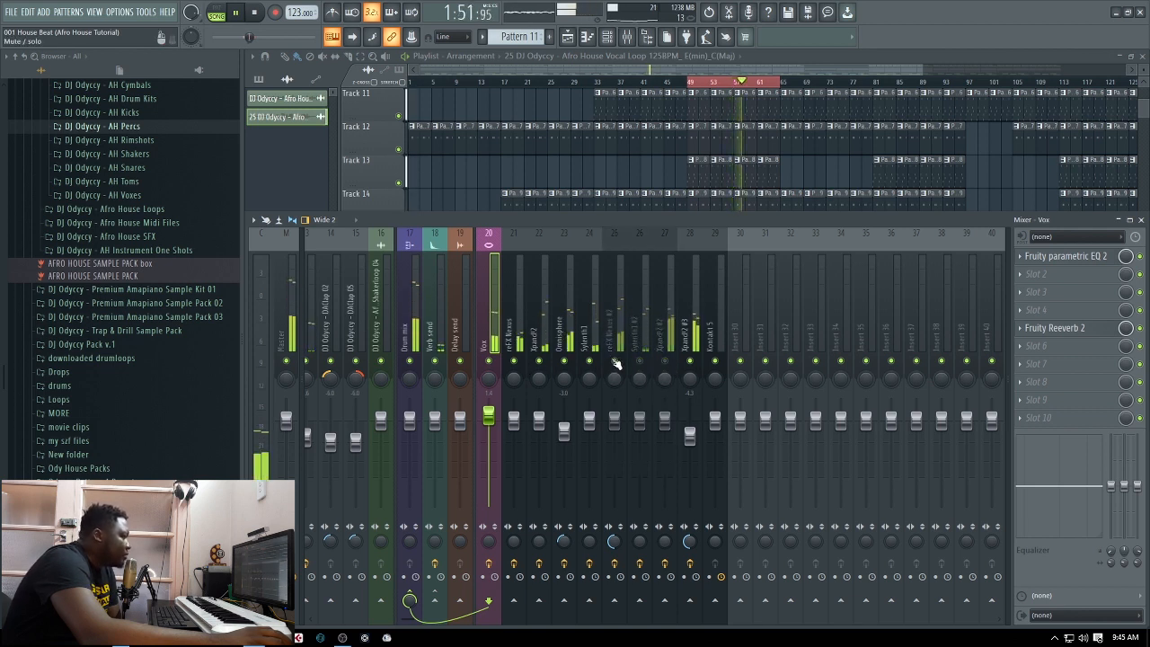
{"action": "left_click", "coordinate": [589, 361]}
{"action": "left_click", "coordinate": [564, 361]}
{"action": "left_click", "coordinate": [540, 361]}
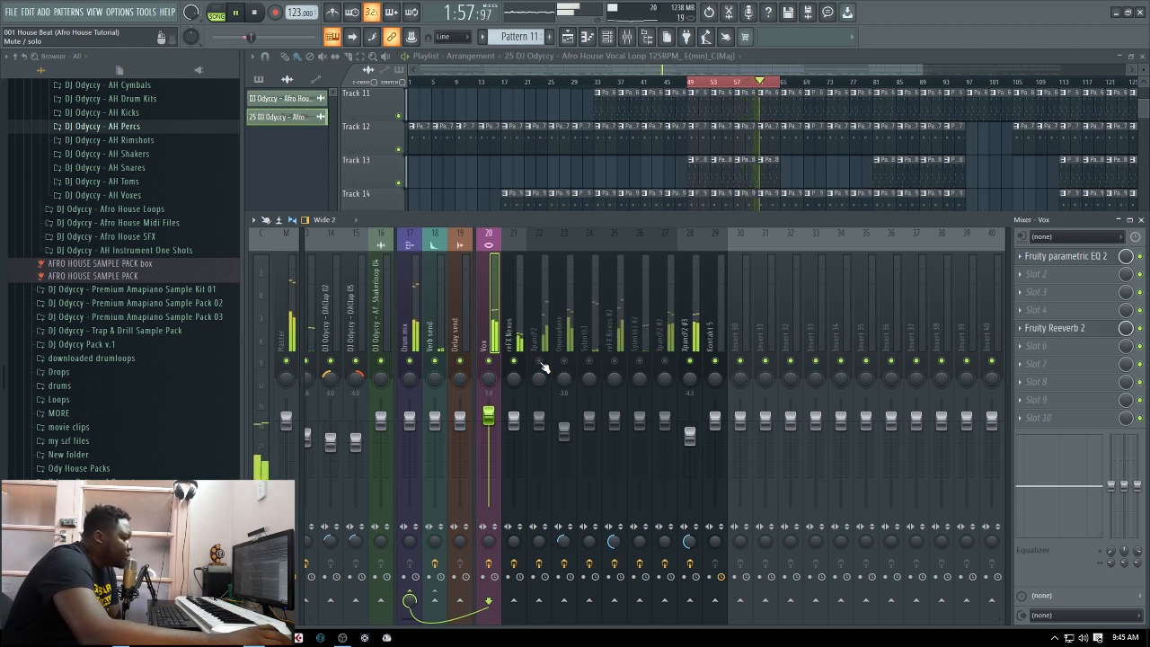
{"action": "left_click", "coordinate": [257, 14]}
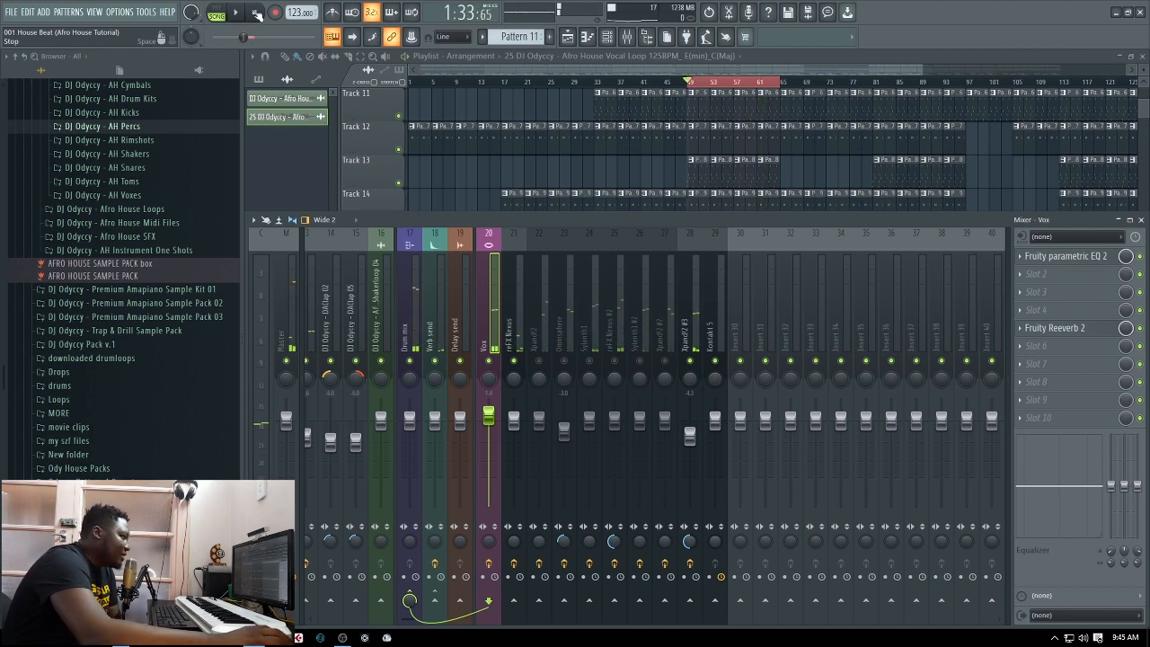
Inspect the Fruity Reeverb 2 and Fruity parametric EQ 2 settings on the Vox mixer track
{"action": "left_click", "coordinate": [1095, 337]}
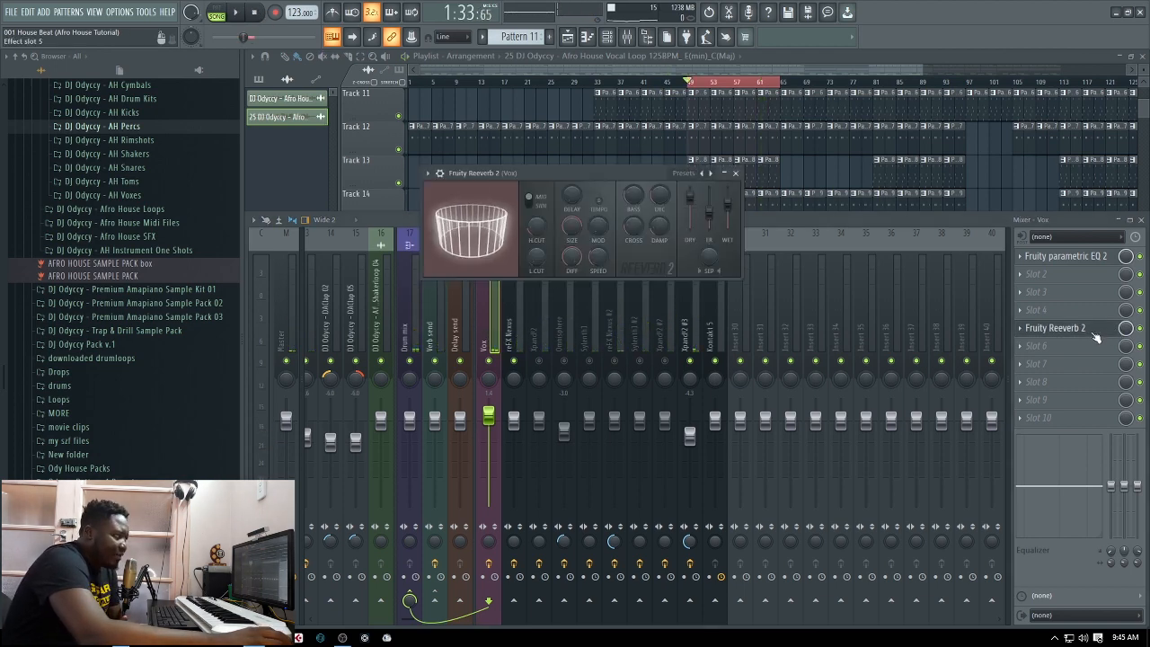
{"action": "left_click", "coordinate": [736, 173]}
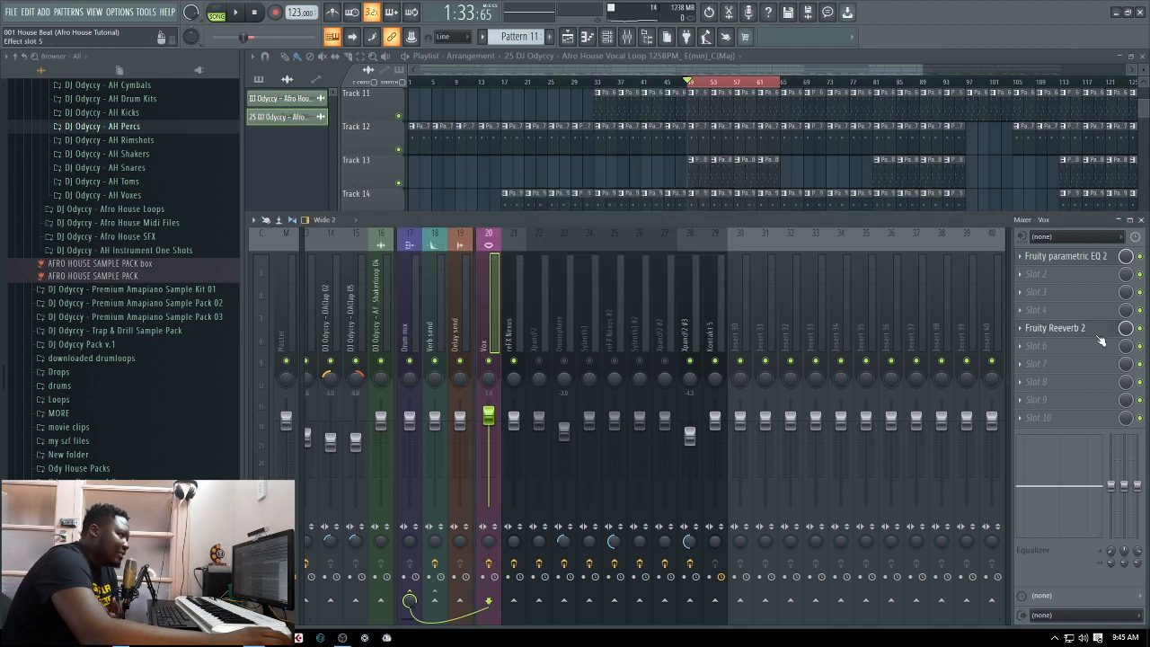
{"action": "left_click", "coordinate": [1080, 266]}
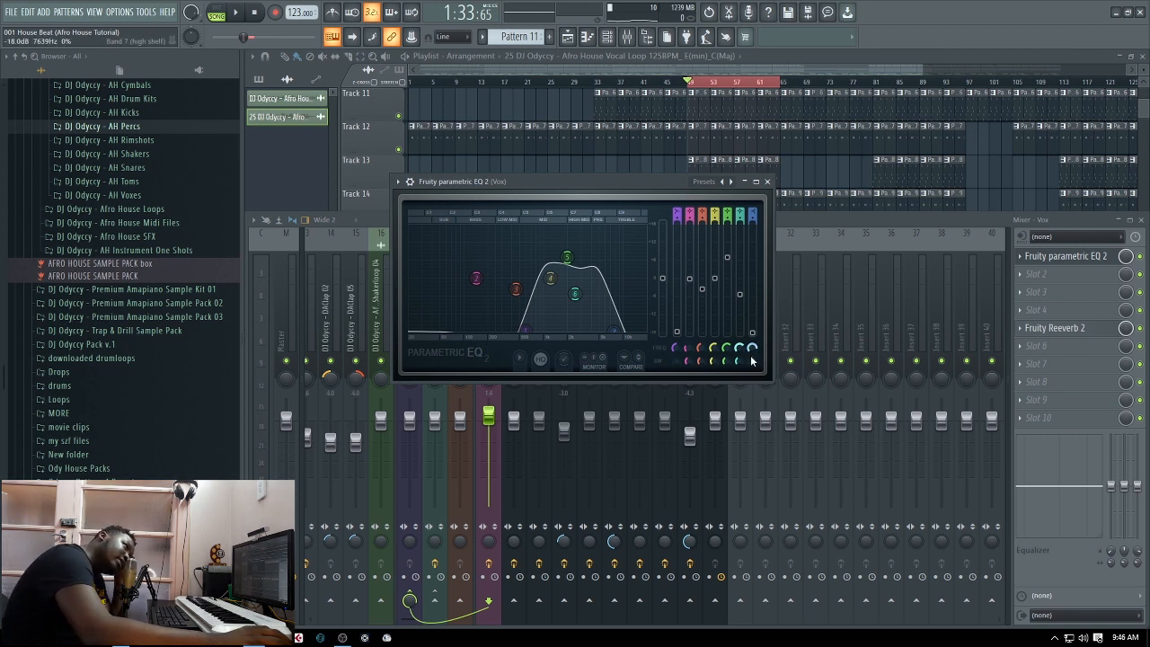
{"action": "left_click", "coordinate": [767, 182]}
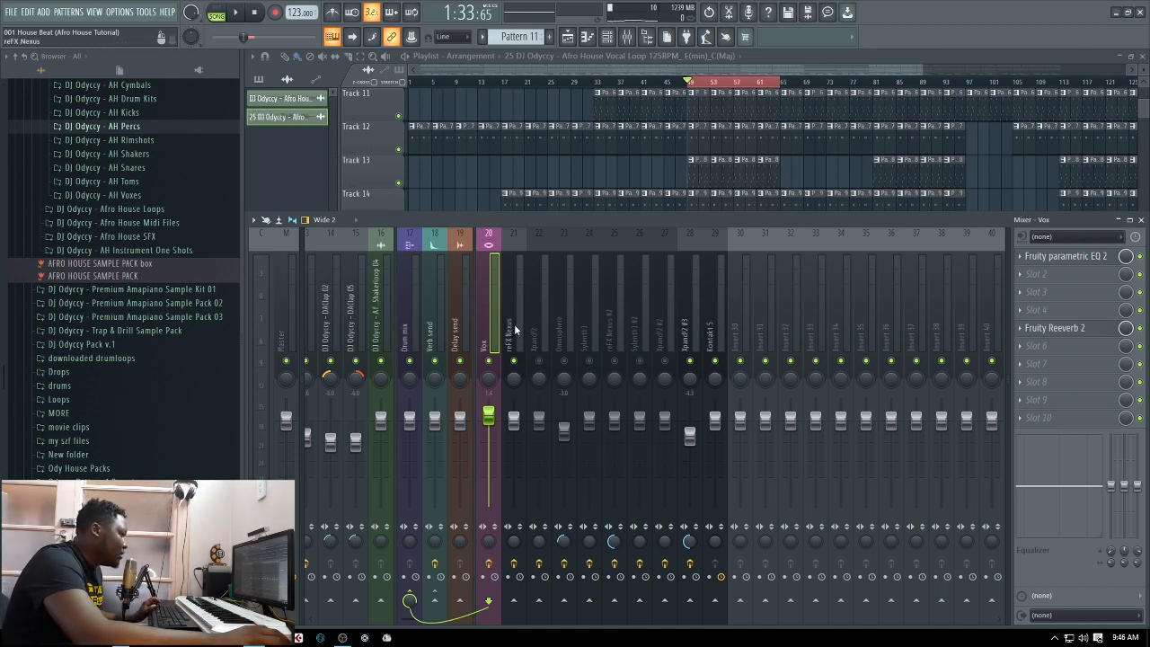
Pull the faders of mixer tracks 20 to 29, from Vox through Kontakt 5, fully down and route them only to Insert 30
{"action": "left_click_drag", "start_coordinate": [514, 330], "coordinate": [715, 334]}
{"action": "left_click_drag", "start_coordinate": [723, 421], "coordinate": [726, 526]}
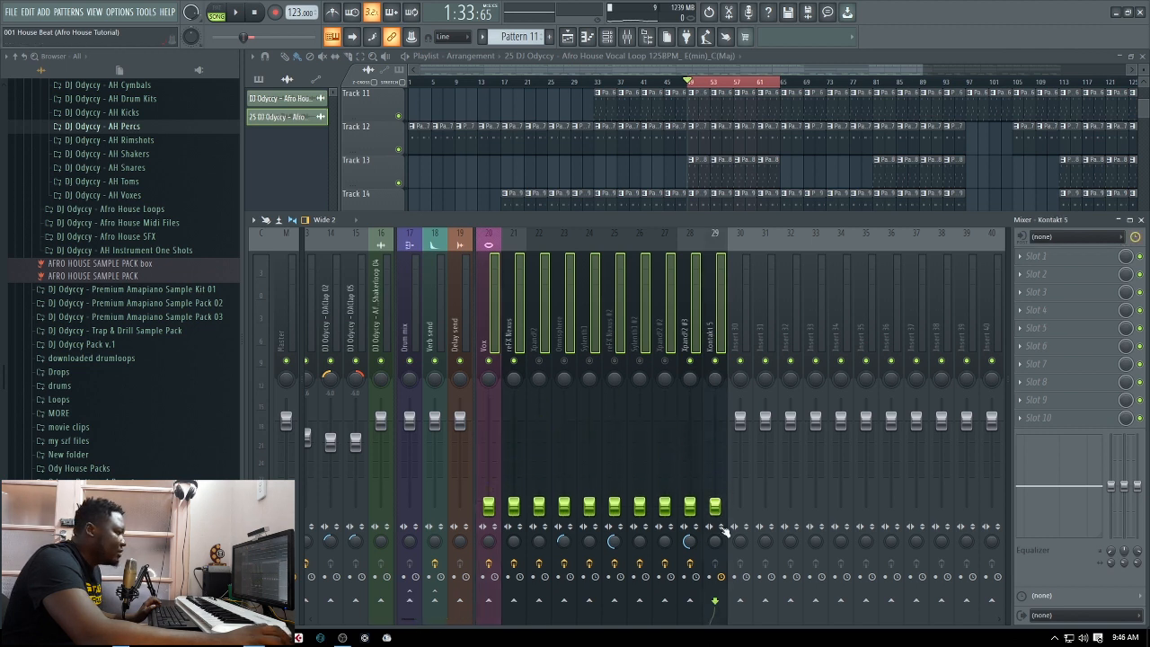
{"action": "right_click", "coordinate": [742, 604]}
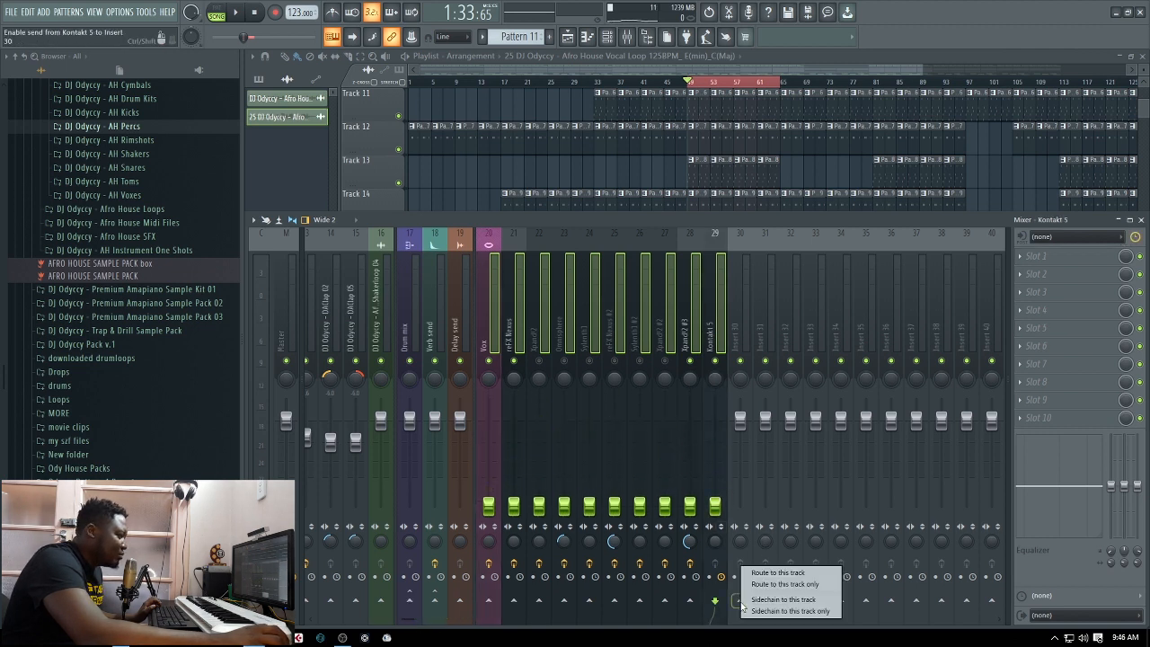
{"action": "left_click", "coordinate": [806, 585]}
Rename mixer track Insert 30 as Chords & Melodies
{"action": "left_click", "coordinate": [742, 325]}
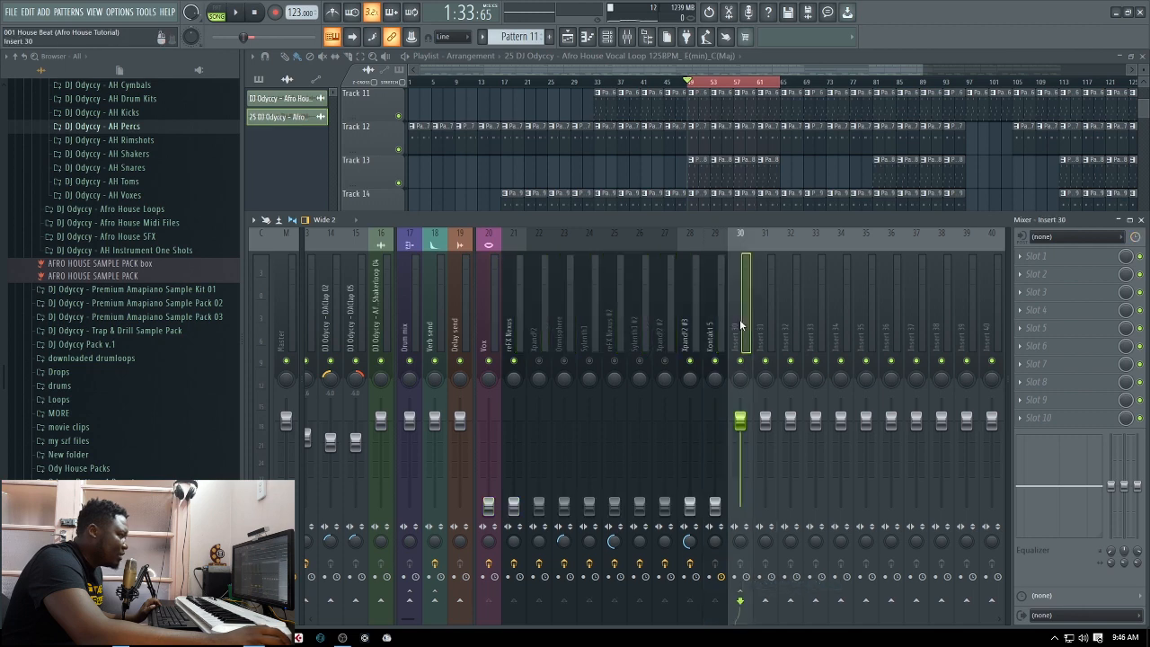
{"action": "double_click", "coordinate": [742, 325]}
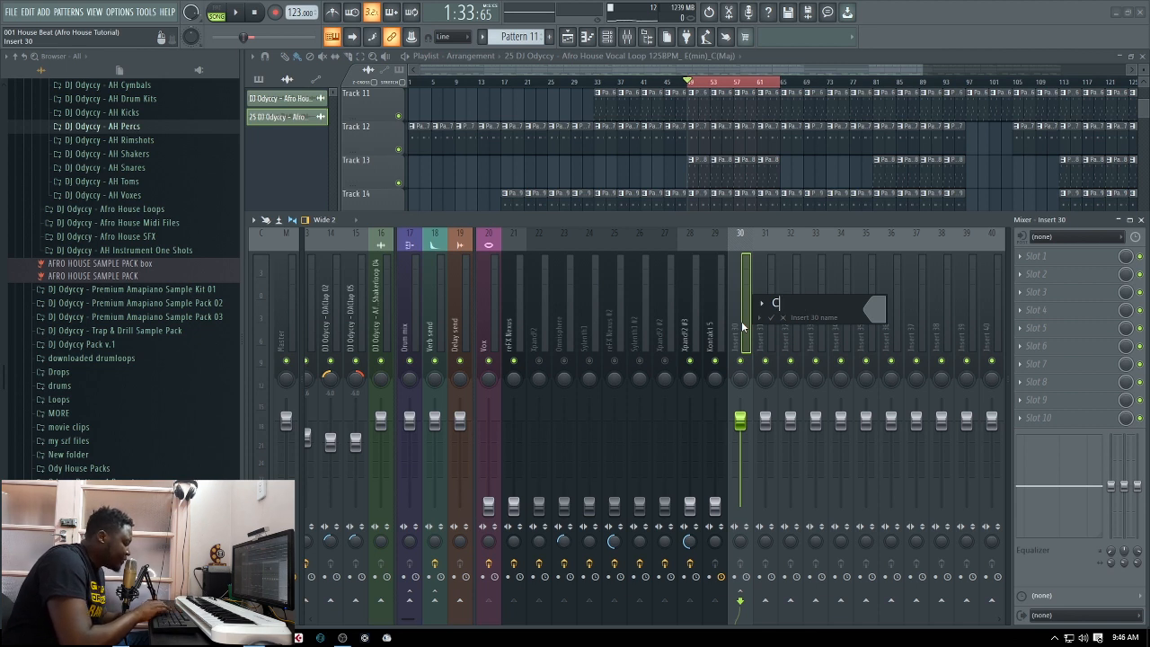
{"action": "type", "text": "Chords & Me"}
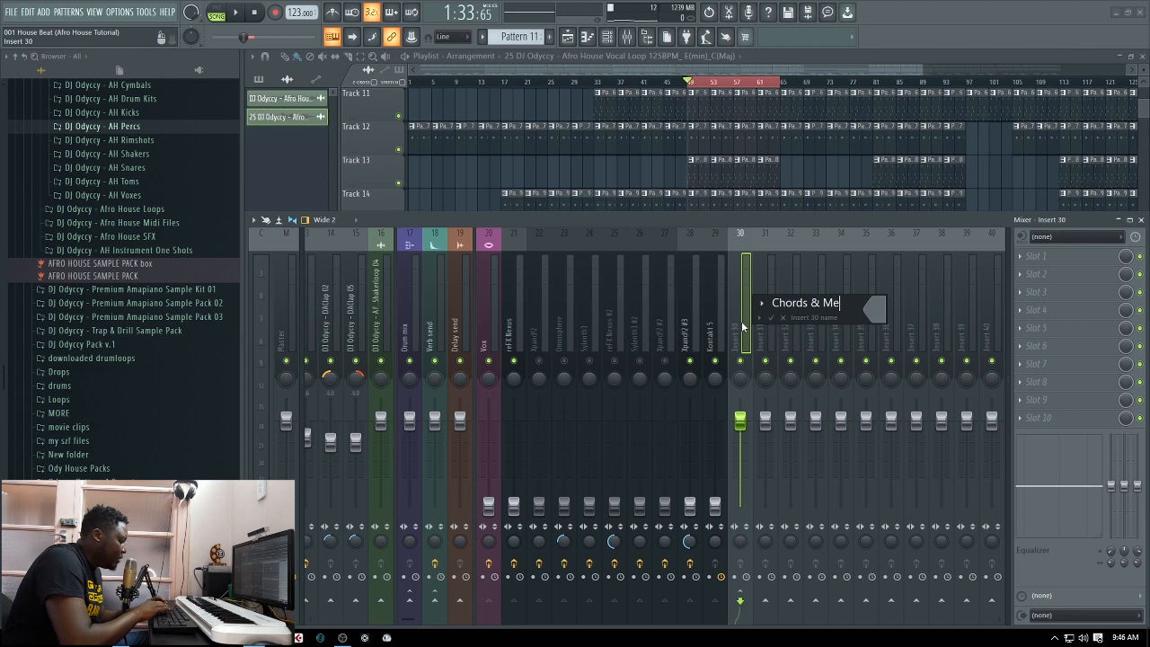
{"action": "type", "text": "lodies"}
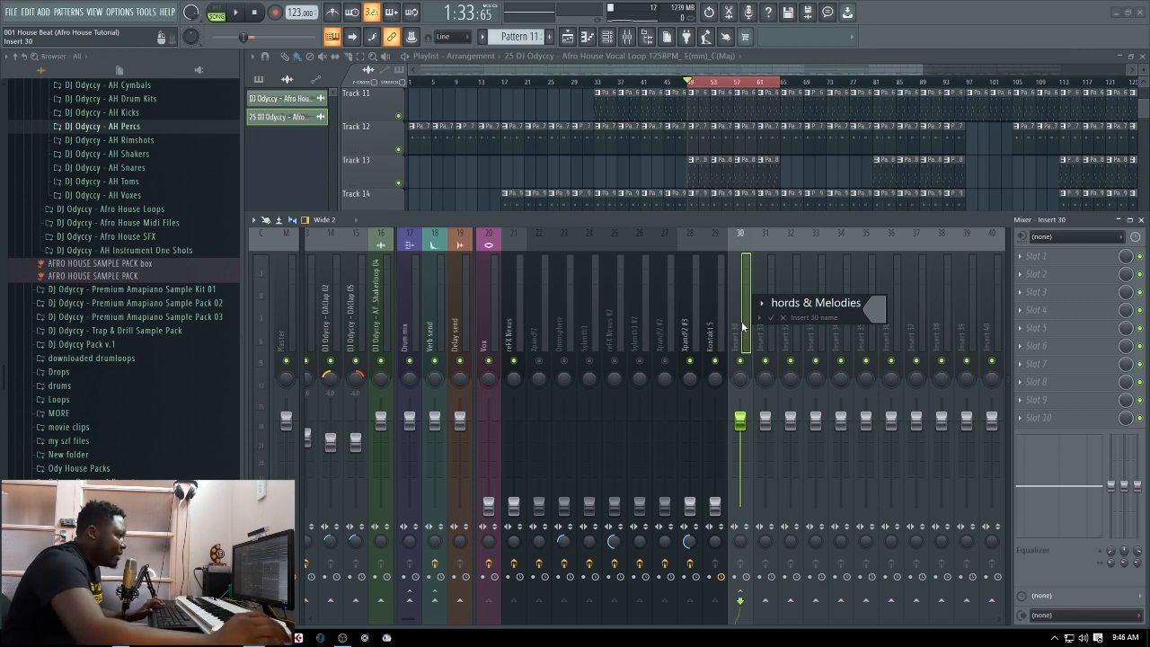
{"action": "key", "text": "Return"}
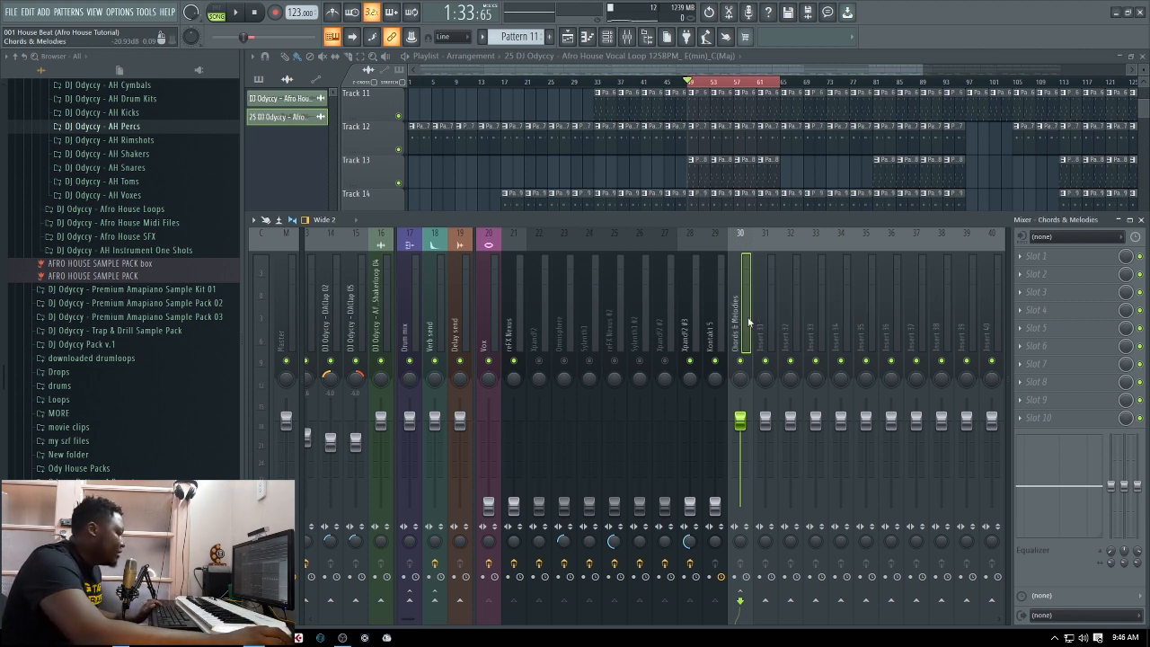
Give the Chords & Melodies mixer track a magenta colour, leaving it without an icon
{"action": "double_click", "coordinate": [740, 331]}
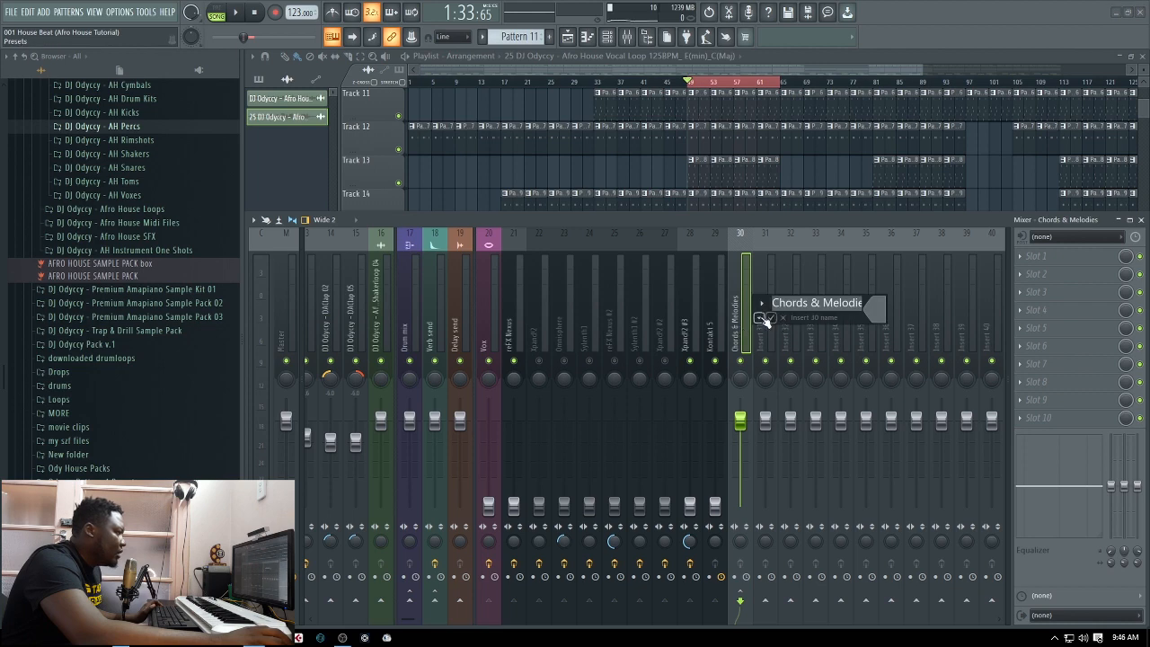
{"action": "left_click", "coordinate": [760, 319]}
{"action": "left_click", "coordinate": [762, 318]}
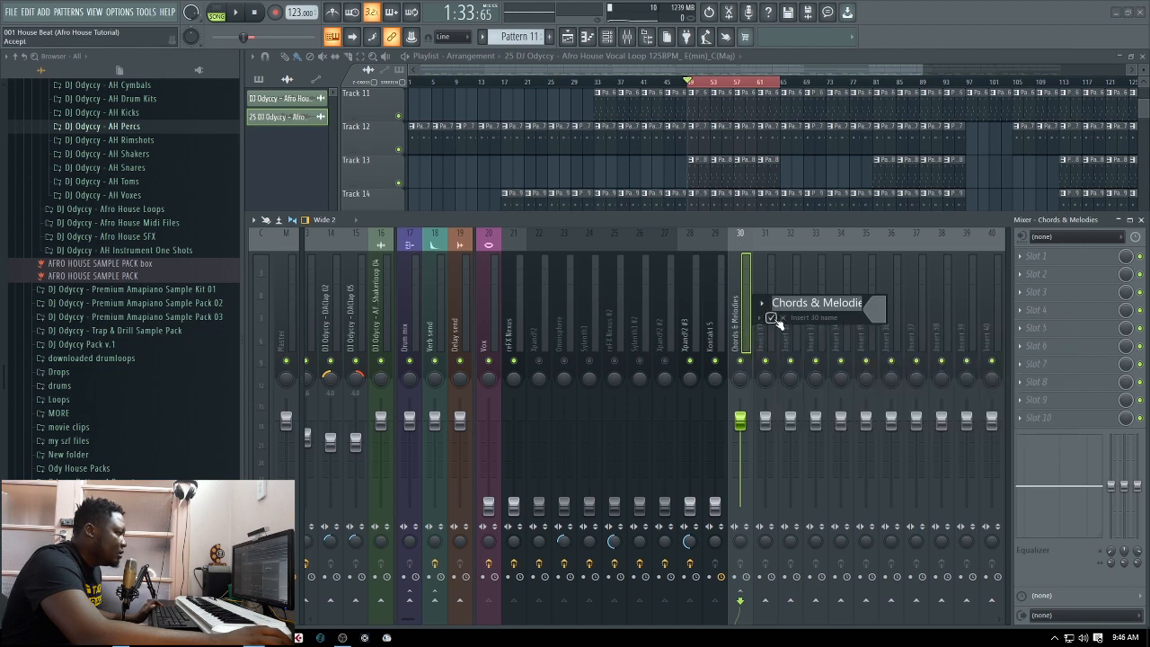
{"action": "left_click", "coordinate": [763, 305]}
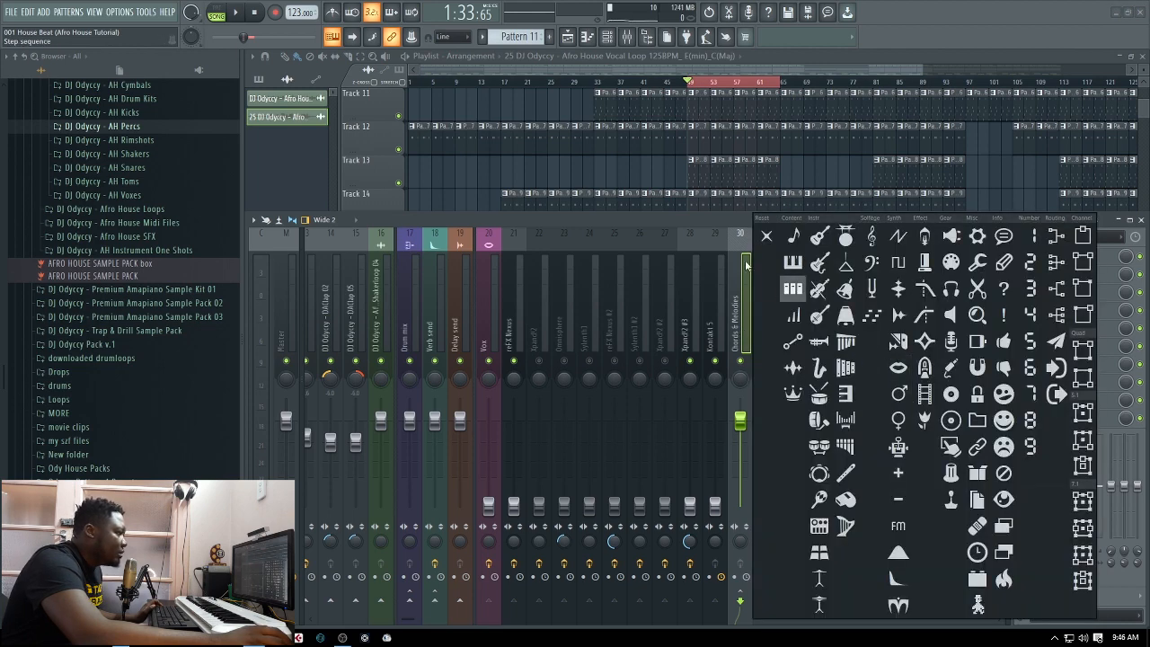
{"action": "left_click", "coordinate": [764, 305]}
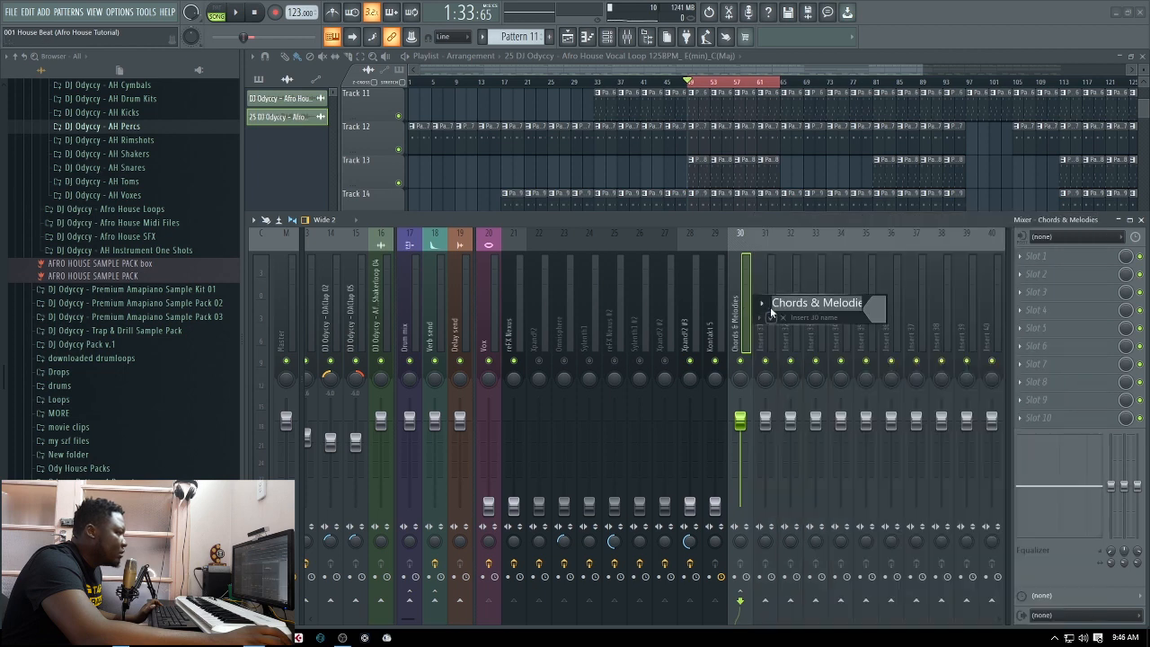
{"action": "left_click", "coordinate": [871, 303]}
{"action": "left_click", "coordinate": [1041, 433]}
{"action": "key", "text": "Return"}
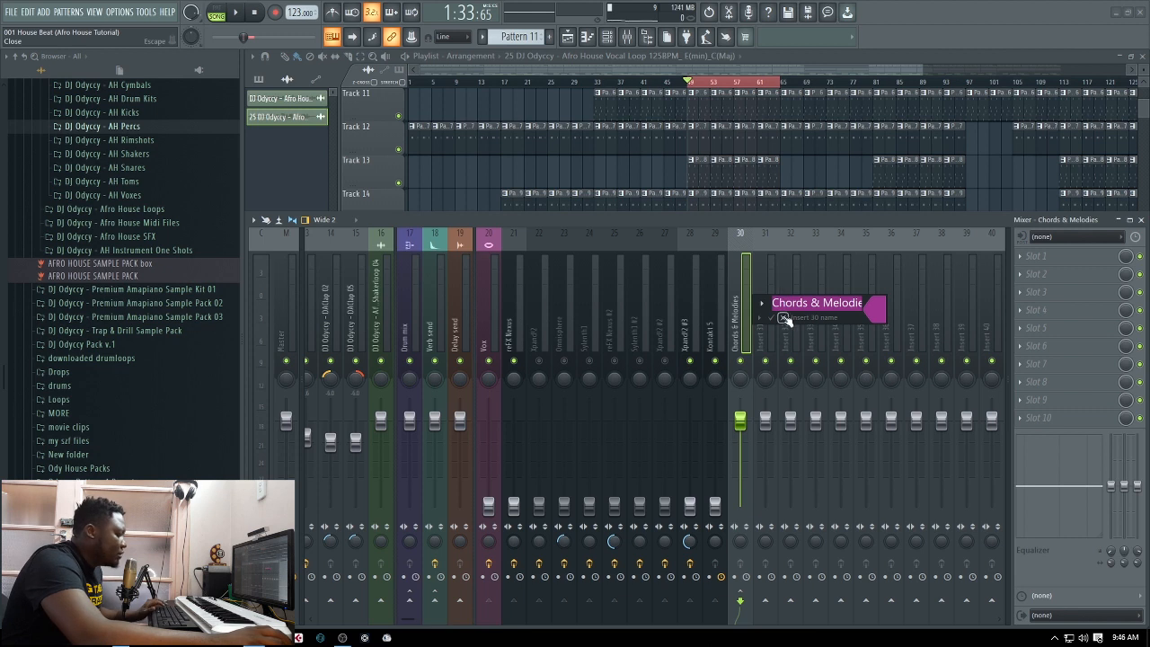
{"action": "key", "text": "Return"}
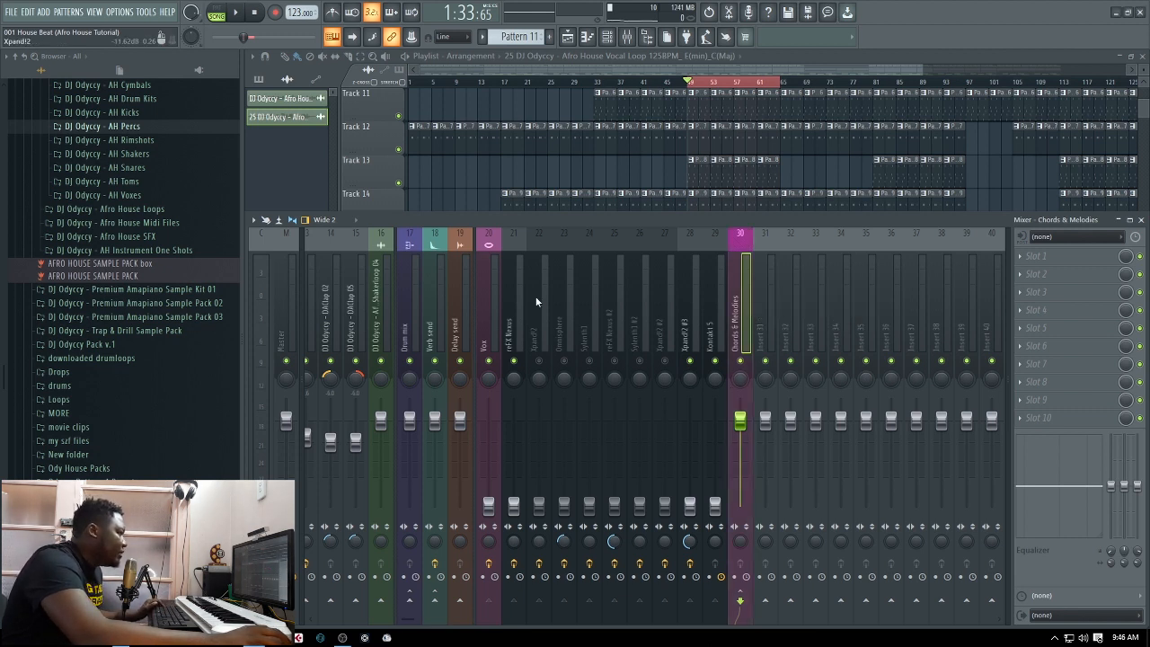
Play and stop the looped section several times to hear the drums alone with the vocal and melodic faders down
{"action": "key", "text": "space"}
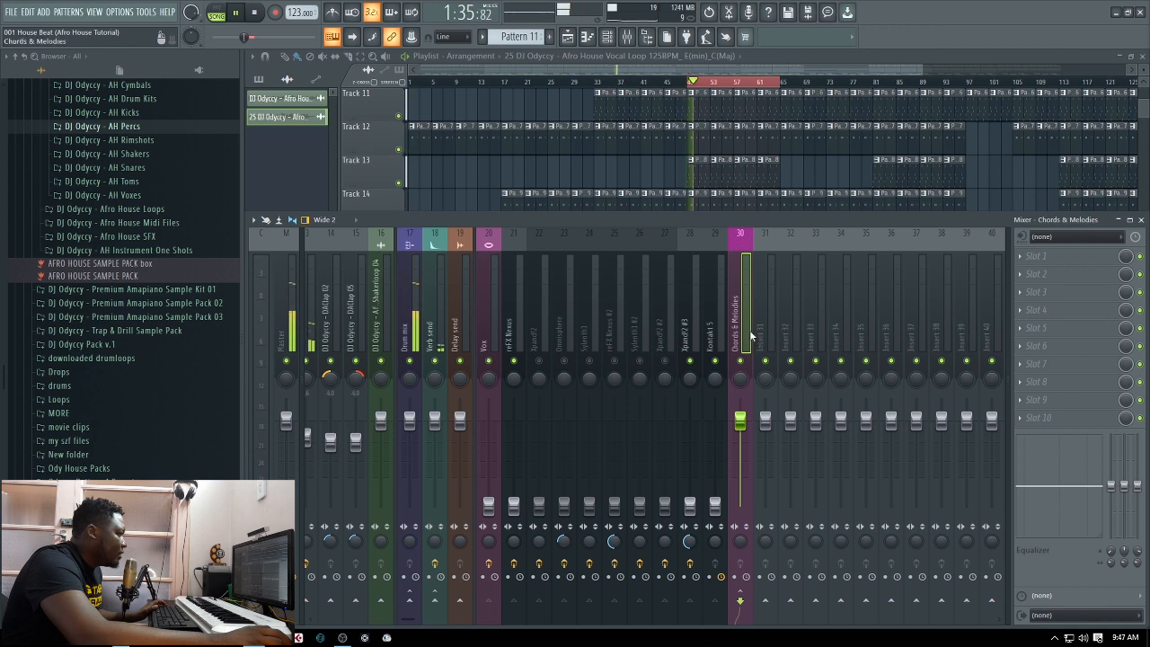
{"action": "key", "text": "space"}
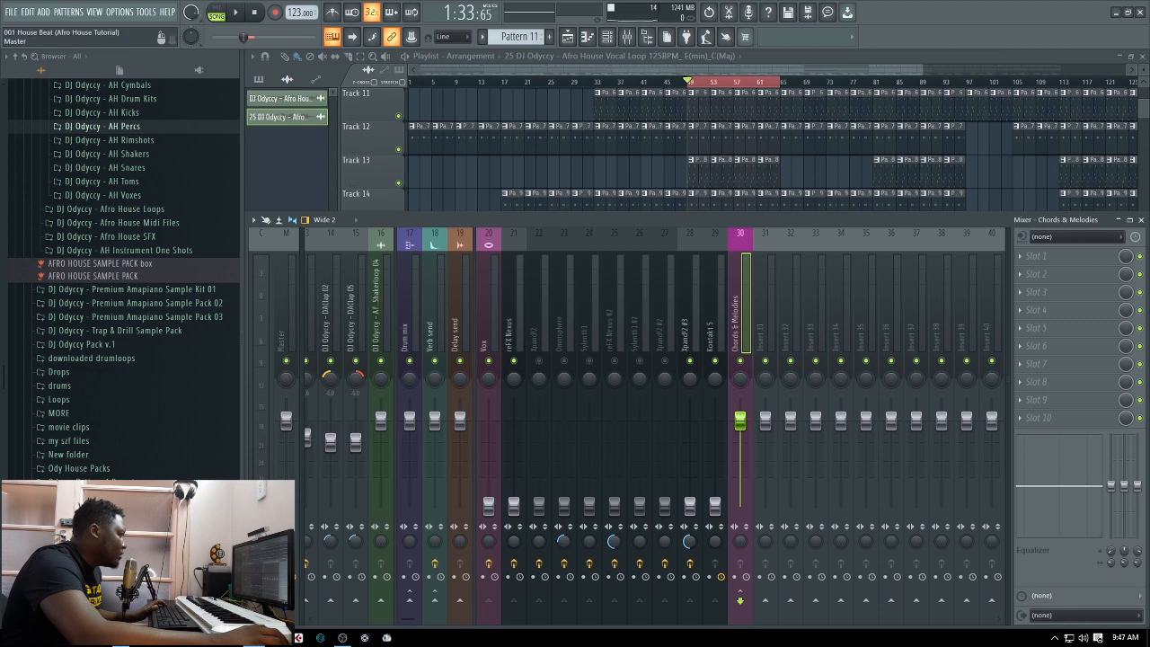
{"action": "key", "text": "space"}
{"action": "key", "text": "space"}
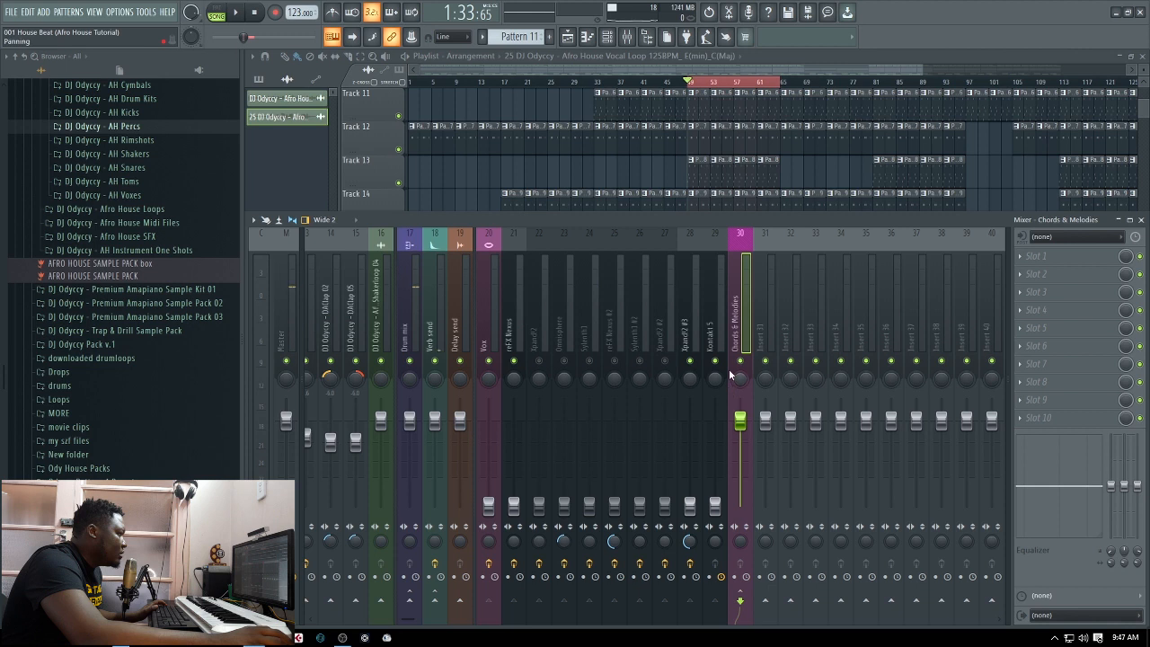
{"action": "left_click", "coordinate": [765, 341]}
{"action": "left_click", "coordinate": [743, 336]}
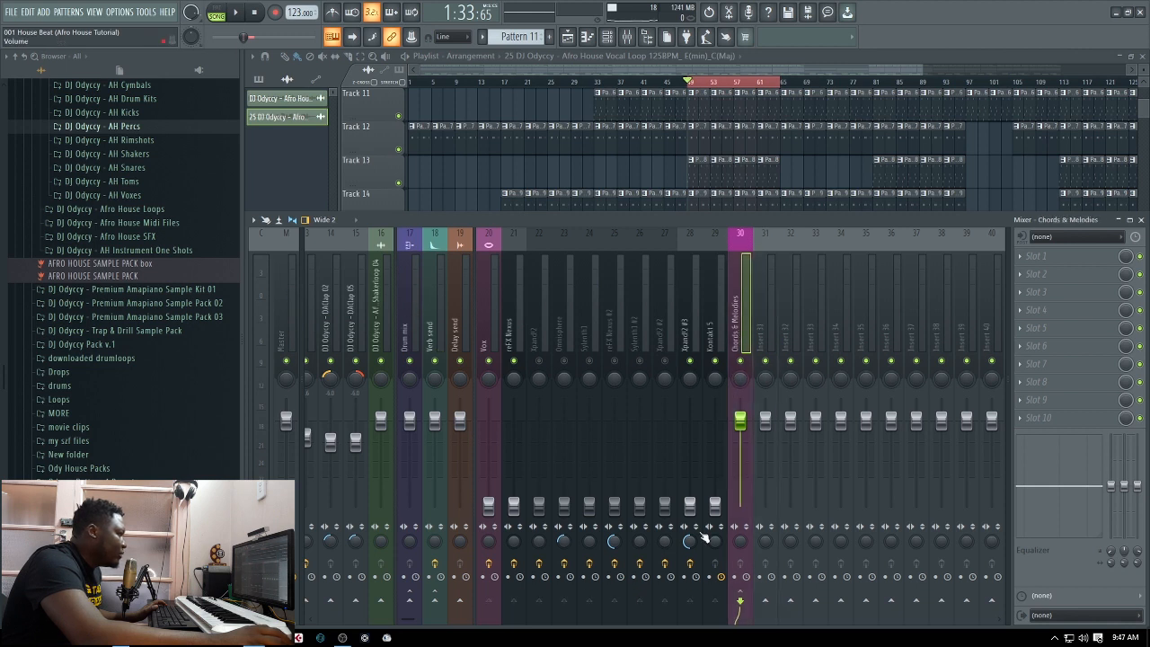
{"action": "key", "text": "space"}
{"action": "key", "text": "space"}
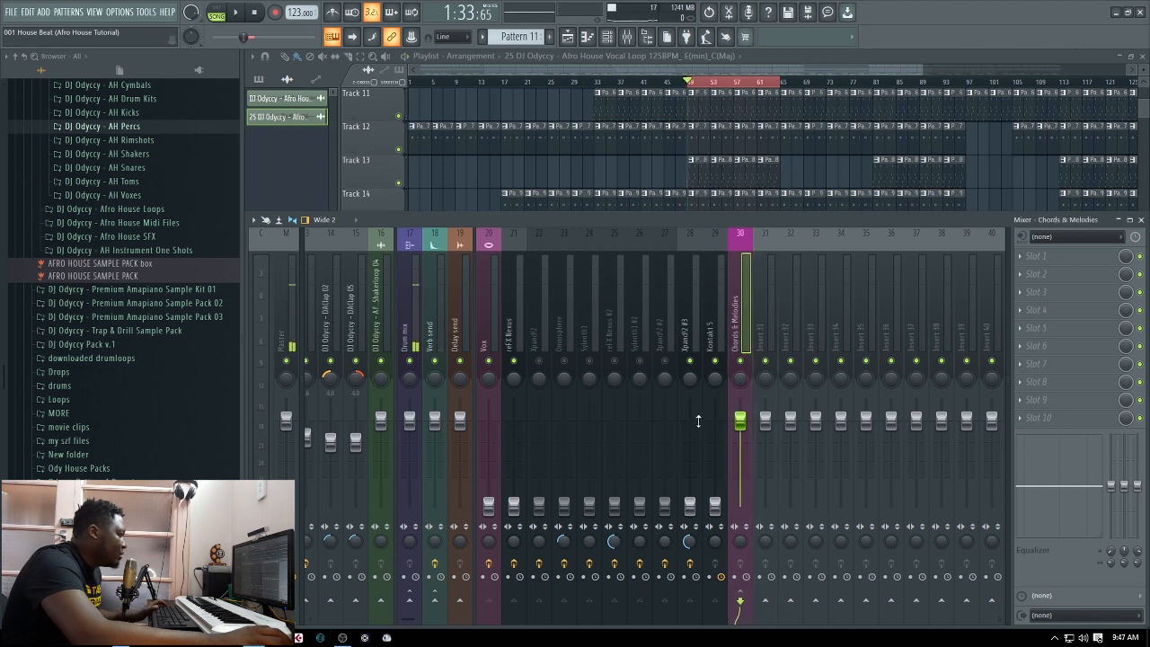
{"action": "key", "text": "space"}
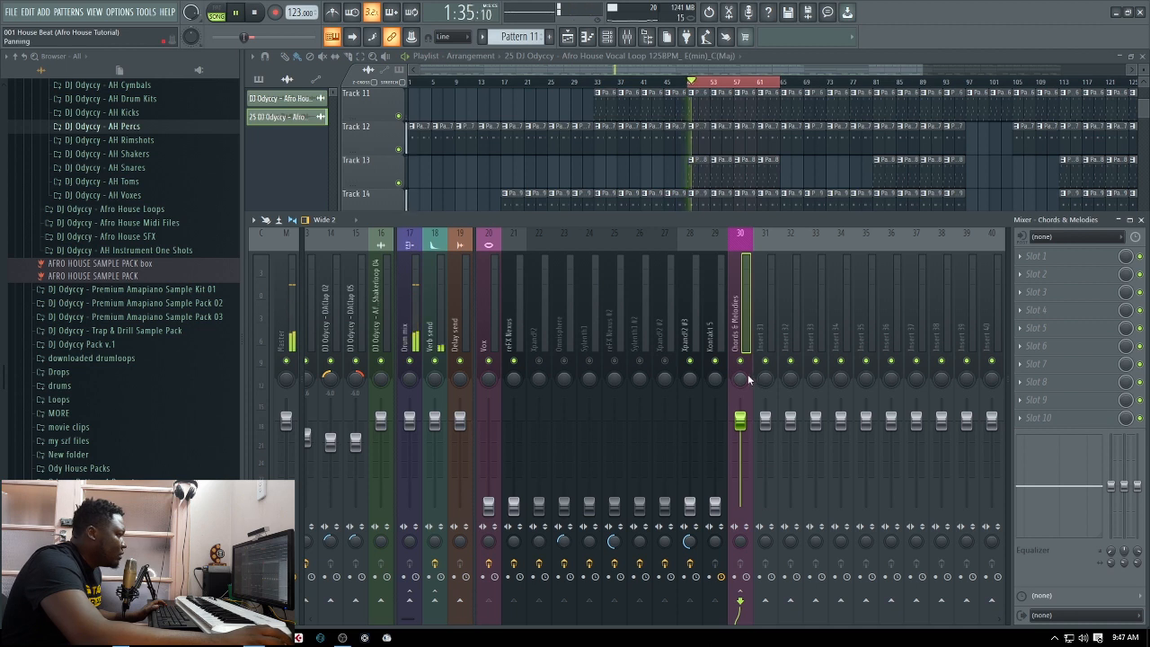
{"action": "key", "text": "space"}
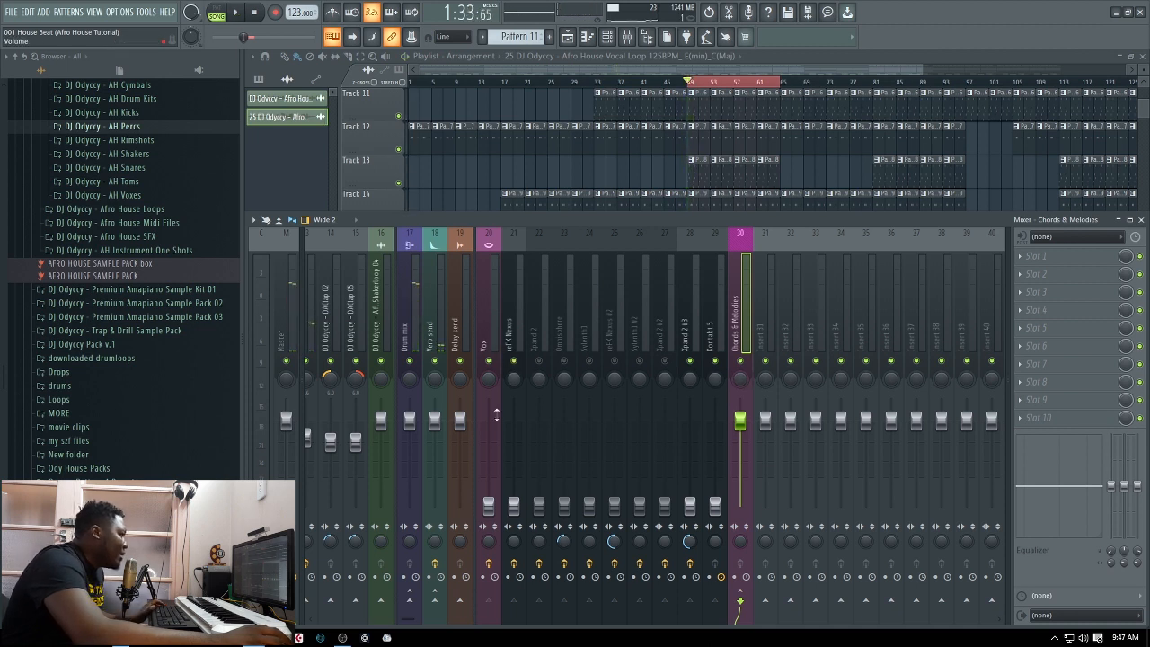
Try the Vox track with its fader raised back up and audition it briefly against the drums
{"action": "left_click_drag", "start_coordinate": [488, 508], "coordinate": [491, 434]}
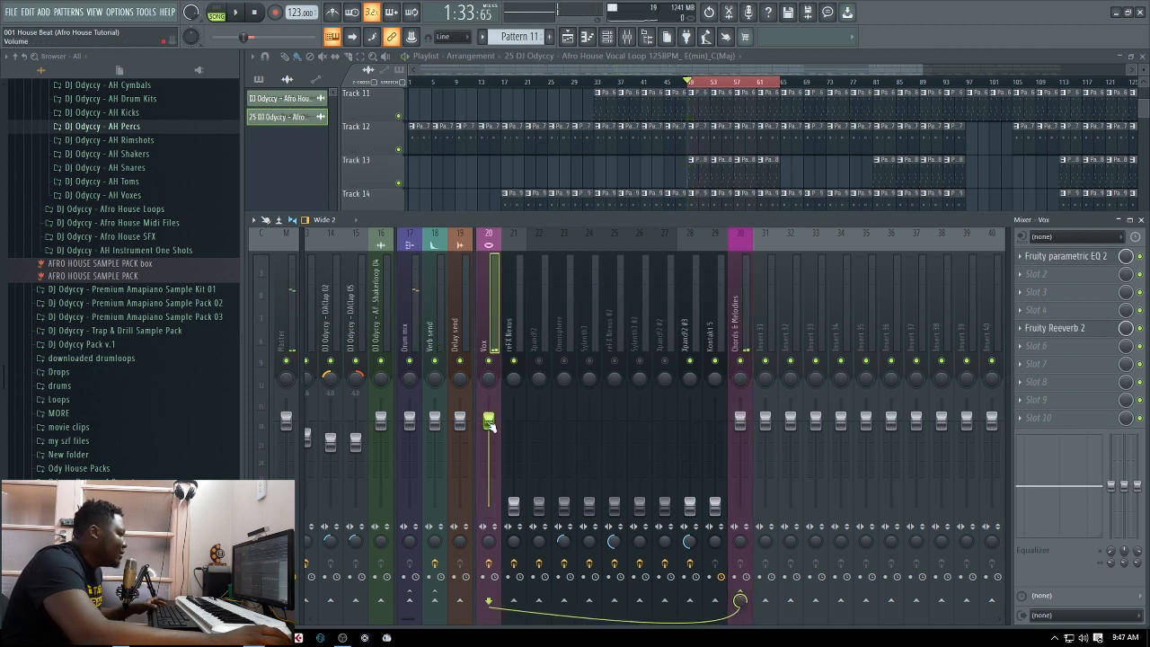
{"action": "key", "text": "space"}
{"action": "key", "text": "space"}
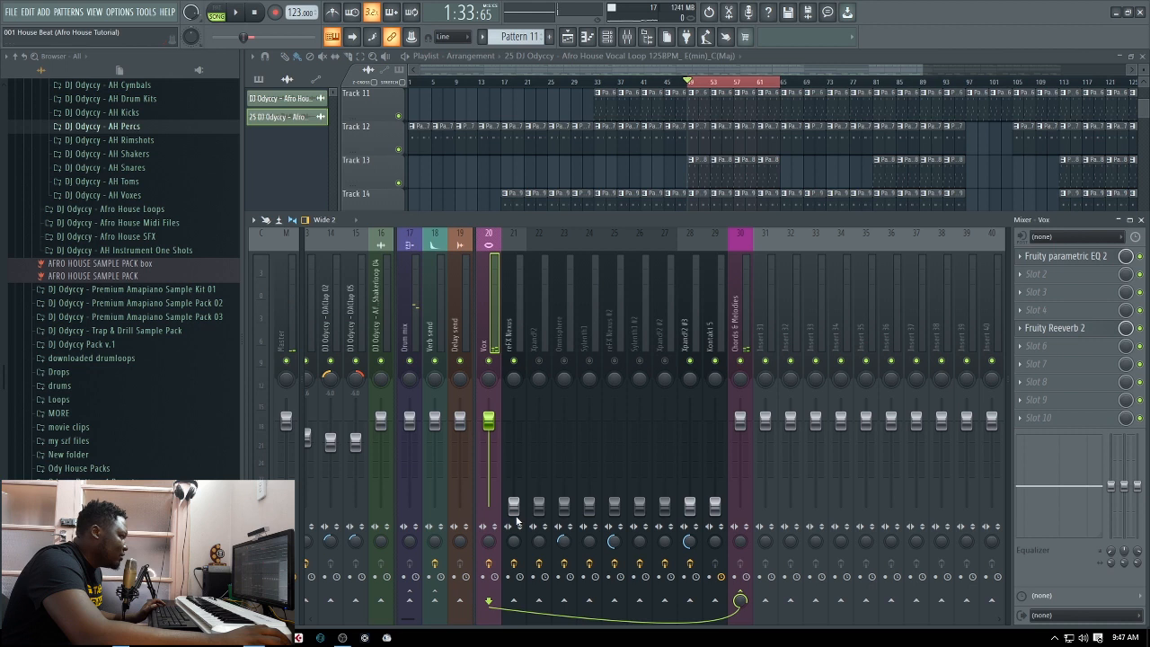
Pull the Vox fader back down and raise the reFX Nexus track's volume to about -1.5 dB against the drum loop
{"action": "left_click_drag", "start_coordinate": [489, 425], "coordinate": [518, 479]}
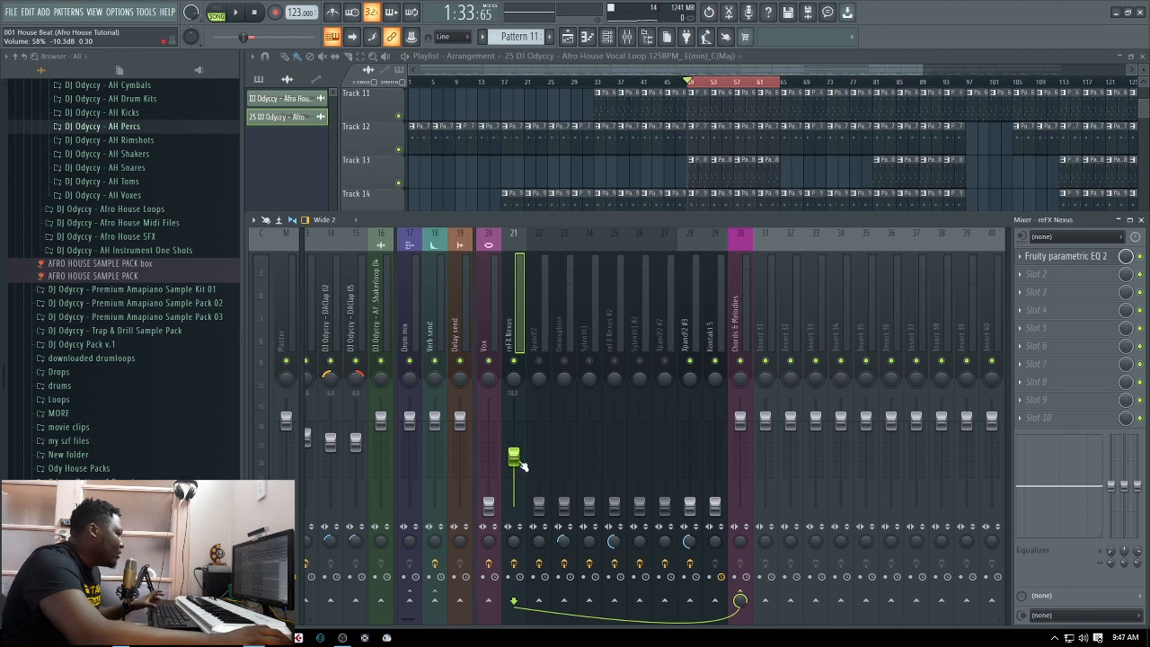
{"action": "key", "text": "space"}
{"action": "left_click_drag", "start_coordinate": [519, 463], "coordinate": [519, 436]}
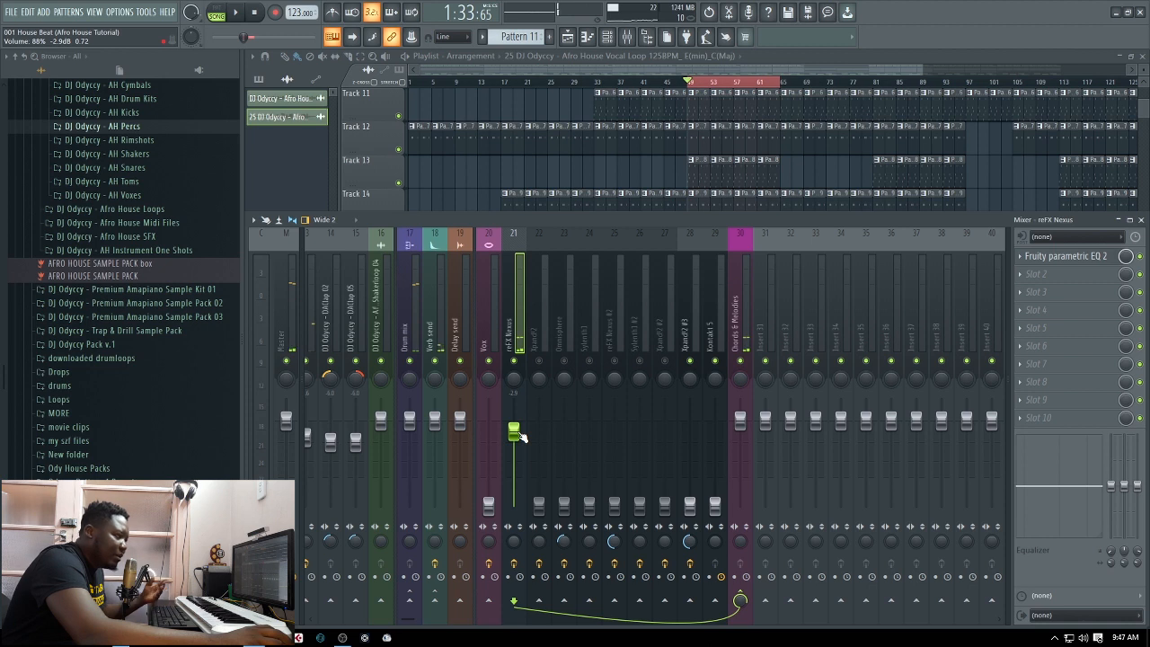
{"action": "left_click_drag", "start_coordinate": [524, 440], "coordinate": [524, 438]}
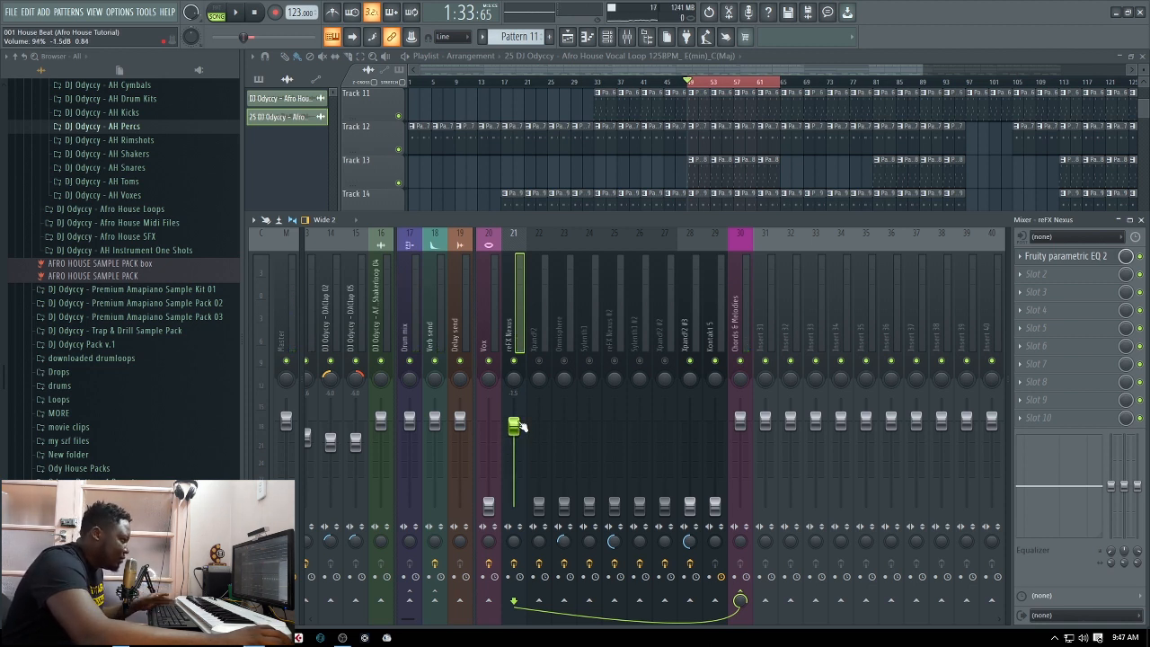
Play the loop, raise the Xpand!2 track on mixer track 22 to about -7.2 dB, and unmute mixer tracks 22 to 27
{"action": "key", "text": "space"}
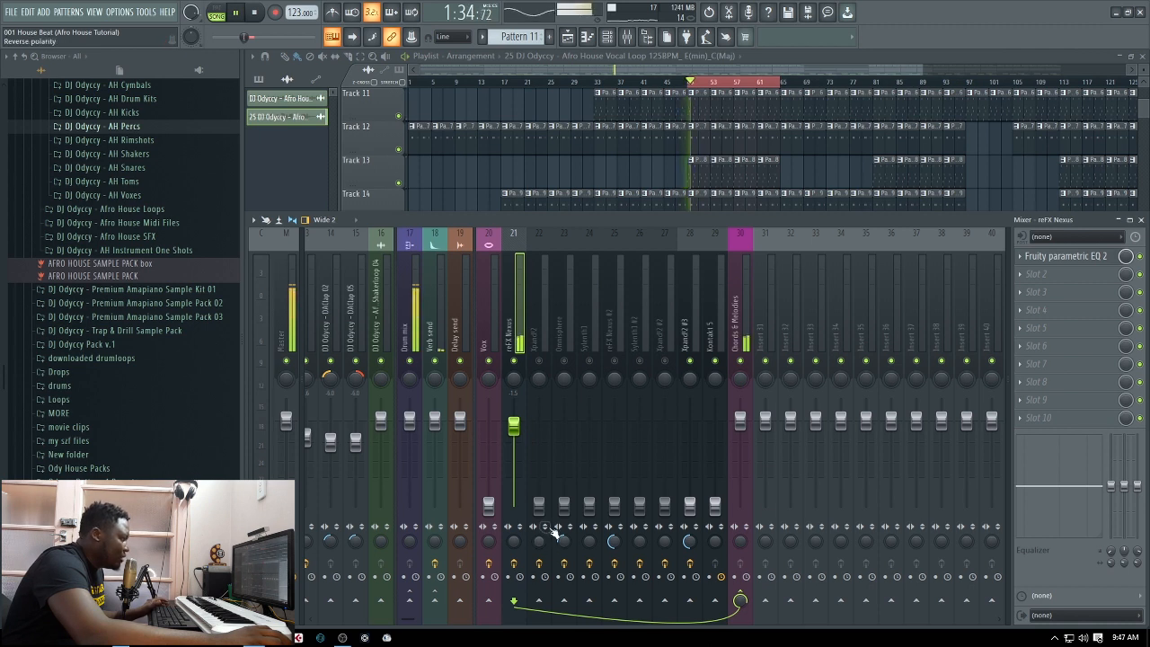
{"action": "left_click_drag", "start_coordinate": [544, 506], "coordinate": [543, 446]}
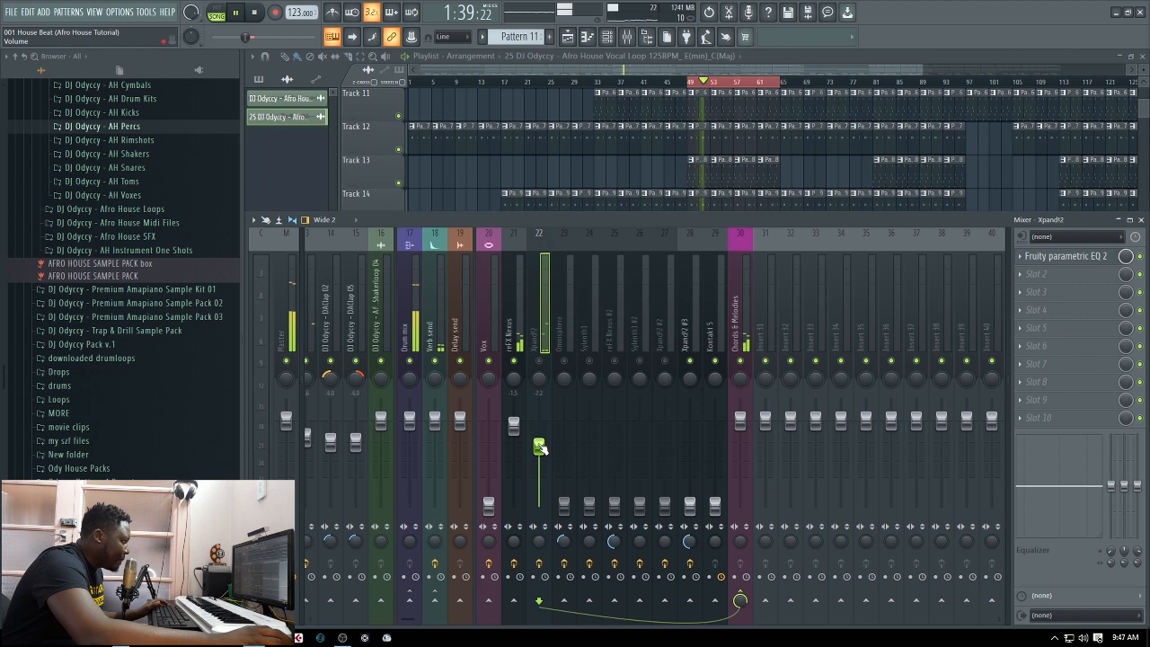
{"action": "left_click", "coordinate": [567, 362]}
{"action": "left_click", "coordinate": [589, 362]}
{"action": "left_click", "coordinate": [614, 362]}
{"action": "left_click", "coordinate": [640, 362]}
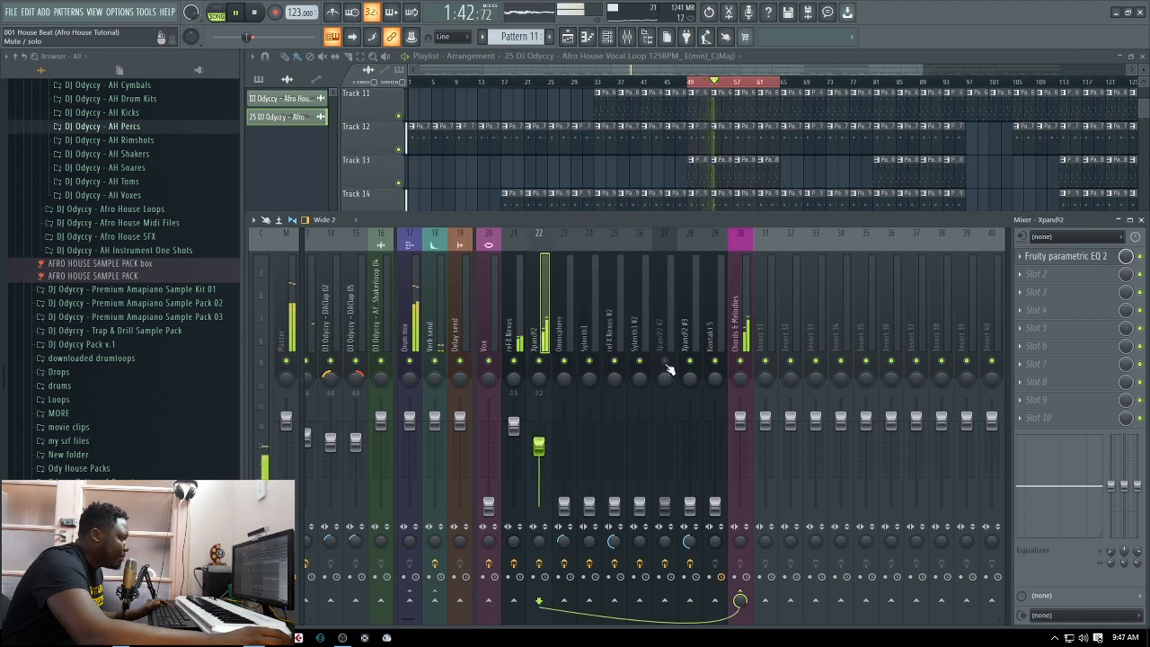
{"action": "left_click", "coordinate": [665, 362]}
Raise the volume of Xpand!2 on mixer track 22 to about -1.5 dB while auditioning the loop
{"action": "left_click_drag", "start_coordinate": [540, 445], "coordinate": [539, 434]}
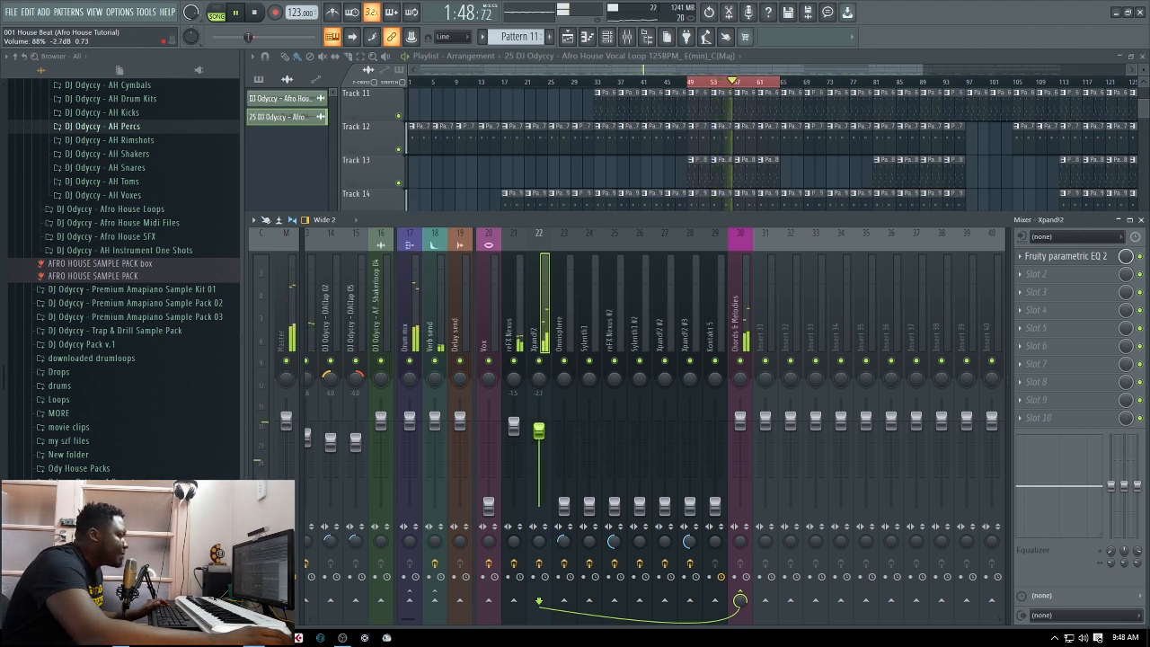
{"action": "left_click_drag", "start_coordinate": [543, 435], "coordinate": [543, 432]}
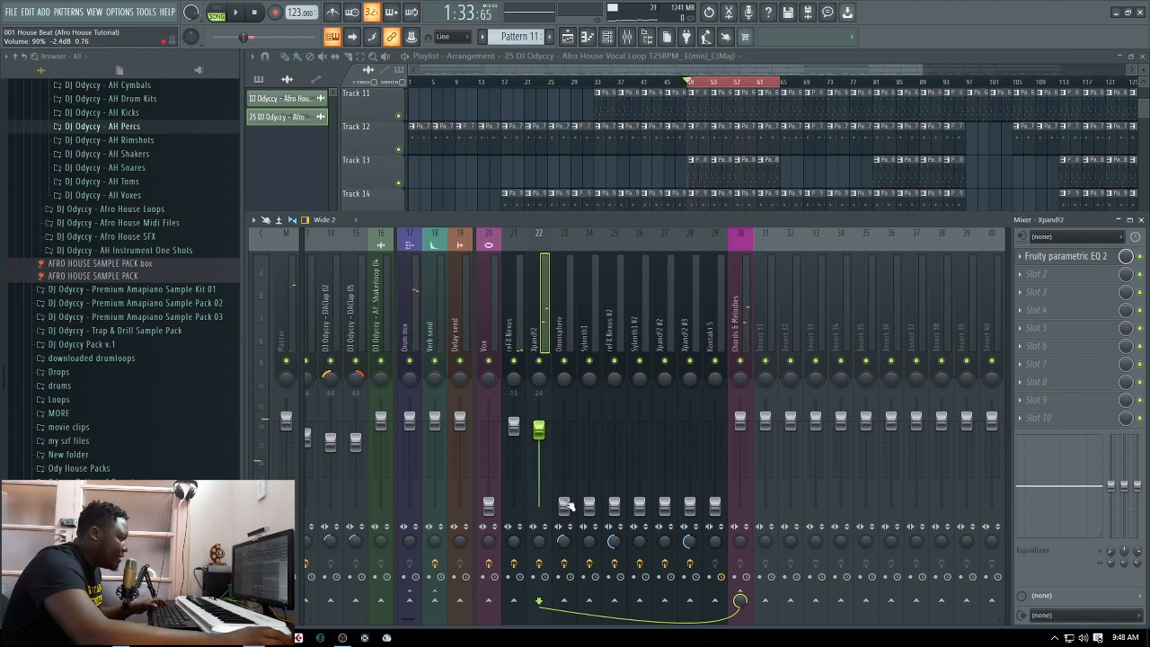
{"action": "key", "text": "space"}
{"action": "left_click_drag", "start_coordinate": [540, 430], "coordinate": [539, 427]}
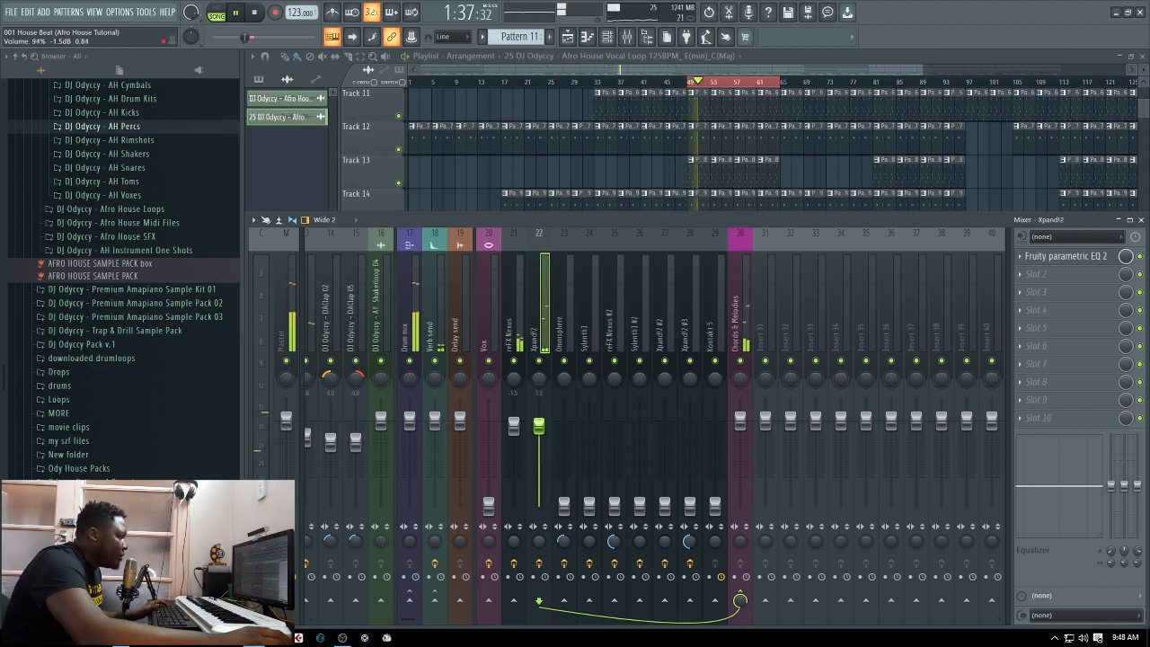
Raise the Omnisphere track on mixer track 23 to about -6.4 dB while the loop plays
{"action": "left_click_drag", "start_coordinate": [564, 506], "coordinate": [564, 451]}
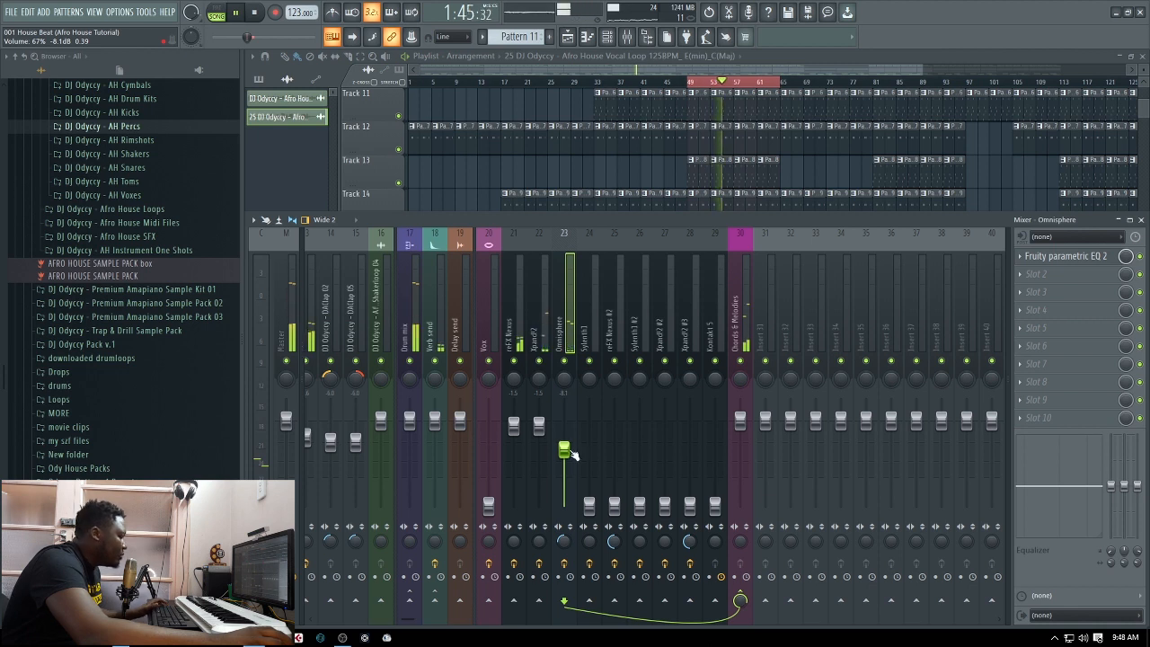
{"action": "left_click_drag", "start_coordinate": [565, 450], "coordinate": [564, 445]}
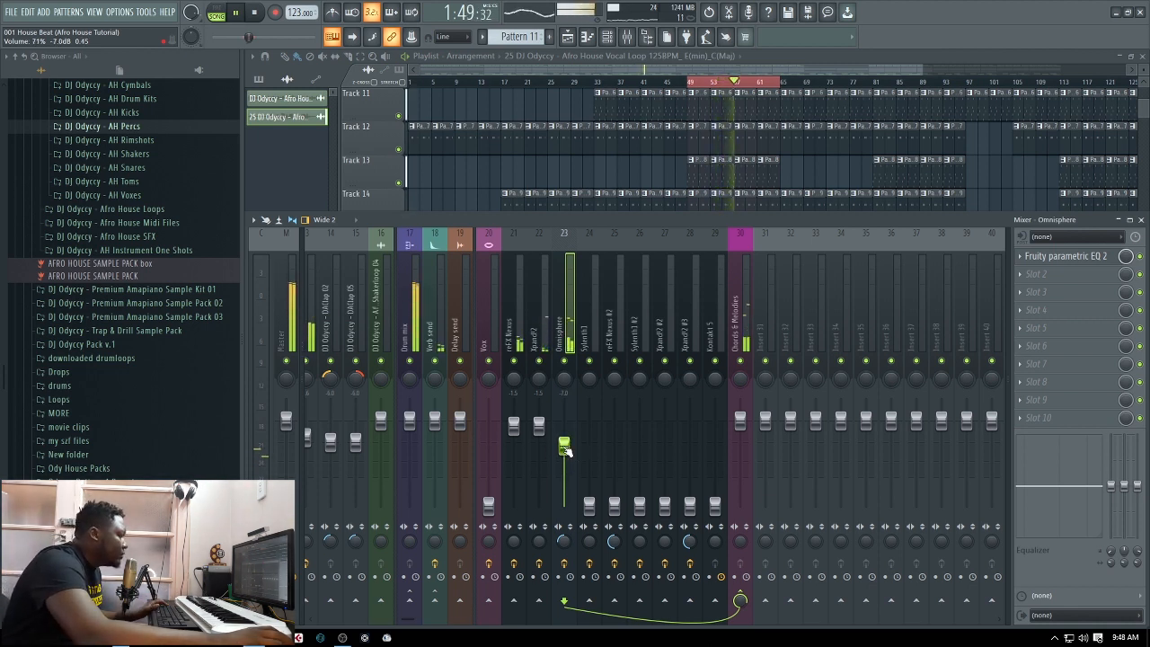
{"action": "left_click_drag", "start_coordinate": [565, 450], "coordinate": [564, 446]}
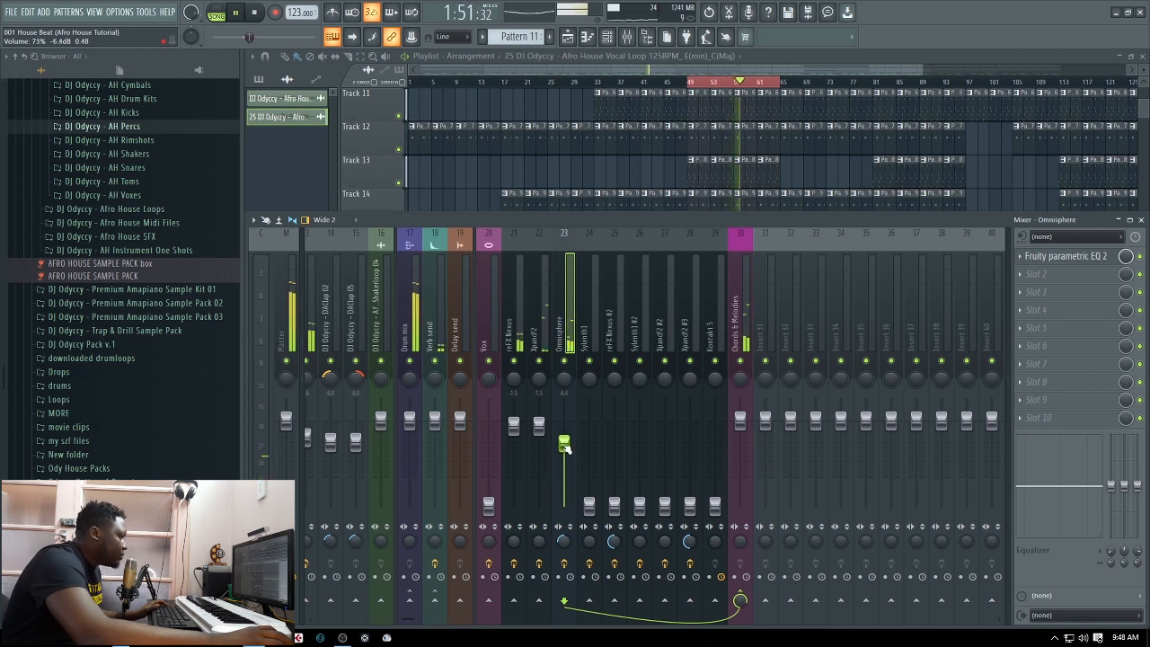
Raise Sylenth1 on mixer track 24 to about -6.6 dB and pan Xpand!2 slightly left and Omnisphere slightly right
{"action": "left_click_drag", "start_coordinate": [590, 506], "coordinate": [589, 466]}
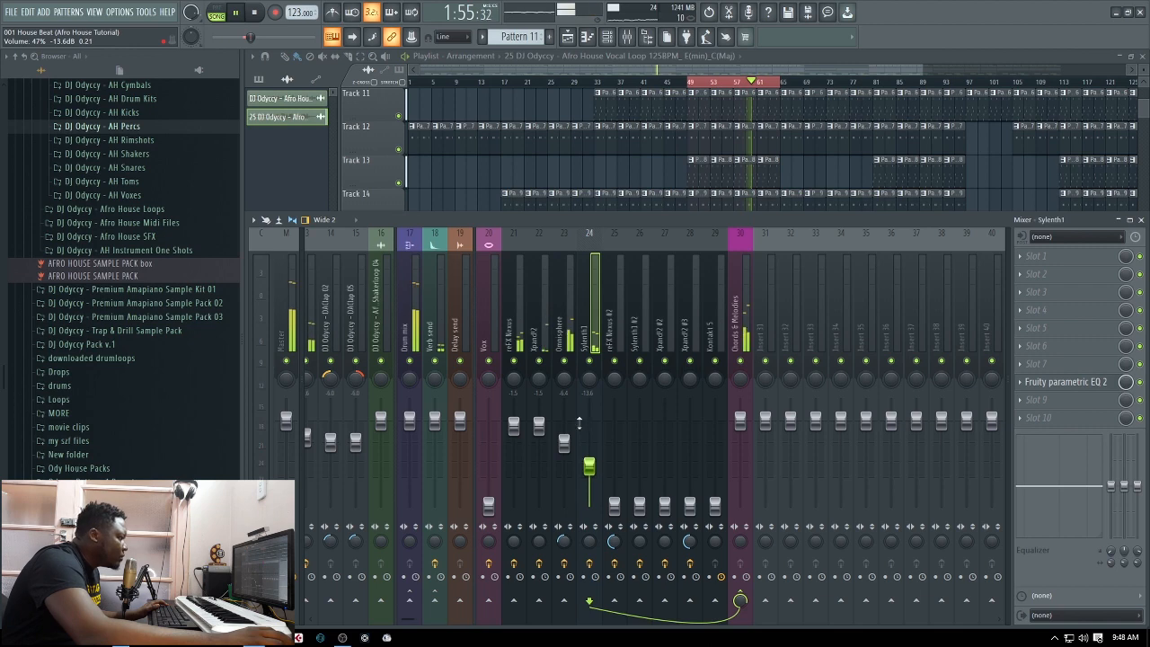
{"action": "left_click_drag", "start_coordinate": [542, 381], "coordinate": [566, 366]}
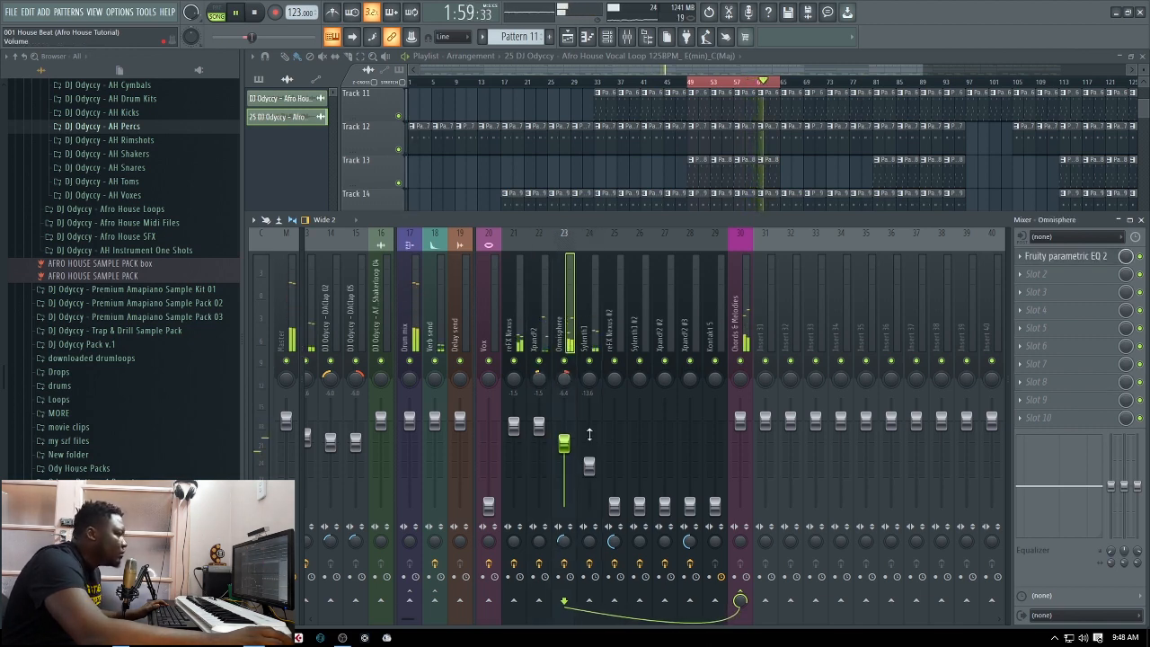
{"action": "left_click_drag", "start_coordinate": [588, 465], "coordinate": [589, 446]}
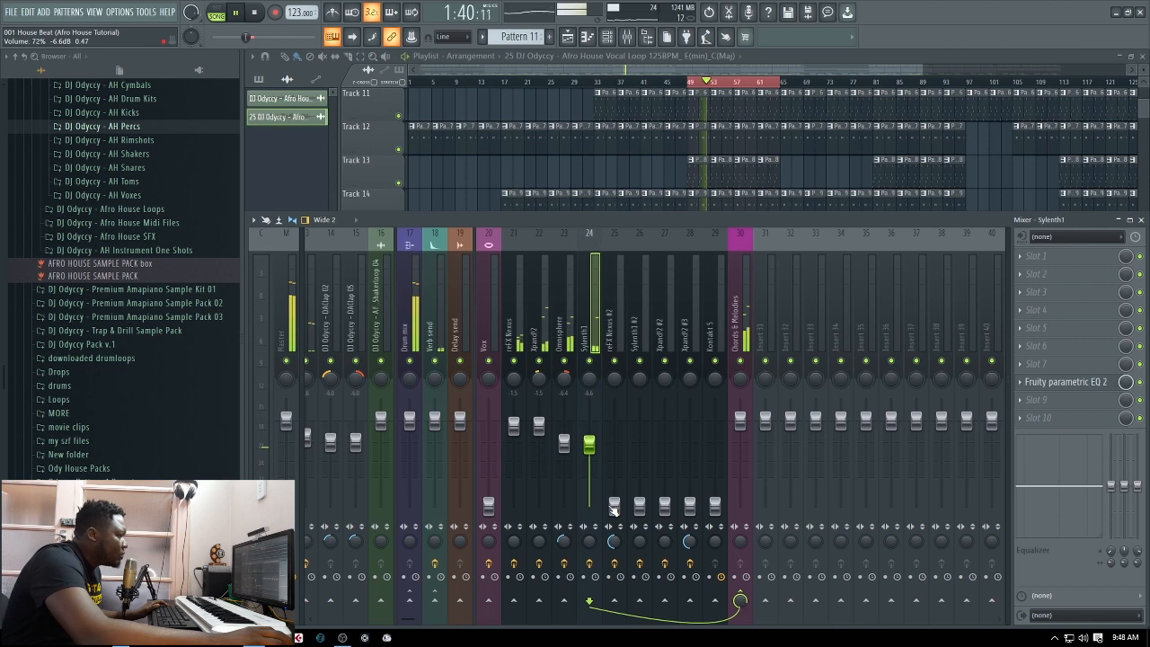
Raise reFX Nexus #2 on mixer track 25 to about -3.3 dB against the playing loop
{"action": "left_click_drag", "start_coordinate": [614, 505], "coordinate": [615, 461]}
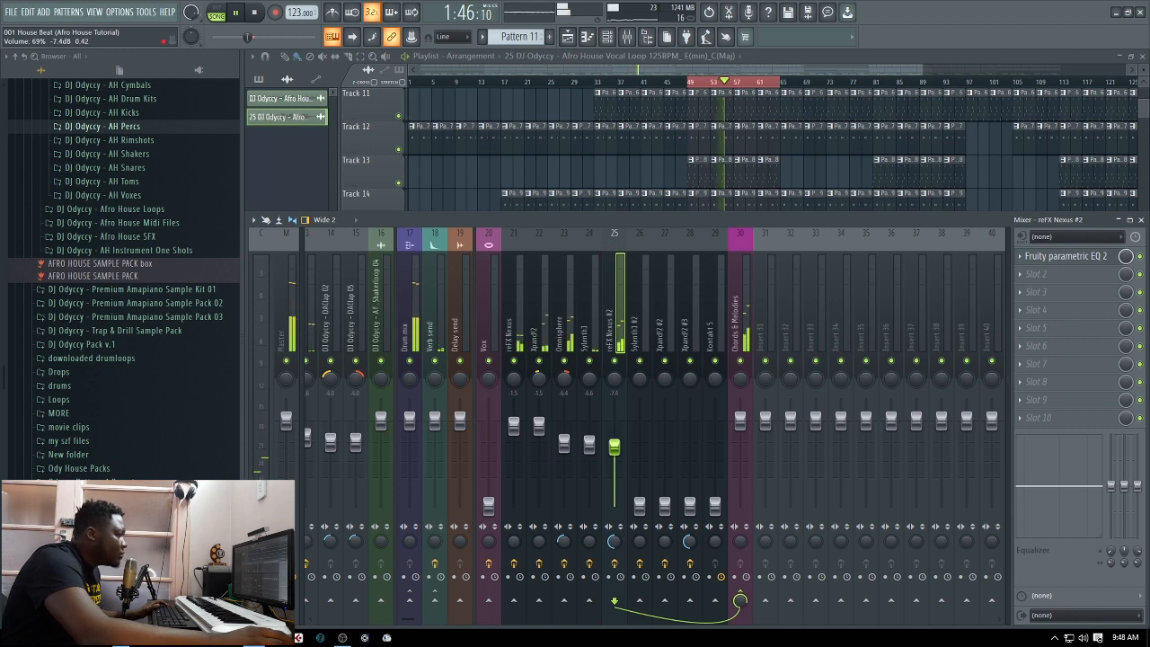
{"action": "left_click_drag", "start_coordinate": [615, 444], "coordinate": [615, 442]}
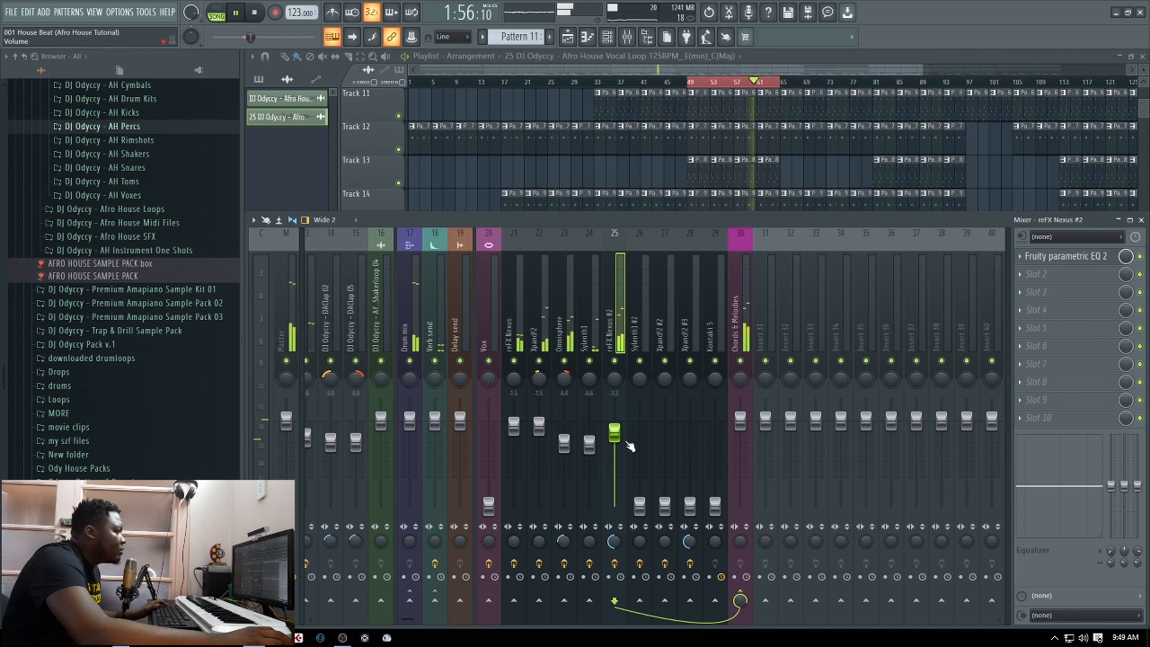
Raise Sylenth1 #2 on mixer track 26 to about -2.9 dB and mute reFX Nexus #2
{"action": "left_click_drag", "start_coordinate": [644, 509], "coordinate": [639, 439]}
{"action": "left_click", "coordinate": [615, 361]}
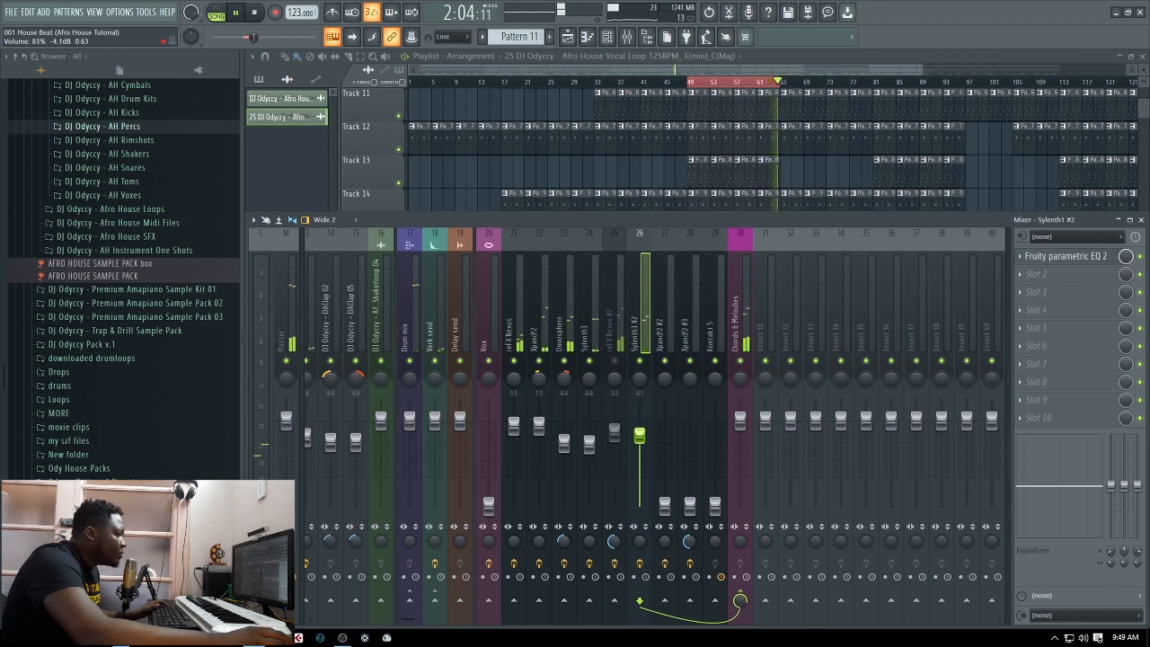
{"action": "left_click_drag", "start_coordinate": [639, 435], "coordinate": [639, 432]}
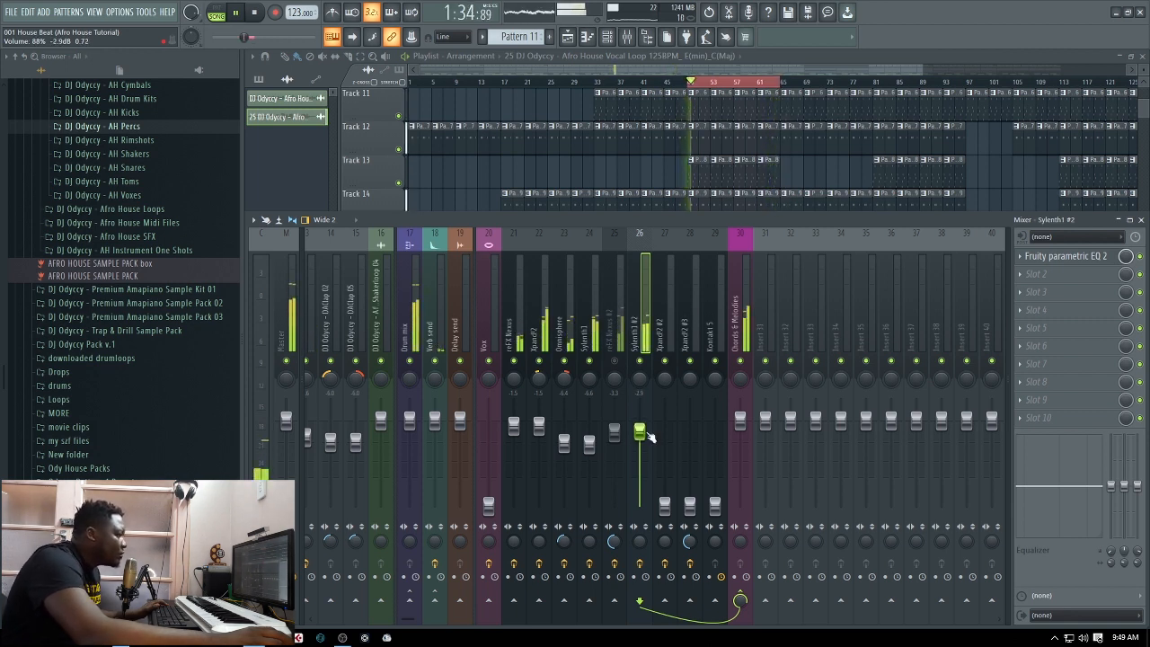
Raise Xpand!2 #2 on mixer track 27 to about -6.5 dB and Xpand!2 #3 on track 28 to about -7.1 dB
{"action": "left_click_drag", "start_coordinate": [665, 505], "coordinate": [665, 464]}
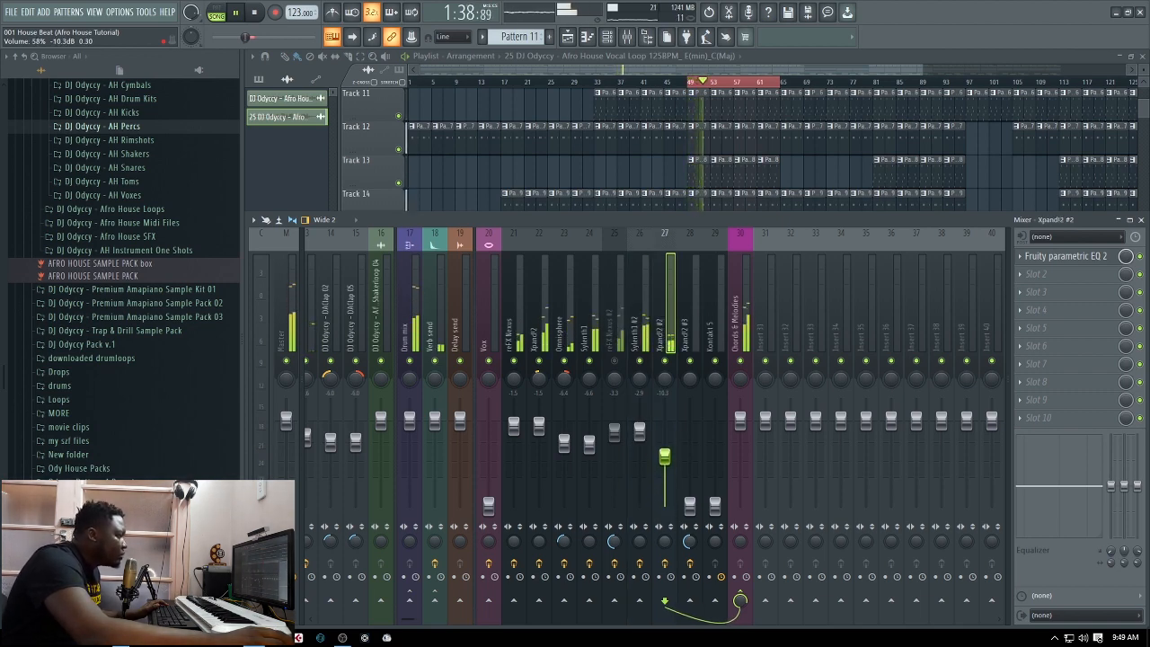
{"action": "left_click_drag", "start_coordinate": [665, 456], "coordinate": [665, 455]}
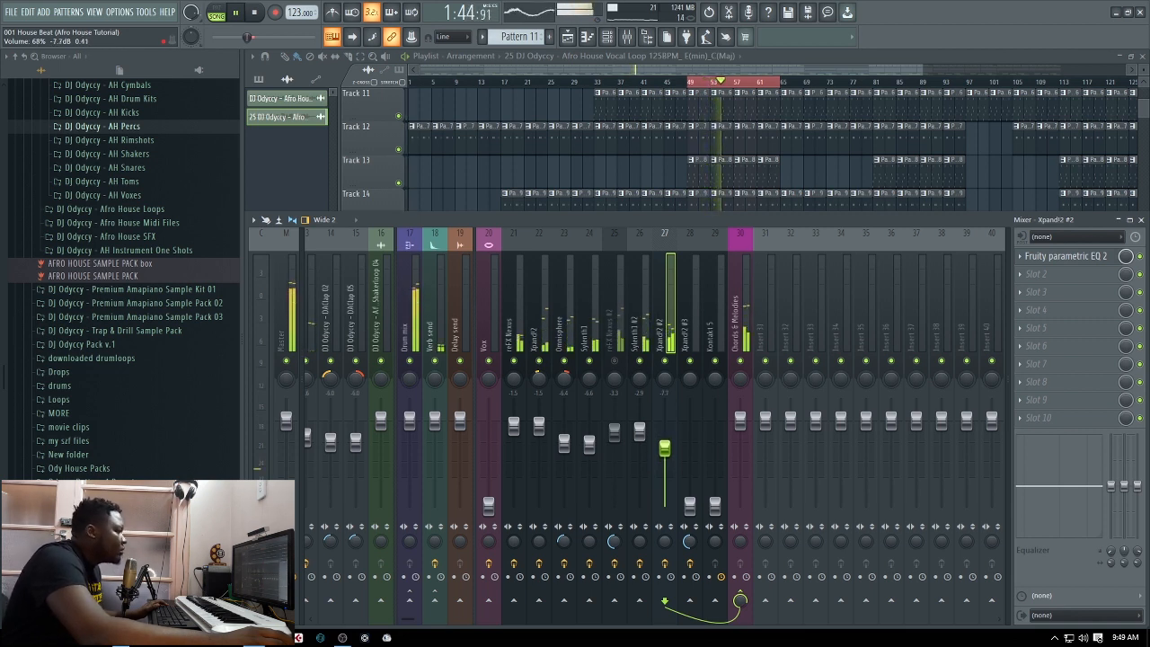
{"action": "left_click_drag", "start_coordinate": [677, 446], "coordinate": [677, 444]}
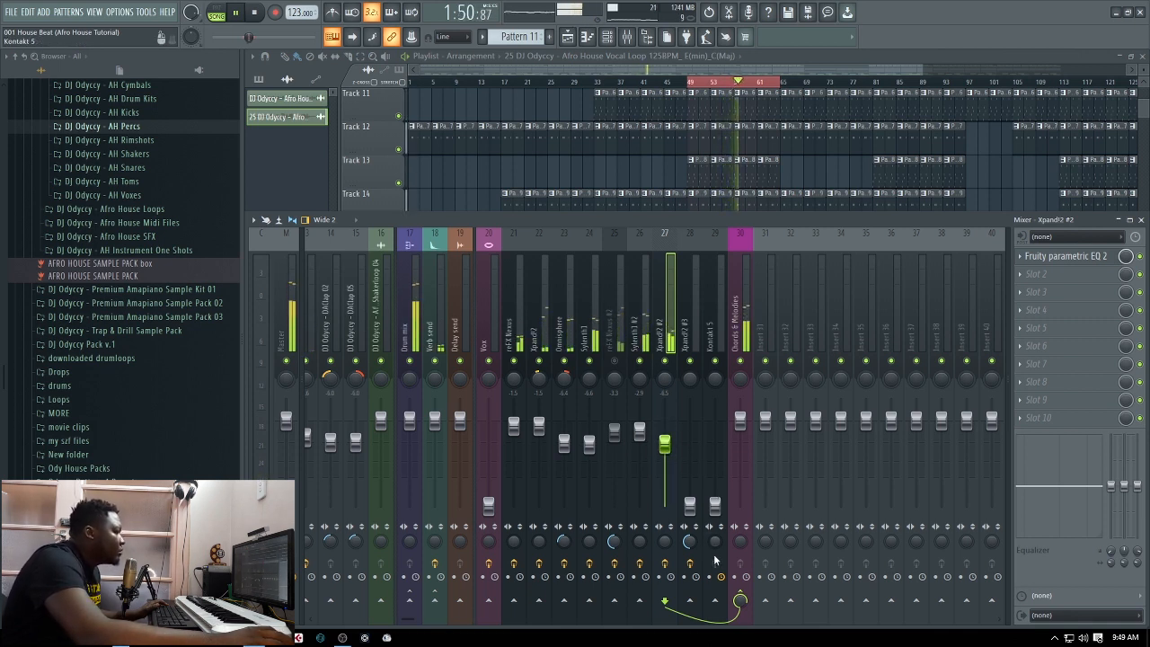
{"action": "left_click_drag", "start_coordinate": [689, 505], "coordinate": [689, 470]}
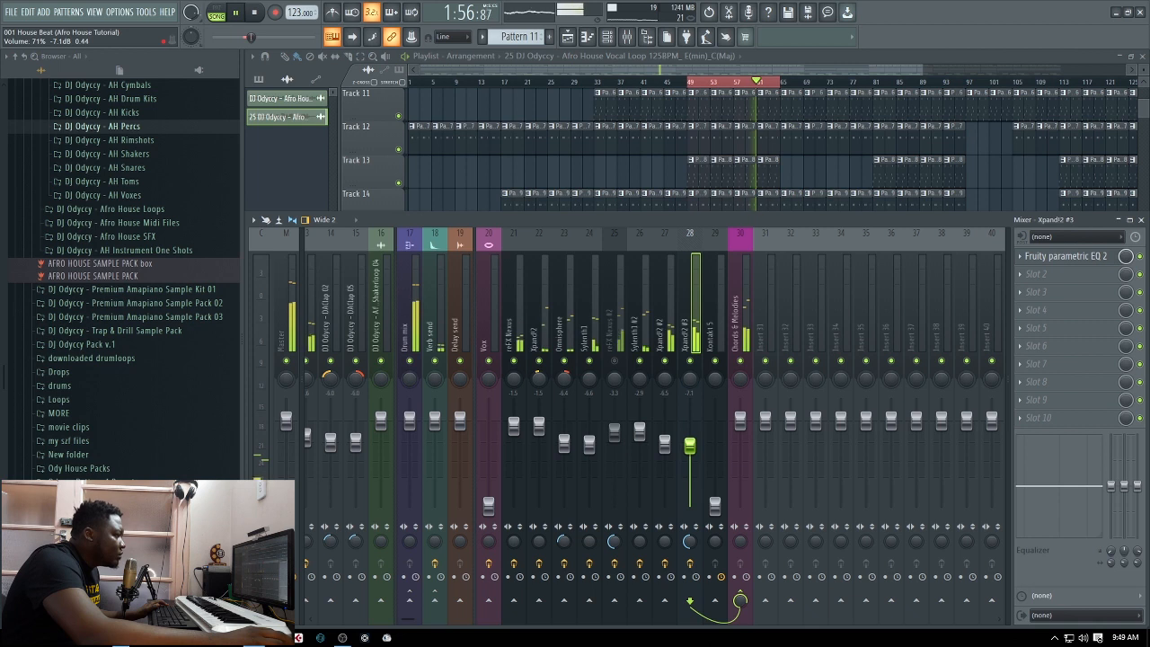
Move the Kontakt 5 mixer track to the right of the Chords & Melodies bus and add a separator before the bus
{"action": "left_click", "coordinate": [720, 334]}
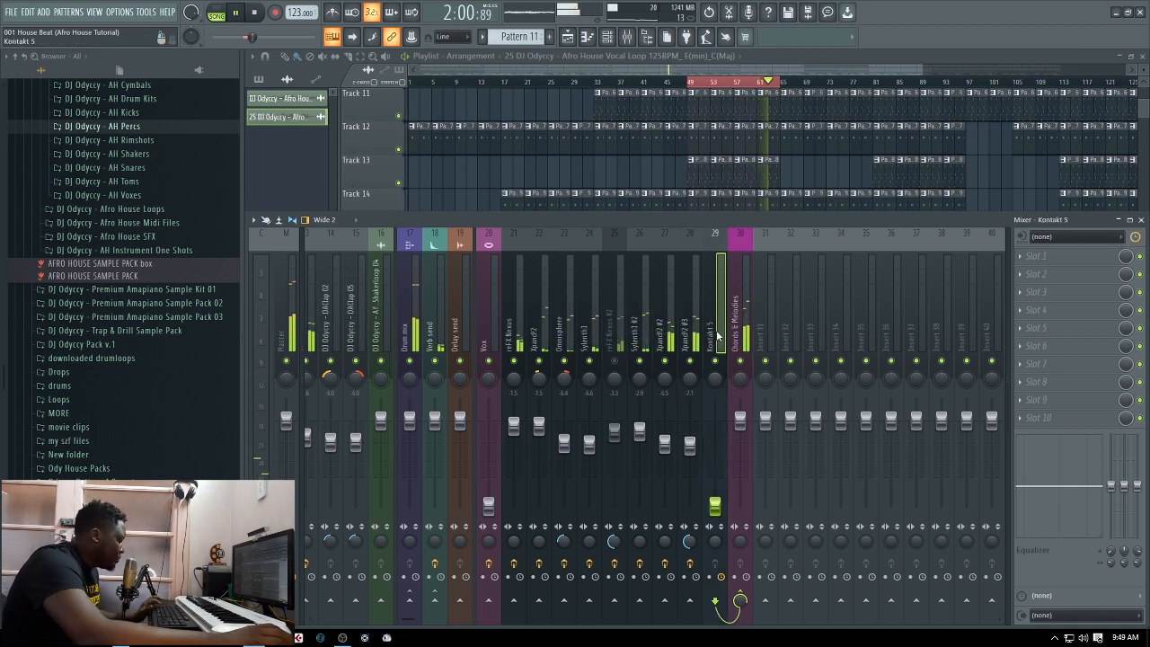
{"action": "key", "text": "alt+Right"}
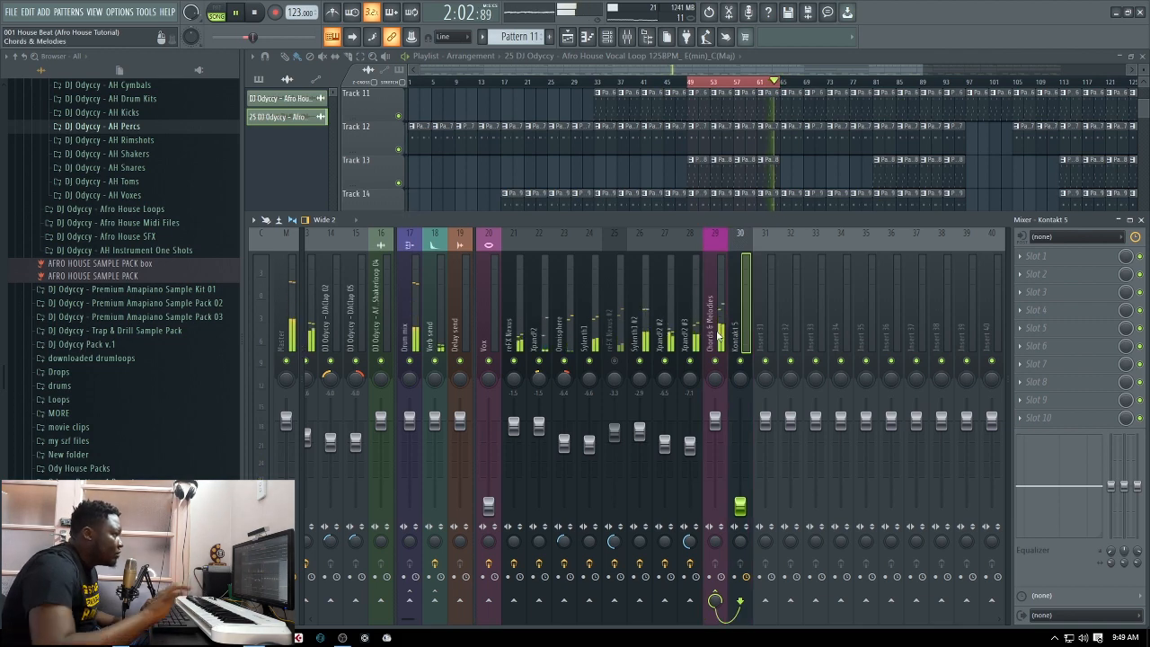
{"action": "right_click", "coordinate": [754, 231]}
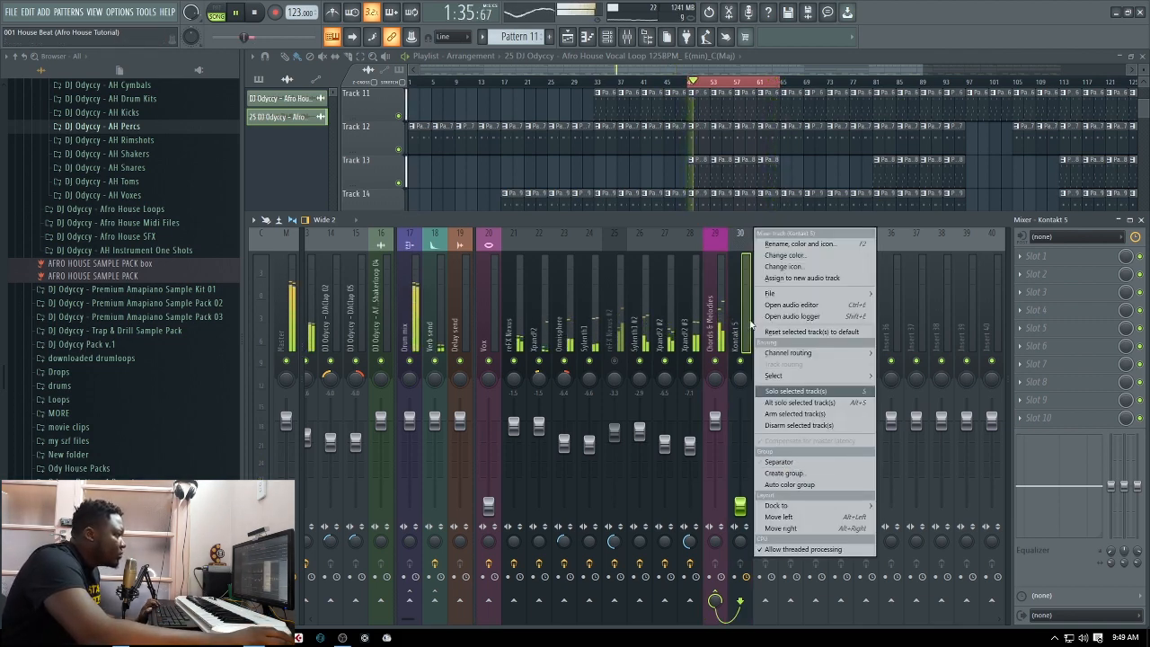
{"action": "left_click", "coordinate": [738, 318]}
{"action": "left_click", "coordinate": [717, 421]}
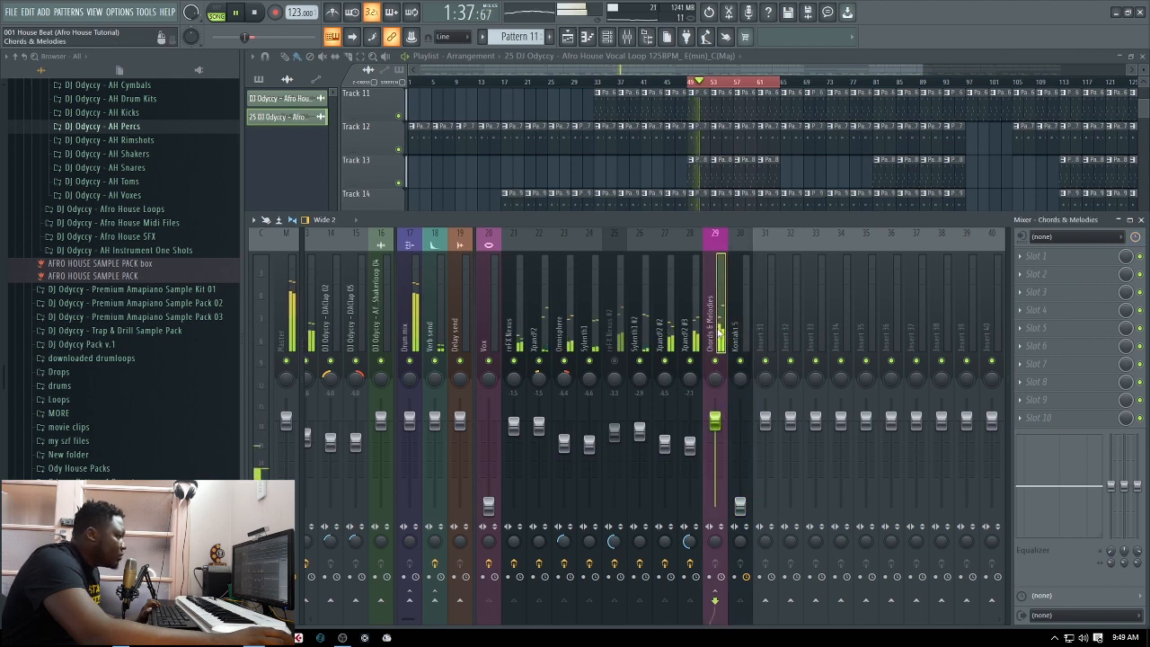
{"action": "right_click", "coordinate": [719, 427]}
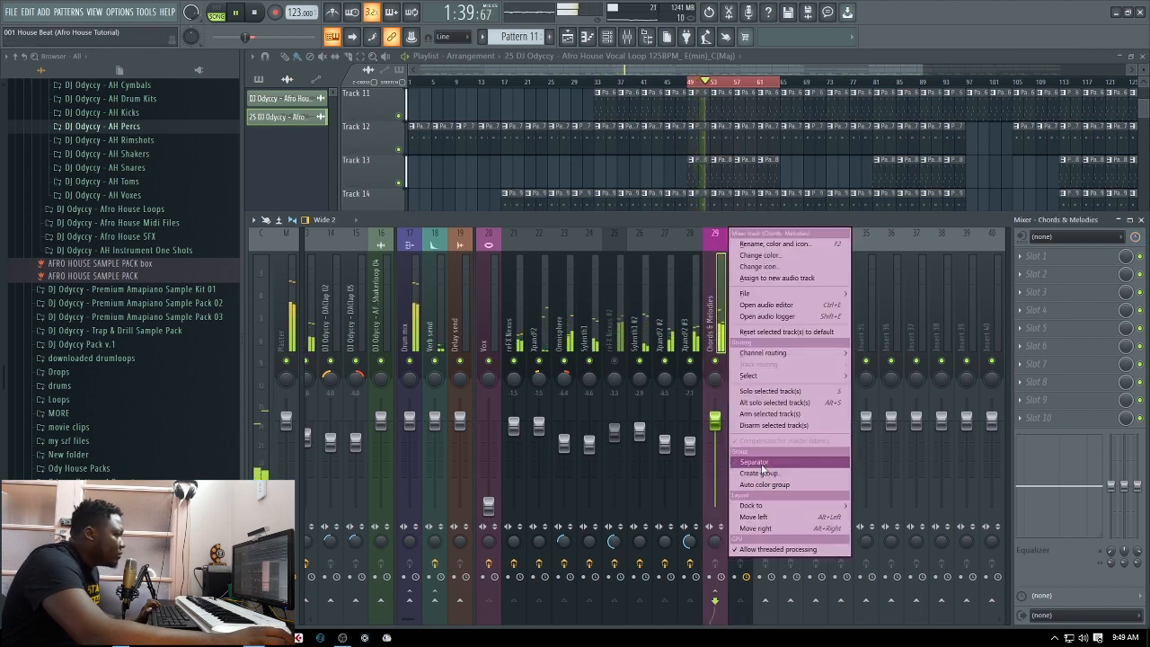
{"action": "left_click", "coordinate": [755, 462]}
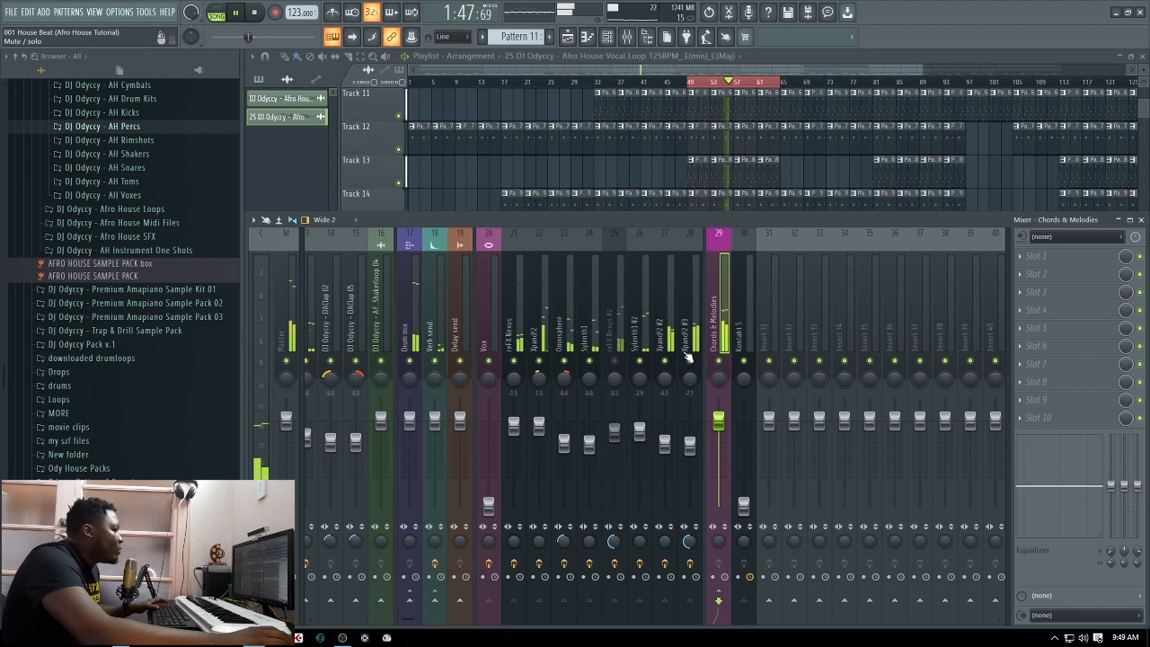
{"action": "key", "text": "space"}
{"action": "key", "text": "F9"}
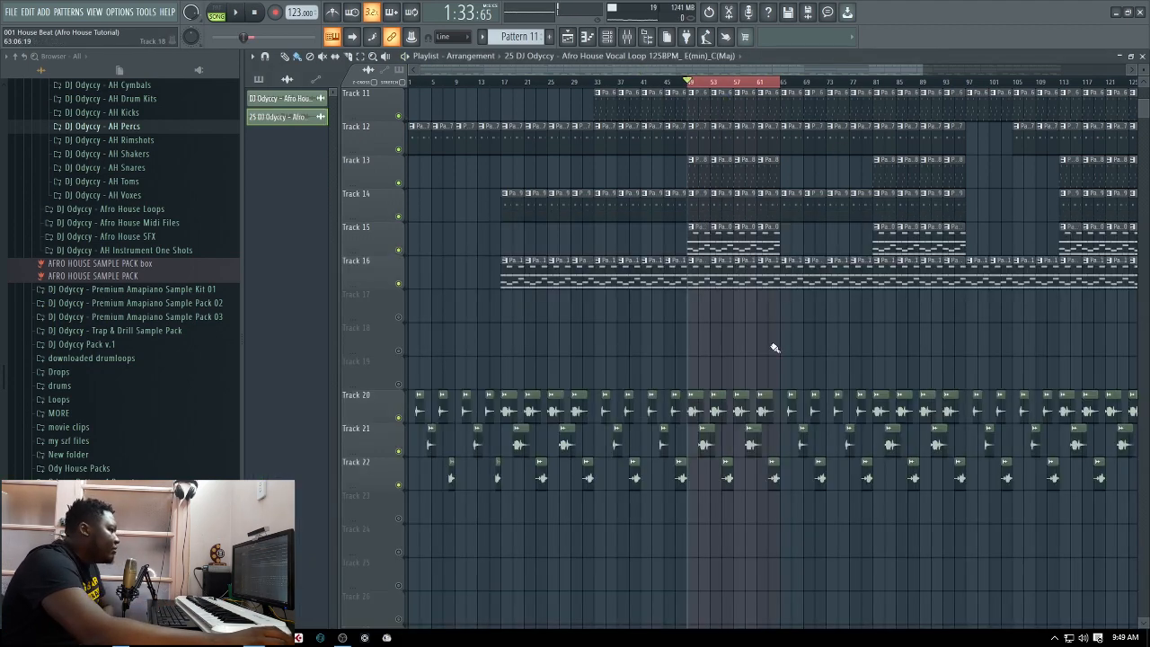
{"action": "scroll", "coordinate": [775, 348], "scroll_direction": "up", "scroll_amount": 4}
{"action": "scroll", "coordinate": [791, 328], "scroll_direction": "down", "scroll_amount": 6}
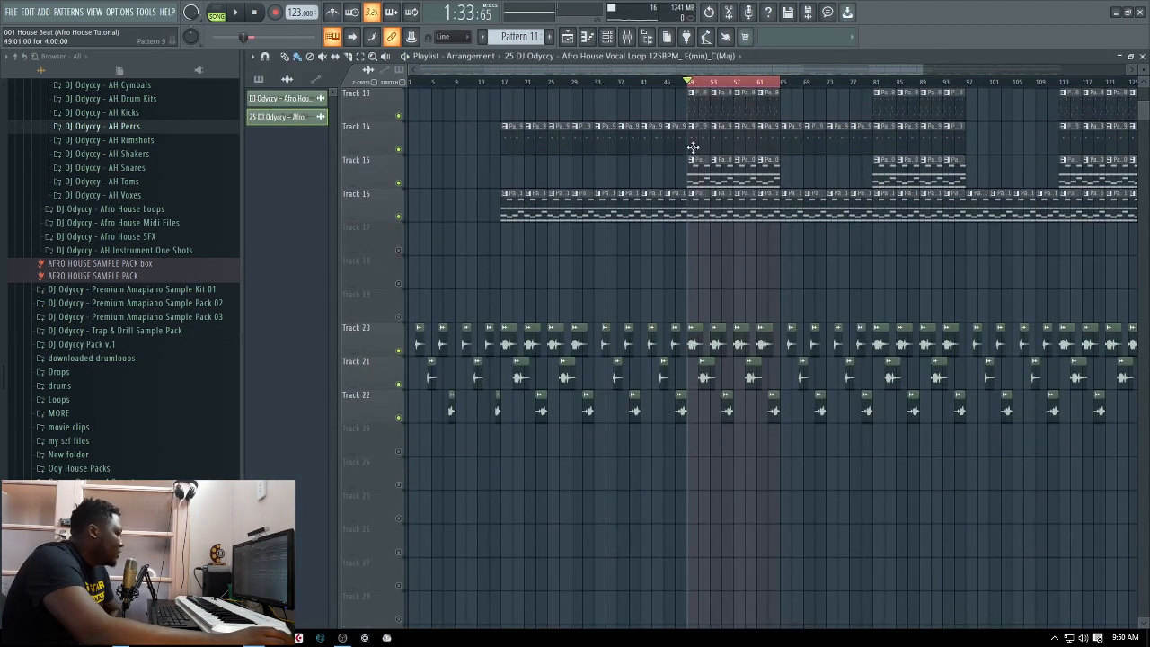
{"action": "key", "text": "F9"}
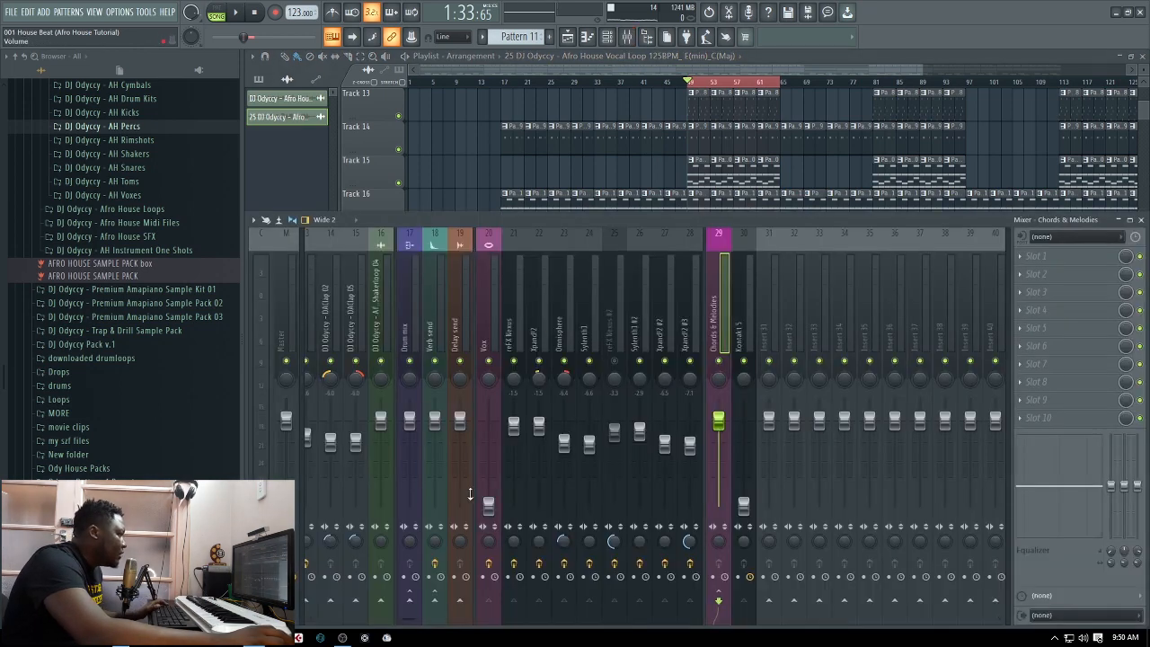
Play the loop, raise the Vox track to about -0.8 dB, and save the project
{"action": "key", "text": "space"}
{"action": "left_click_drag", "start_coordinate": [488, 506], "coordinate": [488, 426]}
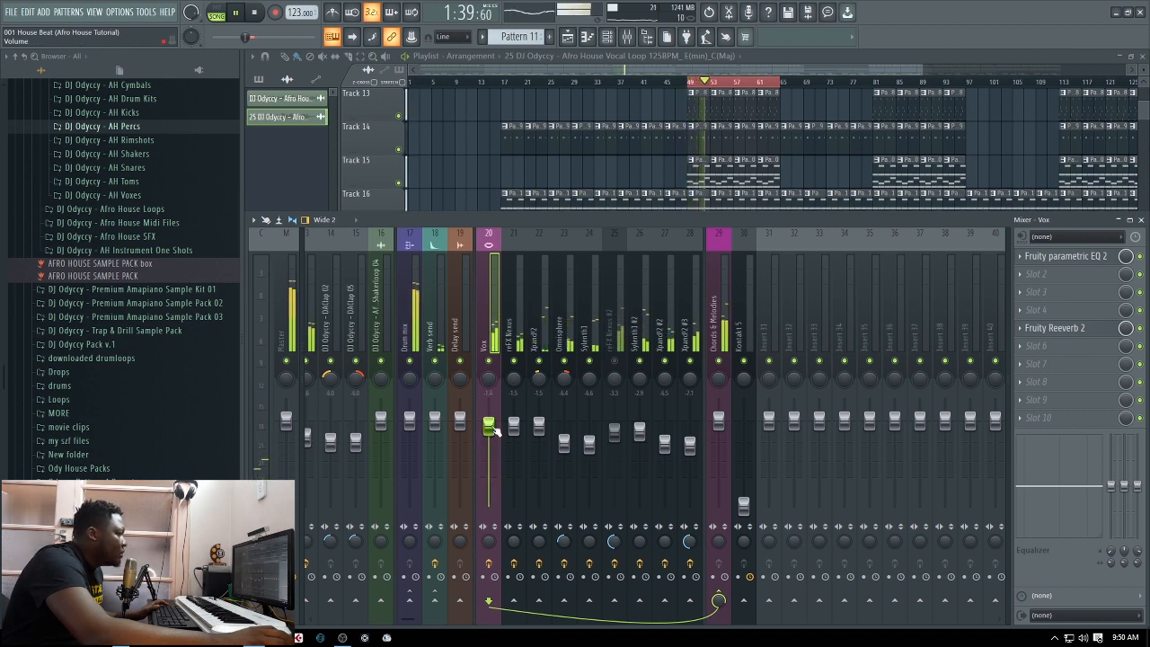
{"action": "key", "text": "ctrl+s"}
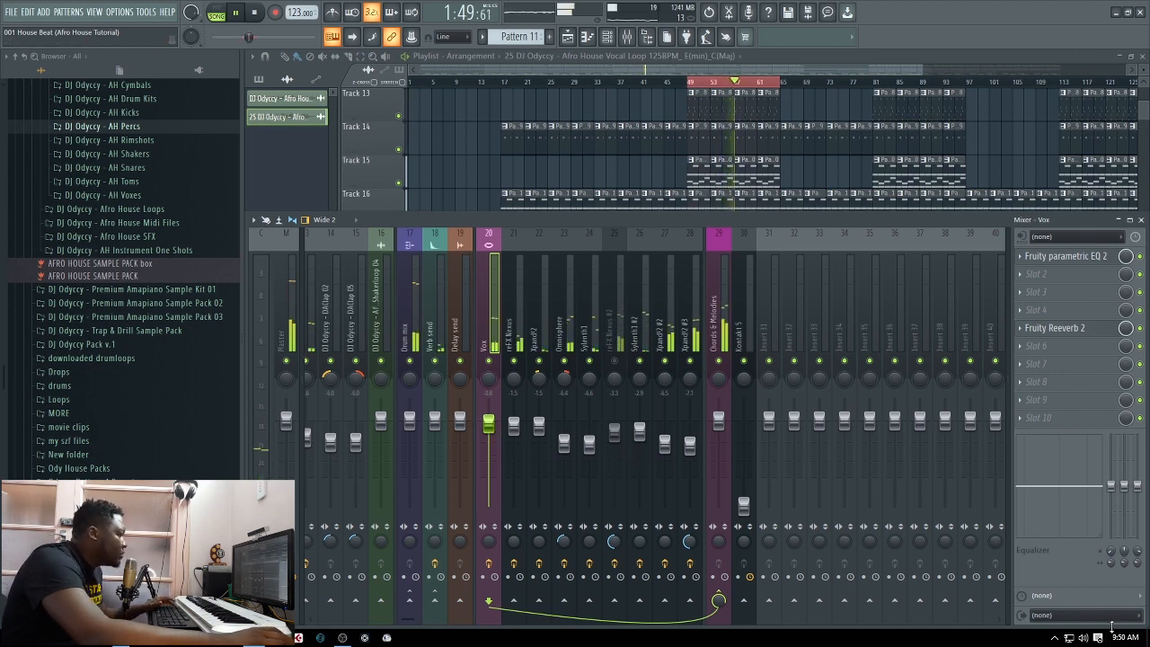
Show the full playlist and unmute playlist Tracks 3 and 4 while the loop plays
{"action": "key", "text": "F9"}
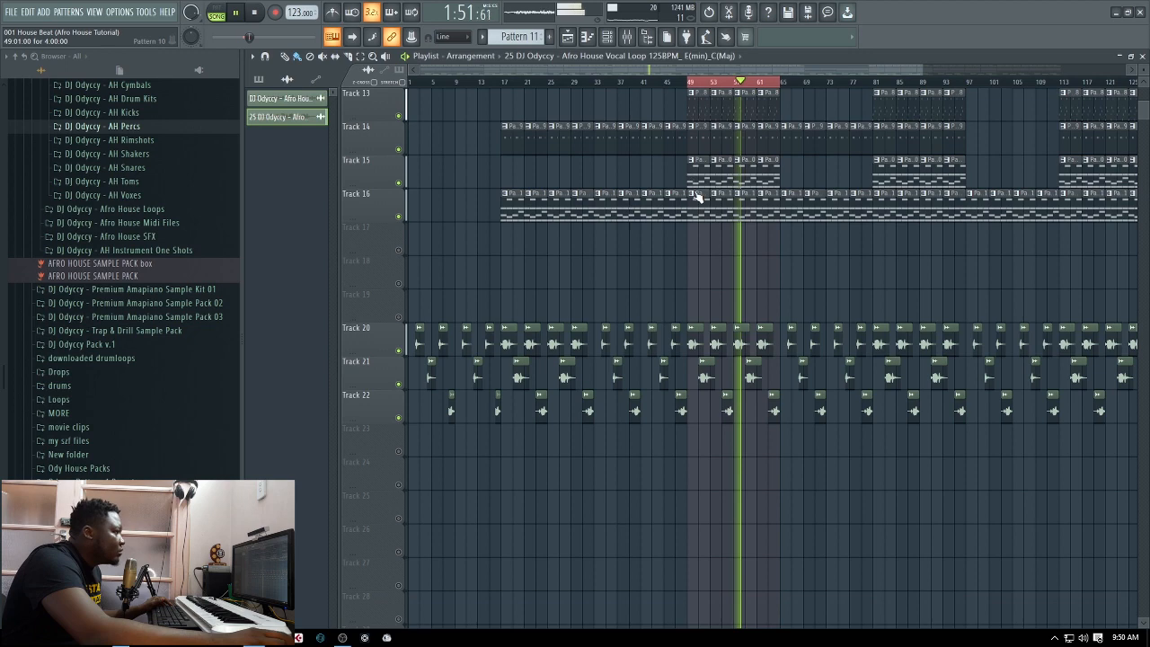
{"action": "scroll", "coordinate": [697, 191], "scroll_direction": "up", "scroll_amount": 4}
{"action": "scroll", "coordinate": [696, 192], "scroll_direction": "up", "scroll_amount": 3}
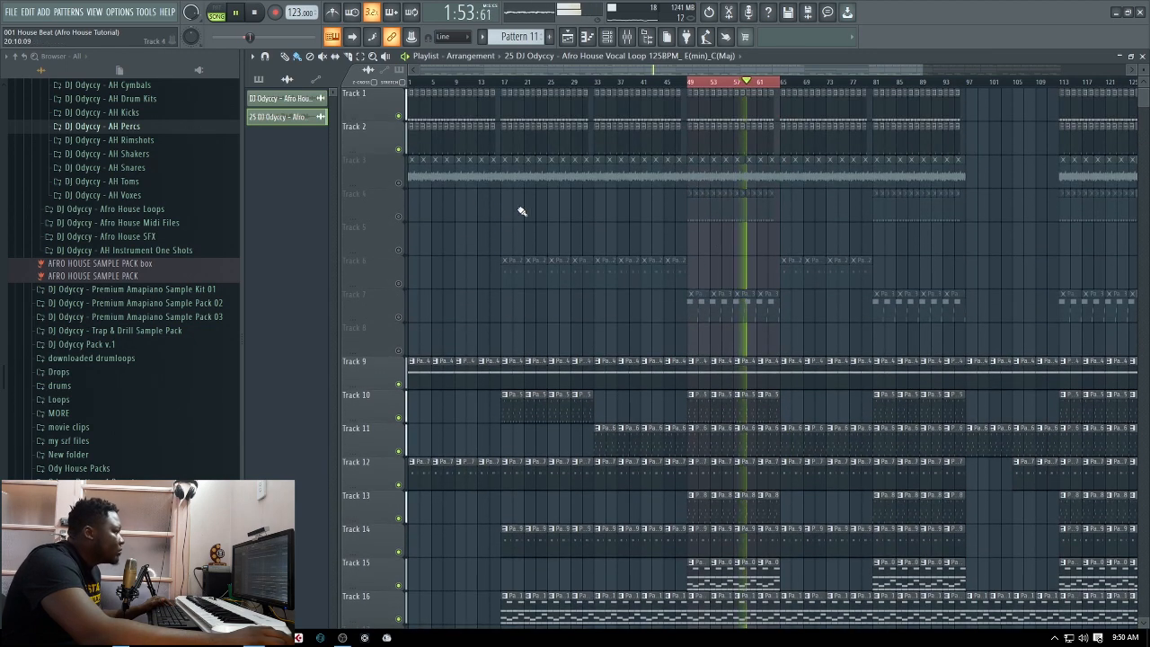
{"action": "left_click", "coordinate": [399, 183]}
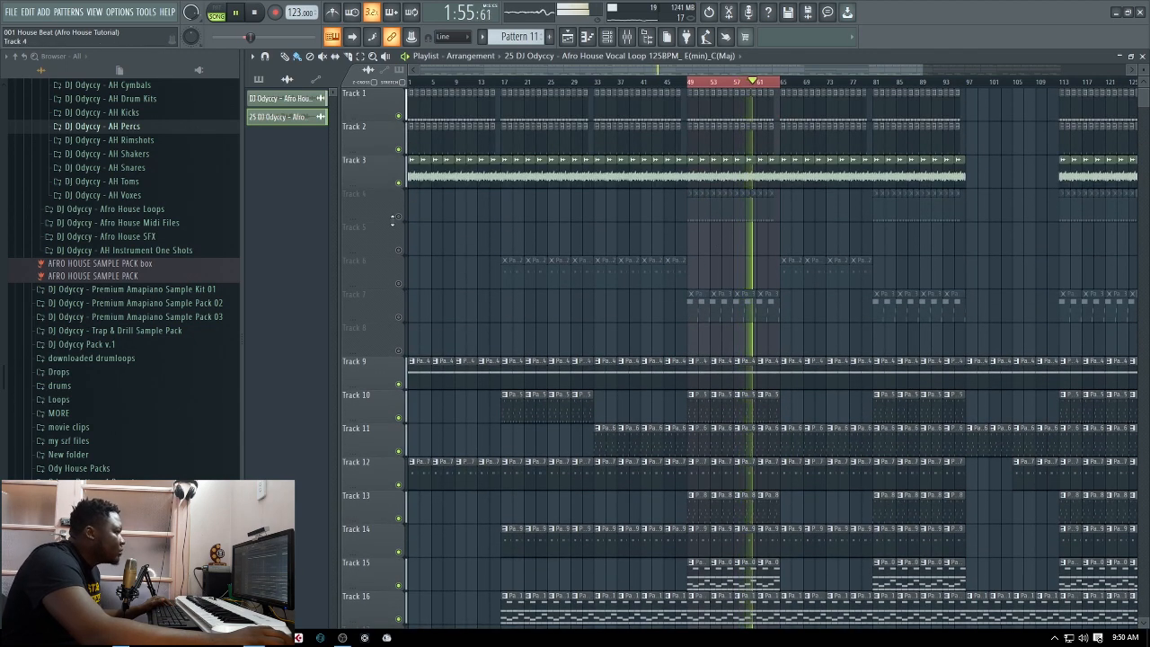
{"action": "left_click", "coordinate": [400, 216]}
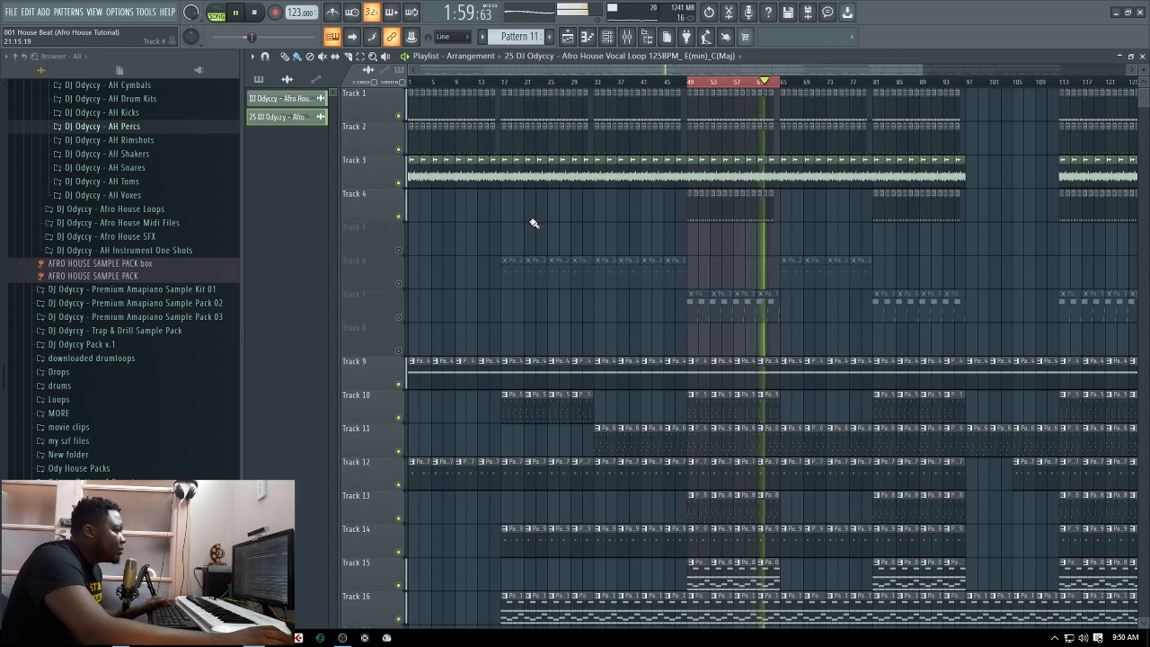
{"action": "scroll", "coordinate": [530, 269], "scroll_direction": "down", "scroll_amount": 4}
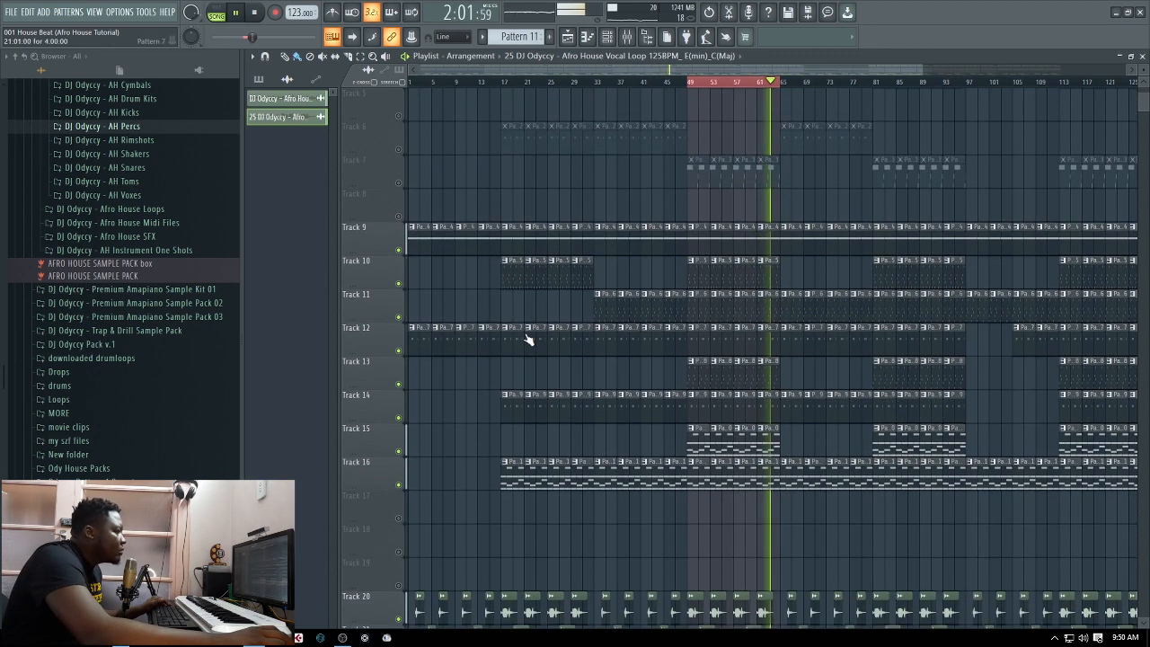
{"action": "scroll", "coordinate": [490, 324], "scroll_direction": "up", "scroll_amount": 3}
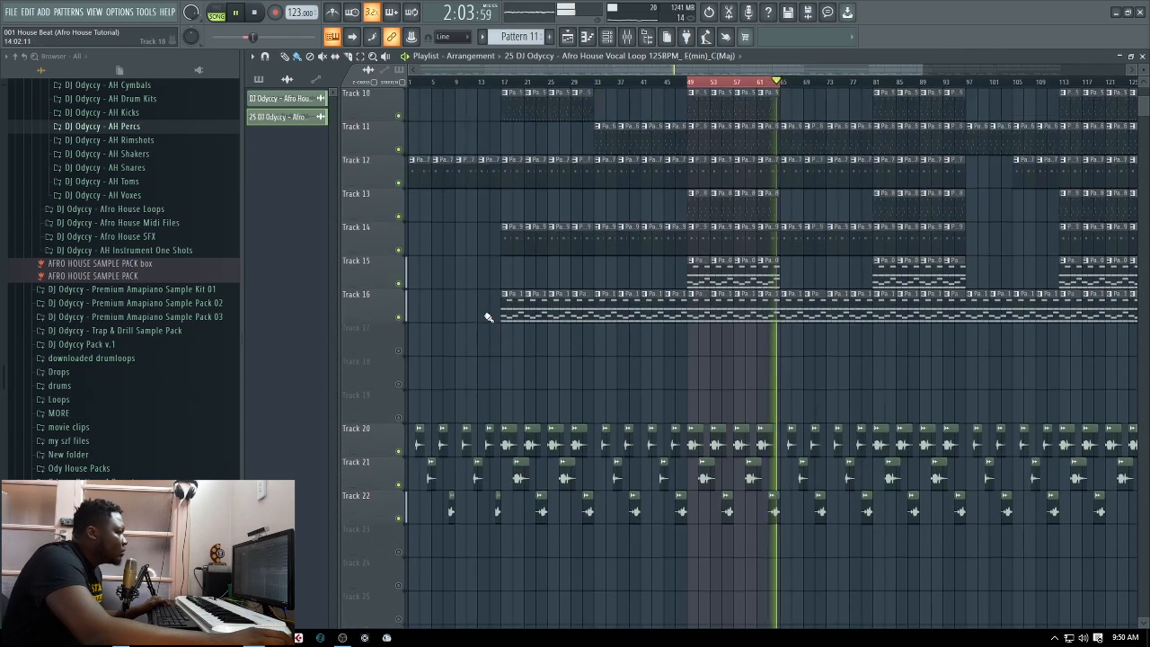
{"action": "scroll", "coordinate": [485, 319], "scroll_direction": "up", "scroll_amount": 3}
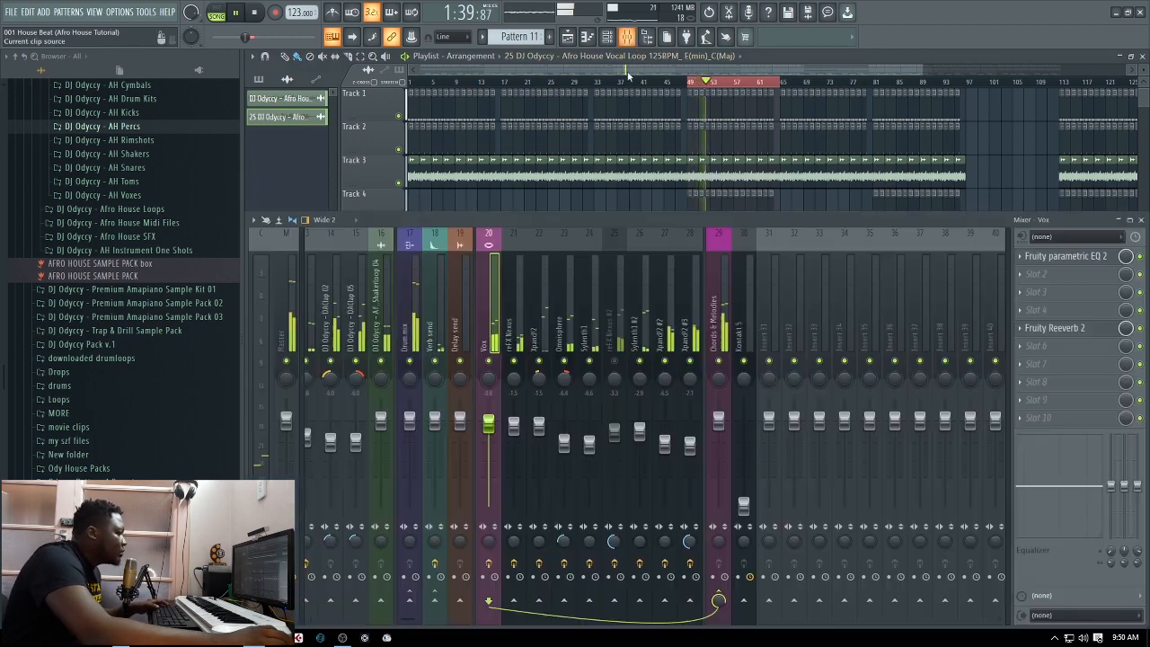
Lower the DAClap 02 and DAClap 05 mixer tracks together to about -6.7 dB while the loop plays
{"action": "left_click", "coordinate": [628, 36]}
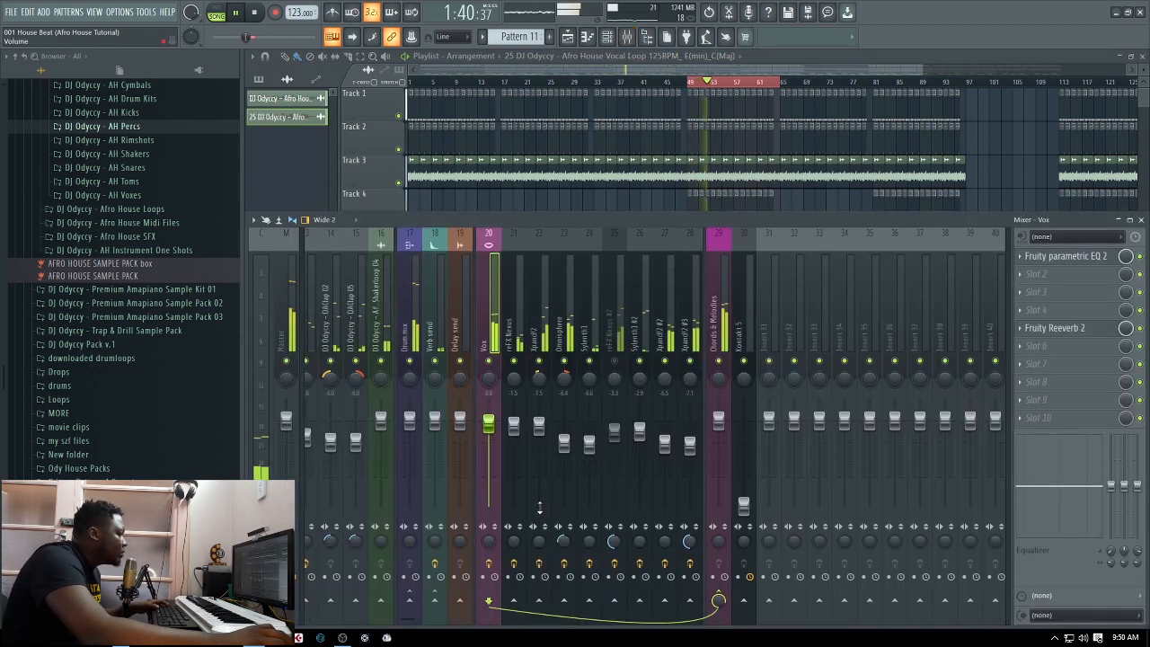
{"action": "scroll", "coordinate": [744, 337], "scroll_direction": "left", "scroll_amount": 6}
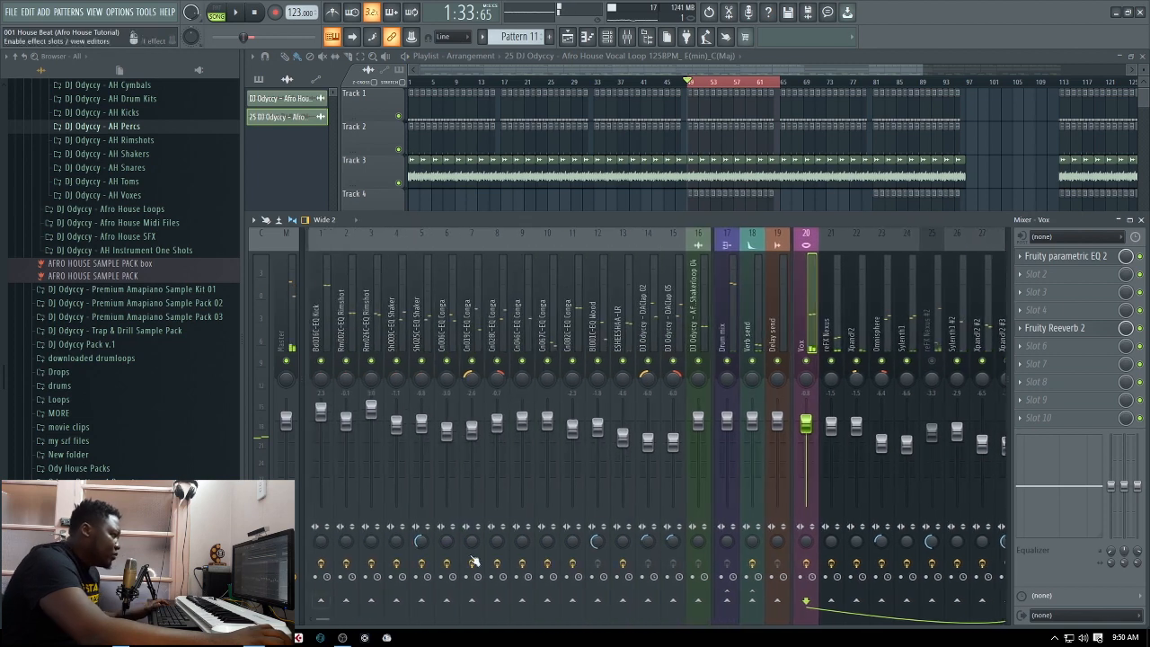
{"action": "left_click", "coordinate": [667, 313]}
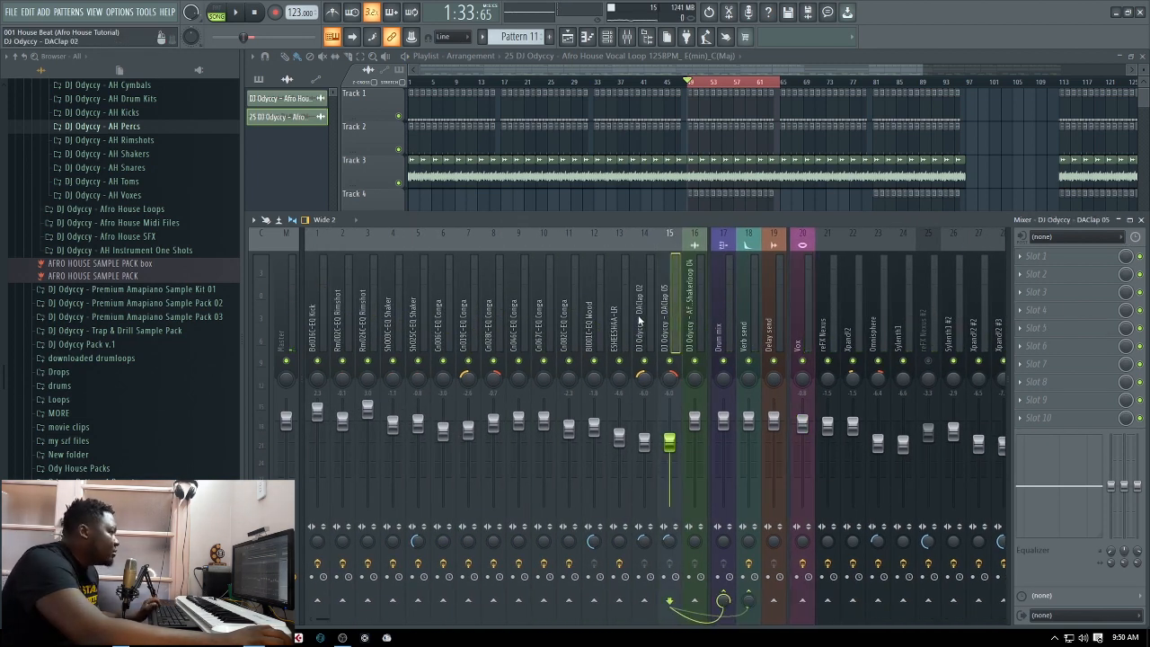
{"action": "left_click", "coordinate": [640, 321], "text": "ctrl"}
{"action": "key", "text": "space"}
{"action": "left_click_drag", "start_coordinate": [652, 450], "coordinate": [652, 453]}
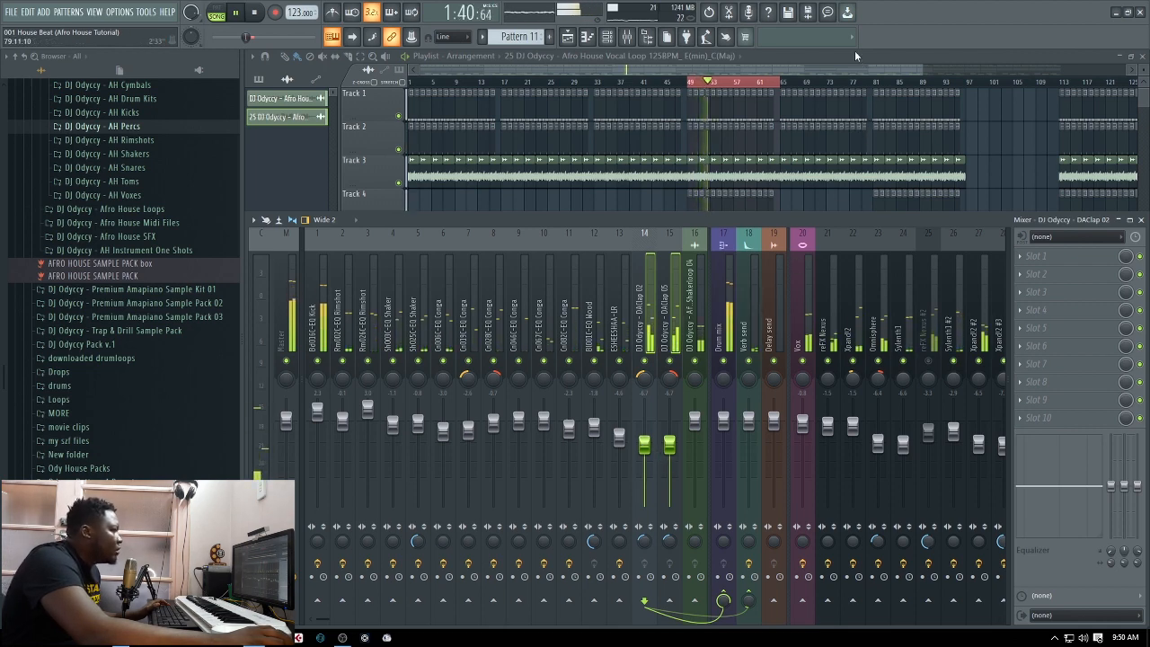
{"action": "key", "text": "space"}
Show the full playlist, unmute playlist Track 7, and restart the loop
{"action": "key", "text": "F9"}
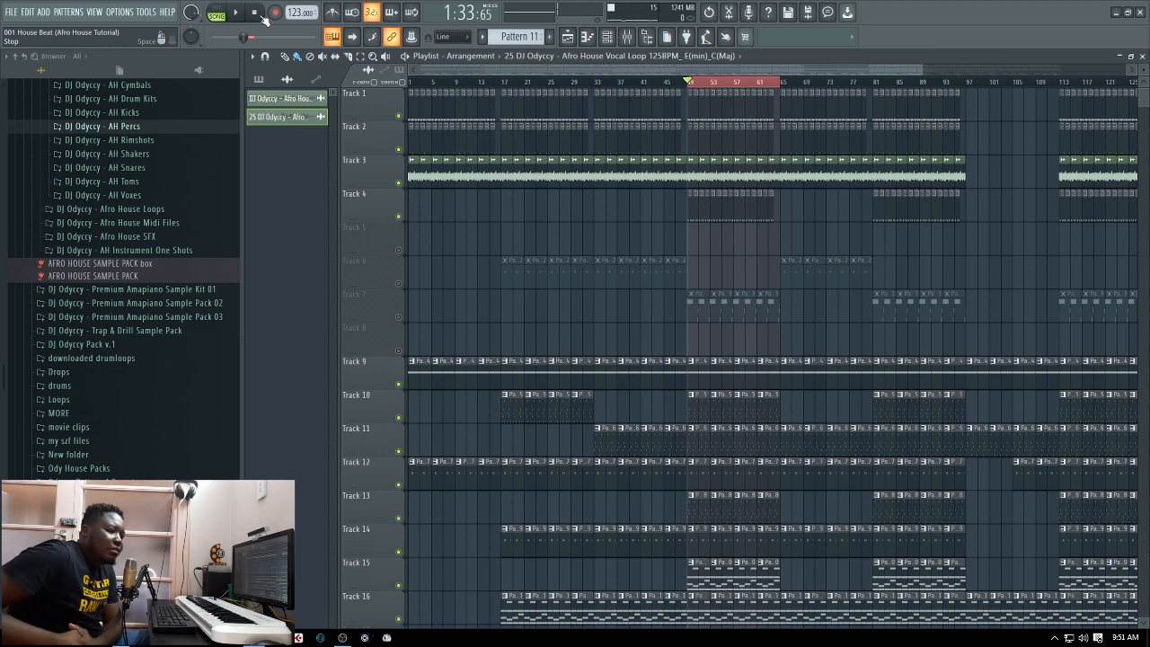
{"action": "left_click", "coordinate": [399, 318]}
{"action": "left_click", "coordinate": [239, 14]}
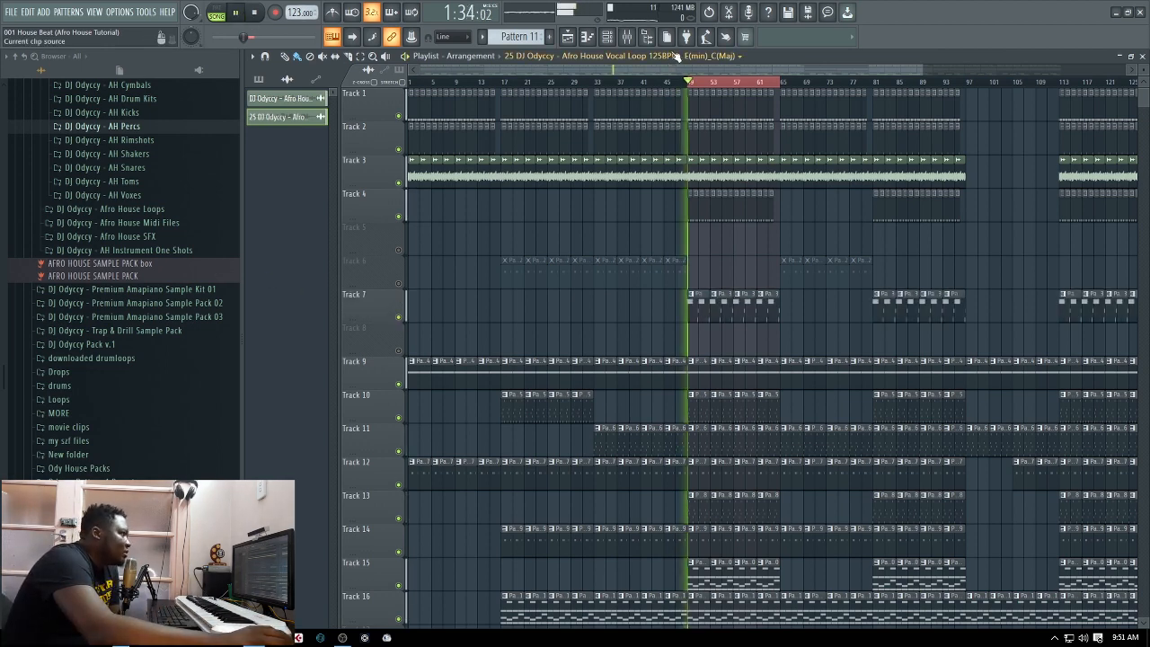
Raise the Kontakt 5 mixer track to about -3.9 dB while listening to the loop
{"action": "key", "text": "F9"}
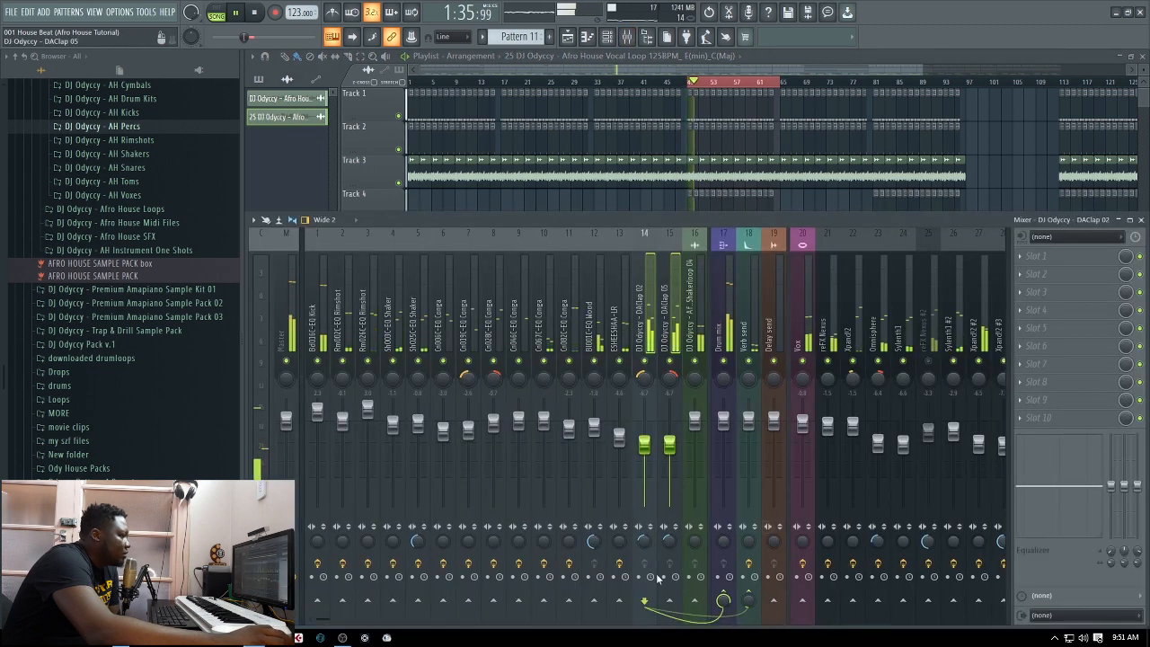
{"action": "left_click_drag", "start_coordinate": [339, 619], "coordinate": [470, 612]}
{"action": "left_click_drag", "start_coordinate": [515, 507], "coordinate": [515, 437]}
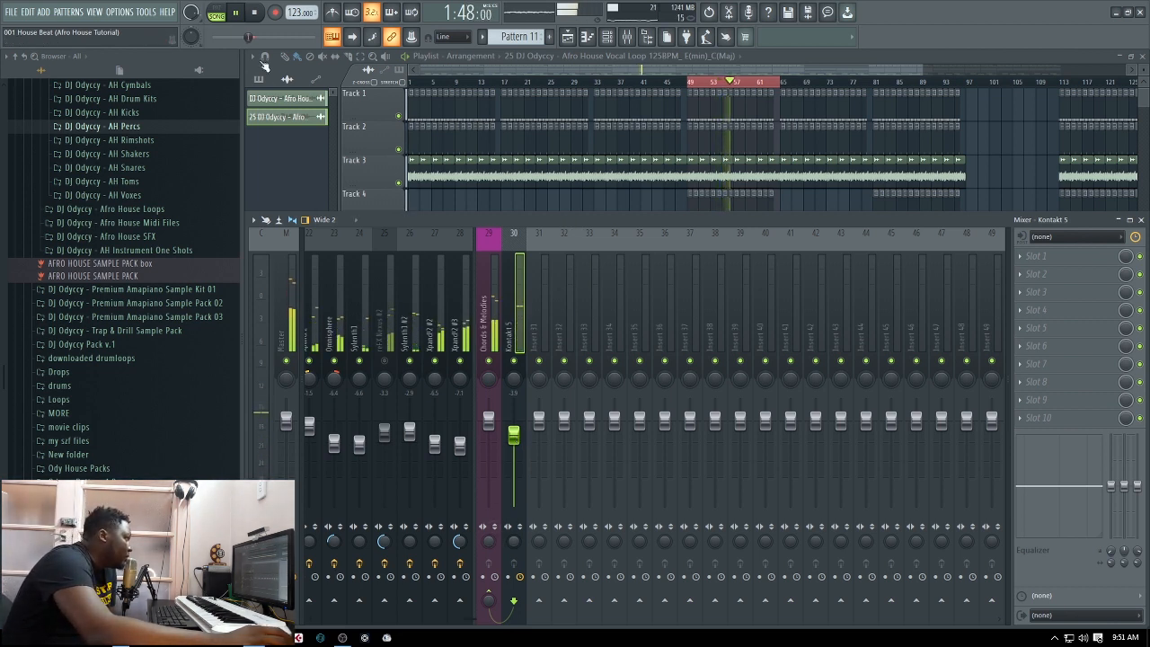
{"action": "key", "text": "space"}
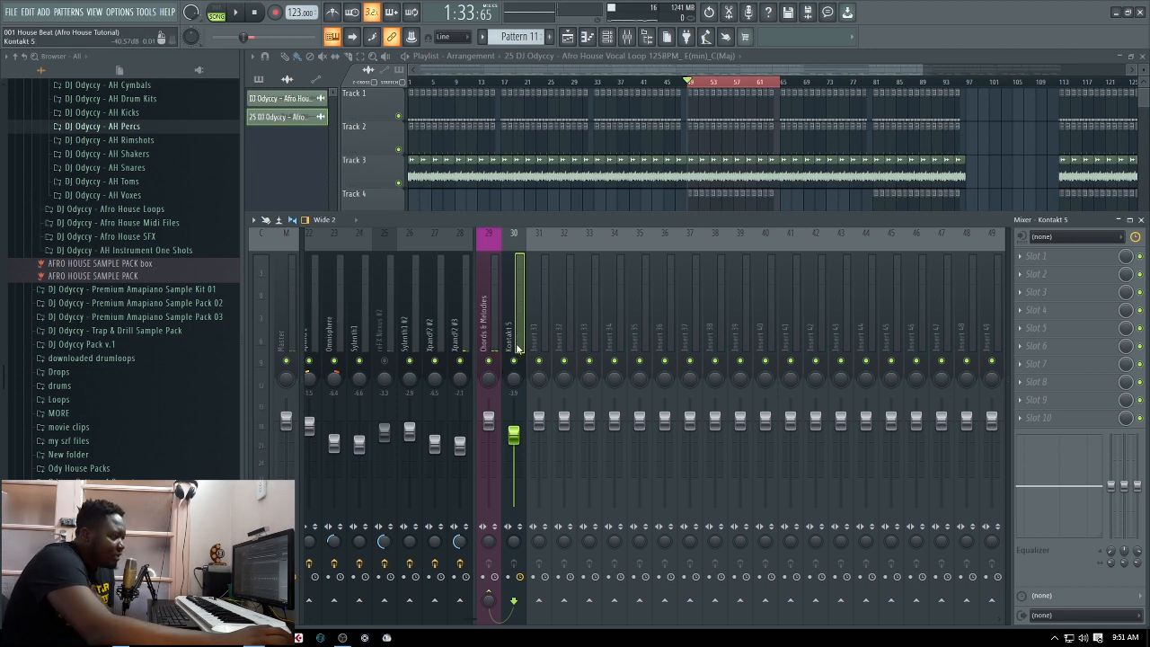
Route the Kontakt 5 mixer track only to the Master, and reset its volume to the default level during playback
{"action": "right_click", "coordinate": [298, 609]}
{"action": "left_click", "coordinate": [343, 585]}
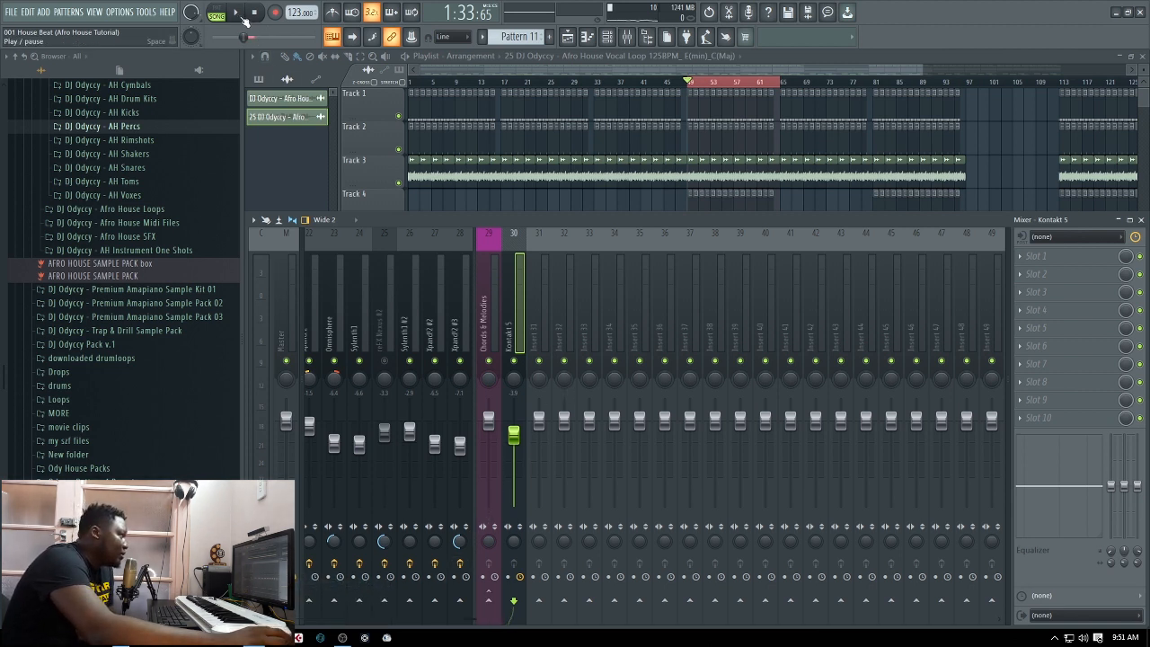
{"action": "left_click", "coordinate": [237, 13]}
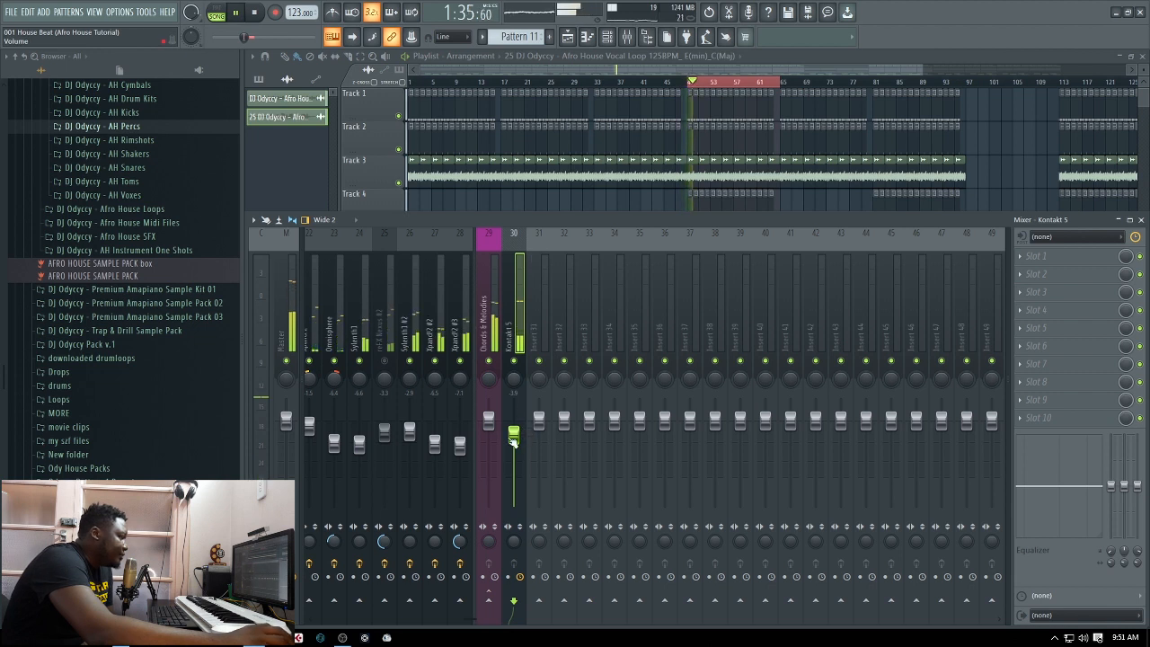
{"action": "right_click", "coordinate": [513, 440]}
{"action": "left_click", "coordinate": [547, 444]}
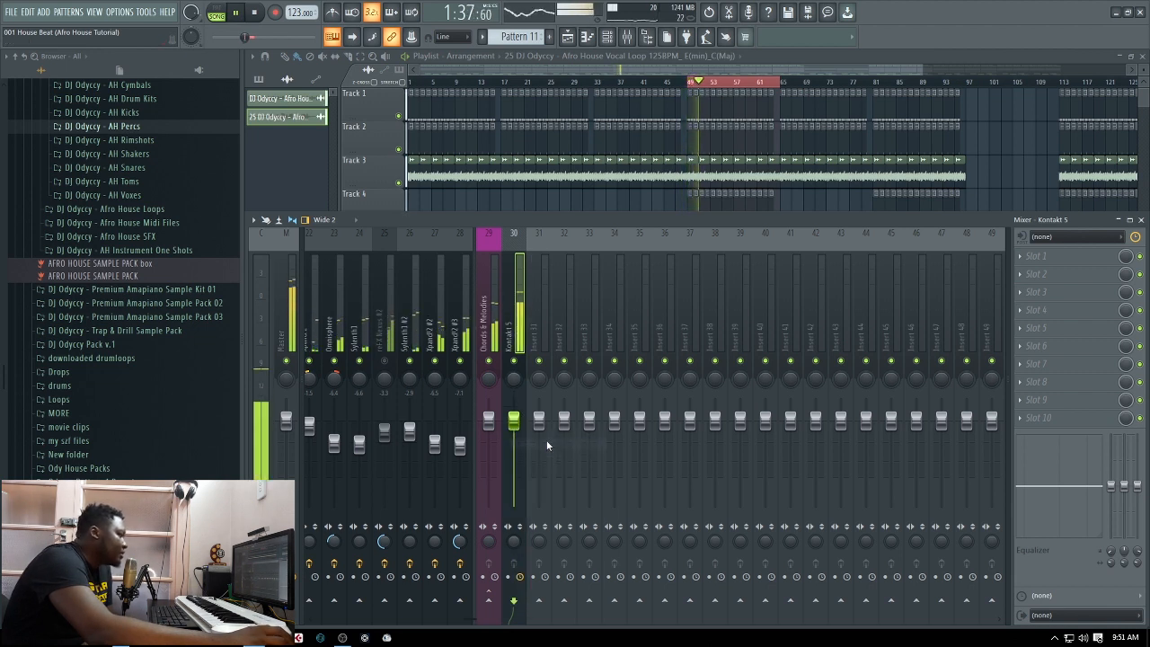
{"action": "left_click", "coordinate": [258, 14]}
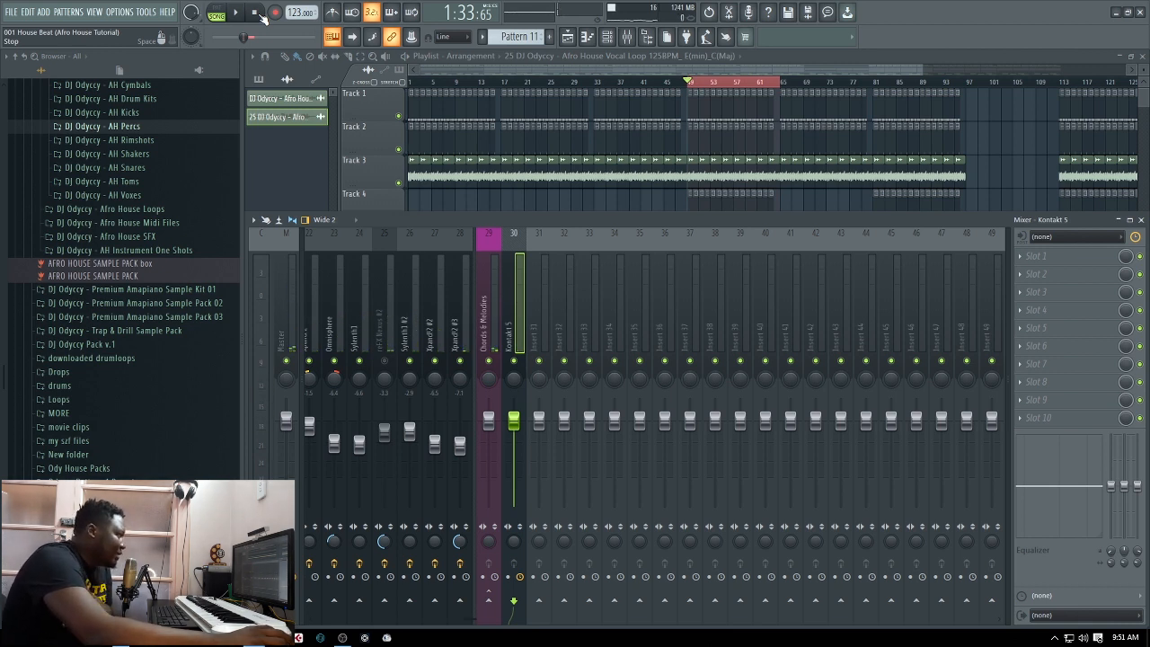
Unmute playlist Track 6 and play the song from about bar 42 to hear it in the mix
{"action": "left_click", "coordinate": [237, 14]}
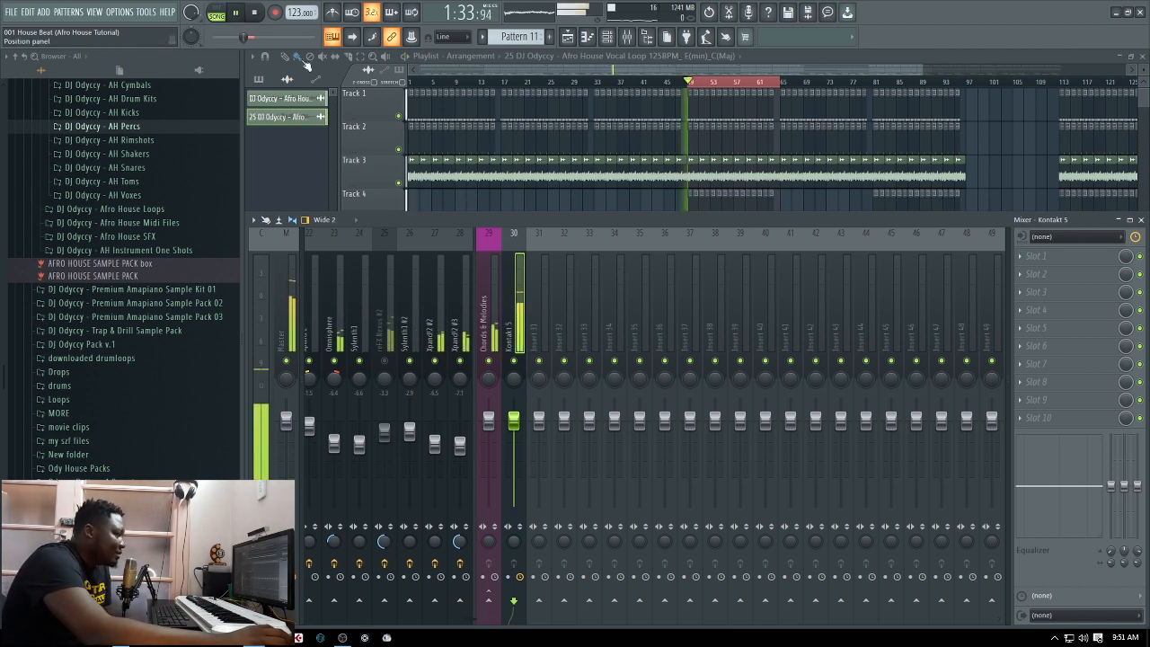
{"action": "left_click", "coordinate": [940, 59]}
{"action": "scroll", "coordinate": [469, 261], "scroll_direction": "down", "scroll_amount": 1}
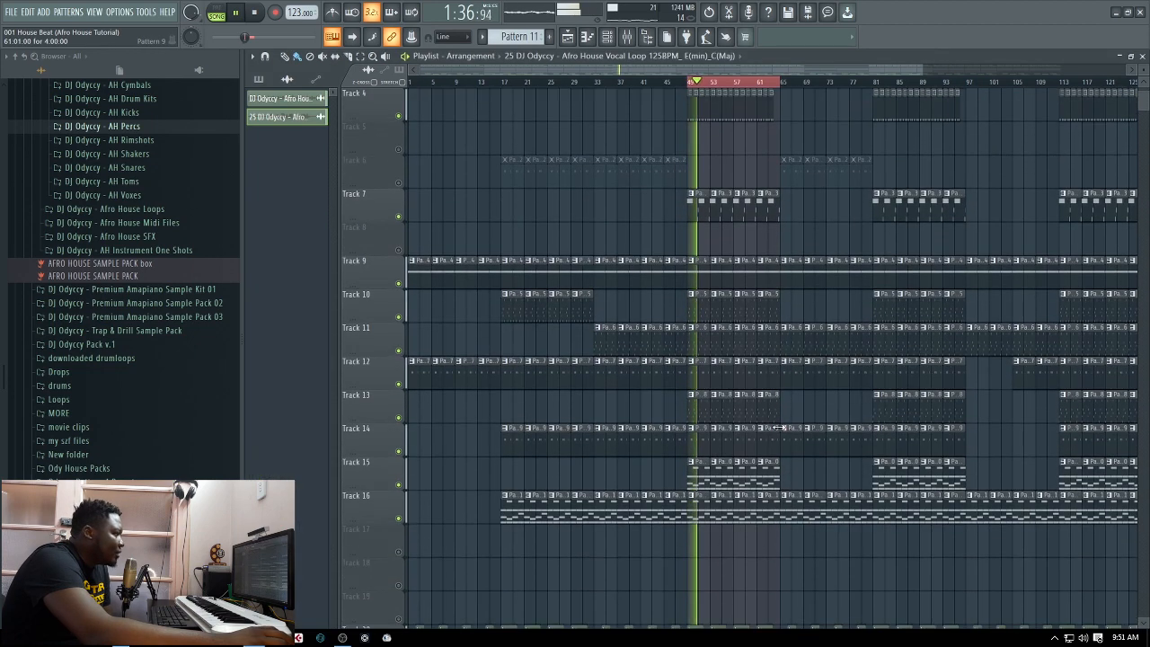
{"action": "left_click", "coordinate": [399, 250]}
{"action": "left_click", "coordinate": [650, 81]}
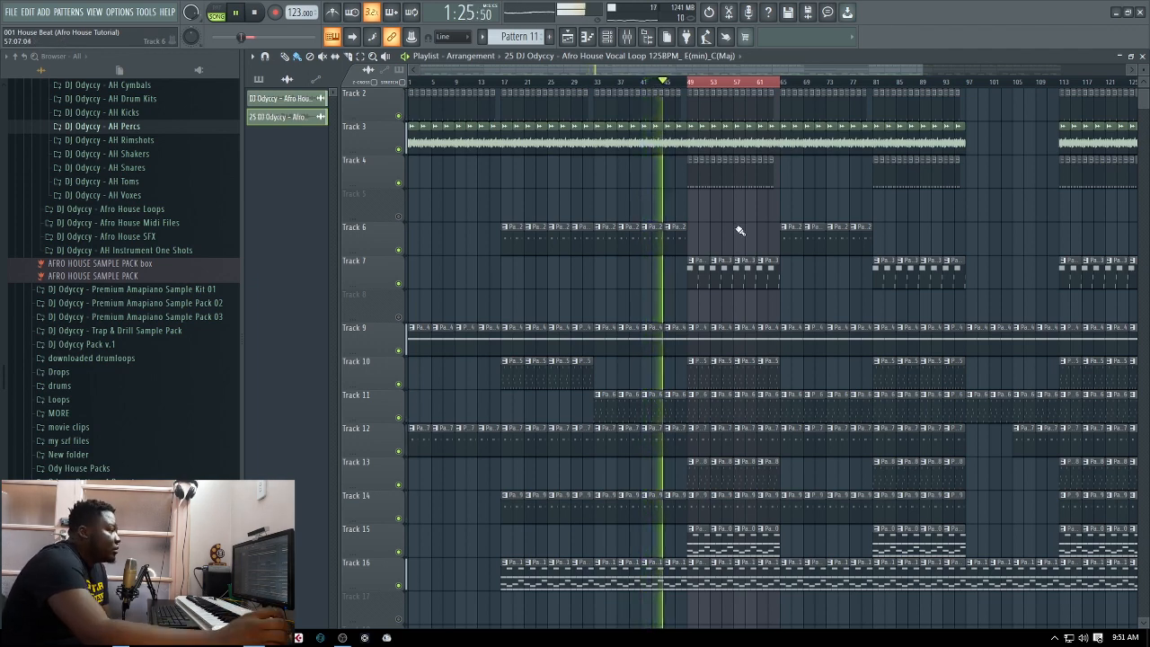
{"action": "left_click", "coordinate": [254, 18]}
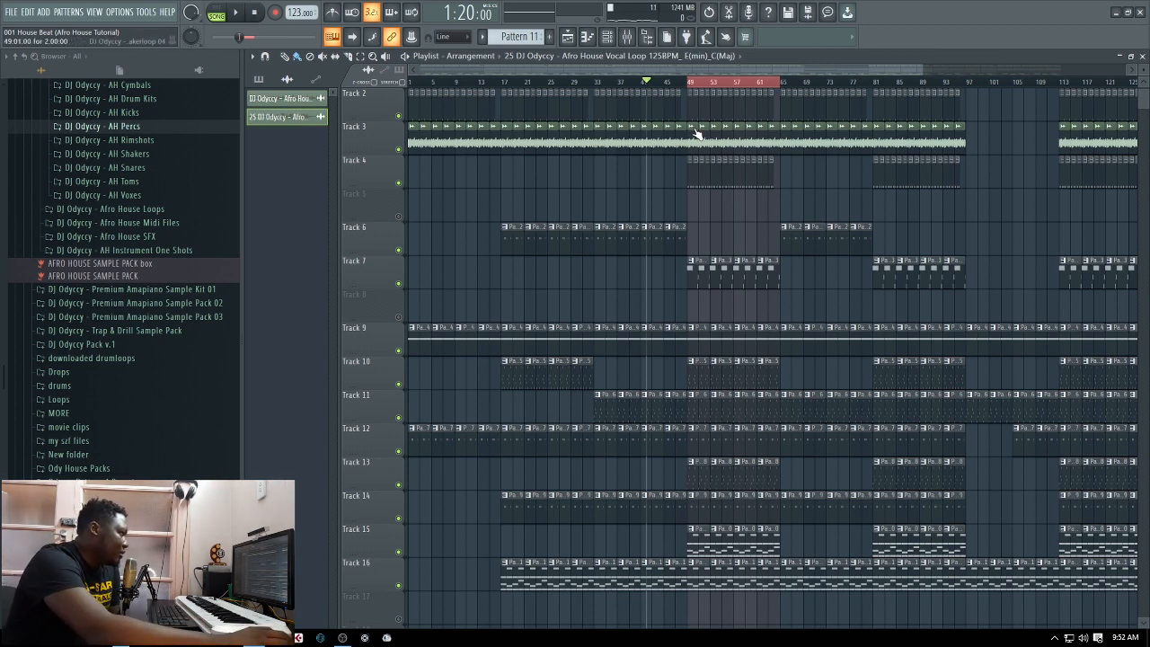
Play the arrangement from bar 33 to check the balance with the newly unmuted tracks
{"action": "left_click", "coordinate": [595, 83]}
{"action": "left_click", "coordinate": [234, 14]}
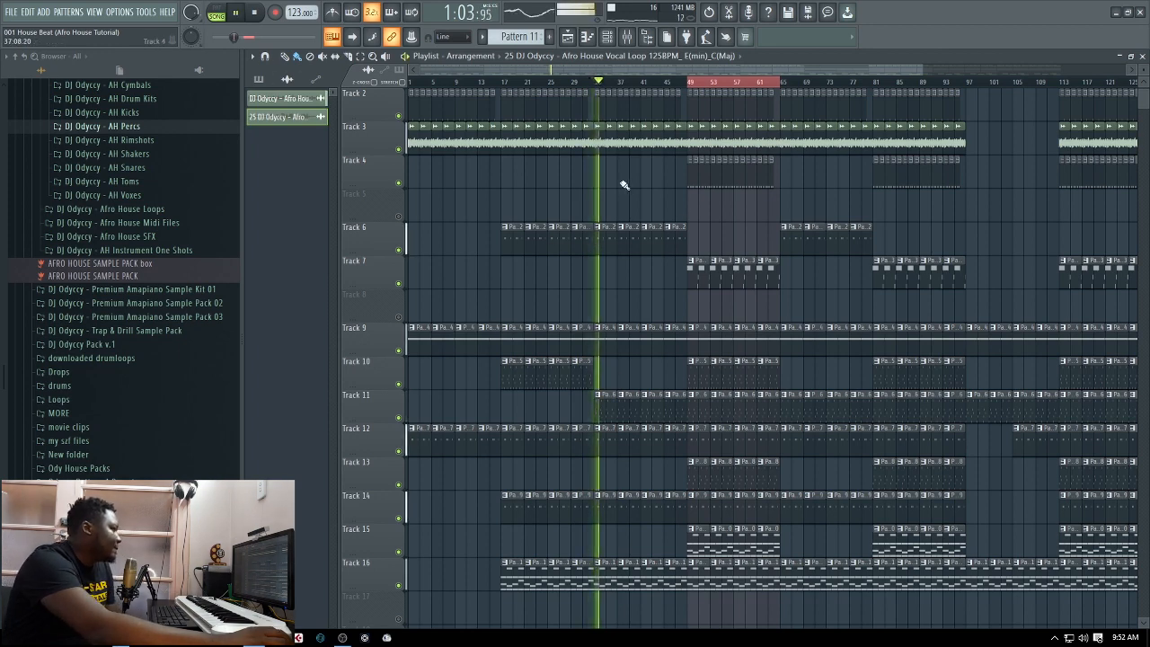
{"action": "scroll", "coordinate": [629, 198], "scroll_direction": "up", "scroll_amount": 1}
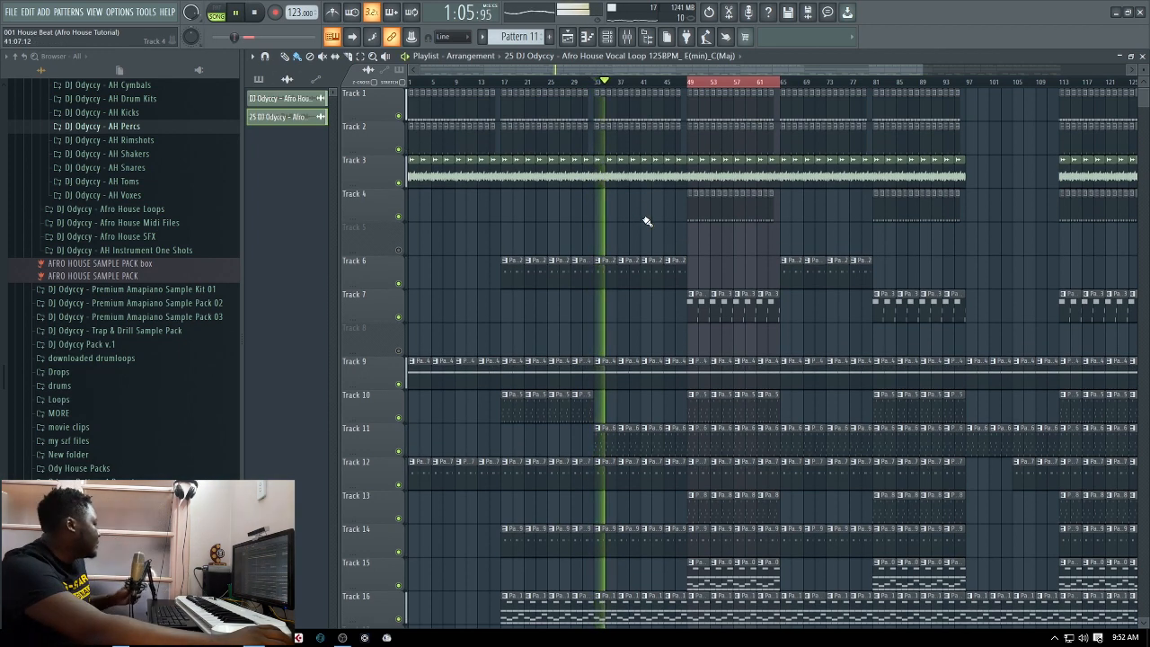